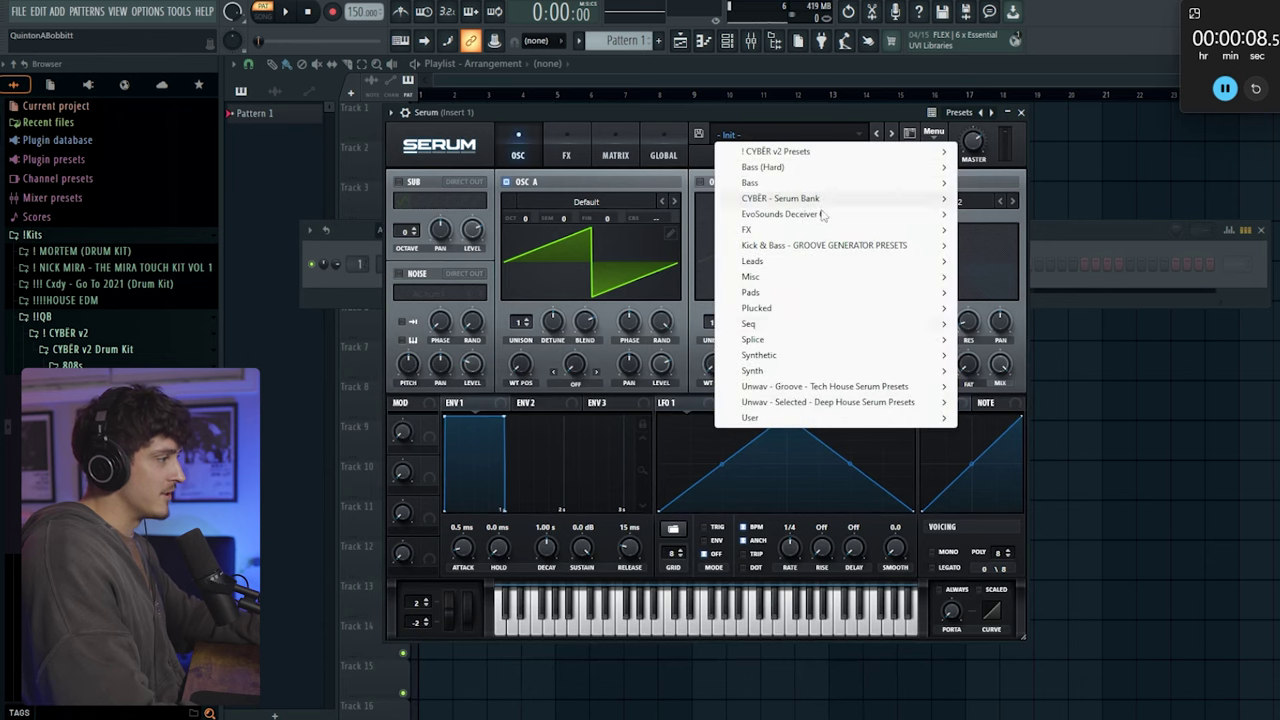
Load the SYNTH - HORROR preset from the ! CYBËR v2 Presets folder in Serum and close the plugin window
{"action": "mouse_move", "coordinate": [826, 152]}
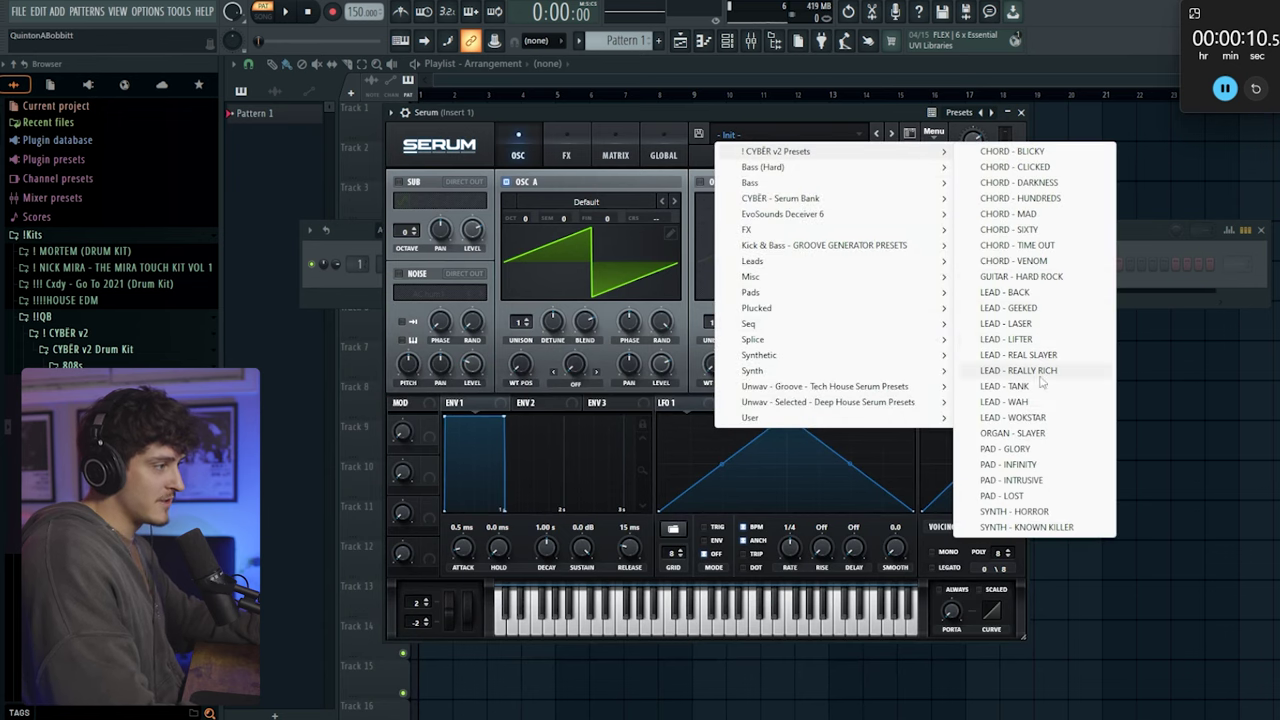
{"action": "left_click", "coordinate": [1015, 511]}
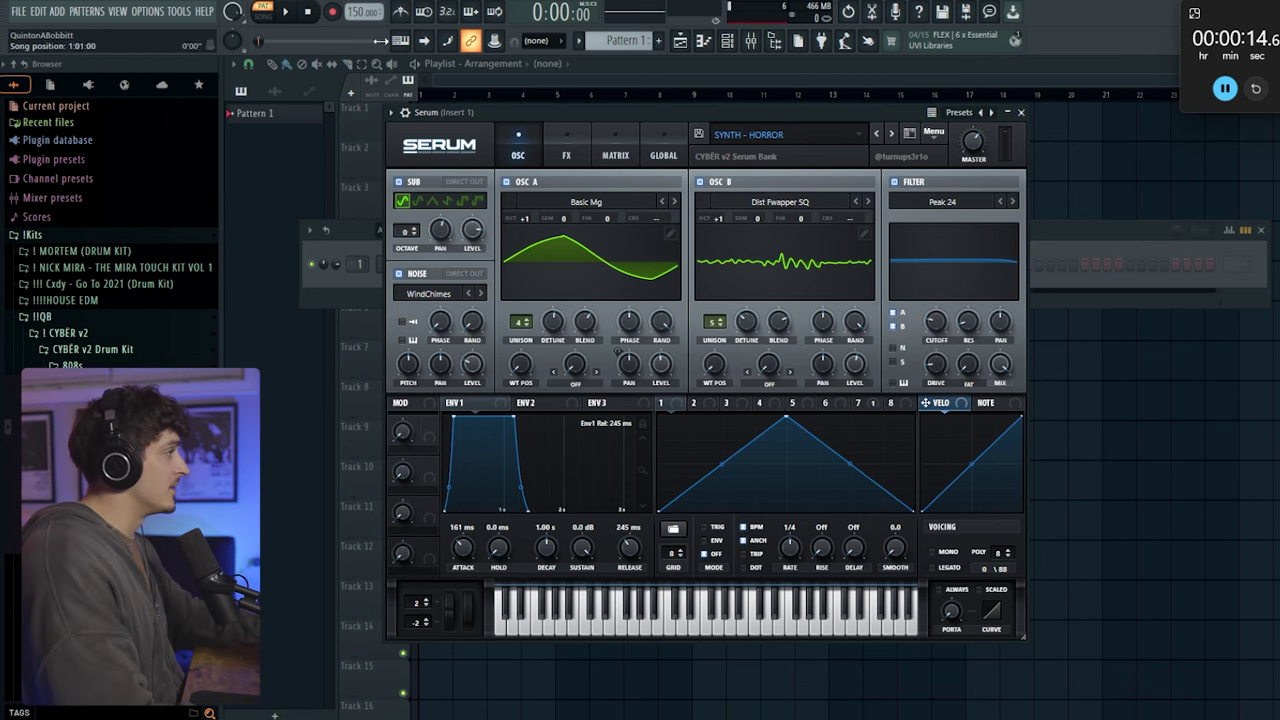
{"action": "left_click", "coordinate": [1021, 112]}
Open the Serum channel's piano roll and set the scale highlighting root note to F#
{"action": "right_click", "coordinate": [466, 258]}
{"action": "left_click", "coordinate": [500, 266]}
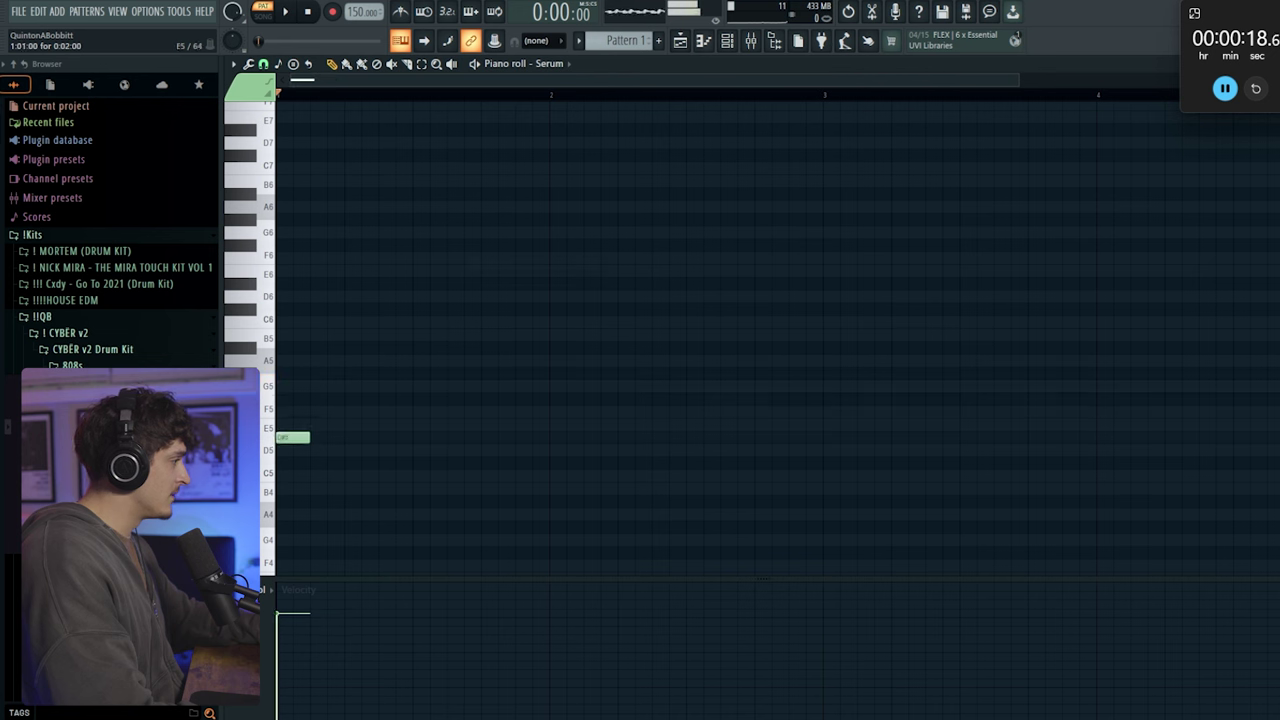
{"action": "left_click", "coordinate": [233, 63]}
{"action": "mouse_move", "coordinate": [300, 134]}
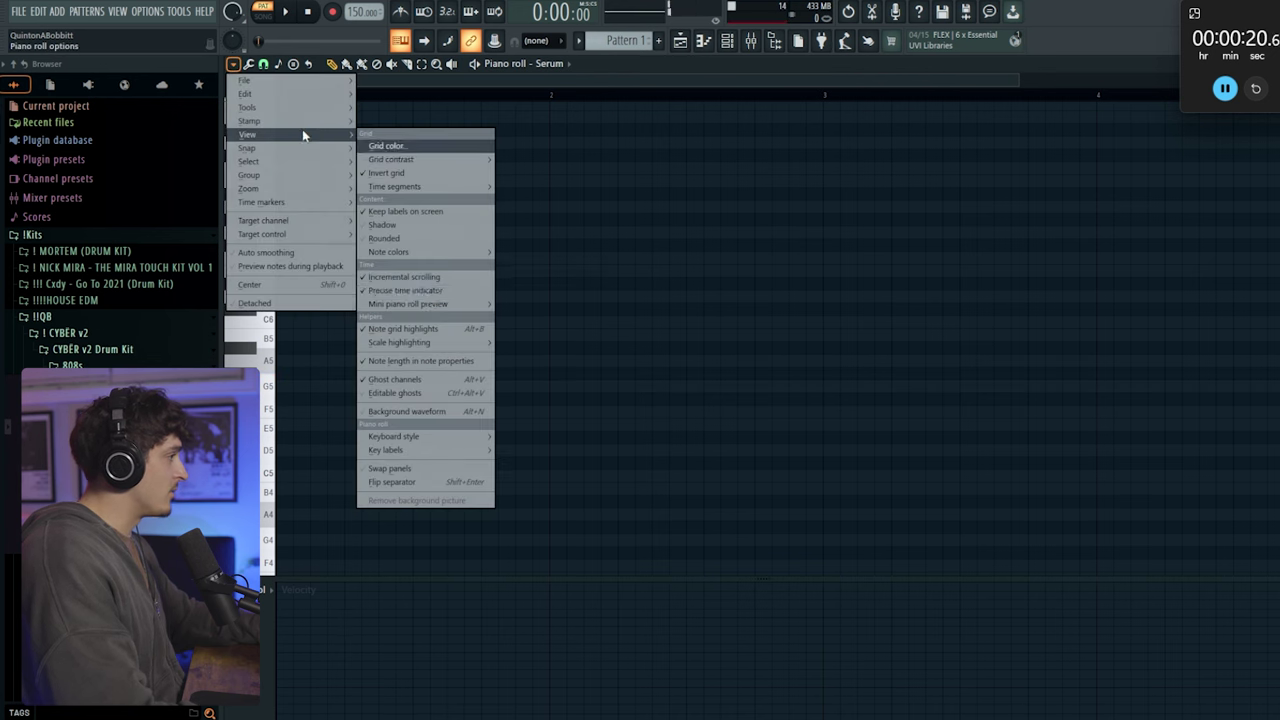
{"action": "mouse_move", "coordinate": [460, 348]}
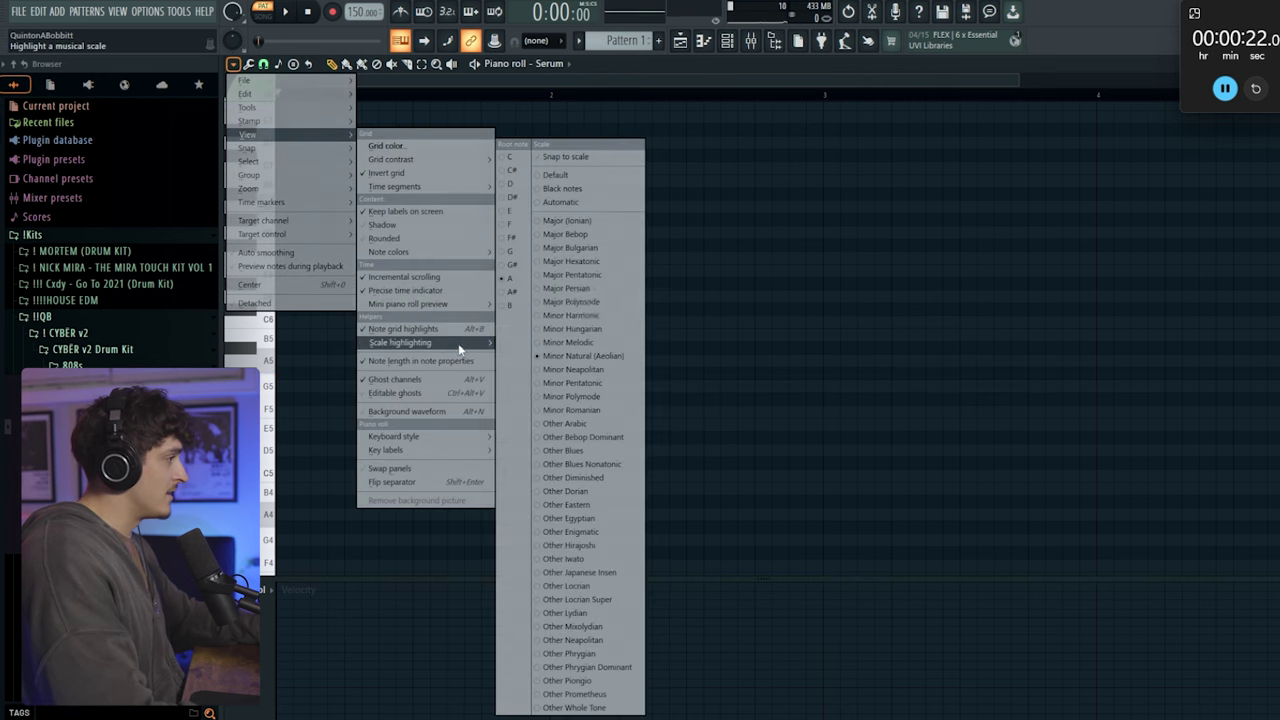
{"action": "left_click", "coordinate": [521, 238]}
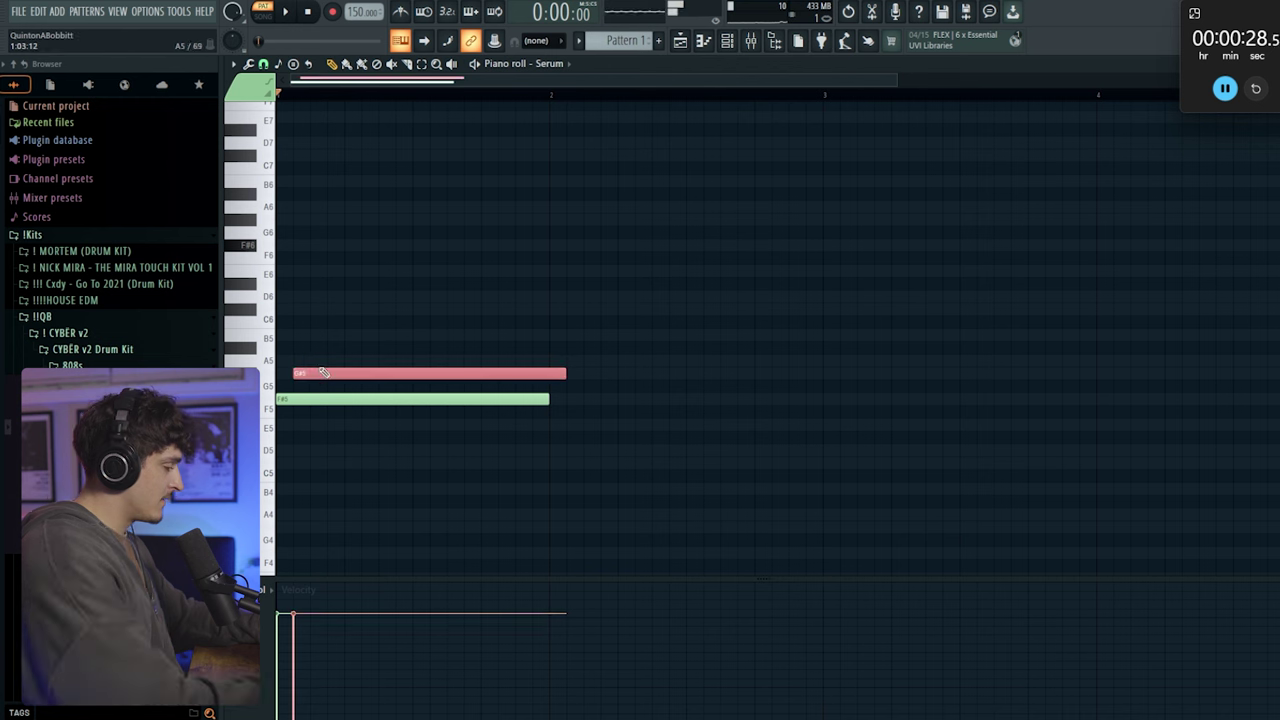
Raise the G#5 note an octave, align it to the start of bar 1, and add a C#6 note in the bar's second half
{"action": "key", "text": "ctrl+Up"}
{"action": "left_click_drag", "start_coordinate": [368, 222], "coordinate": [351, 222]}
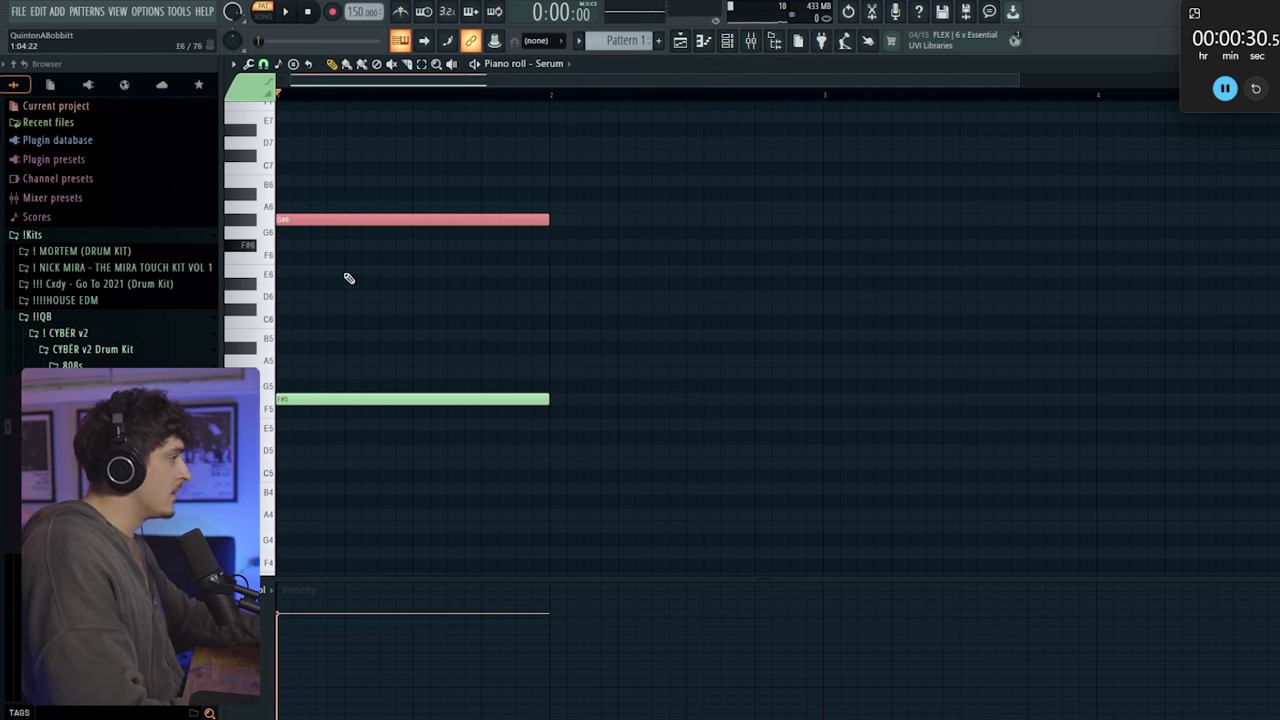
{"action": "key", "text": "space"}
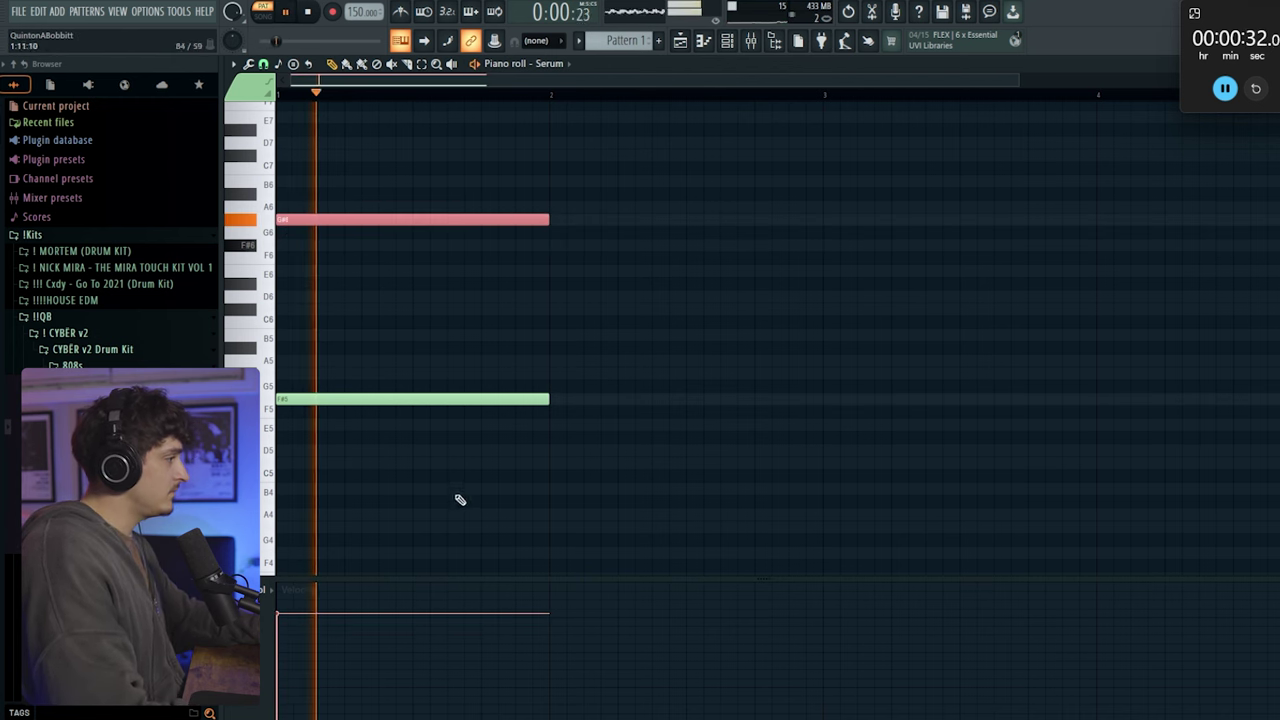
{"action": "left_click", "coordinate": [414, 297]}
{"action": "left_click_drag", "start_coordinate": [686, 298], "coordinate": [491, 315]}
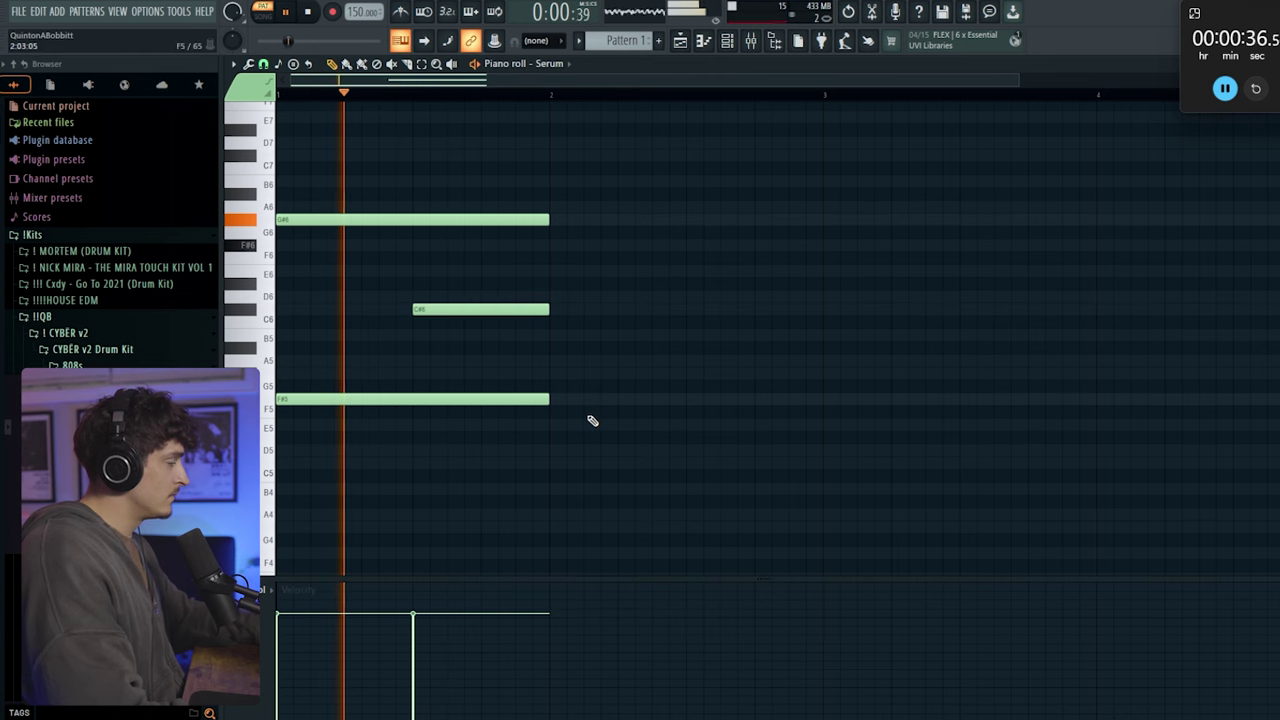
Duplicate the bar 1 chord into bar 2, transpose the copy down to D5, A5 and E6, and play it back
{"action": "key", "text": "ctrl+b"}
{"action": "key", "text": "shift+Down"}
{"action": "key", "text": "shift+Down"}
{"action": "key", "text": "shift+Down"}
{"action": "key", "text": "shift+Down"}
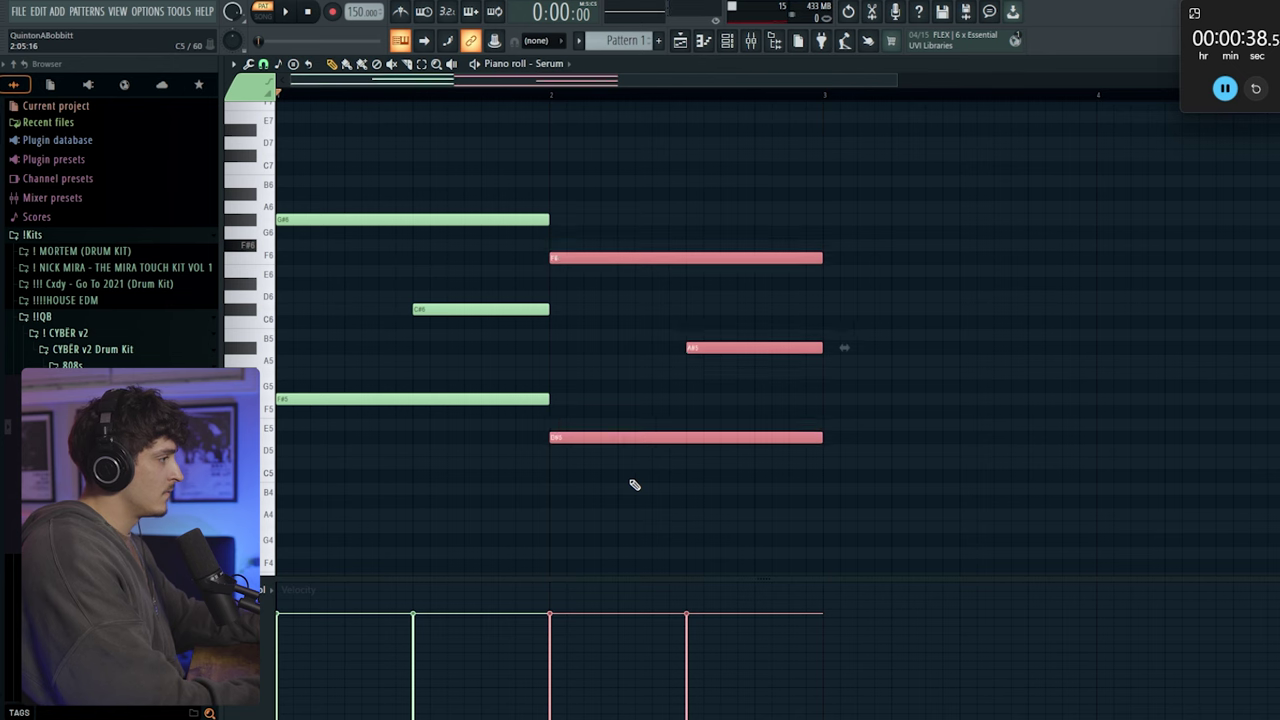
{"action": "key", "text": "space"}
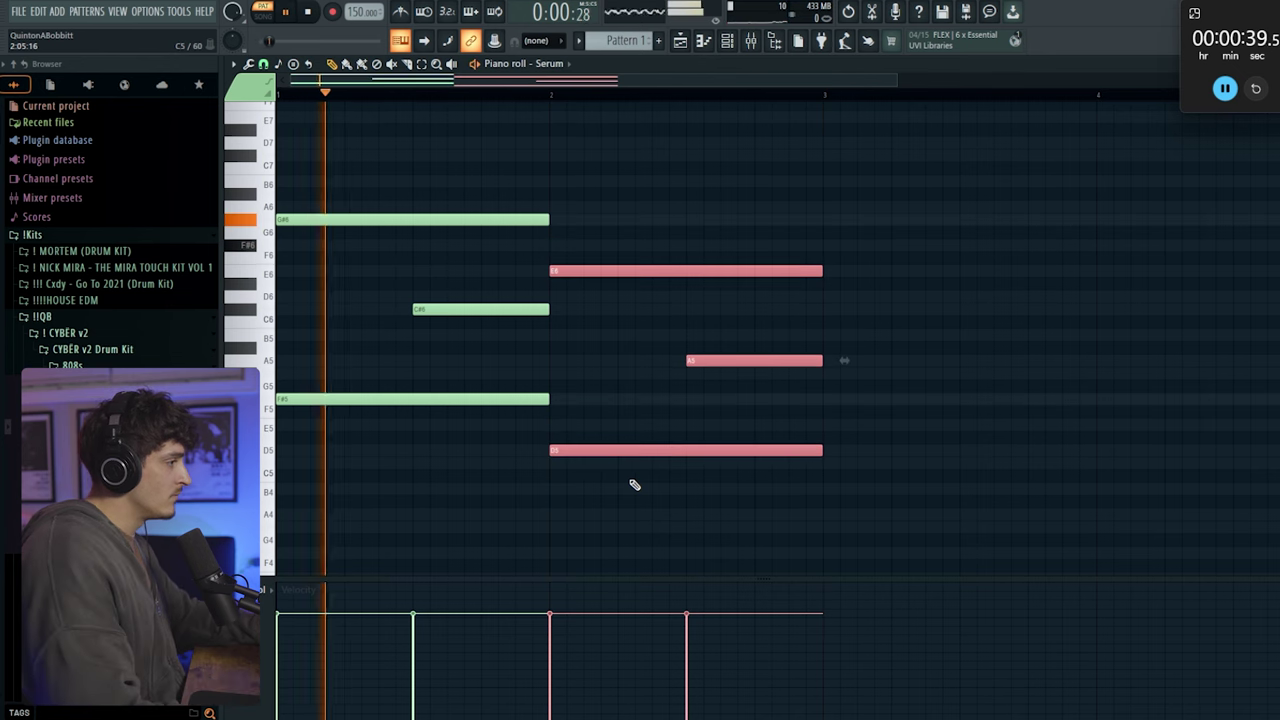
{"action": "scroll", "coordinate": [507, 96], "scroll_direction": "down", "scroll_amount": 3}
{"action": "key", "text": "ctrl+b"}
{"action": "left_click", "coordinate": [512, 178], "text": "ctrl"}
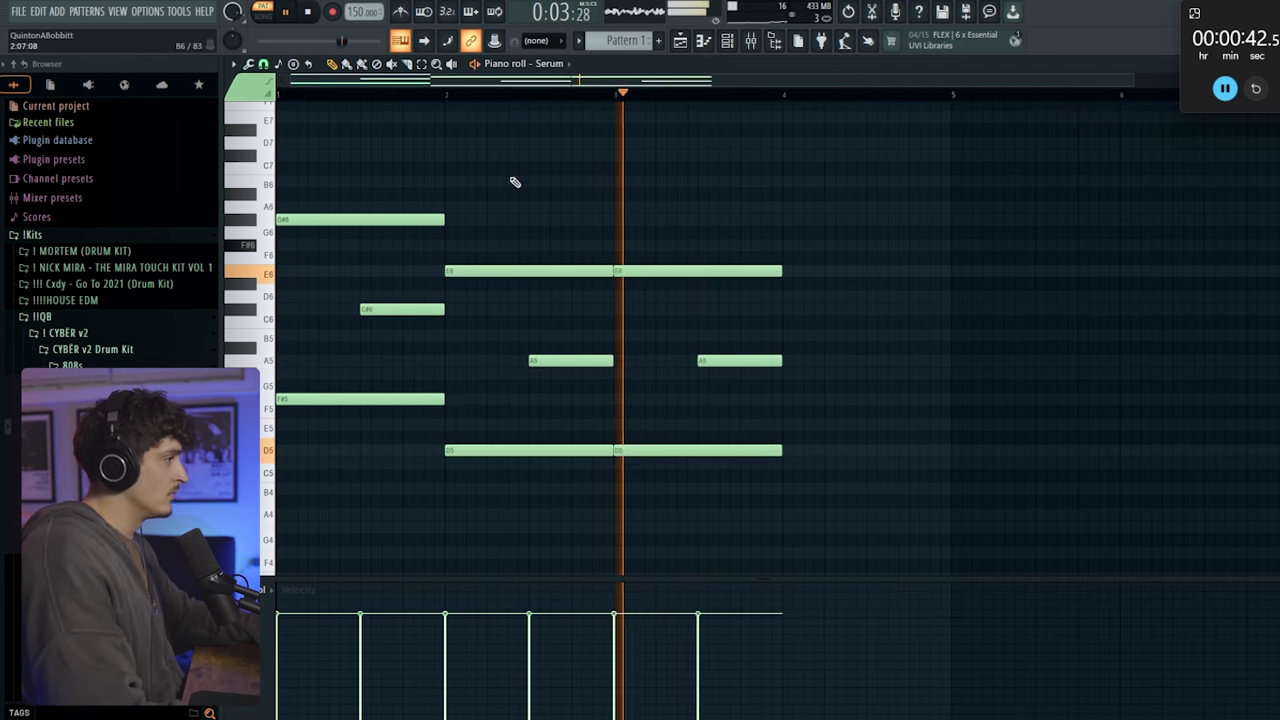
{"action": "left_click_drag", "start_coordinate": [606, 252], "coordinate": [704, 486]}
{"action": "key", "text": "Delete"}
Duplicate the two-bar chord progression into bars 3 and 4
{"action": "key", "text": "ctrl+b"}
{"action": "left_click", "coordinate": [657, 478], "text": "ctrl"}
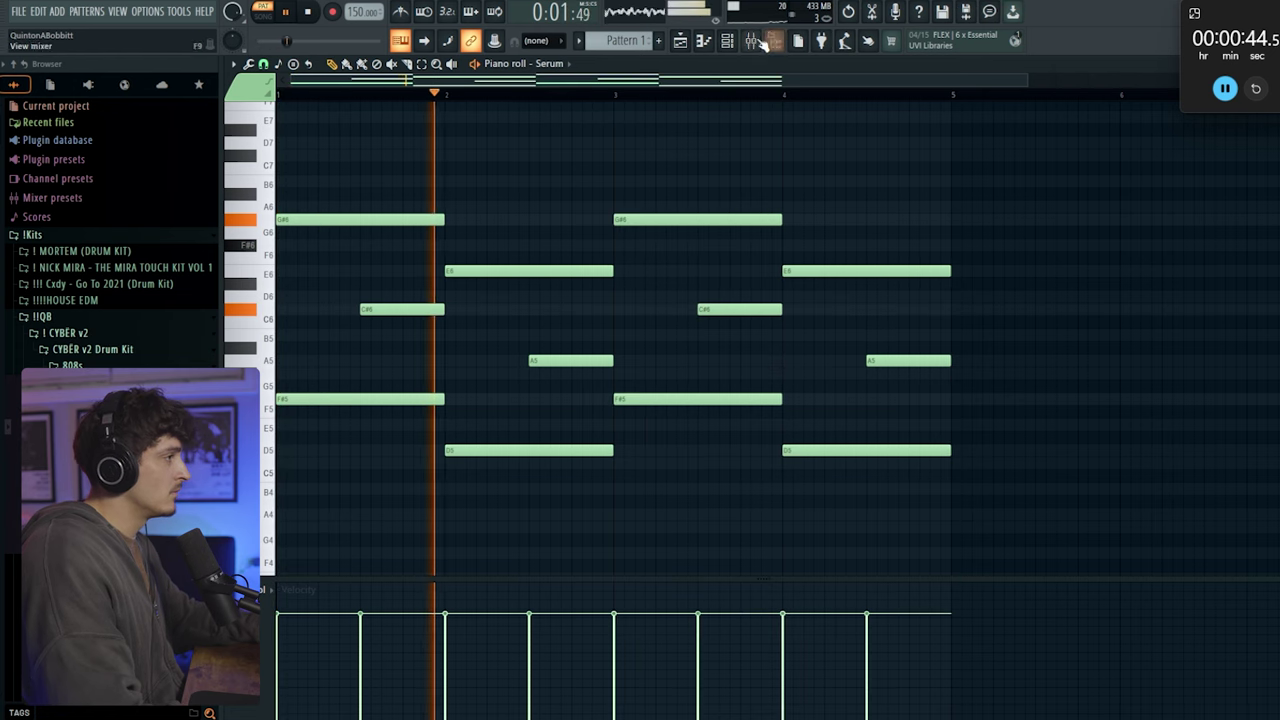
Add Fruity Parametric EQ 2 to slot 1 of mixer Insert 1, rolling off the lows and reducing the highs
{"action": "left_click", "coordinate": [771, 45]}
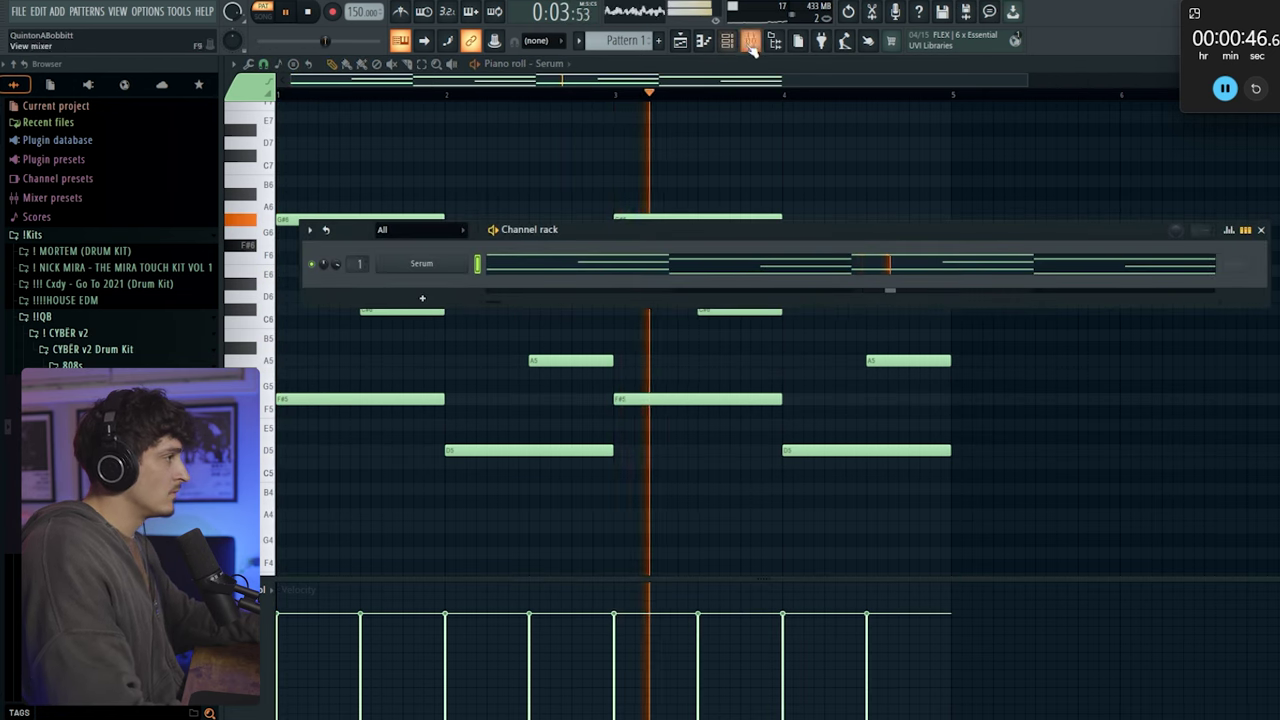
{"action": "key", "text": "F9"}
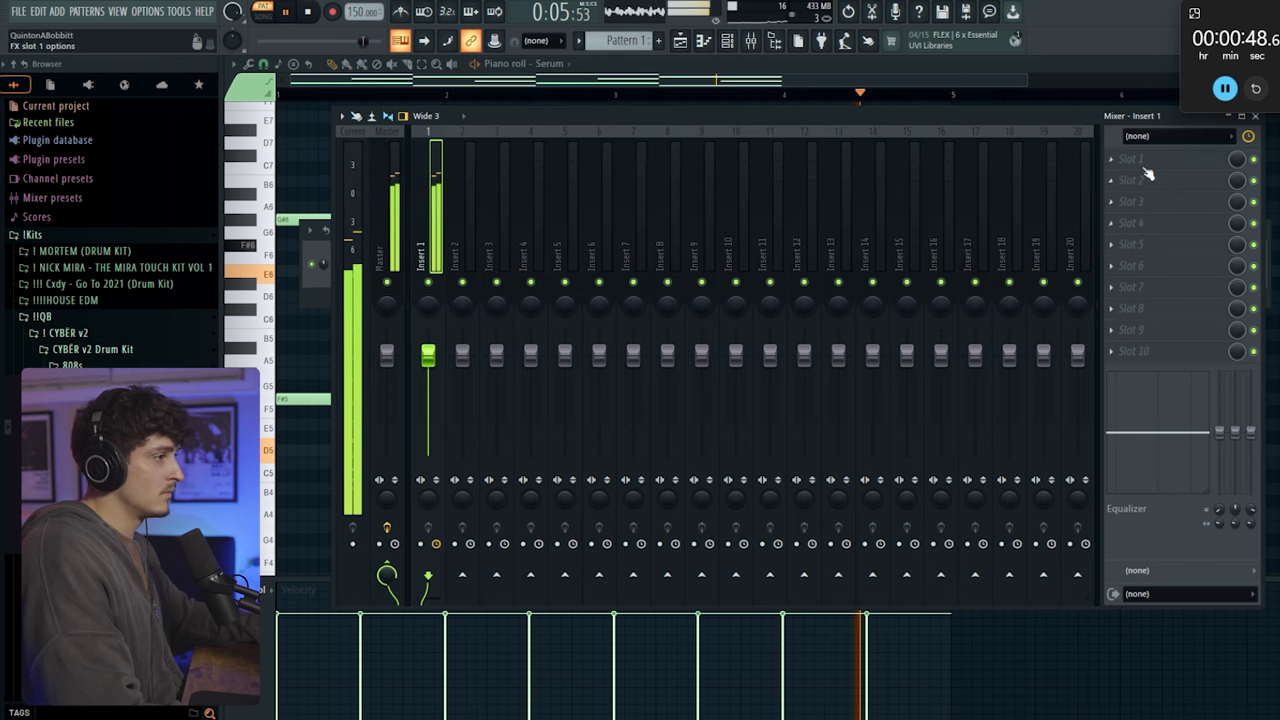
{"action": "left_click", "coordinate": [1138, 161]}
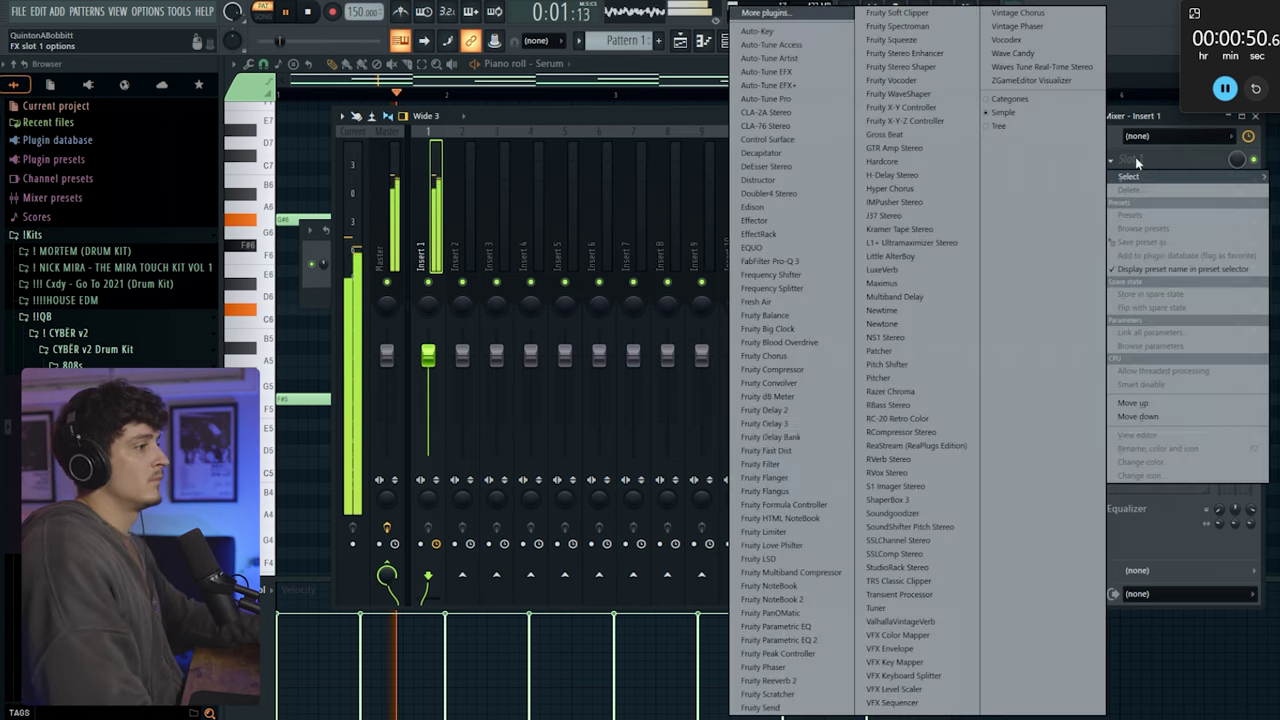
{"action": "left_click", "coordinate": [787, 641]}
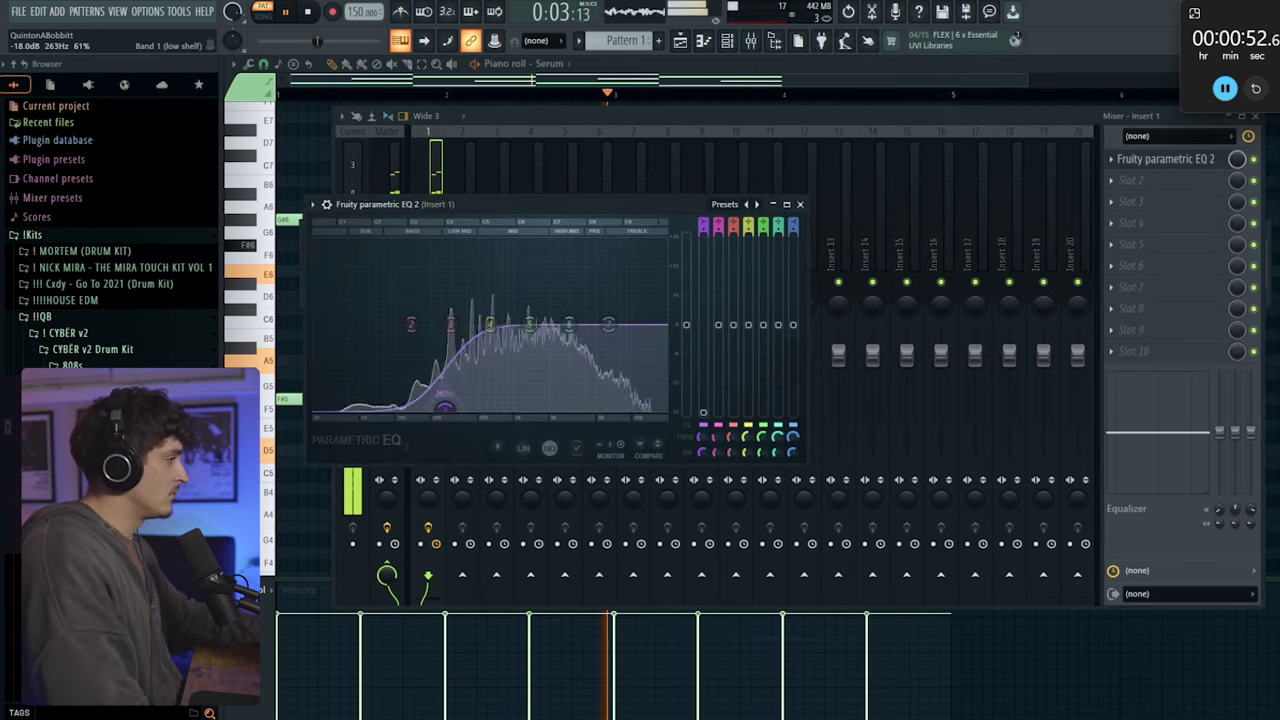
{"action": "left_click_drag", "start_coordinate": [594, 323], "coordinate": [586, 345]}
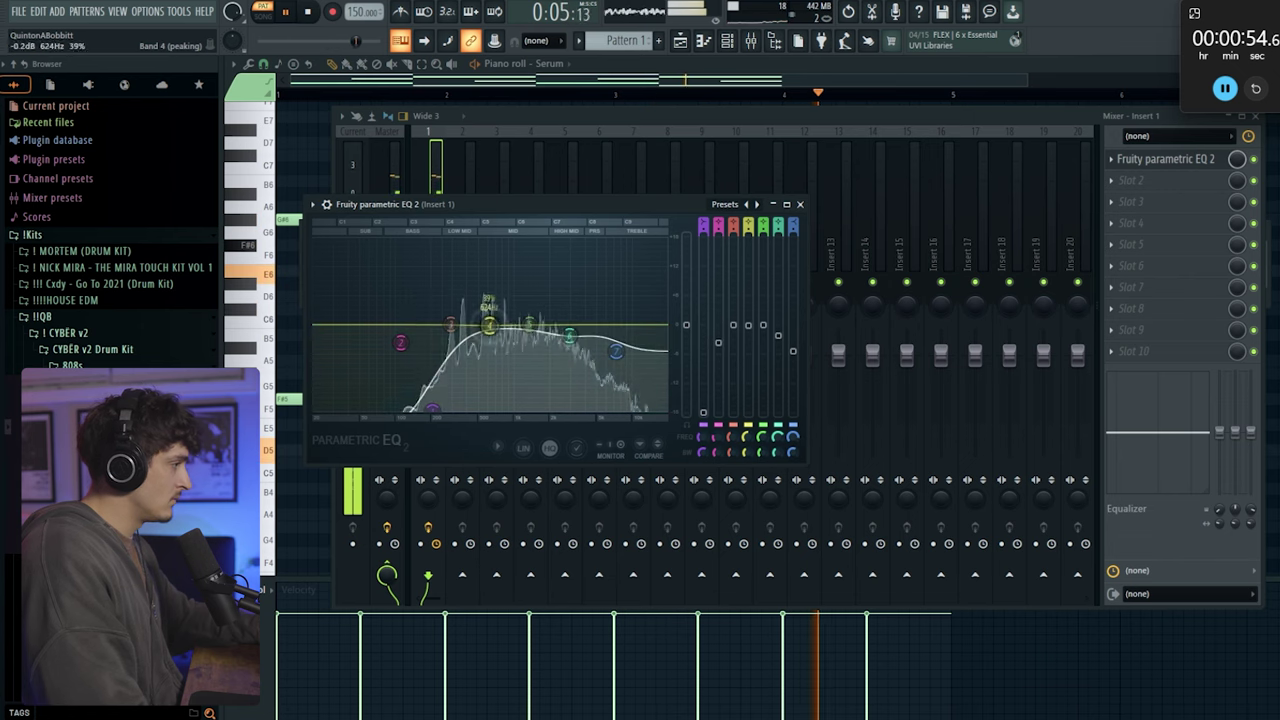
{"action": "left_click", "coordinate": [799, 204]}
Add Fruity Chorus to slot 2 of mixer Insert 1 with its default settings
{"action": "left_click", "coordinate": [1168, 180]}
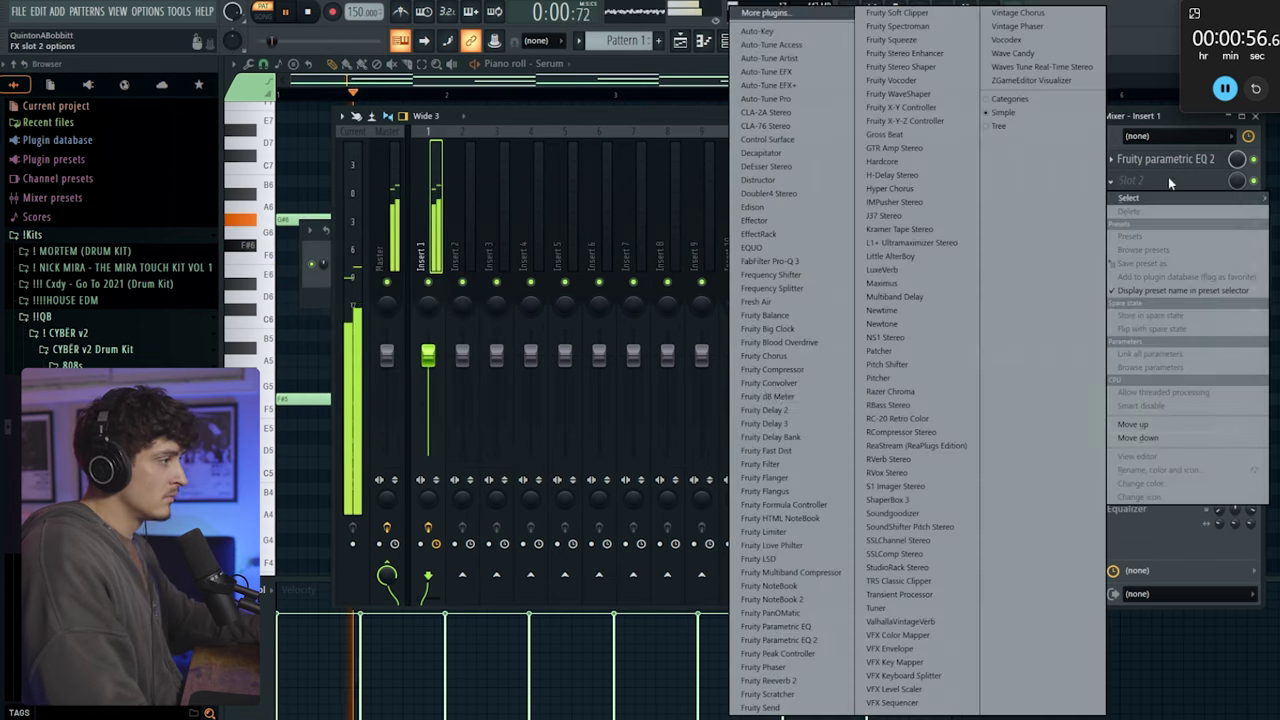
{"action": "left_click", "coordinate": [770, 355]}
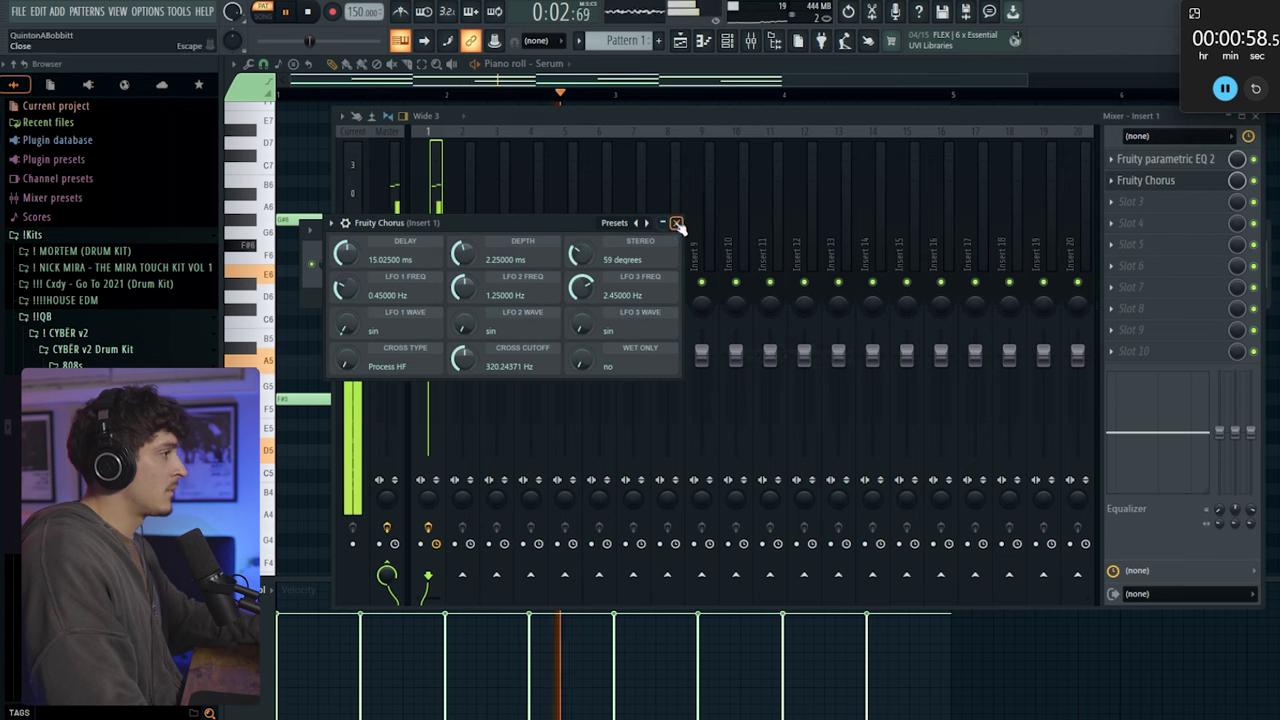
{"action": "left_click", "coordinate": [677, 224]}
Add a second Serum channel and load the LEAD - REAL SLAYER preset from the ! CYBËR v2 Presets folder
{"action": "left_click", "coordinate": [727, 42]}
{"action": "left_click", "coordinate": [412, 300]}
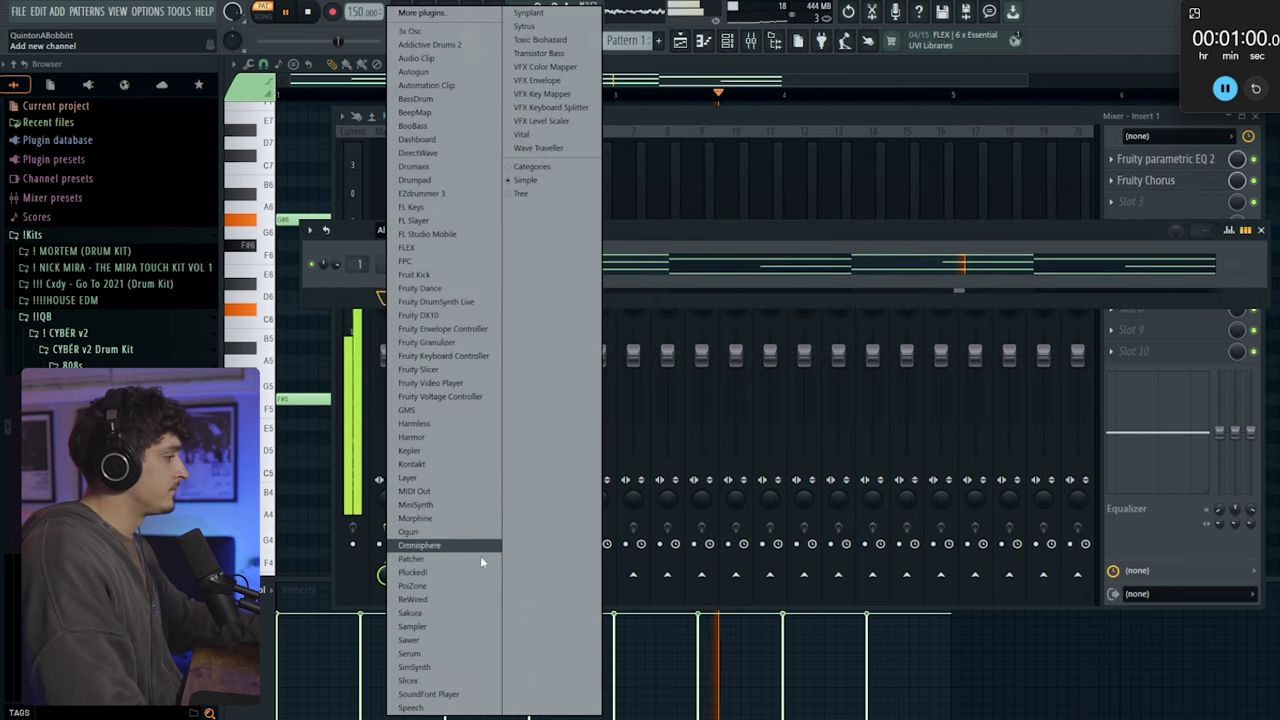
{"action": "left_click", "coordinate": [446, 653]}
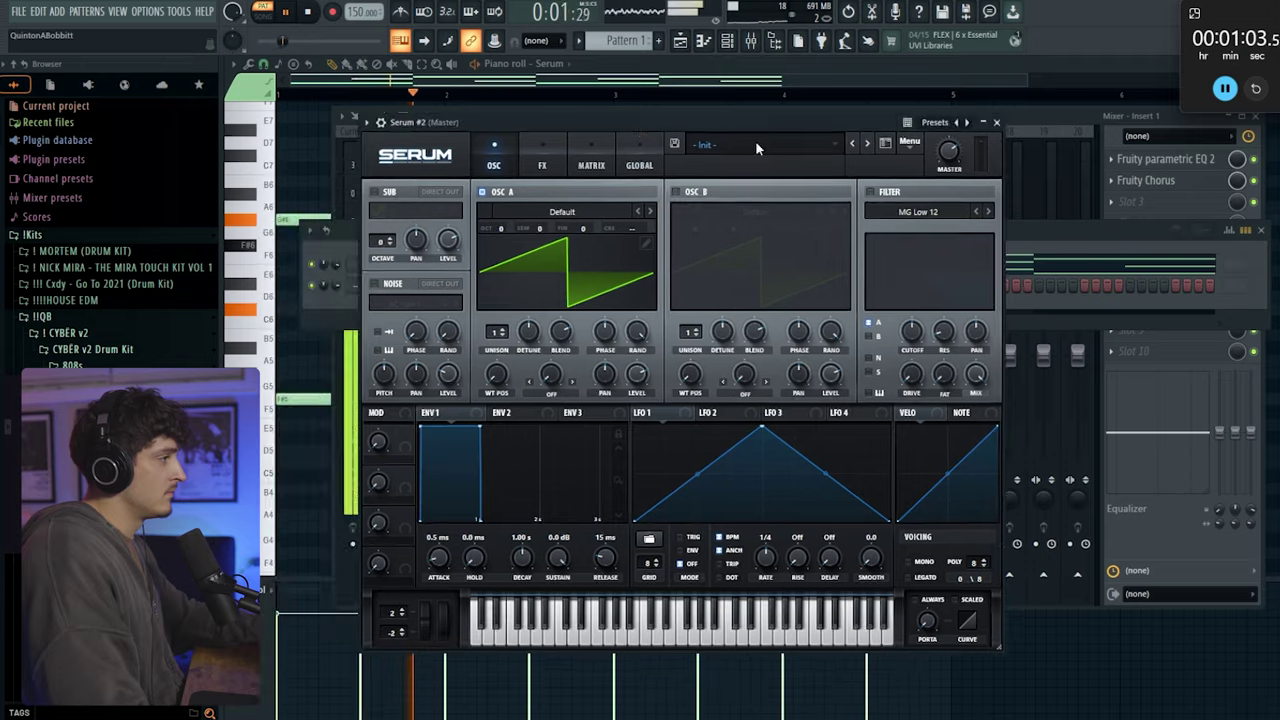
{"action": "left_click", "coordinate": [757, 147]}
{"action": "mouse_move", "coordinate": [780, 161]}
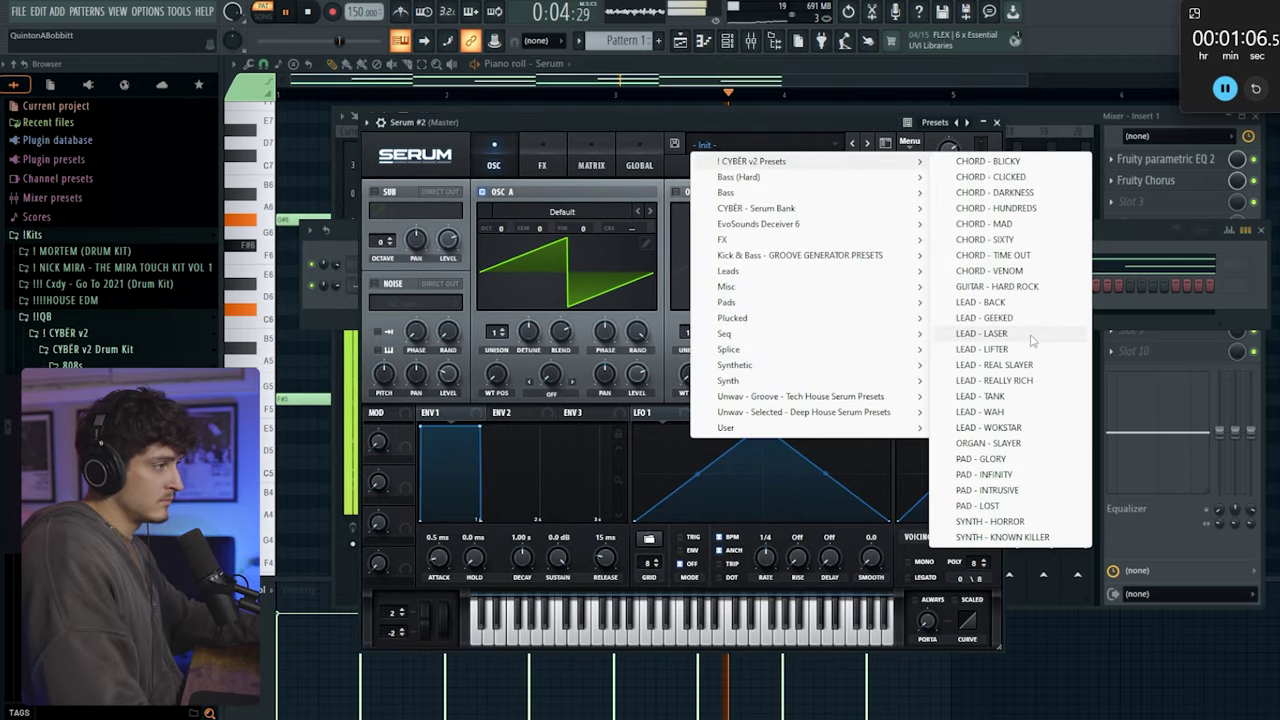
{"action": "left_click", "coordinate": [1019, 366]}
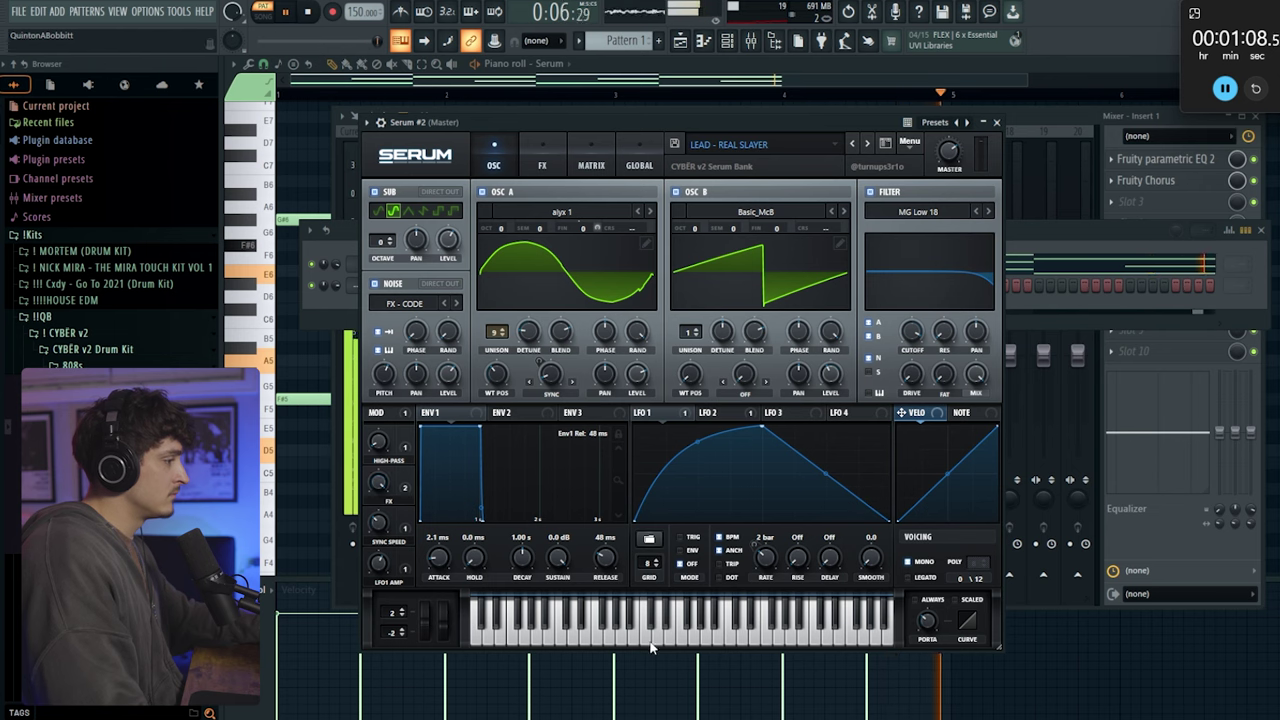
{"action": "left_click", "coordinate": [997, 122]}
Open Serum #2's piano roll and draw overlapping half-bar lead notes G#5, A5 and C#6, all starting within bar 1
{"action": "right_click", "coordinate": [430, 286]}
{"action": "left_click", "coordinate": [492, 284]}
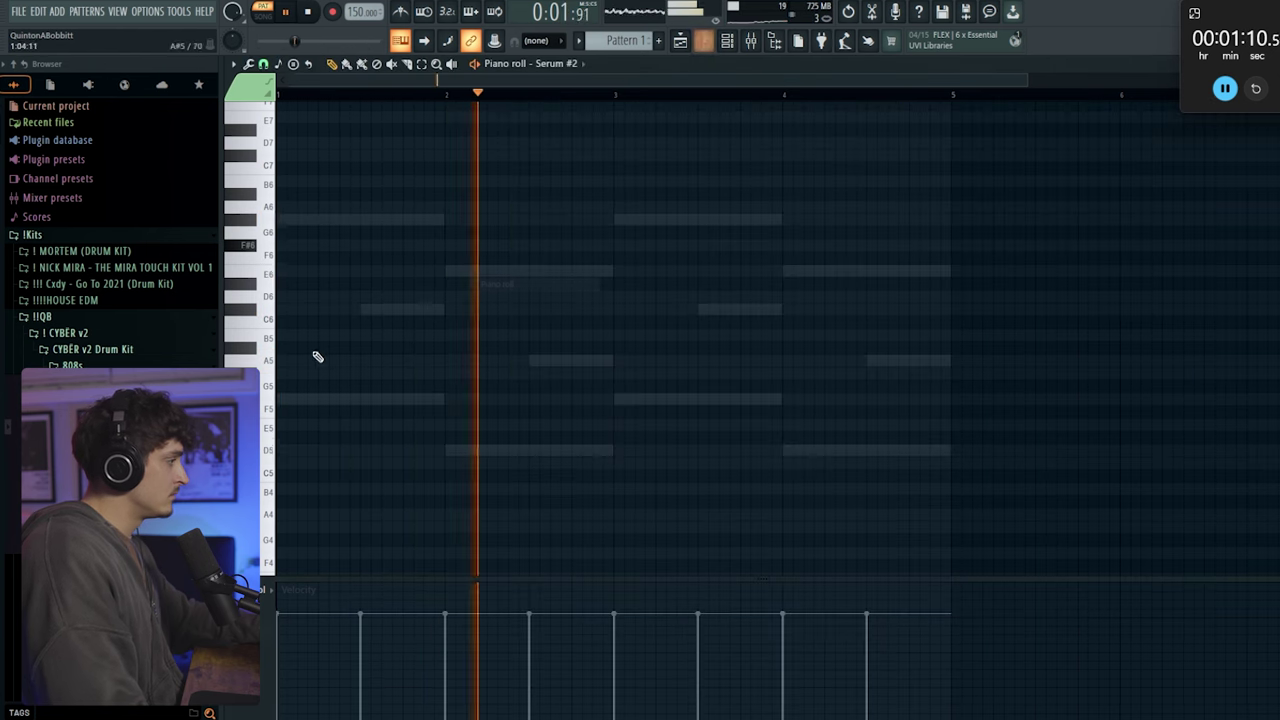
{"action": "key", "text": "space"}
{"action": "left_click", "coordinate": [322, 398]}
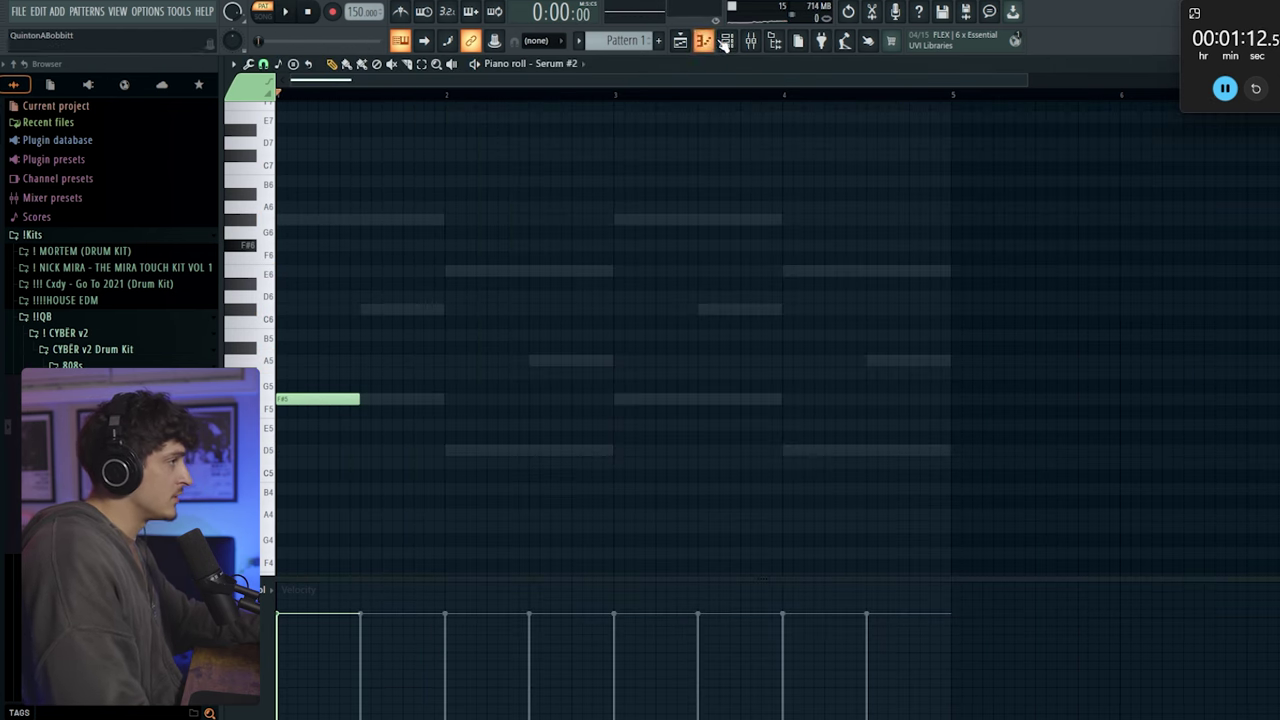
{"action": "left_click", "coordinate": [725, 42]}
{"action": "left_click", "coordinate": [316, 402]}
{"action": "key", "text": "space"}
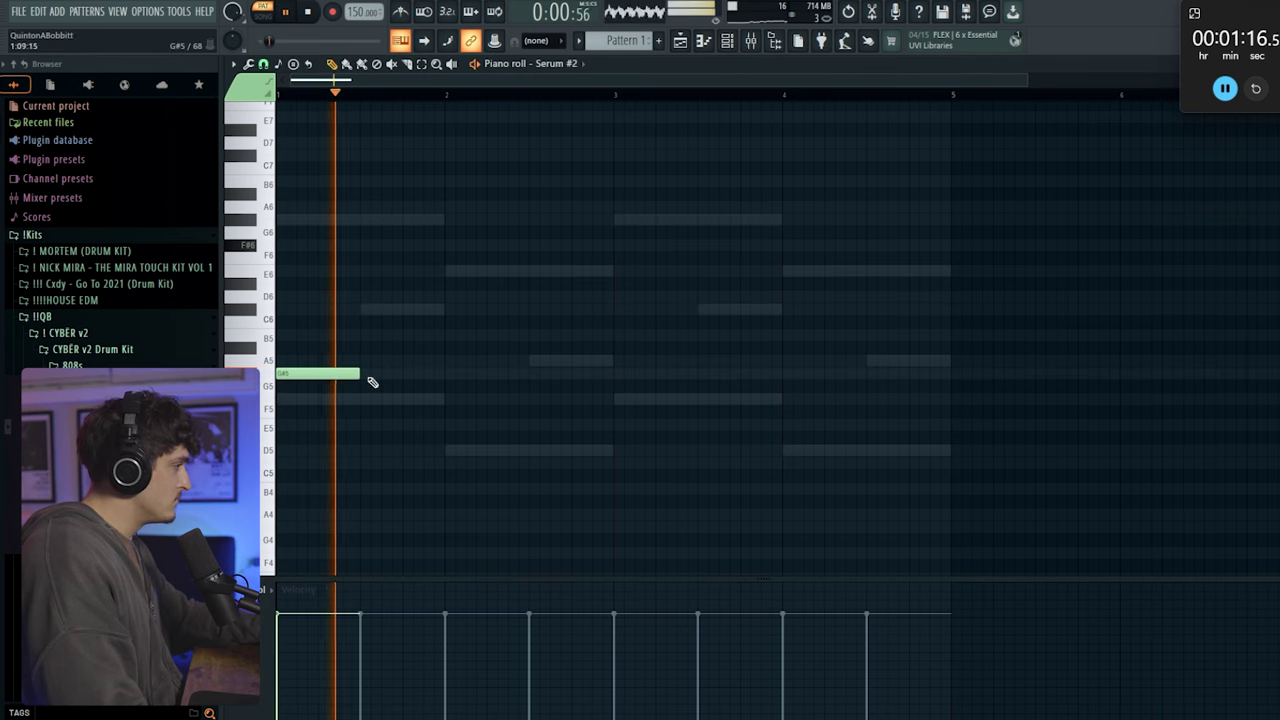
{"action": "key", "text": "space"}
Lower the Serum #2 channel volume to 26% in the channel rack while the pattern plays
{"action": "key", "text": "F6"}
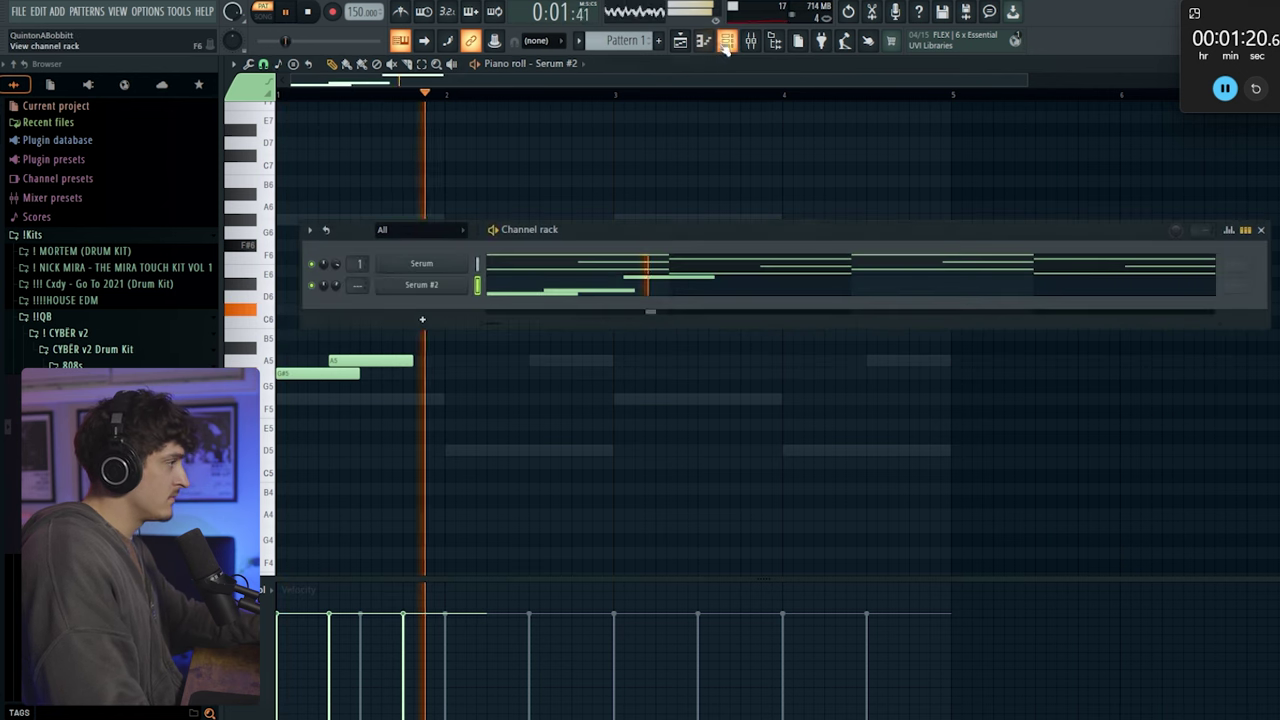
{"action": "left_click_drag", "start_coordinate": [334, 287], "coordinate": [334, 310]}
{"action": "key", "text": "space"}
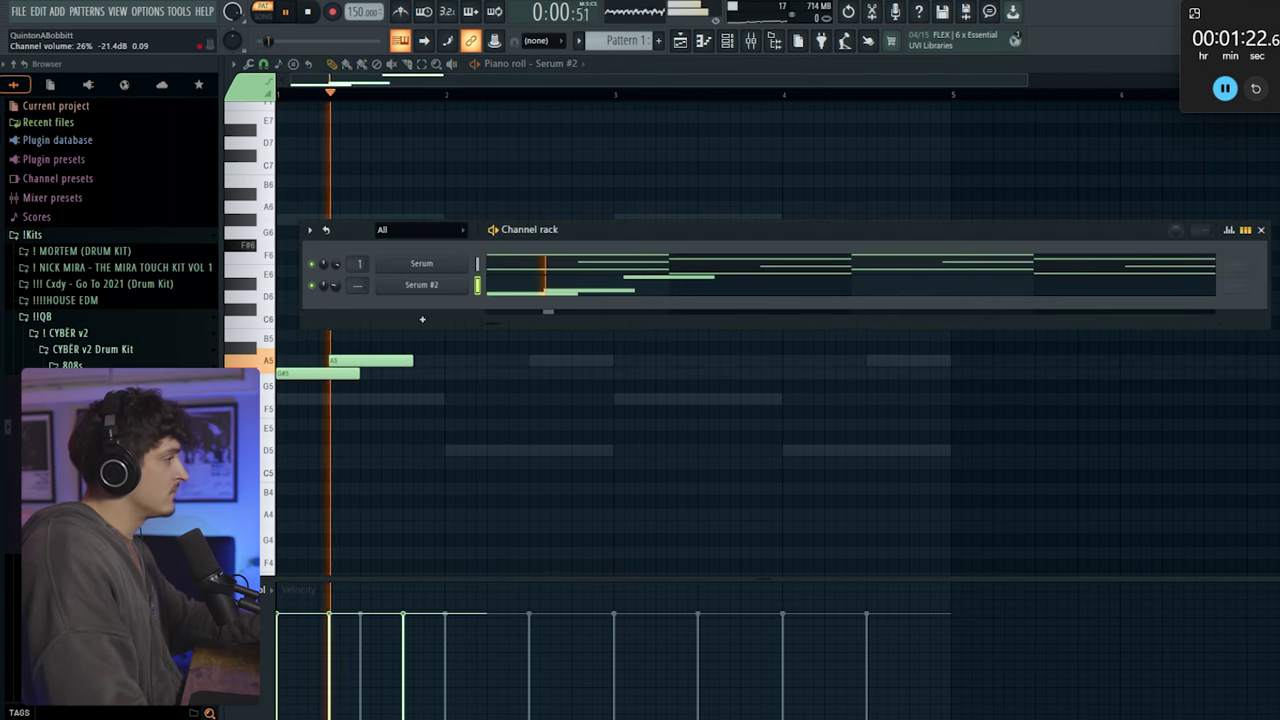
{"action": "key", "text": "F6"}
Copy the three lead notes to follow directly after the C#6 note, and transpose the copy to E5, F5 and A5
{"action": "left_click_drag", "start_coordinate": [286, 457], "coordinate": [490, 265]}
{"action": "key", "text": "space"}
{"action": "left_click_drag", "start_coordinate": [303, 373], "coordinate": [524, 361]}
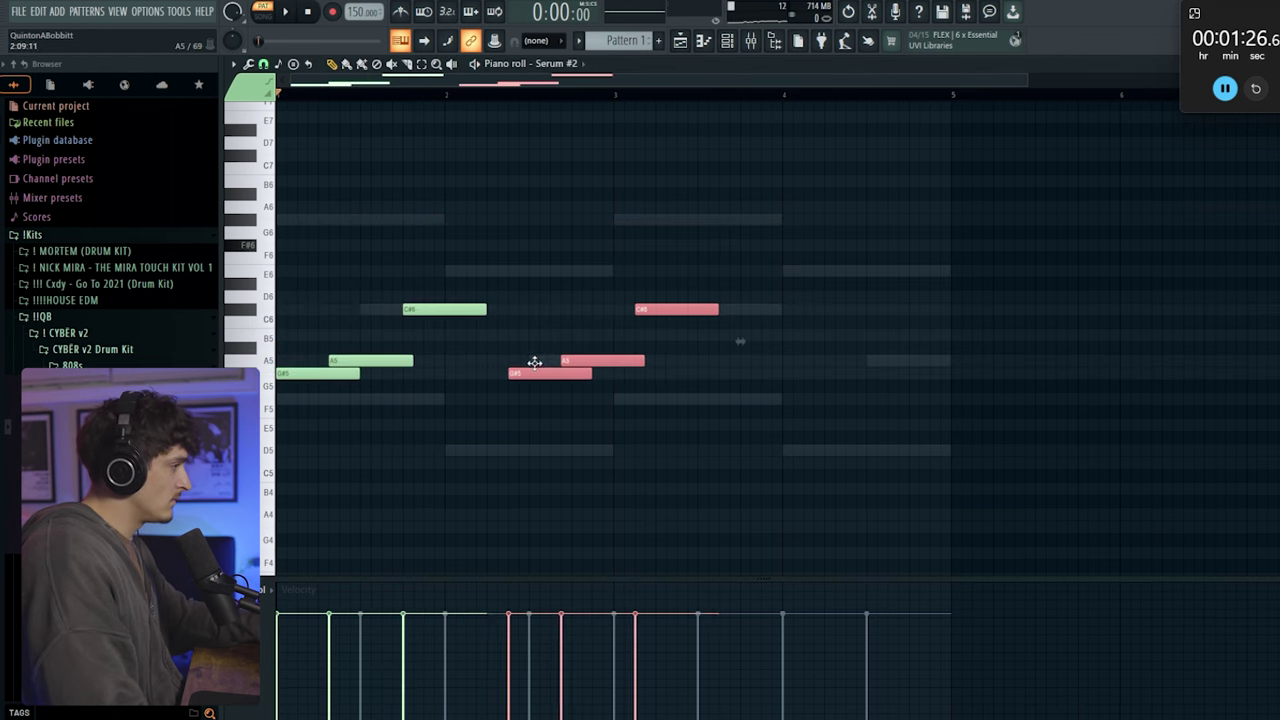
{"action": "key", "text": "Down"}
{"action": "key", "text": "Down"}
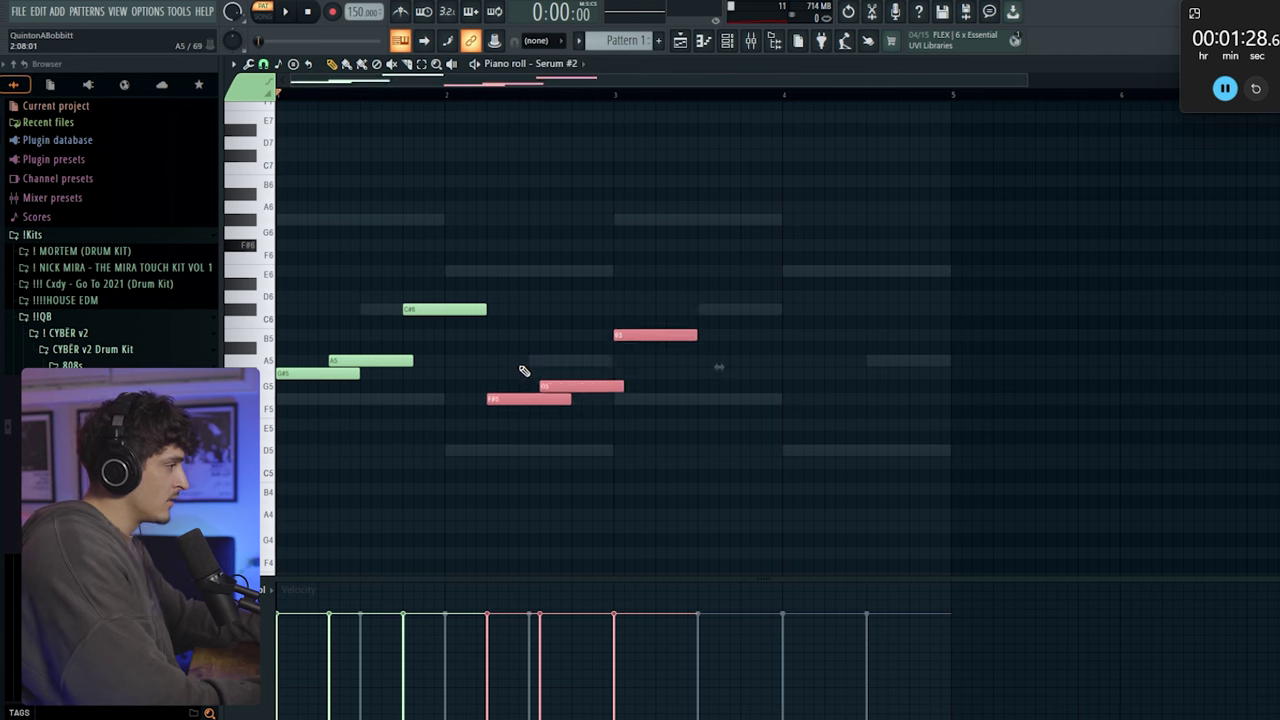
{"action": "key", "text": "Up"}
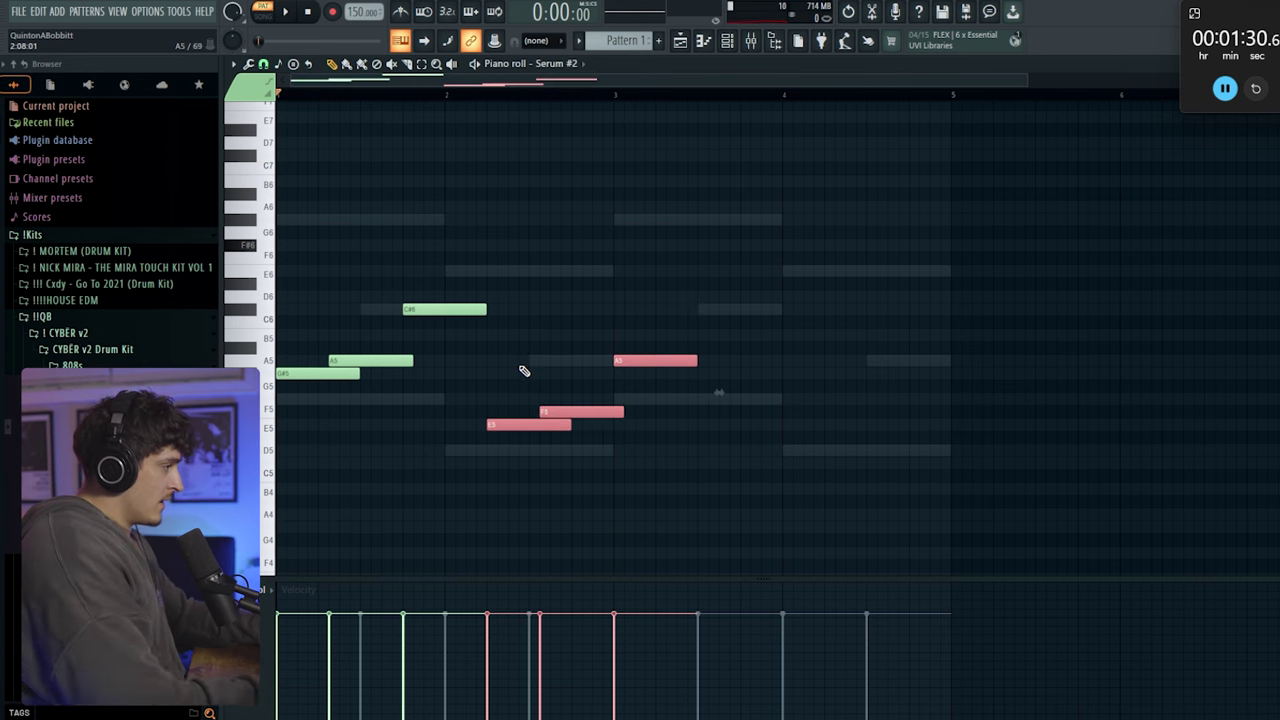
{"action": "key", "text": "space"}
{"action": "key", "text": "ctrl+d"}
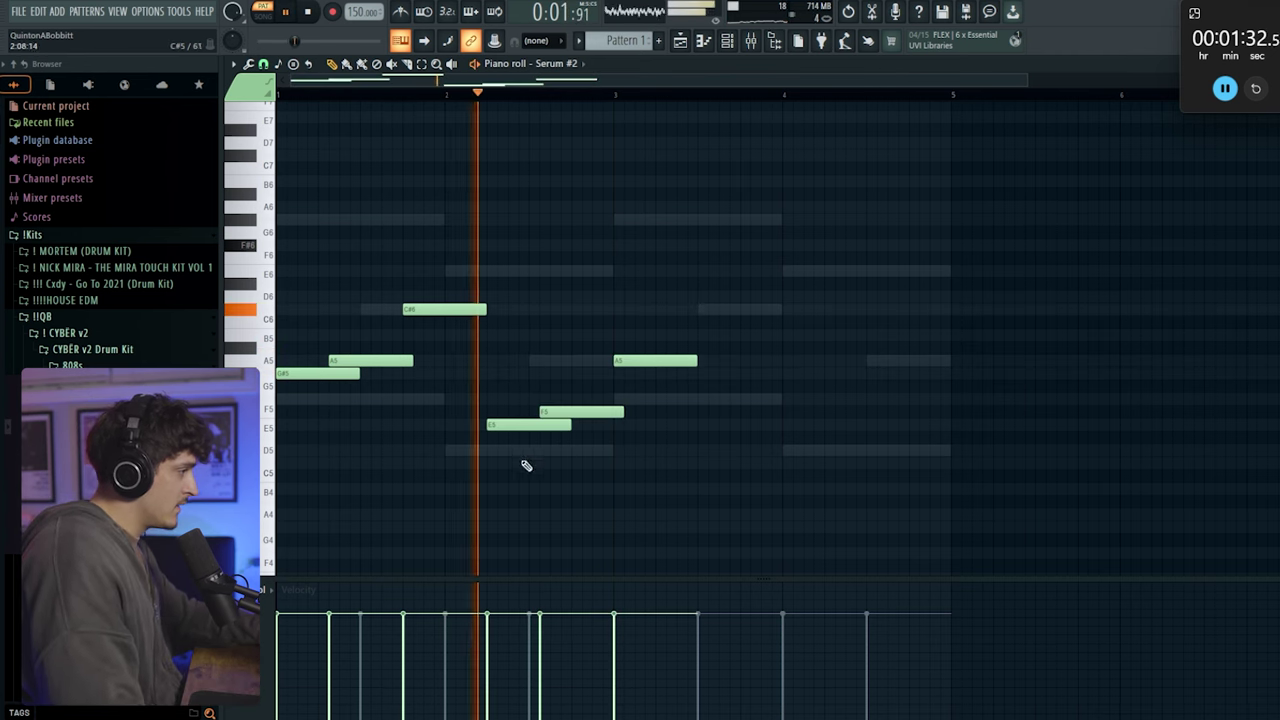
Lower the three copied lead notes by two semitones, and raise the middle one to E5
{"action": "left_click_drag", "start_coordinate": [526, 463], "coordinate": [734, 271]}
{"action": "key", "text": "Down"}
{"action": "key", "text": "Down"}
{"action": "key", "text": "ctrl+d"}
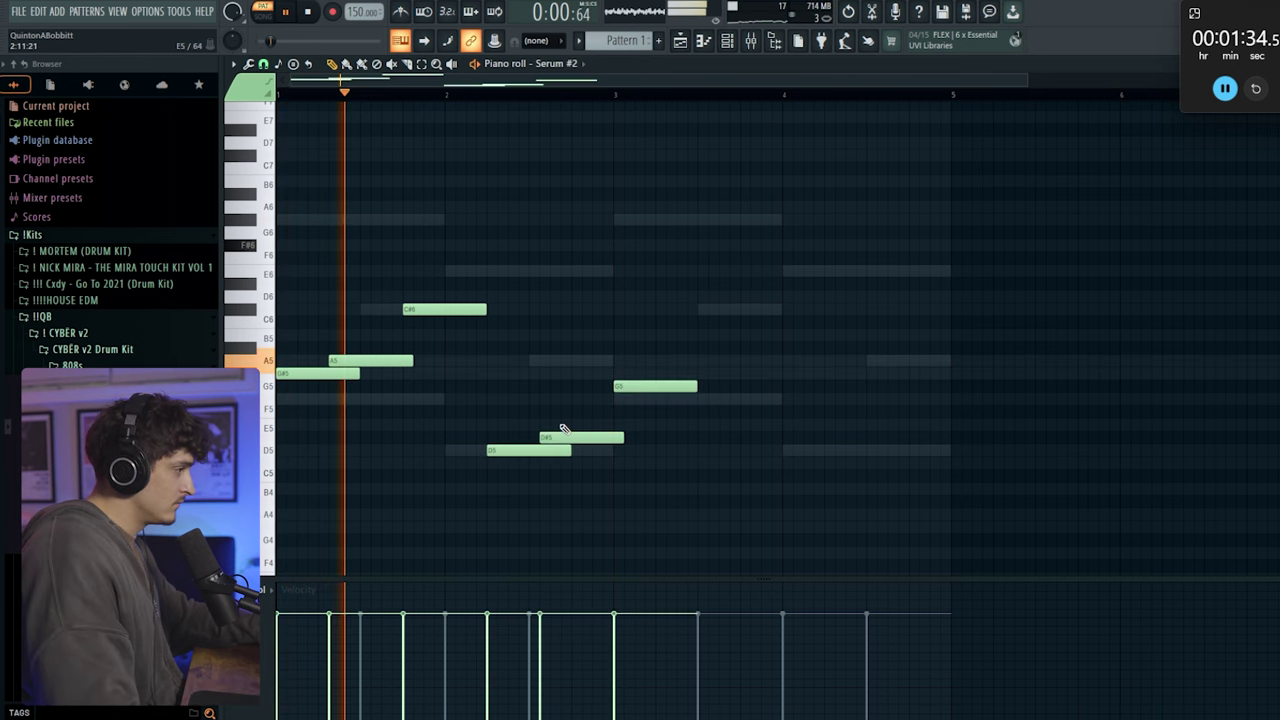
{"action": "left_click_drag", "start_coordinate": [563, 435], "coordinate": [563, 422]}
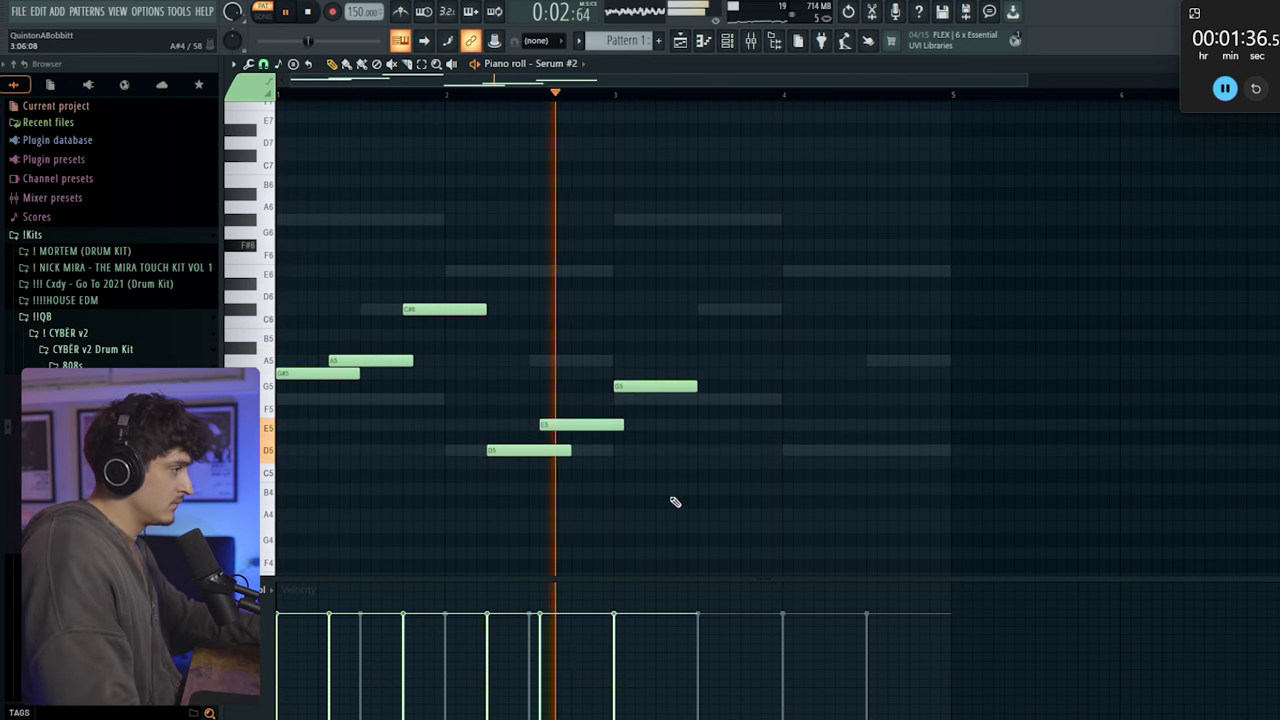
Delete the lead note at the start of bar 3 and raise the D5 and E5 notes by one octave
{"action": "right_click", "coordinate": [655, 388]}
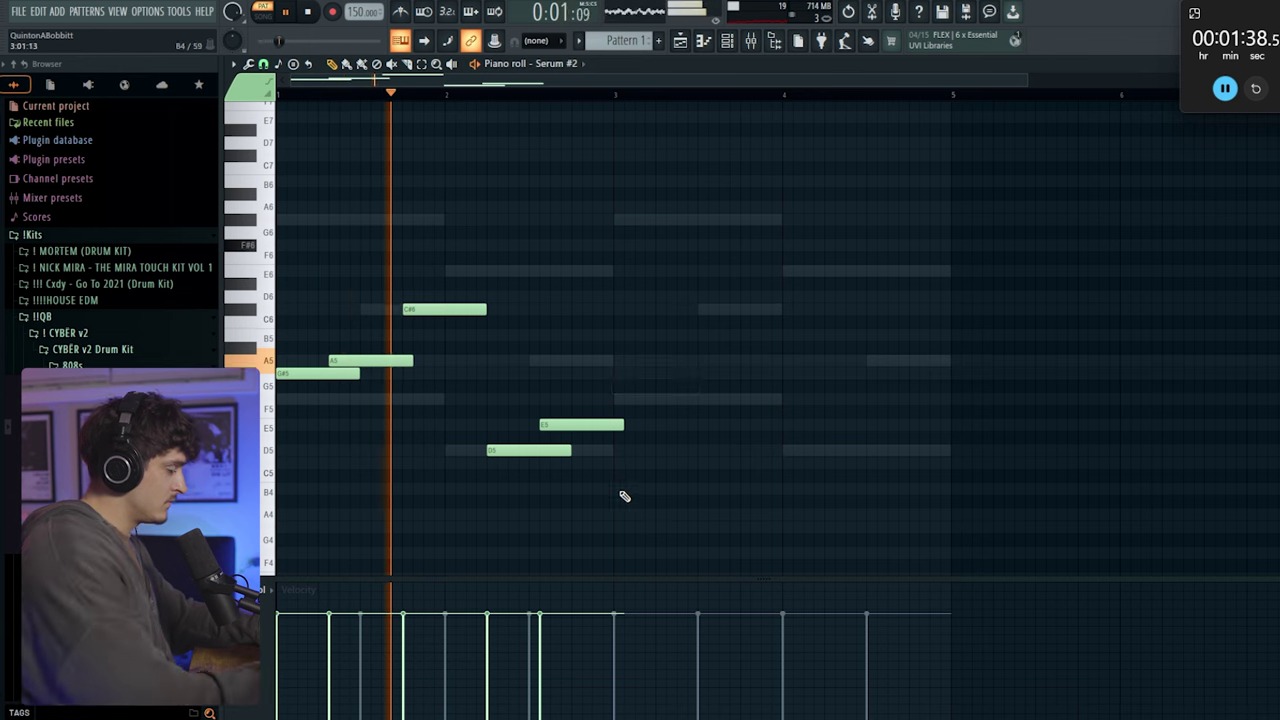
{"action": "key", "text": "space"}
{"action": "key", "text": "space"}
{"action": "left_click_drag", "start_coordinate": [526, 477], "coordinate": [666, 391]}
{"action": "key", "text": "ctrl+Up"}
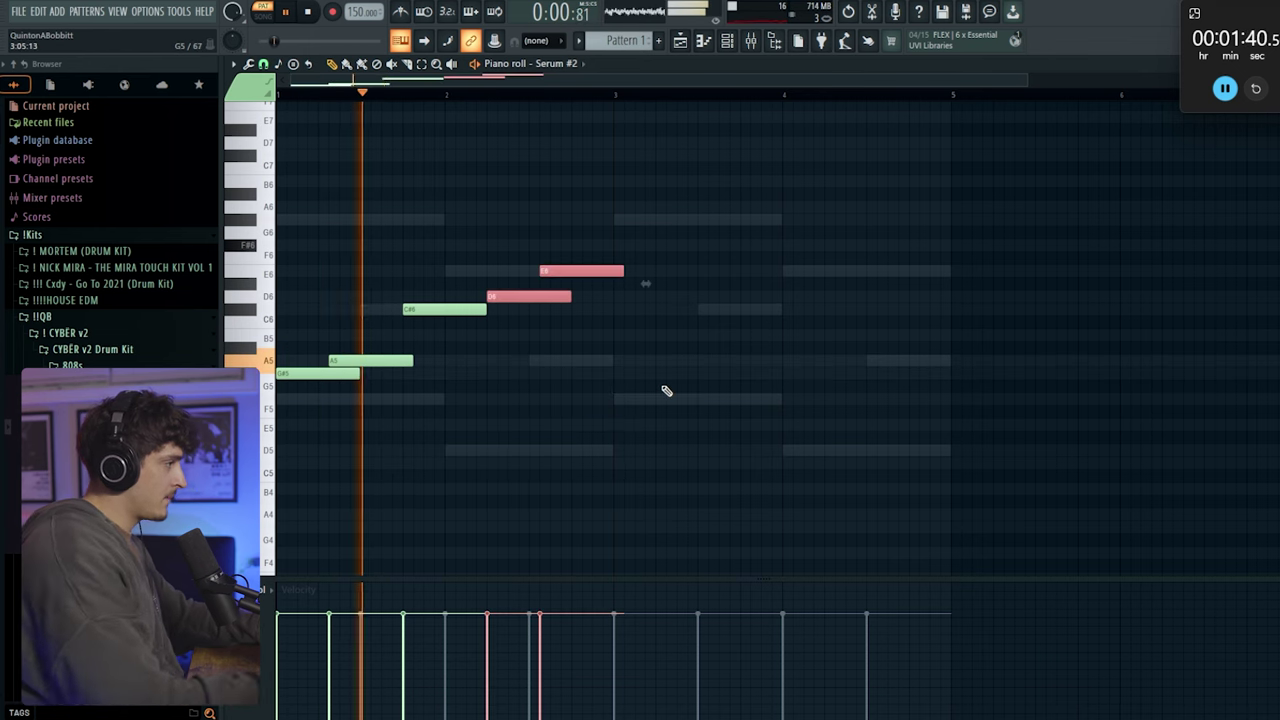
{"action": "key", "text": "ctrl+d"}
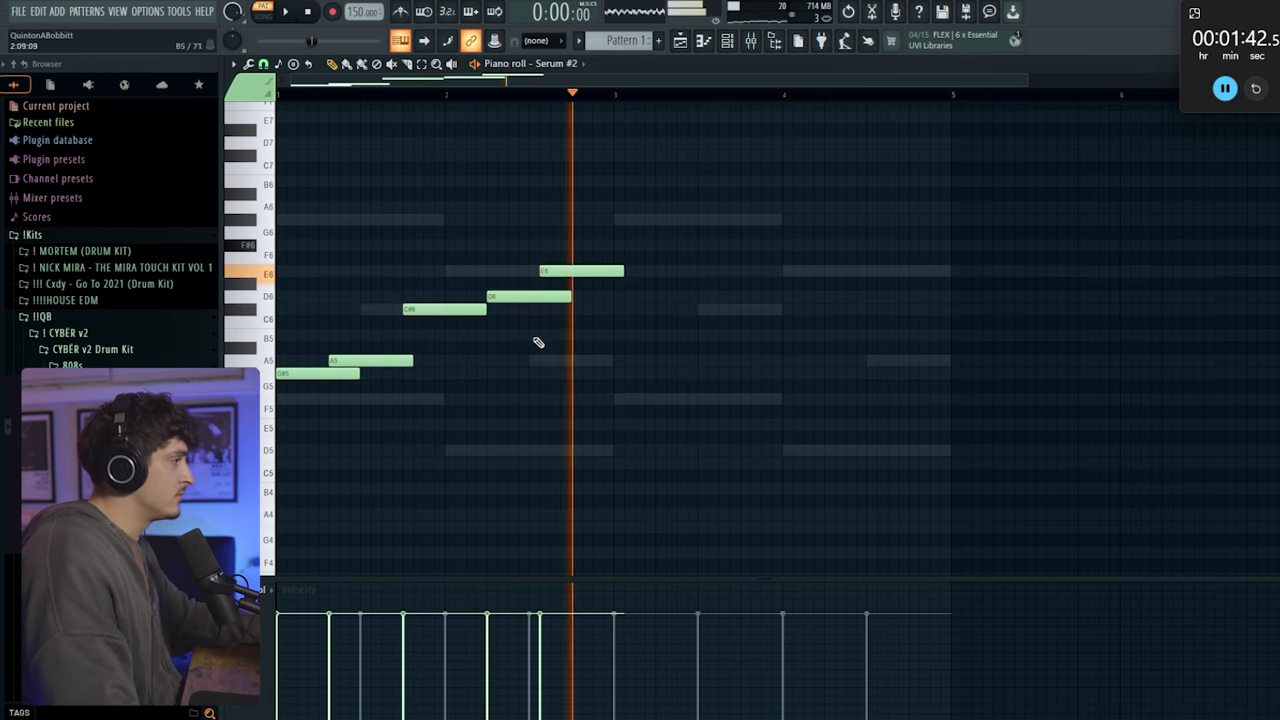
Add a short A5 lead note near the end of bar 2, ending exactly at bar 3
{"action": "left_click", "coordinate": [588, 361]}
{"action": "left_click_drag", "start_coordinate": [640, 360], "coordinate": [613, 360]}
{"action": "key", "text": "space"}
Duplicate the two-bar lead phrase, align the copy to bar 3, and trim the first E6 to end at bar 3
{"action": "key", "text": "ctrl+b"}
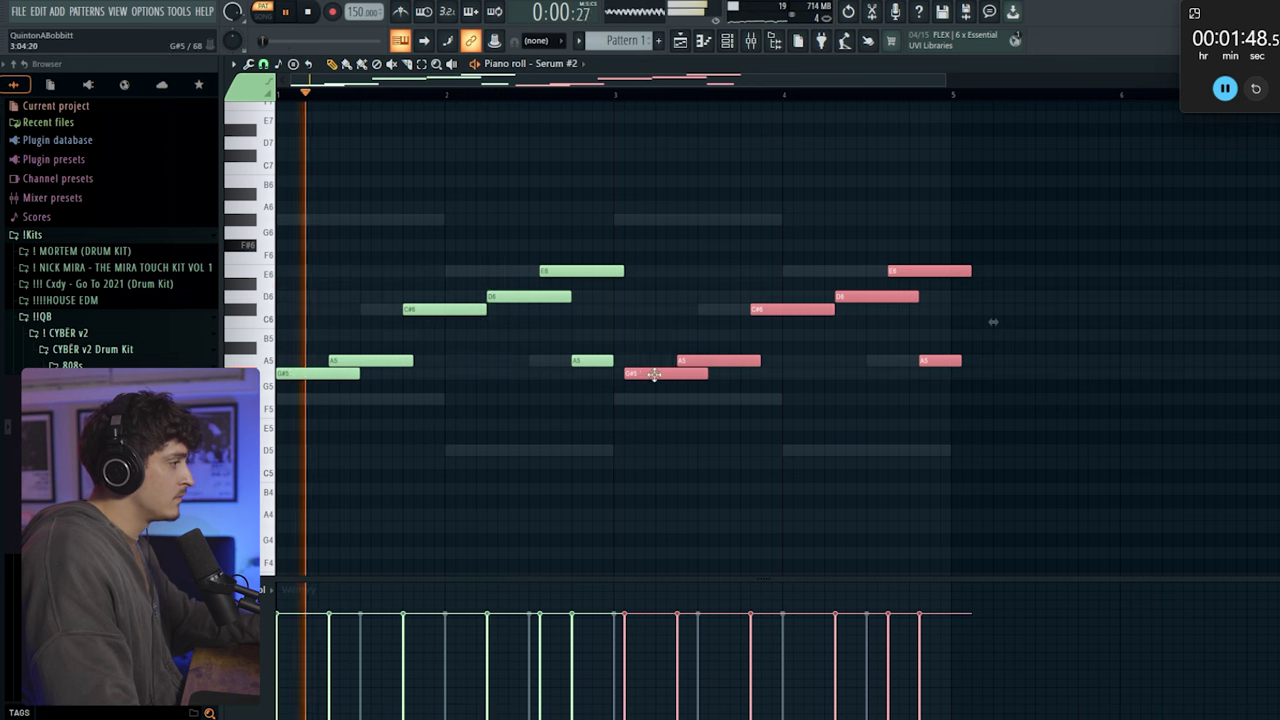
{"action": "left_click_drag", "start_coordinate": [654, 374], "coordinate": [644, 374]}
{"action": "left_click", "coordinate": [646, 294], "text": "ctrl"}
{"action": "left_click_drag", "start_coordinate": [622, 271], "coordinate": [613, 272]}
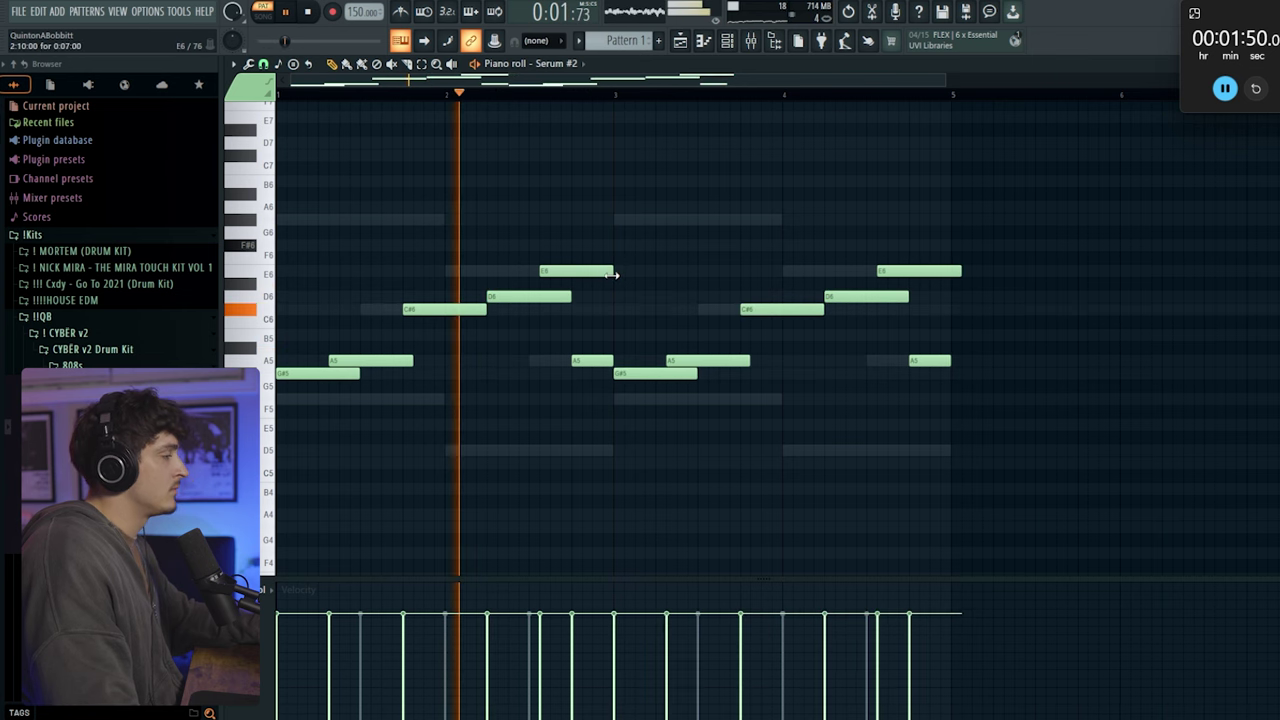
Lower the Serum #2 channel volume to 23% in the channel rack
{"action": "left_click", "coordinate": [722, 41]}
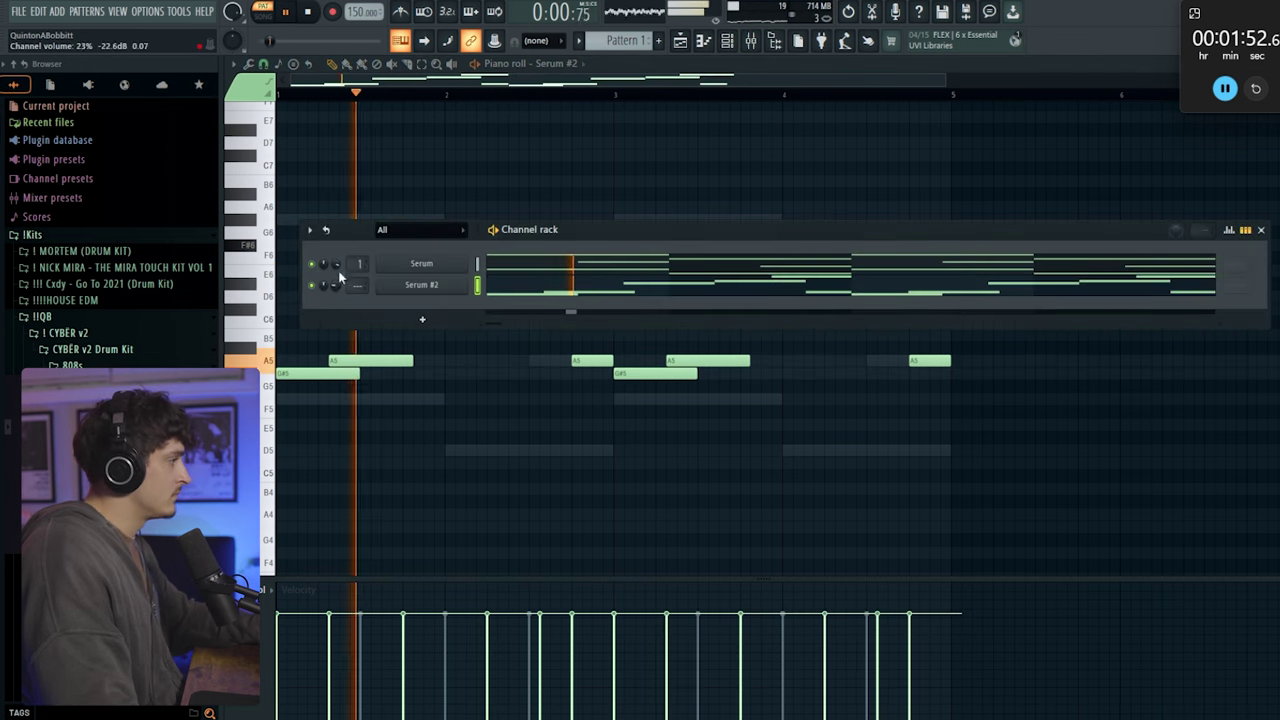
{"action": "right_click", "coordinate": [528, 466]}
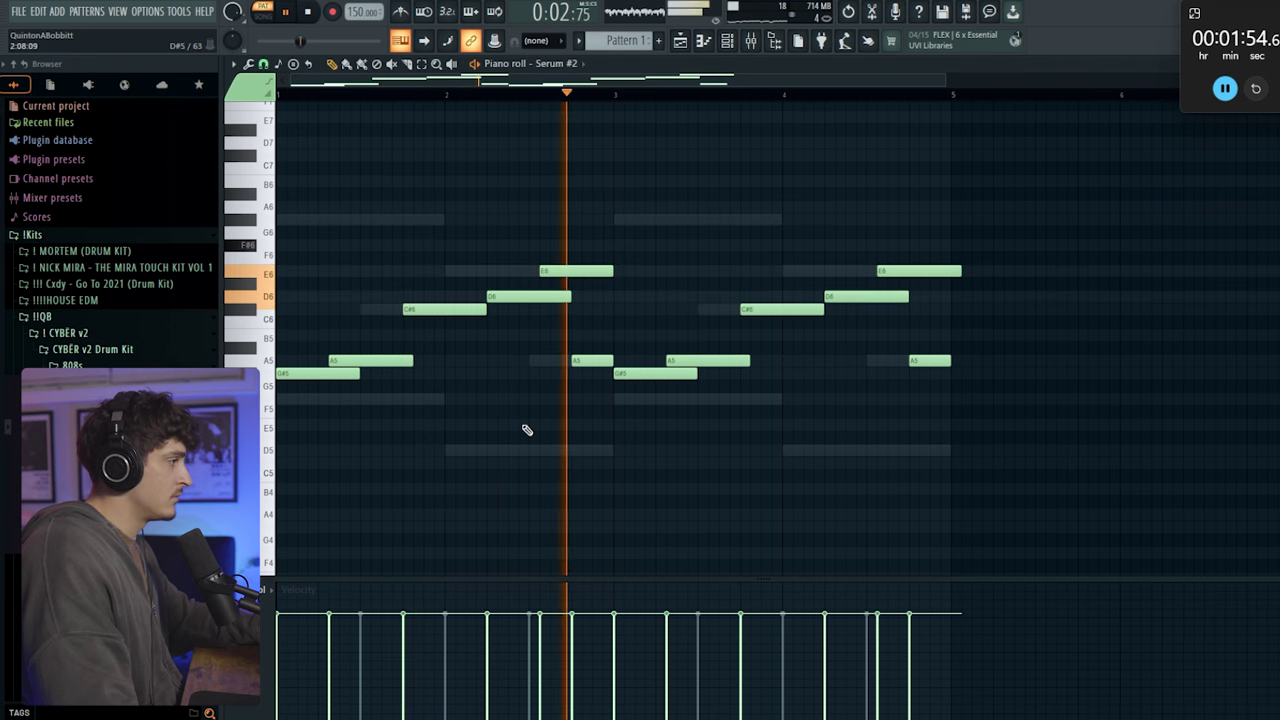
Lower the D6 notes in bars 2 and 4 to B5, and shorten bar 2's B5 and closing A5
{"action": "left_click_drag", "start_coordinate": [555, 298], "coordinate": [512, 347]}
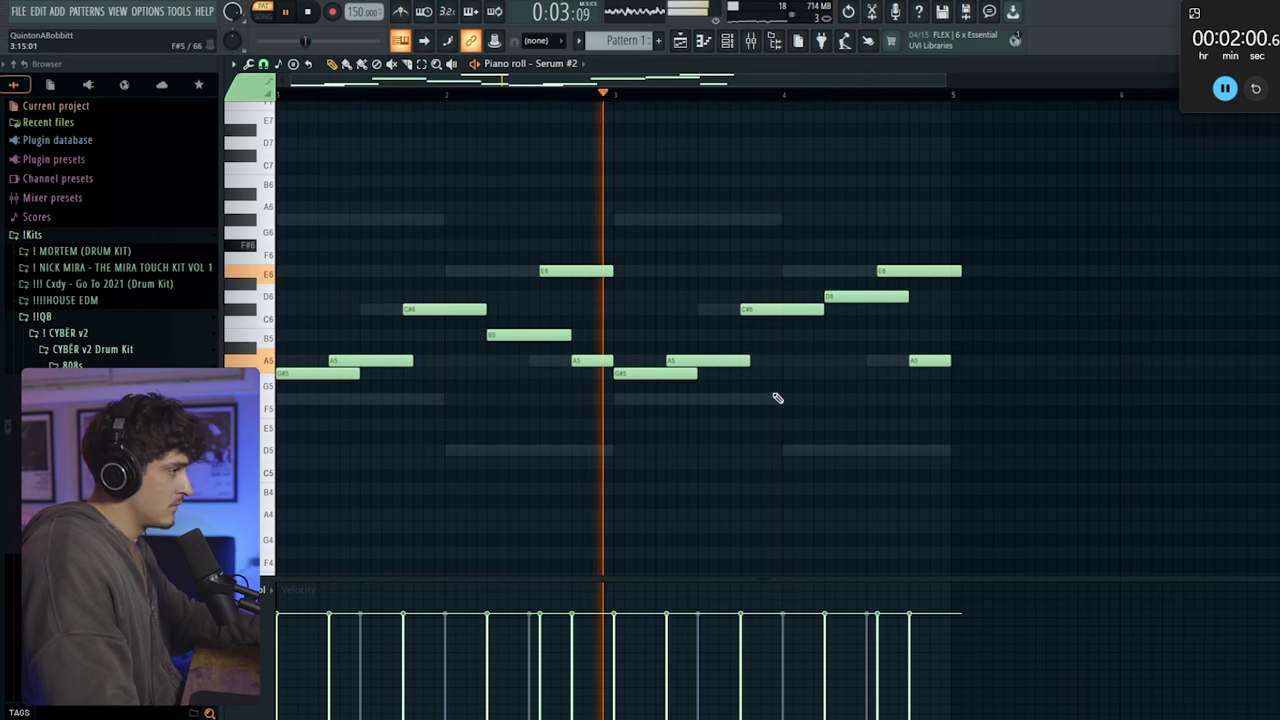
{"action": "left_click_drag", "start_coordinate": [835, 309], "coordinate": [837, 347]}
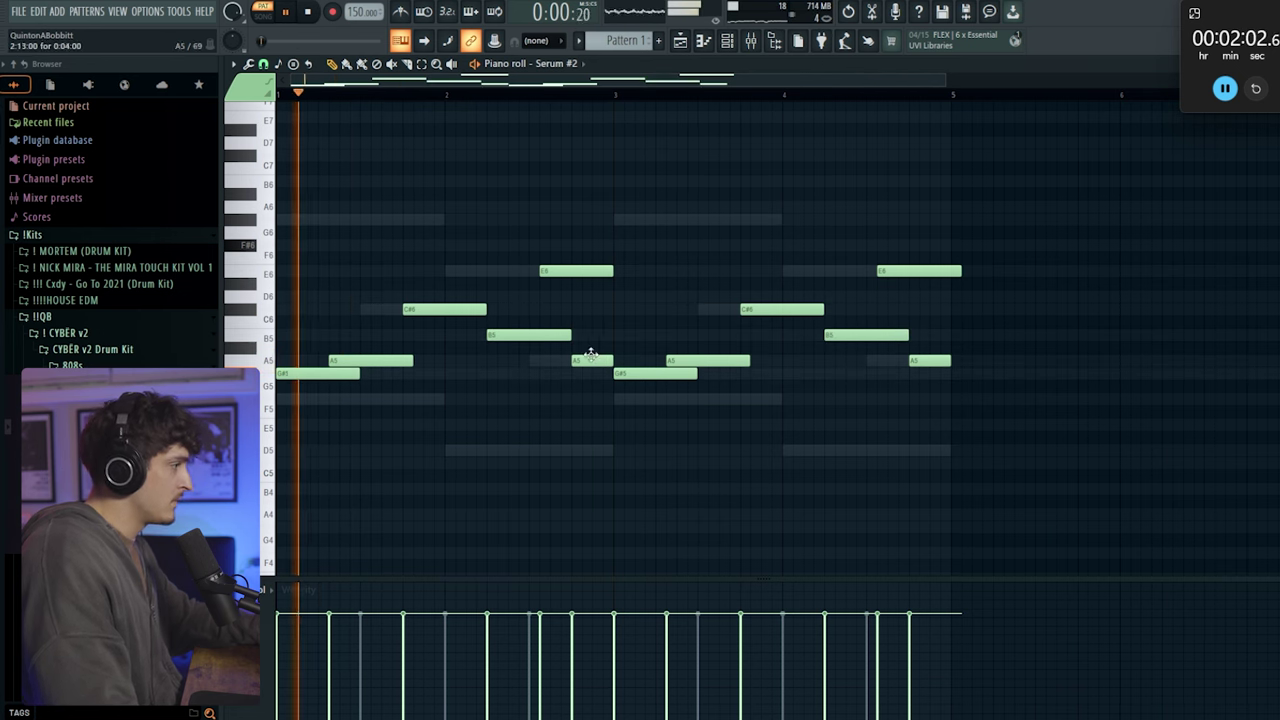
{"action": "left_click_drag", "start_coordinate": [570, 334], "coordinate": [551, 335]}
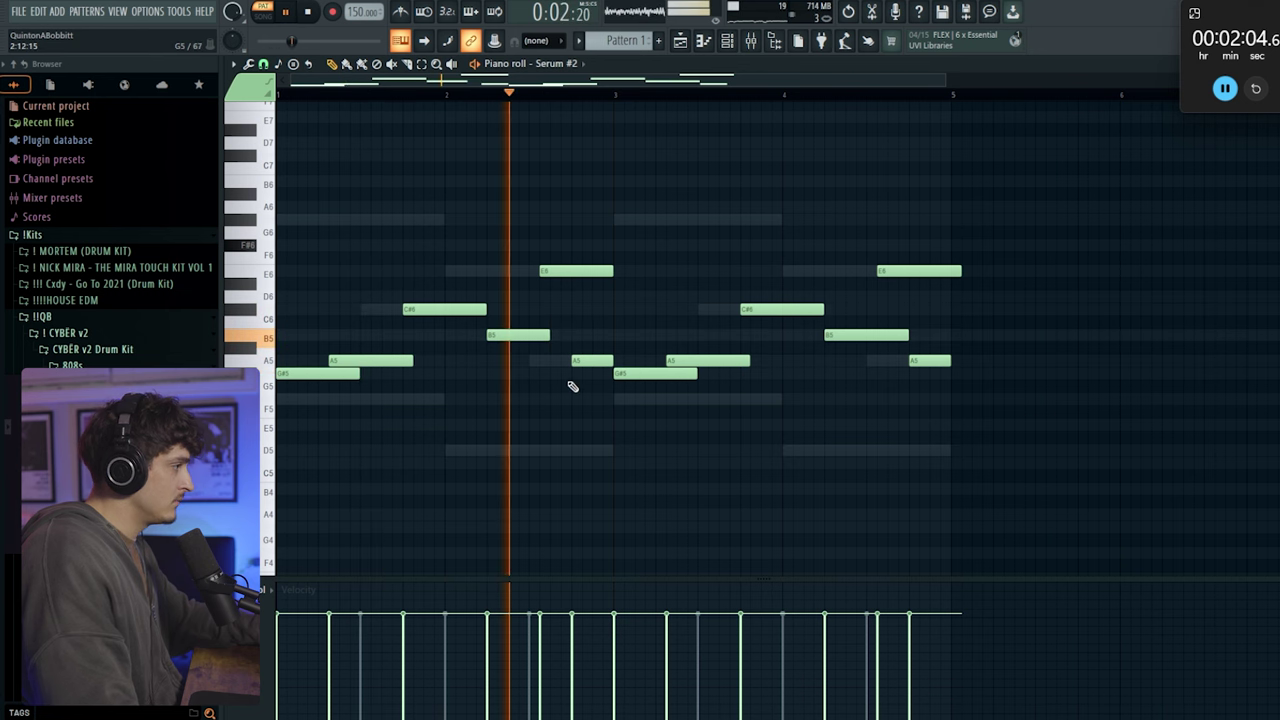
{"action": "left_click_drag", "start_coordinate": [590, 358], "coordinate": [616, 366]}
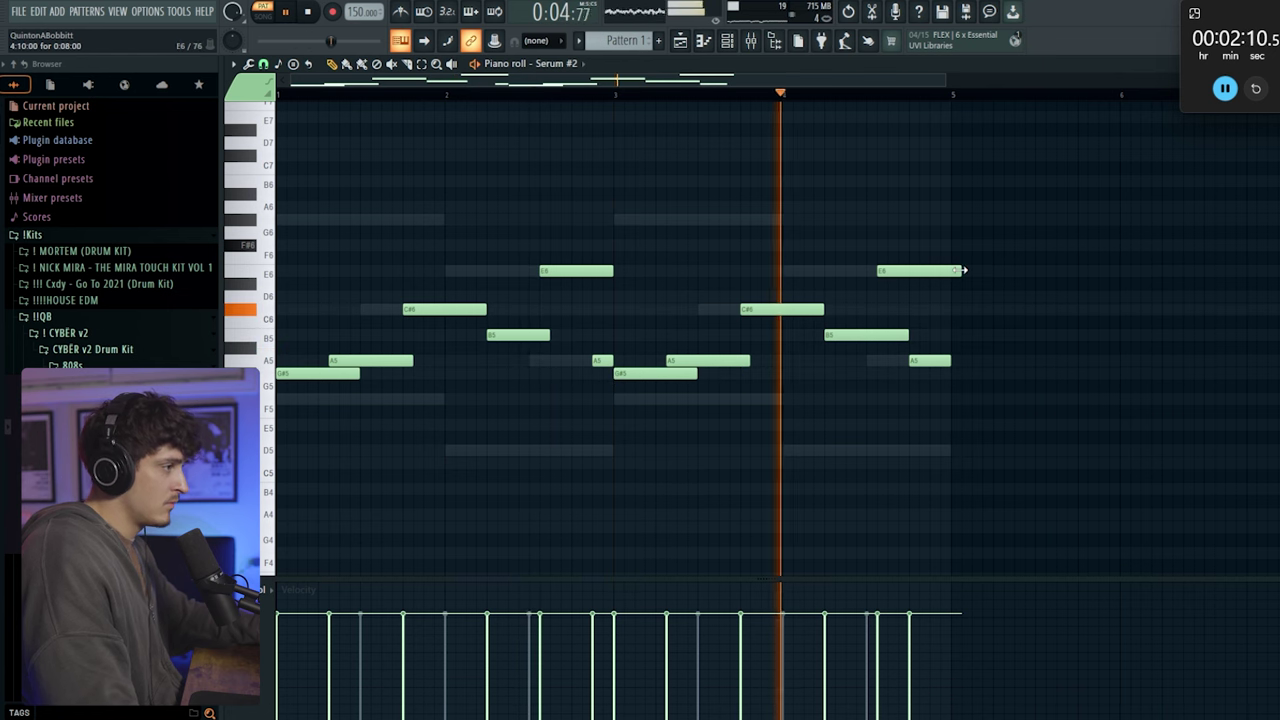
Delete all the copied lead notes in bars 3 and 4
{"action": "right_click", "coordinate": [928, 361]}
{"action": "right_click", "coordinate": [890, 270]}
{"action": "right_click", "coordinate": [782, 310]}
{"action": "right_click", "coordinate": [715, 361]}
{"action": "right_click", "coordinate": [680, 374]}
{"action": "right_click", "coordinate": [866, 335]}
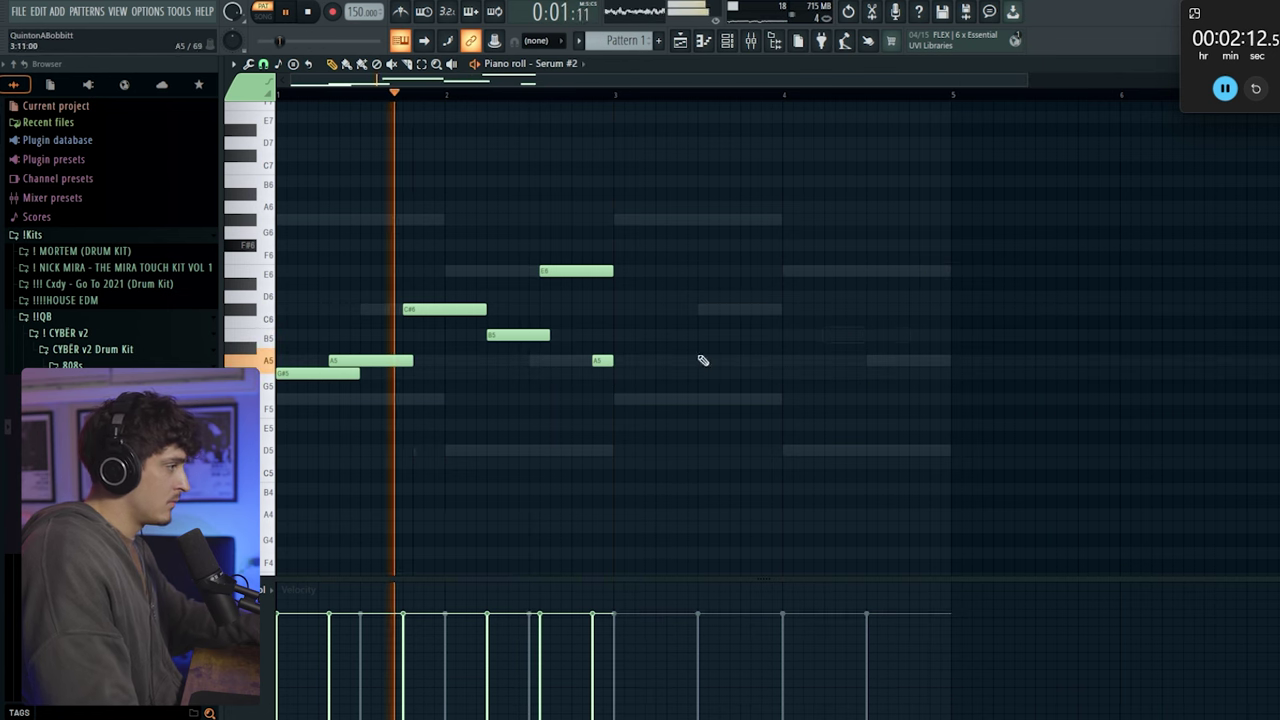
Remove the short A5 at the end of bar 2 and duplicate the lead phrase into bars 3 and 4
{"action": "key", "text": "space"}
{"action": "key", "text": "space"}
{"action": "right_click", "coordinate": [602, 361]}
{"action": "key", "text": "ctrl+b"}
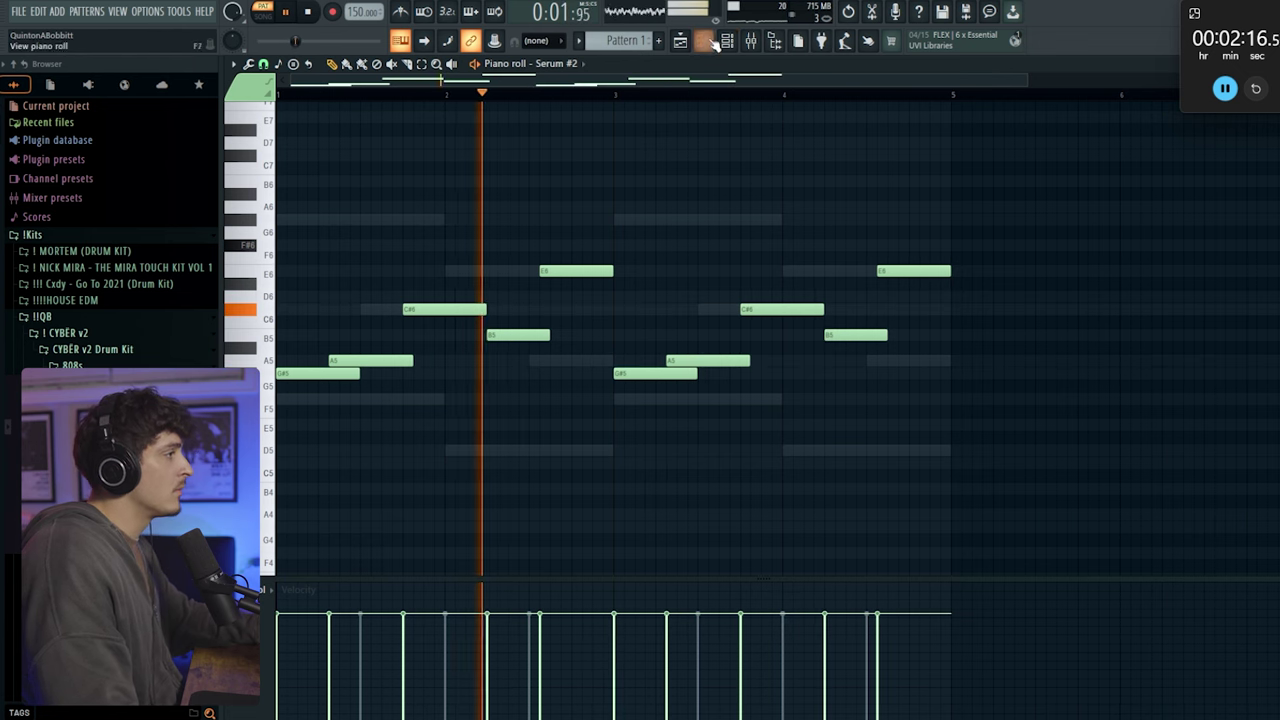
Route Serum #2 to mixer insert 2 and load ShaperBox 3 in that insert's first effect slot
{"action": "key", "text": "F6"}
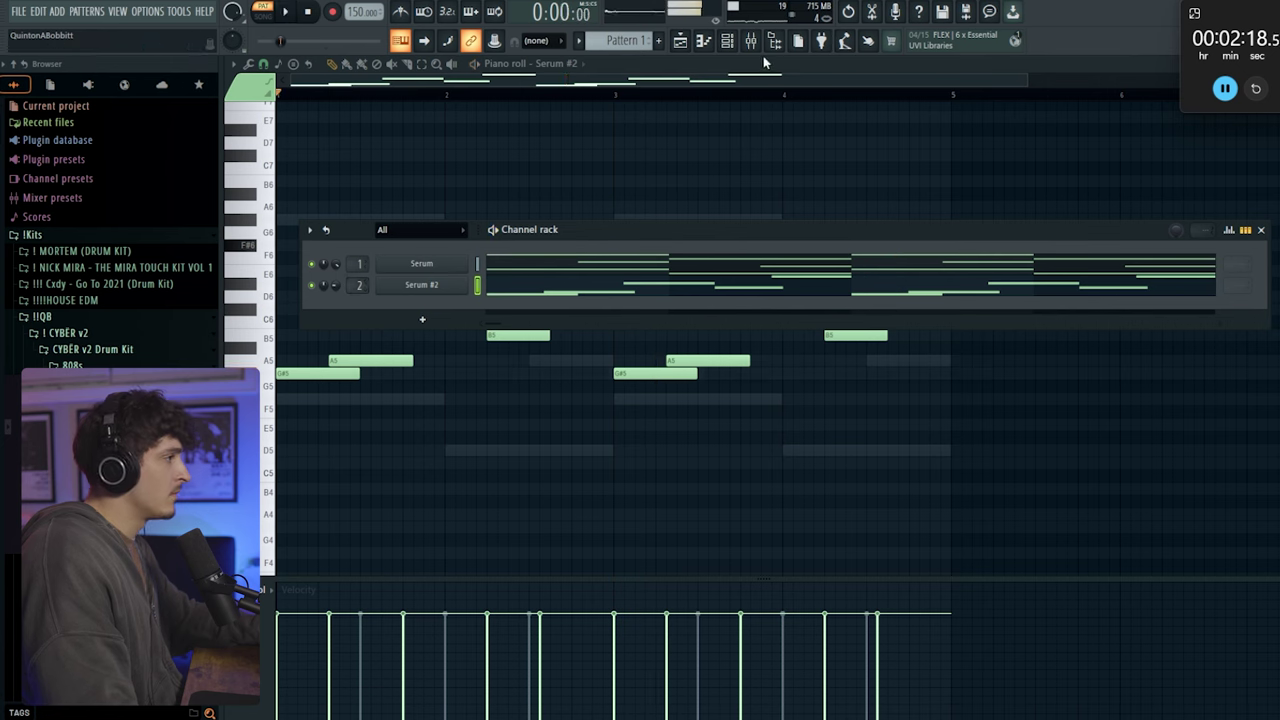
{"action": "key", "text": "F9"}
{"action": "left_click", "coordinate": [1140, 158]}
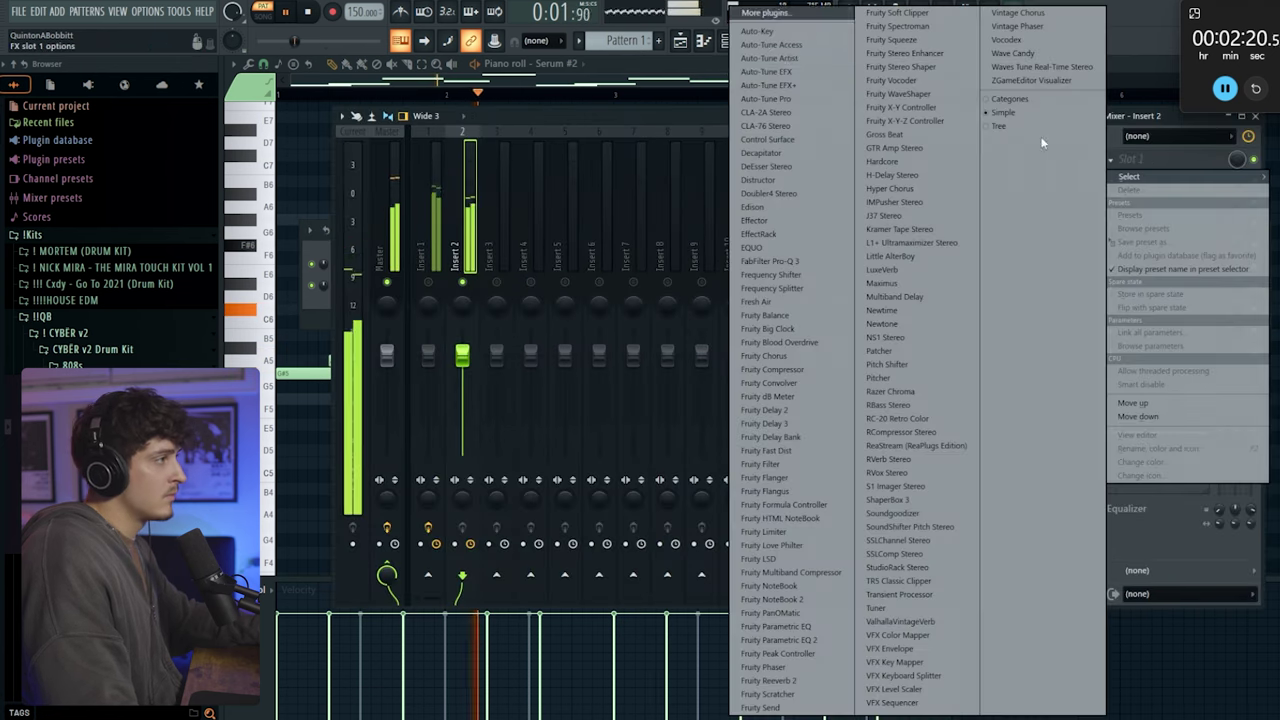
{"action": "left_click", "coordinate": [923, 505]}
Add a Volume shaper with a sidechain curve ramping to full volume at mid-cycle, and split off the High band at 9.15 kHz
{"action": "left_click", "coordinate": [460, 545]}
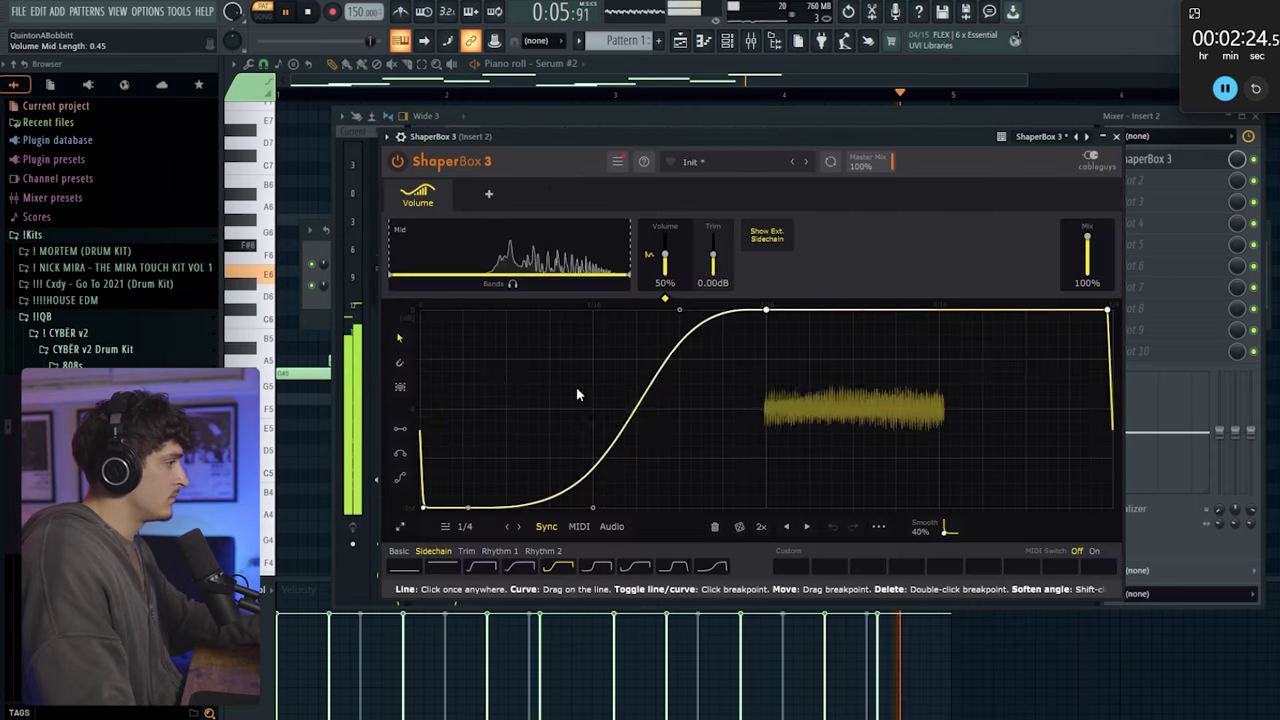
{"action": "left_click_drag", "start_coordinate": [711, 316], "coordinate": [766, 310]}
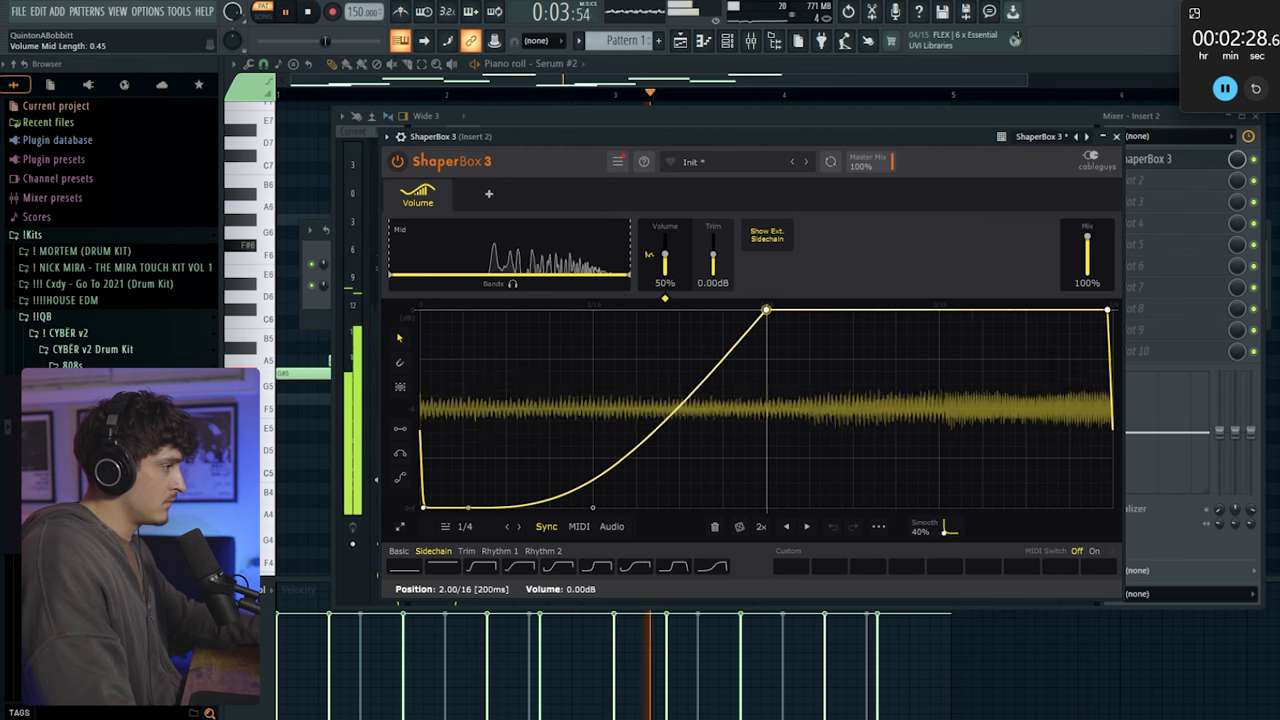
{"action": "mouse_move", "coordinate": [630, 274]}
{"action": "left_mouse_down"}
{"action": "mouse_move", "coordinate": [562, 274]}
{"action": "mouse_move", "coordinate": [616, 274]}
{"action": "left_mouse_up"}
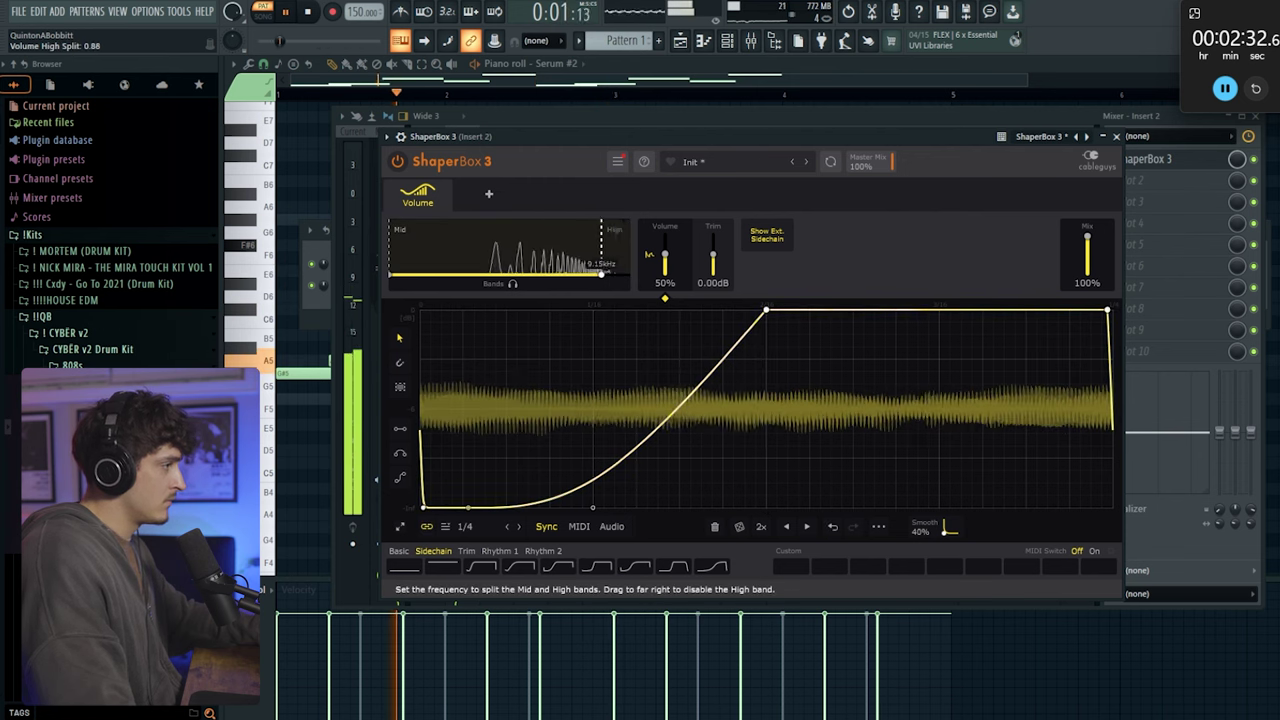
Lower mixer insert 2's fader to -1.0 dB and take the insert out of solo
{"action": "left_click", "coordinate": [1116, 136]}
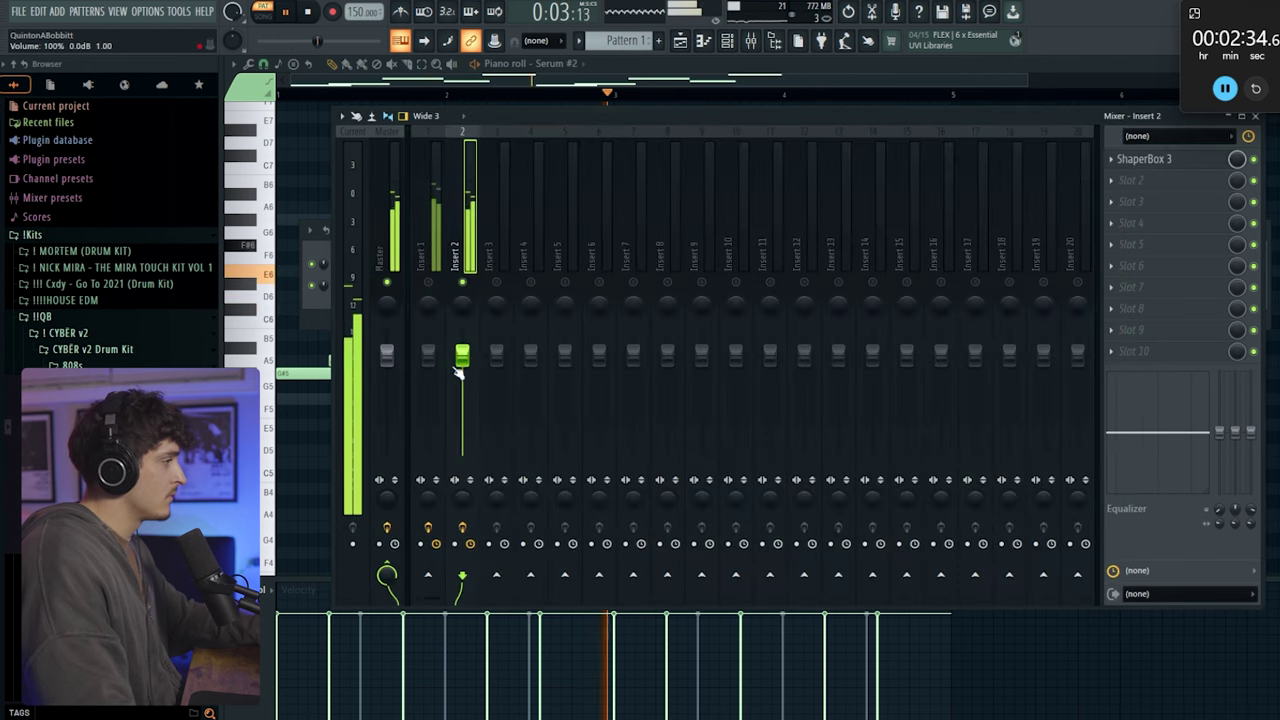
{"action": "right_click", "coordinate": [462, 284]}
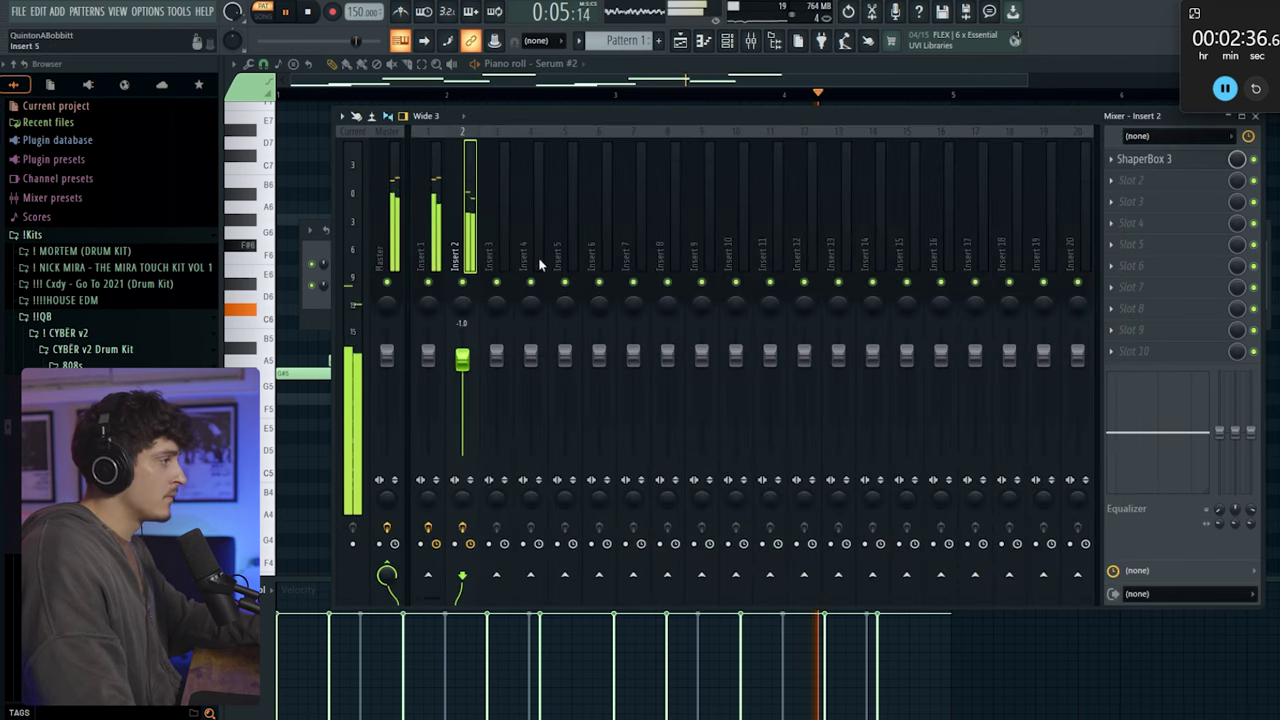
Add a third Serum channel and load the "bass - silence" preset from the CYBËR - Serum Bank
{"action": "left_click", "coordinate": [727, 41]}
{"action": "left_click", "coordinate": [430, 319]}
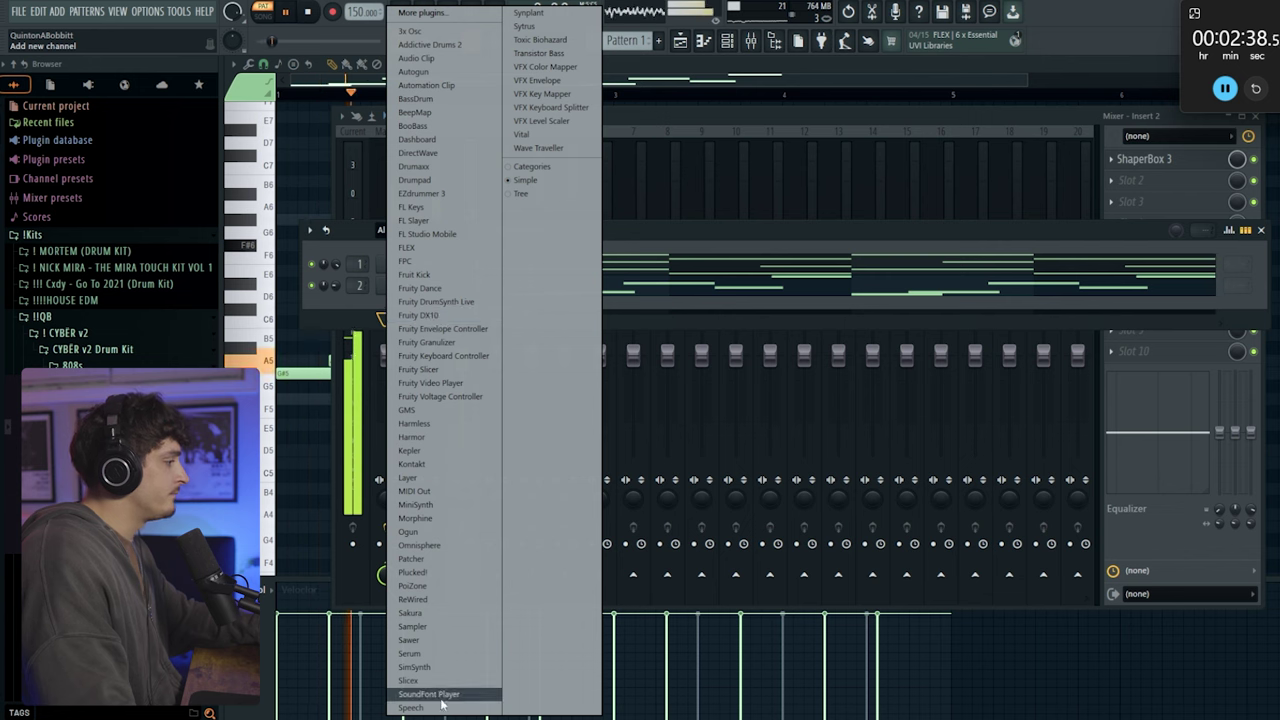
{"action": "left_click", "coordinate": [412, 653]}
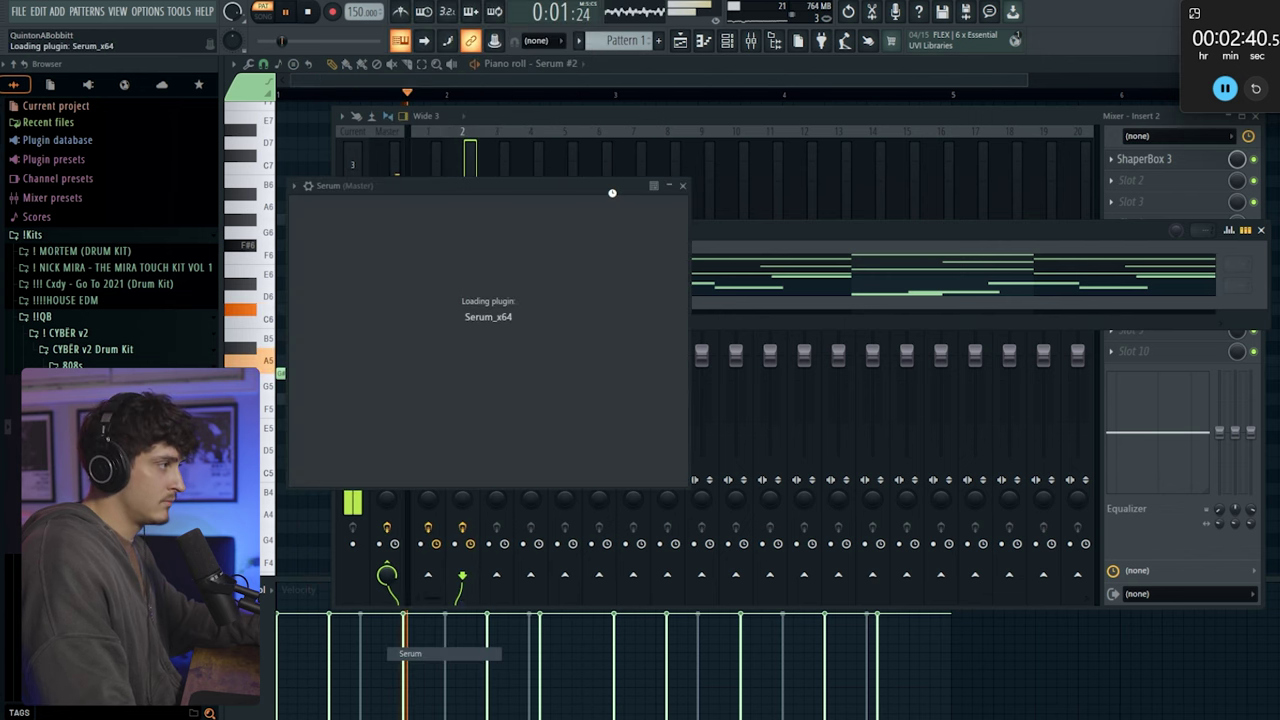
{"action": "left_click", "coordinate": [678, 158]}
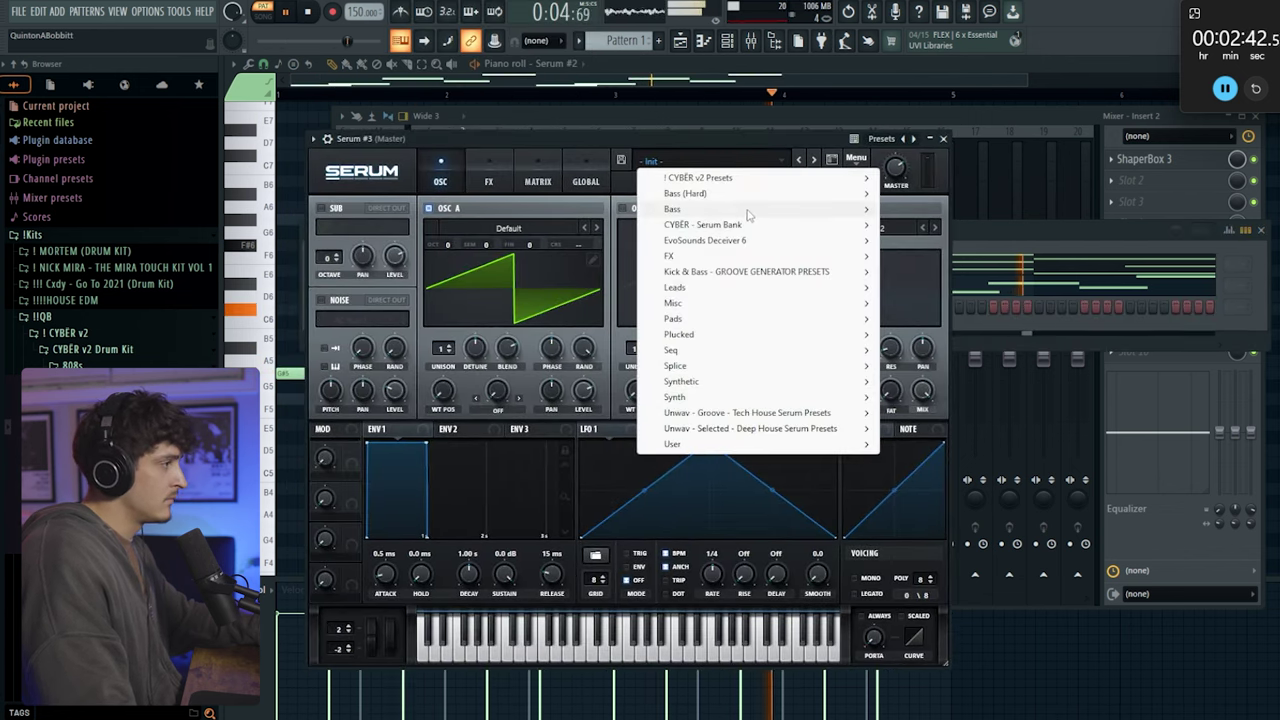
{"action": "mouse_move", "coordinate": [748, 226]}
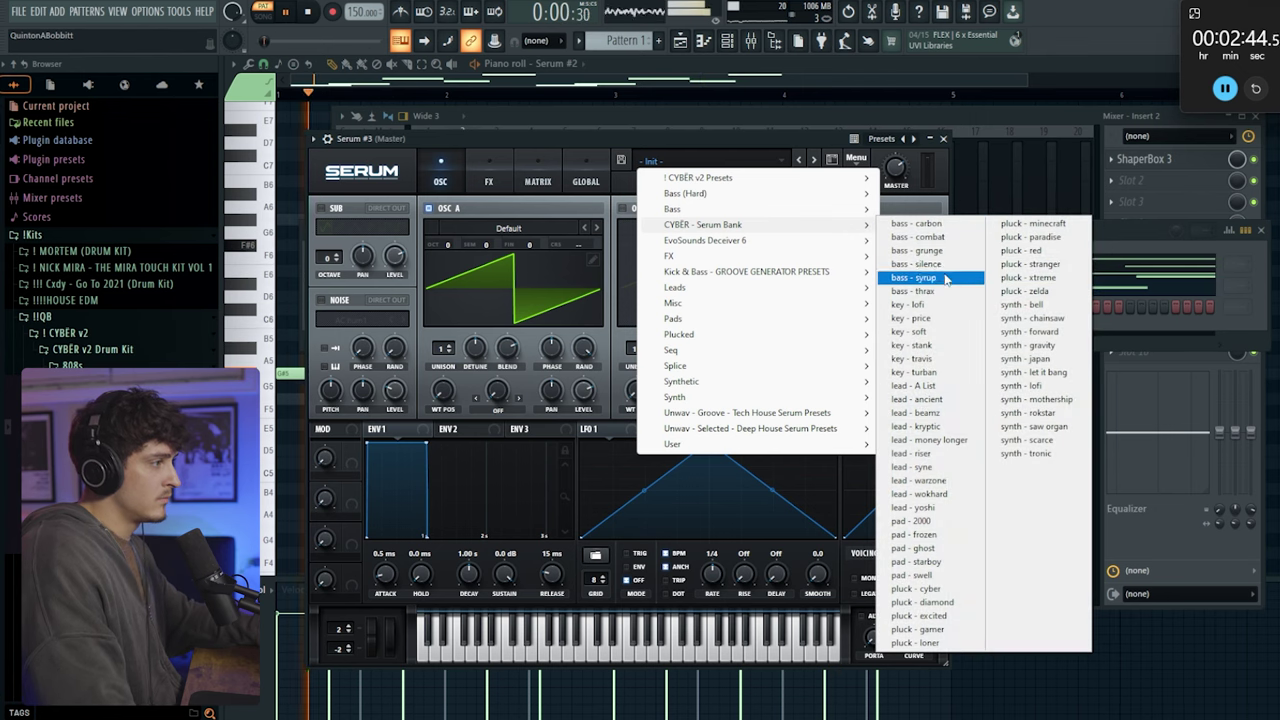
{"action": "left_click", "coordinate": [916, 264]}
{"action": "left_click", "coordinate": [1039, 128]}
Write a four-bar bass line in Serum #3's piano roll, alternating one-bar F#4 and D4 notes
{"action": "right_click", "coordinate": [451, 306]}
{"action": "left_click", "coordinate": [490, 306]}
{"action": "key", "text": "space"}
{"action": "left_click_drag", "start_coordinate": [403, 410], "coordinate": [445, 397]}
{"action": "key", "text": "ctrl+b"}
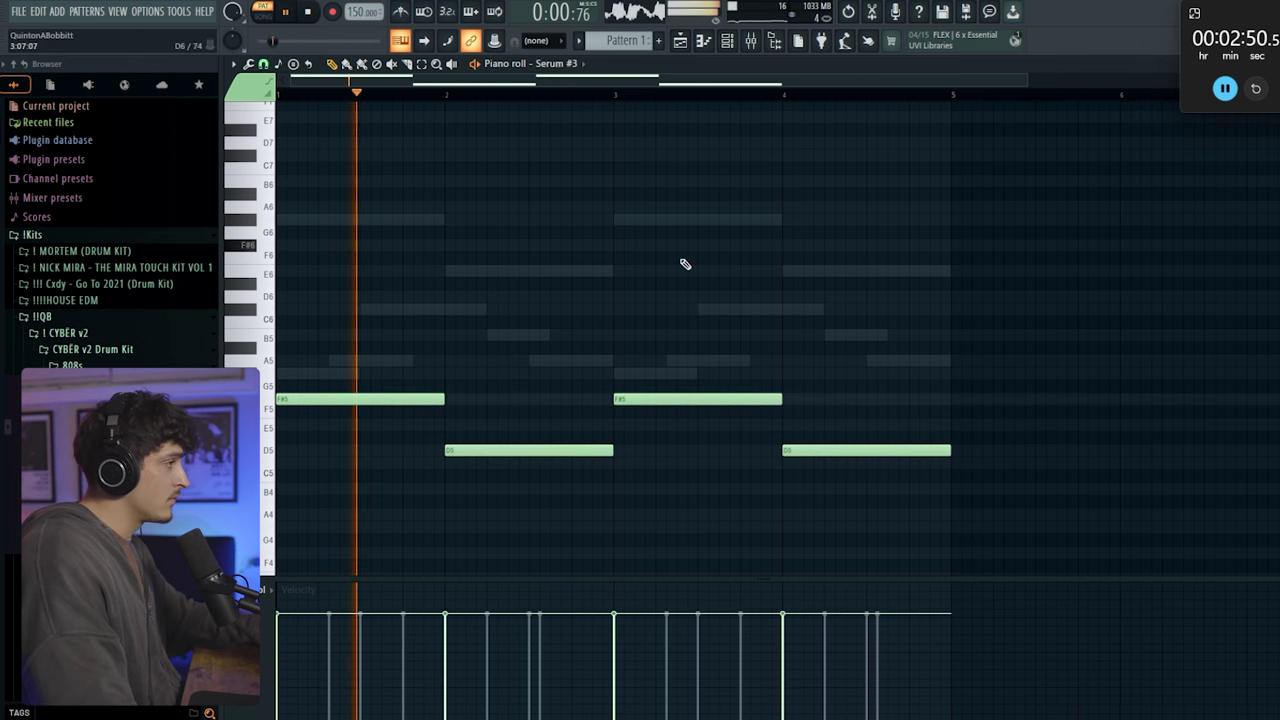
{"action": "scroll", "coordinate": [740, 220], "scroll_direction": "up", "scroll_amount": 3}
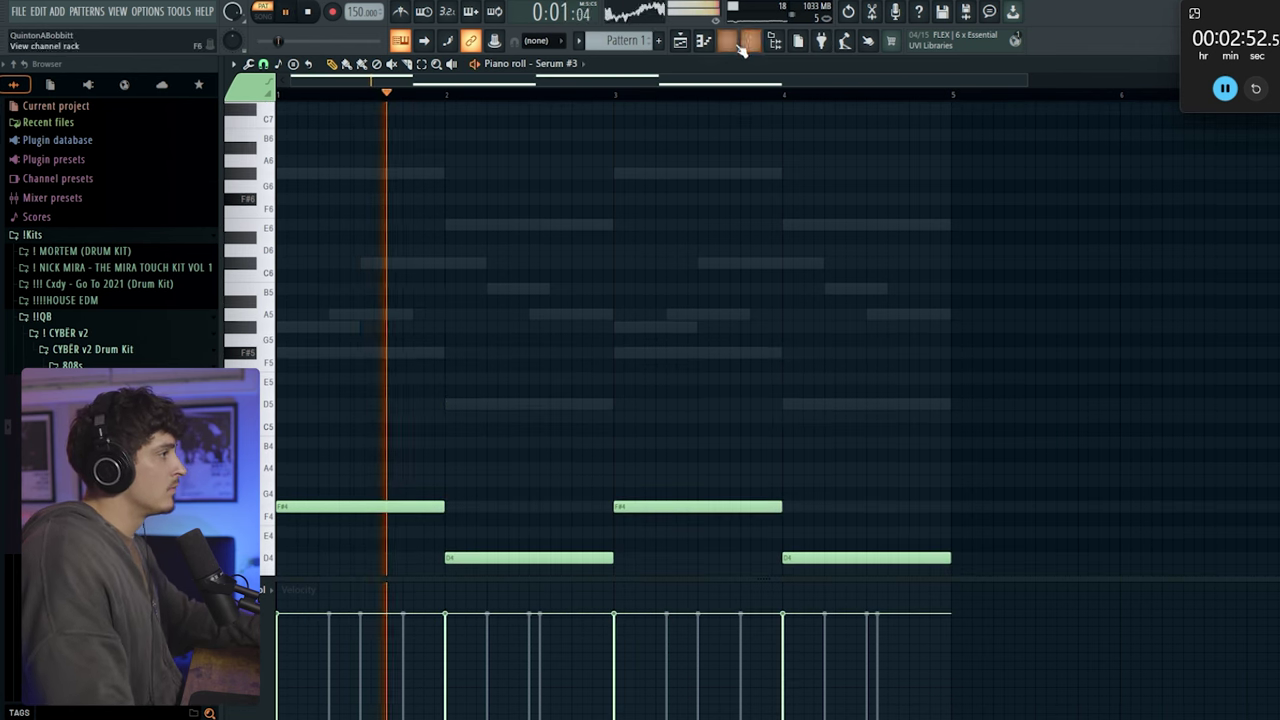
Route Serum #3 to mixer insert 5, and add a fourth Serum channel with a preset from ! CYBËR v2 Presets
{"action": "key", "text": "F6"}
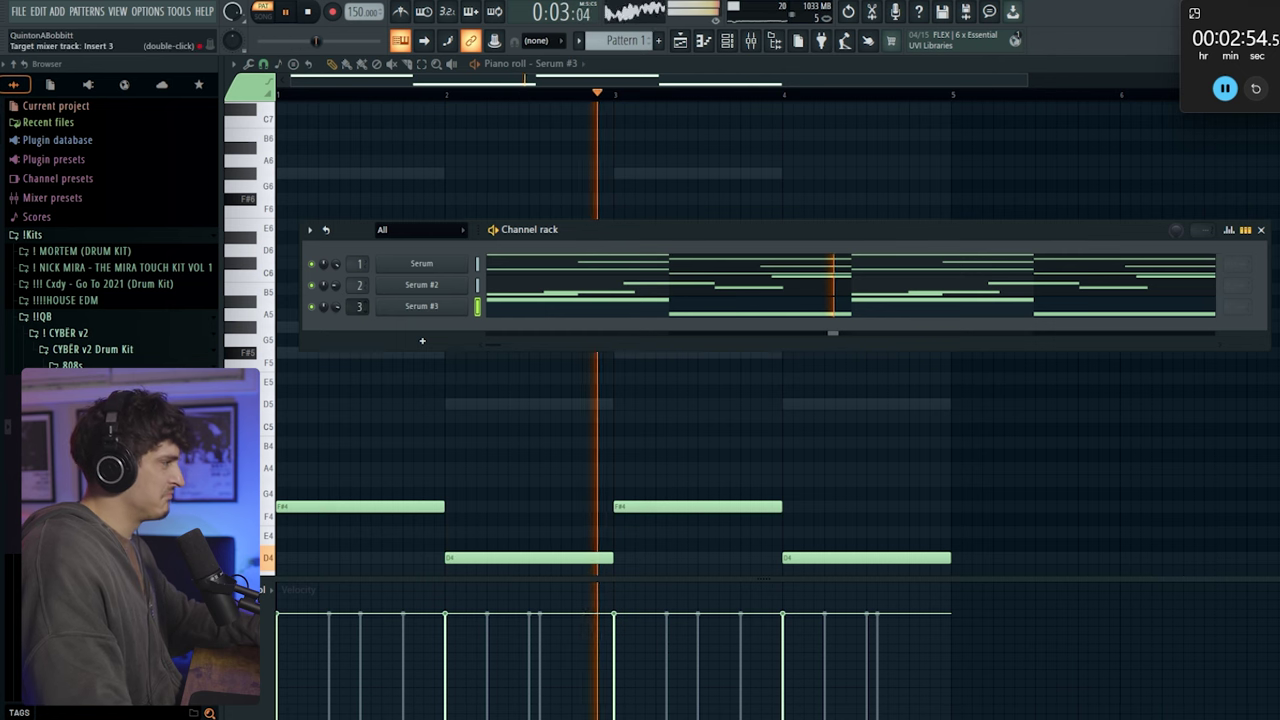
{"action": "left_click", "coordinate": [422, 341]}
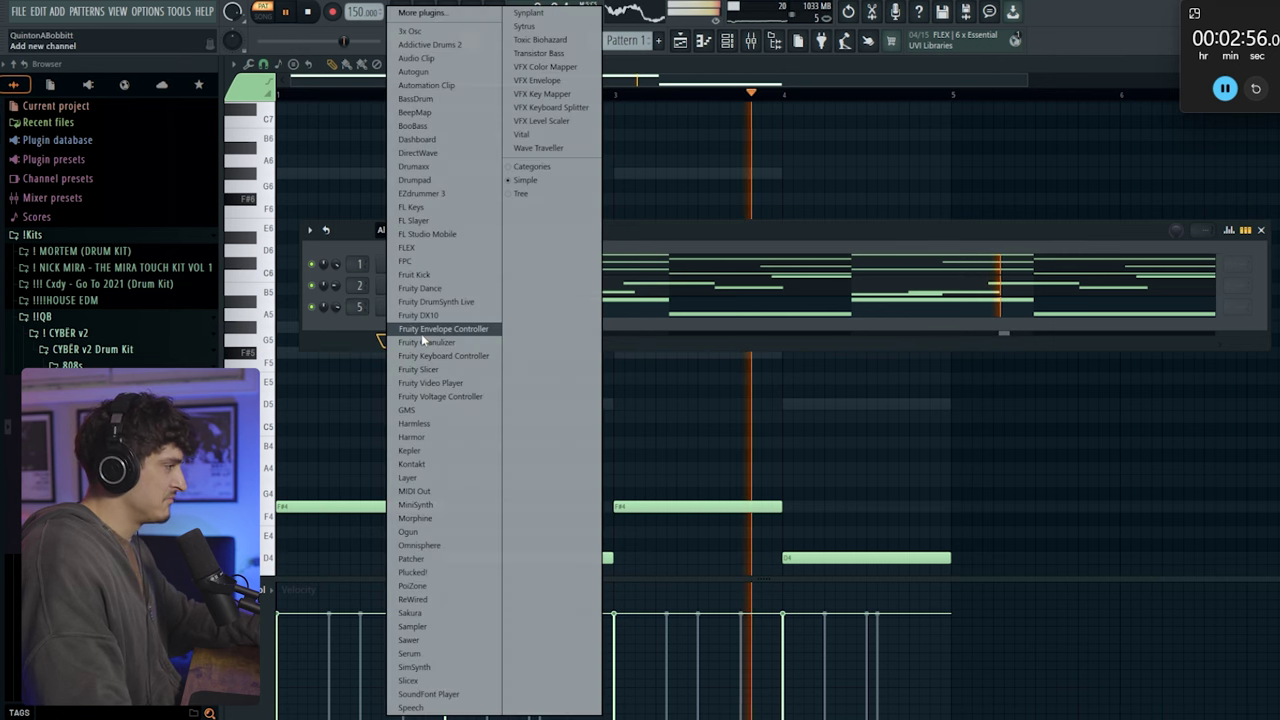
{"action": "left_click", "coordinate": [432, 654]}
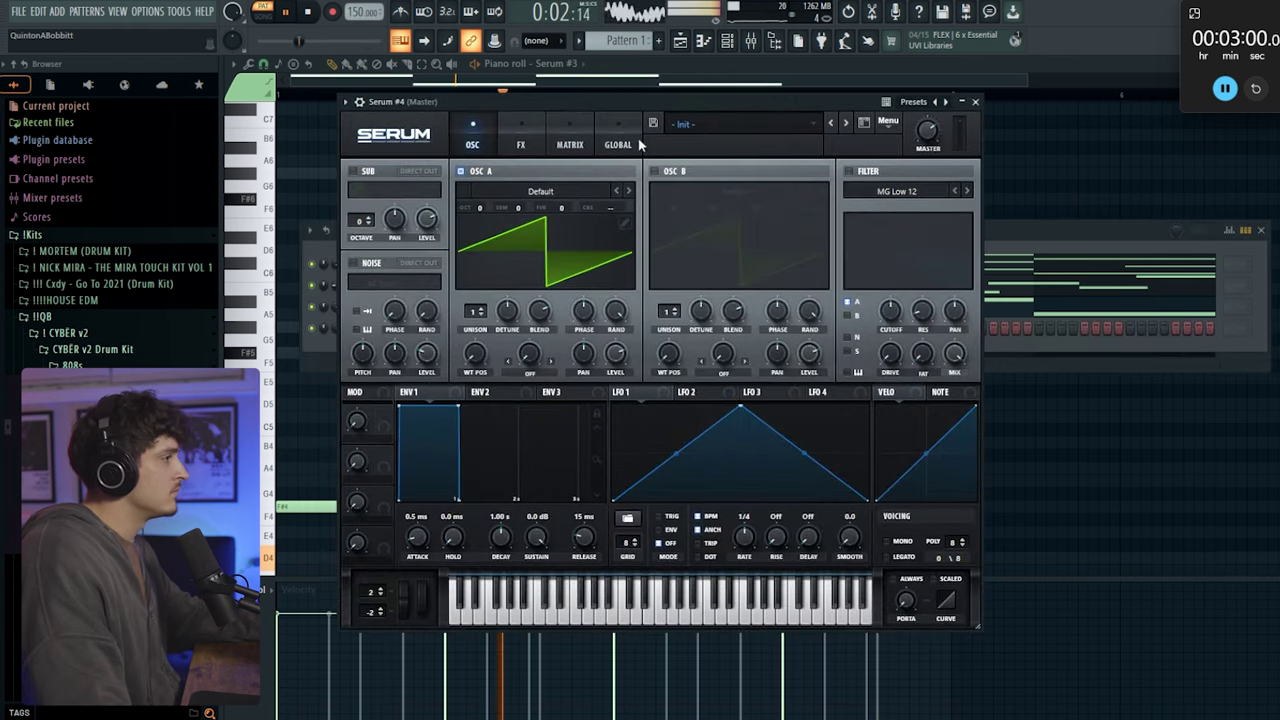
{"action": "left_click", "coordinate": [675, 124]}
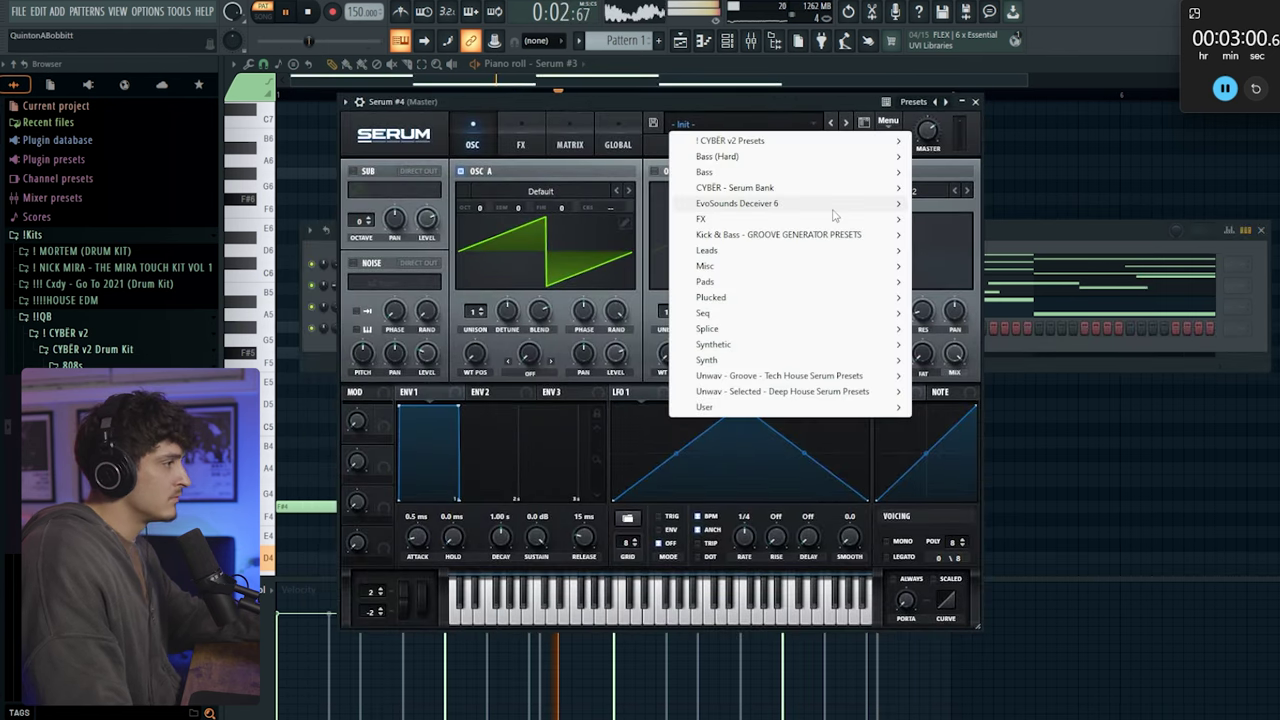
{"action": "mouse_move", "coordinate": [785, 143]}
{"action": "left_click", "coordinate": [975, 265]}
{"action": "left_click", "coordinate": [975, 101]}
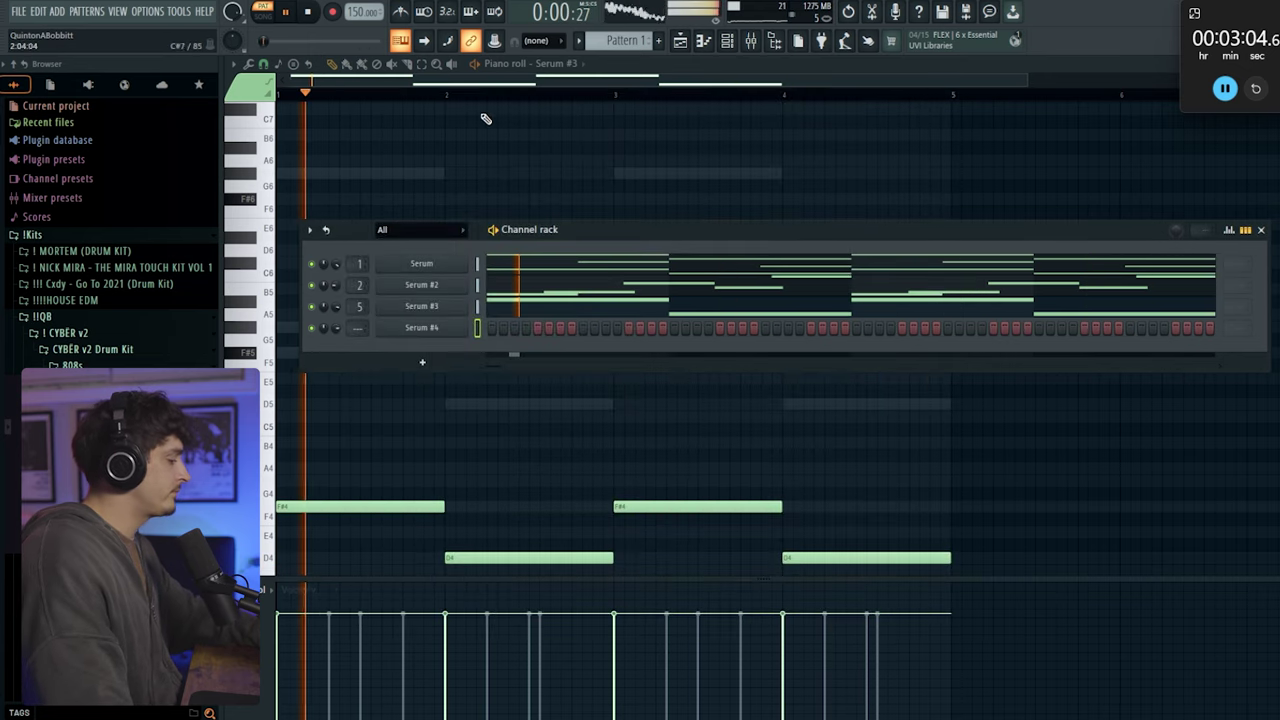
Write a one-bar Serum #4 melody in the piano roll using F#5, C#6, G#6, E6, C#6, A5 and C#6, and duplicate it into bar 2
{"action": "right_click", "coordinate": [429, 331]}
{"action": "left_click", "coordinate": [492, 327]}
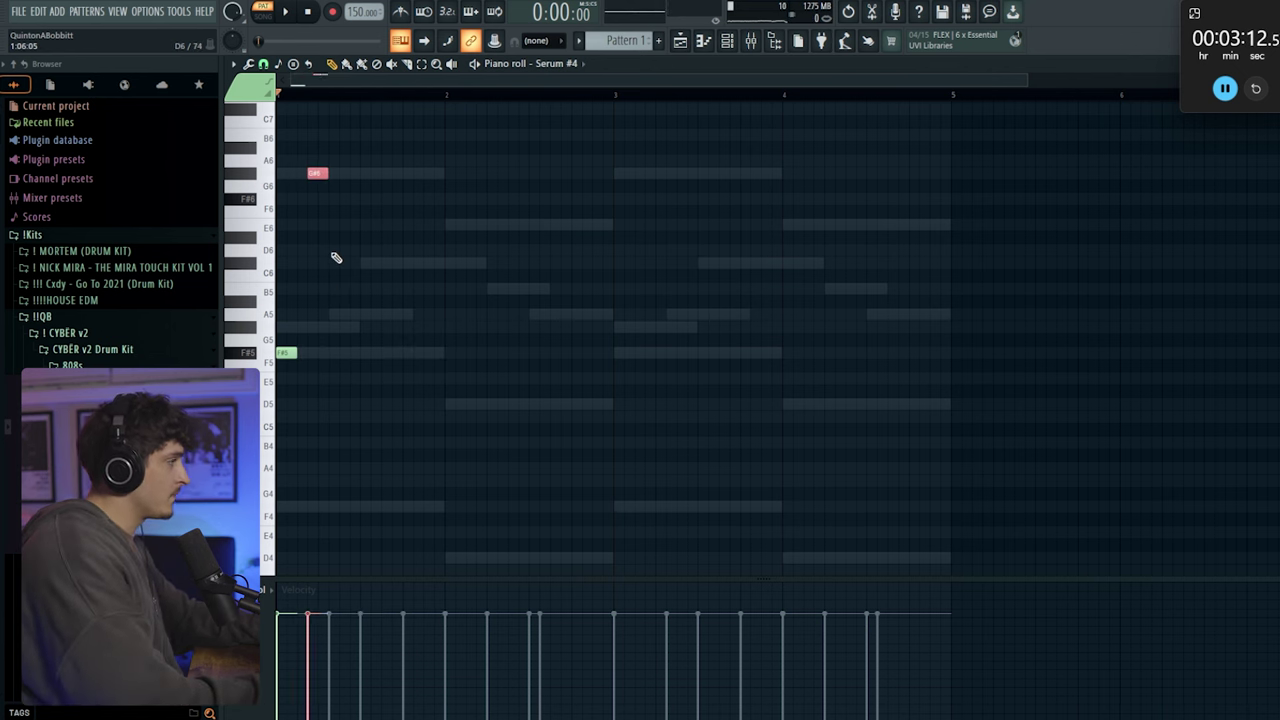
{"action": "key", "text": "space"}
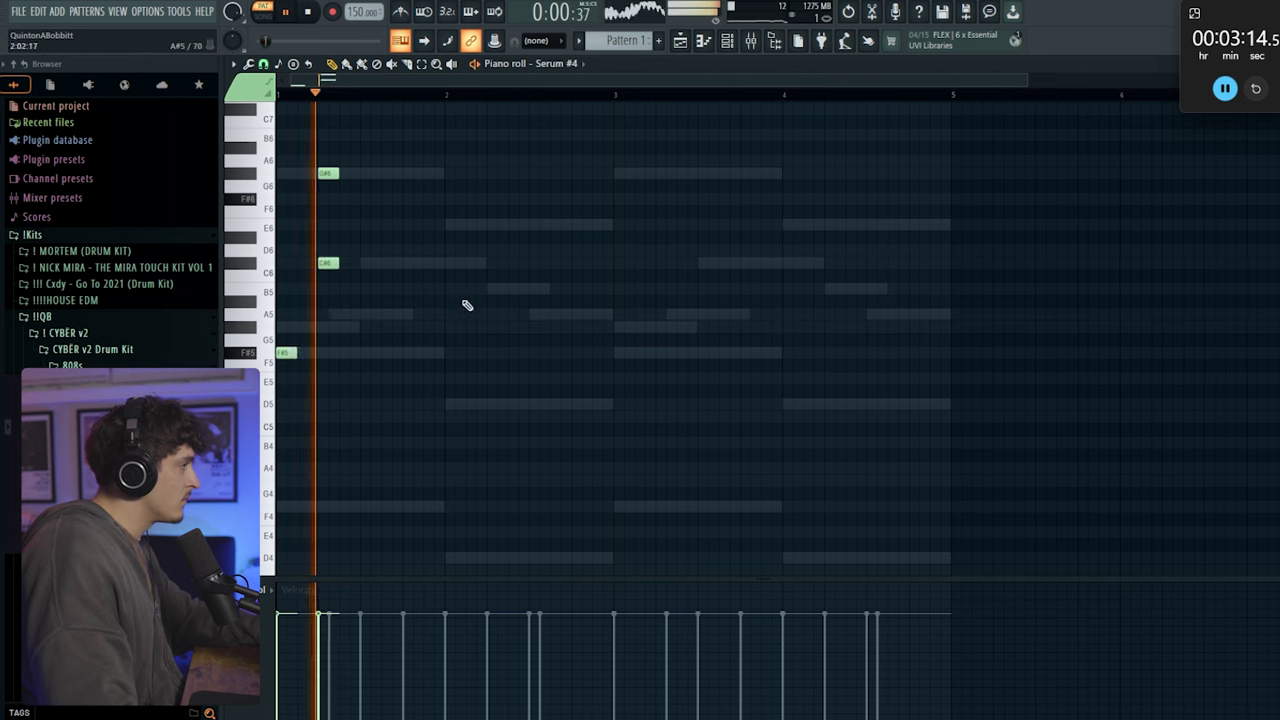
{"action": "left_click_drag", "start_coordinate": [322, 260], "coordinate": [311, 263]}
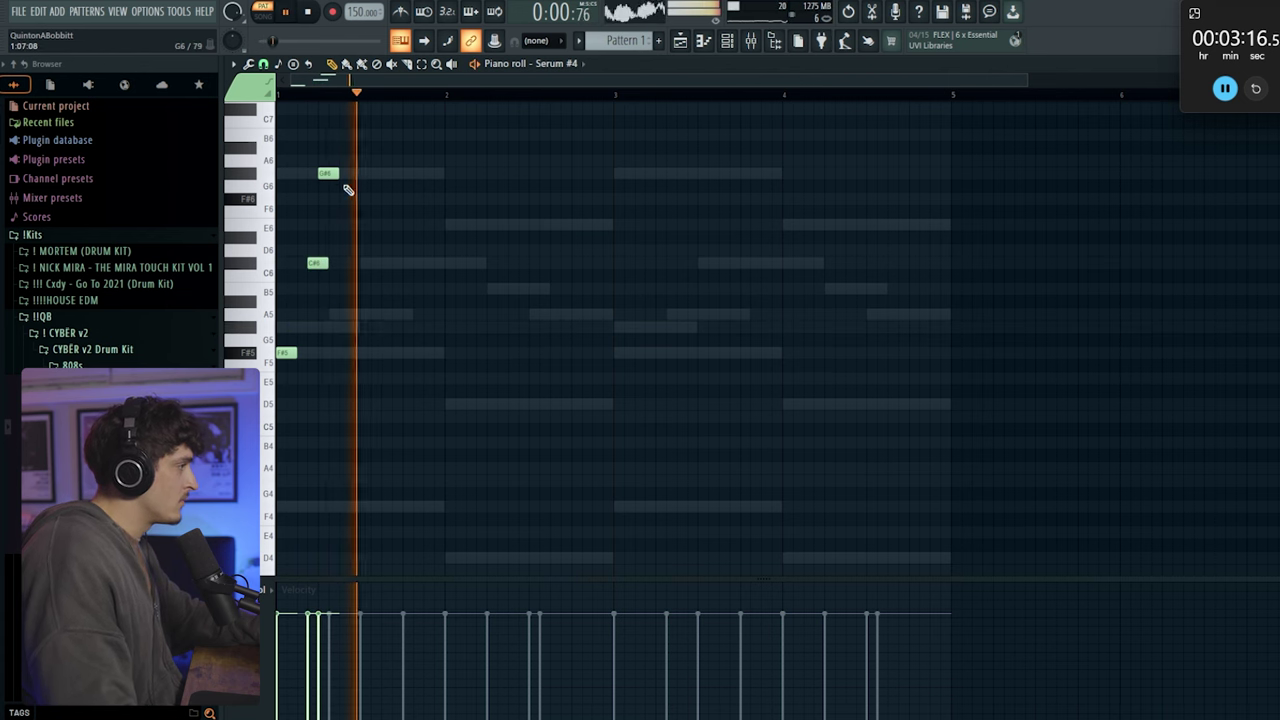
{"action": "key", "text": "space"}
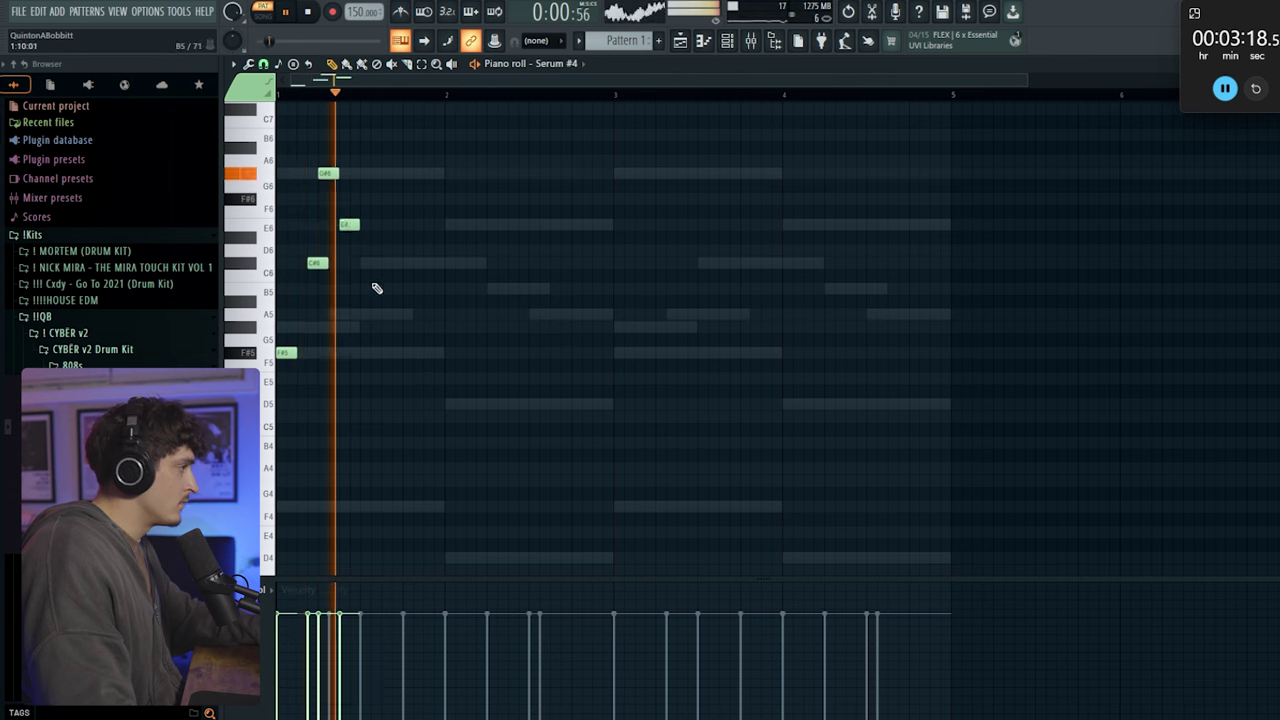
{"action": "left_click", "coordinate": [364, 250]}
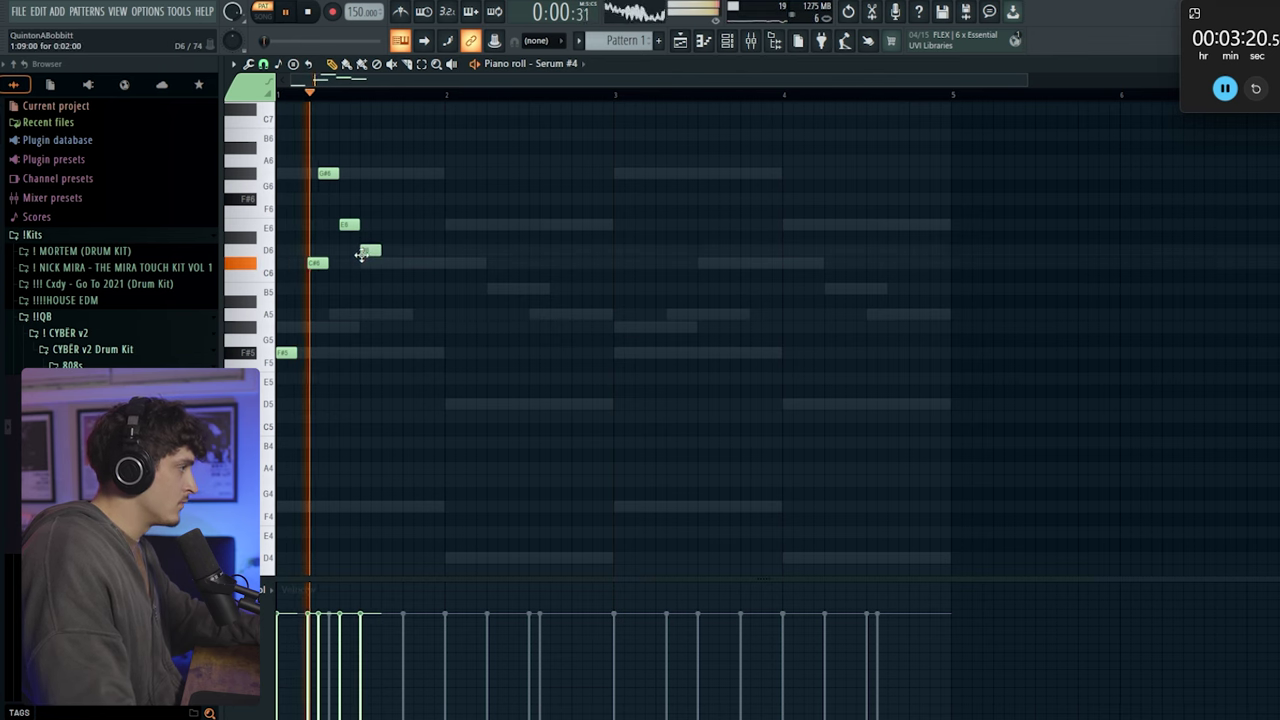
{"action": "key", "text": "F6"}
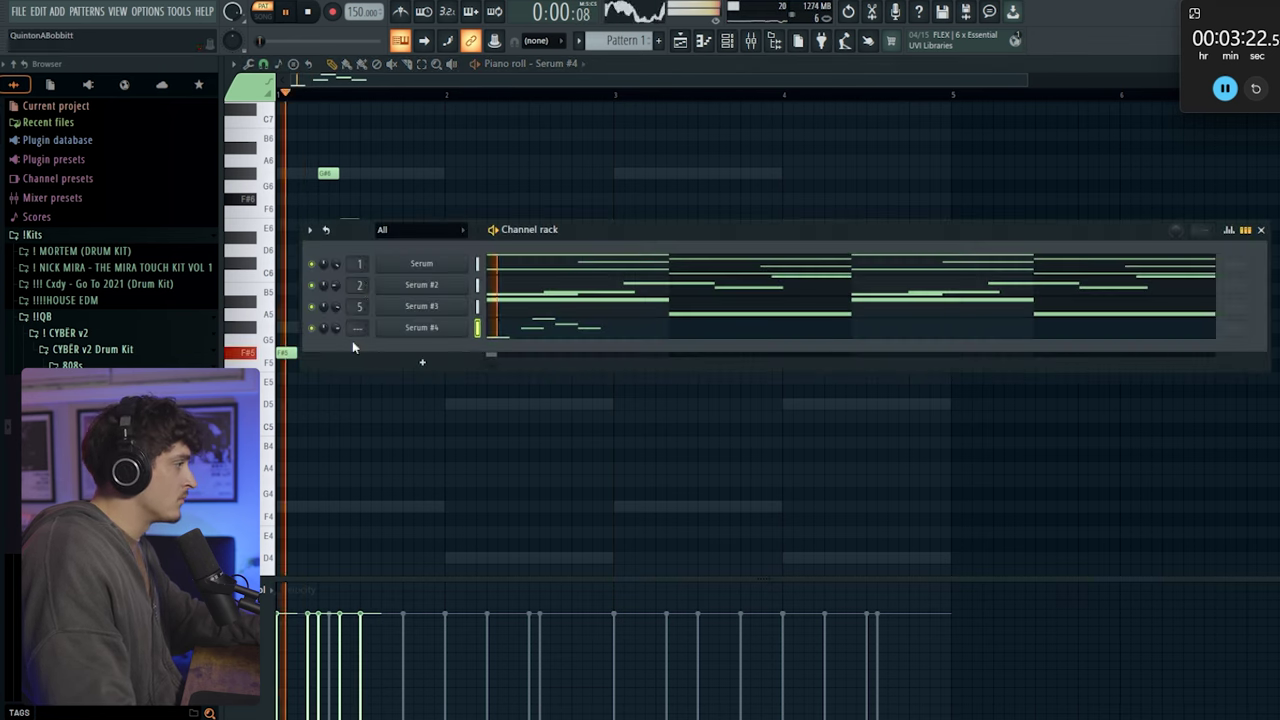
{"action": "key", "text": "F6"}
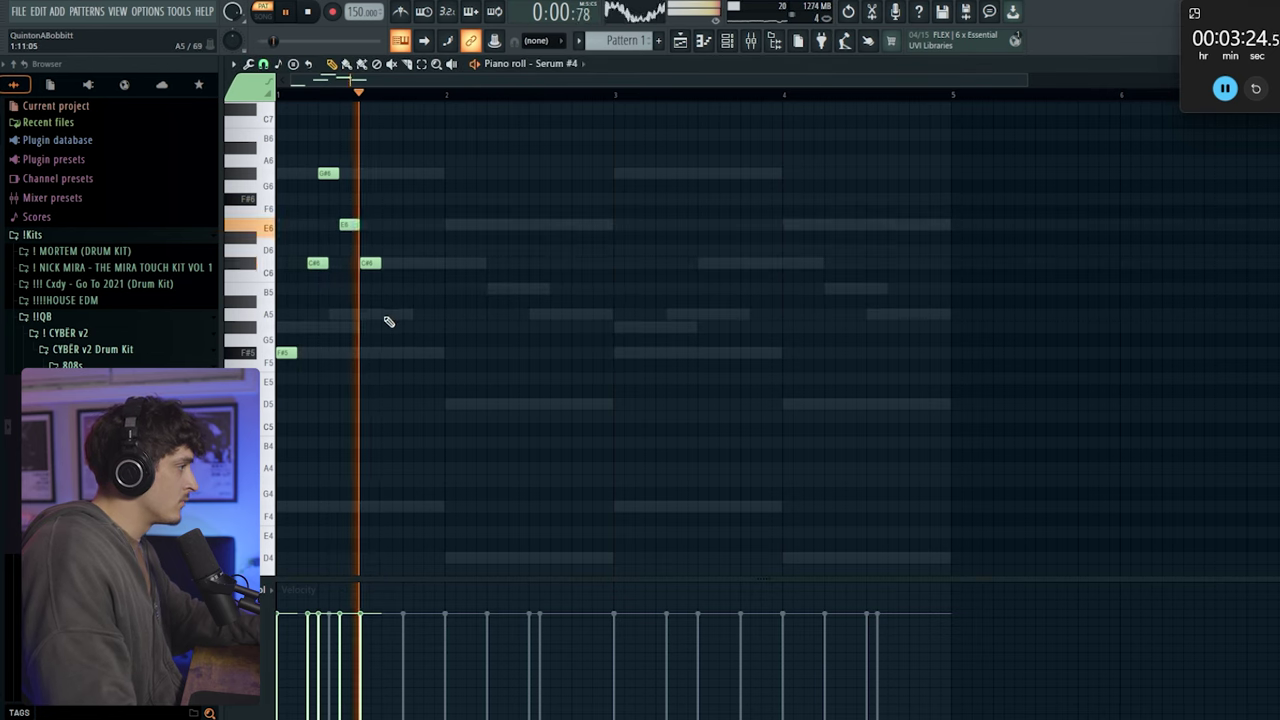
{"action": "key", "text": "space"}
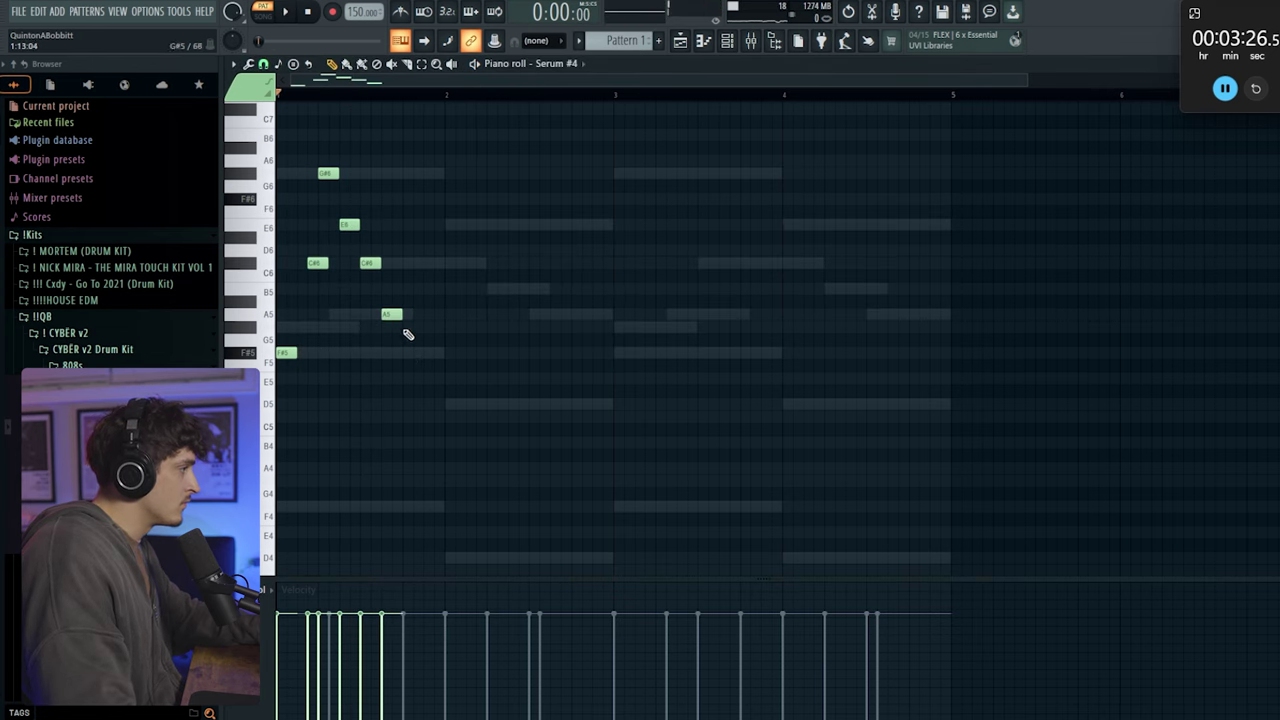
{"action": "left_click", "coordinate": [427, 264]}
{"action": "key", "text": "ctrl+b"}
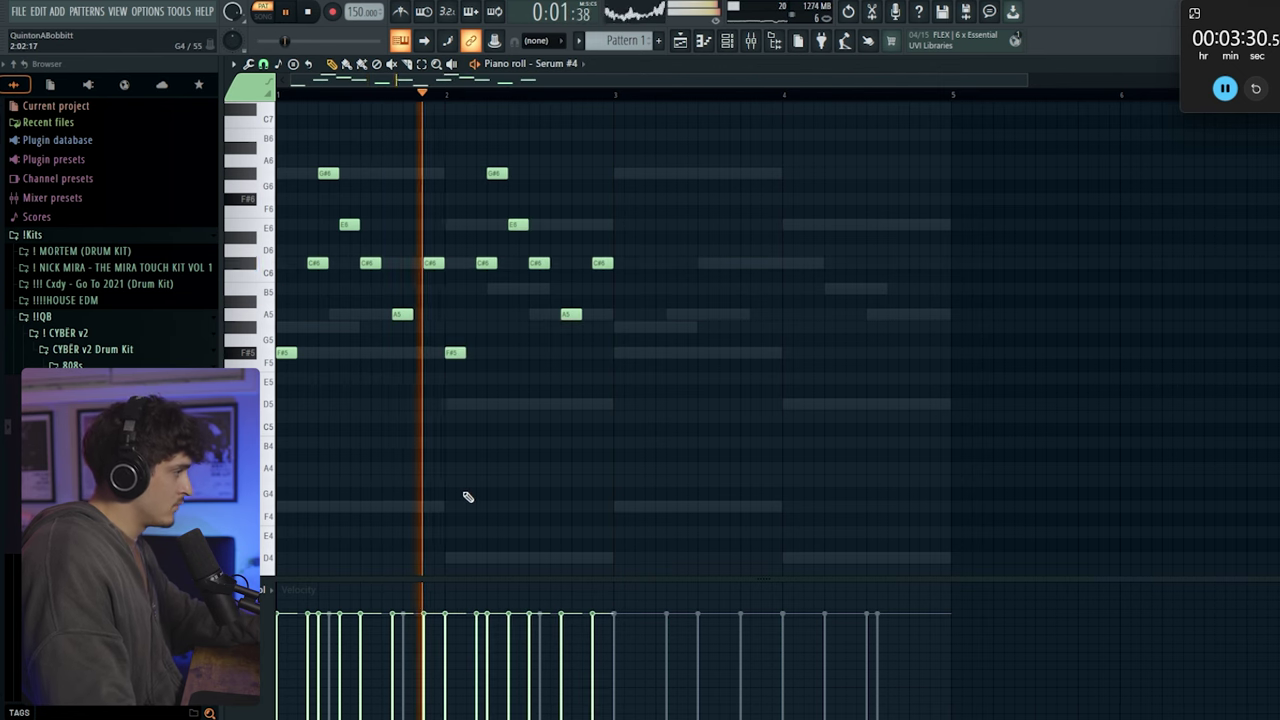
Transpose all of Serum #4's melody notes in bar 2 down four semitones so the bar starts on D5
{"action": "left_click", "coordinate": [654, 173]}
{"action": "key", "text": "space"}
{"action": "right_click", "coordinate": [657, 170]}
{"action": "left_click_drag", "start_coordinate": [654, 395], "coordinate": [469, 138]}
{"action": "key", "text": "shift+Down"}
{"action": "key", "text": "shift+Down"}
{"action": "key", "text": "space"}
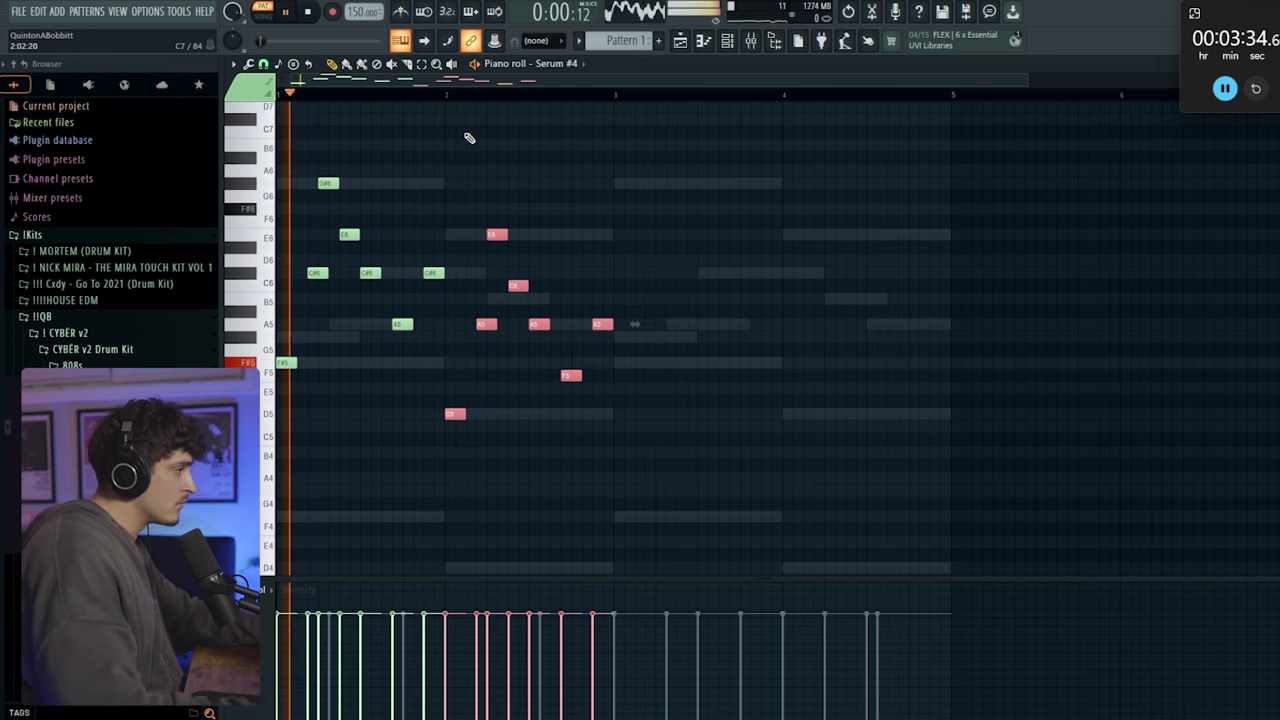
Within bar 2 of the melody, lower the C6 note to B5 and raise the F5 note to F#5
{"action": "left_click", "coordinate": [554, 520], "text": "ctrl"}
{"action": "left_click_drag", "start_coordinate": [513, 285], "coordinate": [512, 303]}
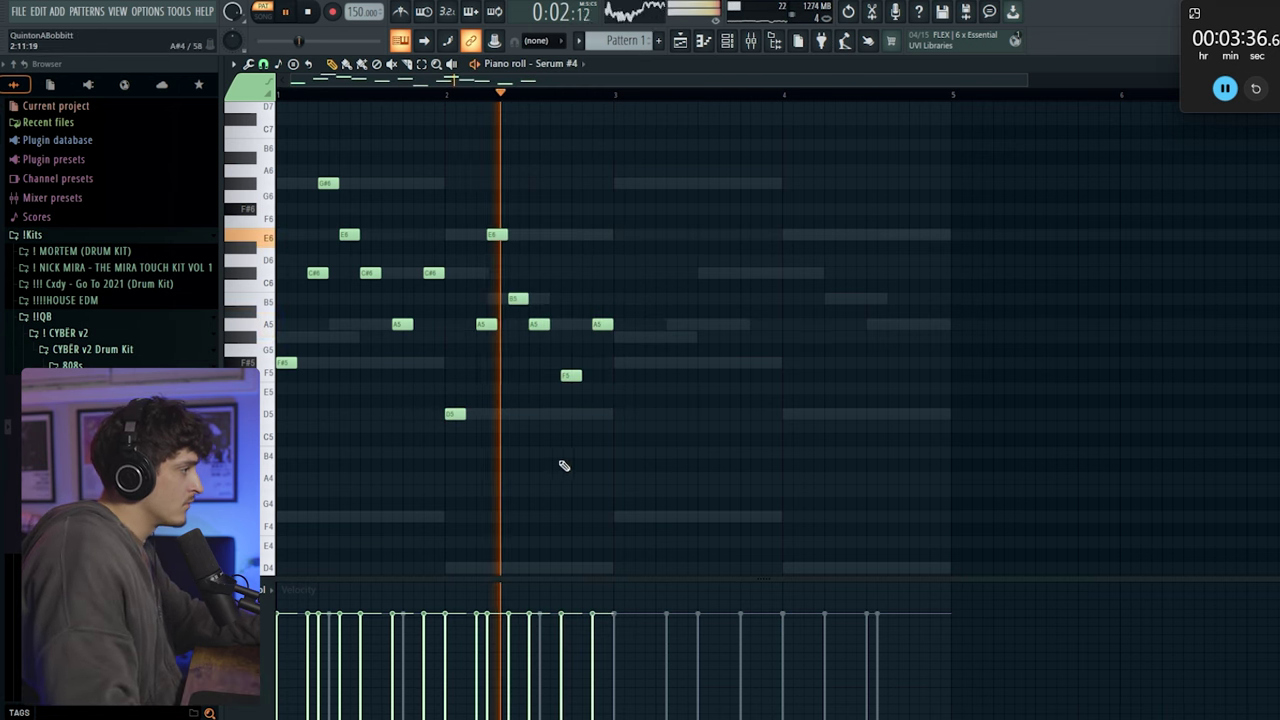
{"action": "left_click_drag", "start_coordinate": [571, 370], "coordinate": [571, 362]}
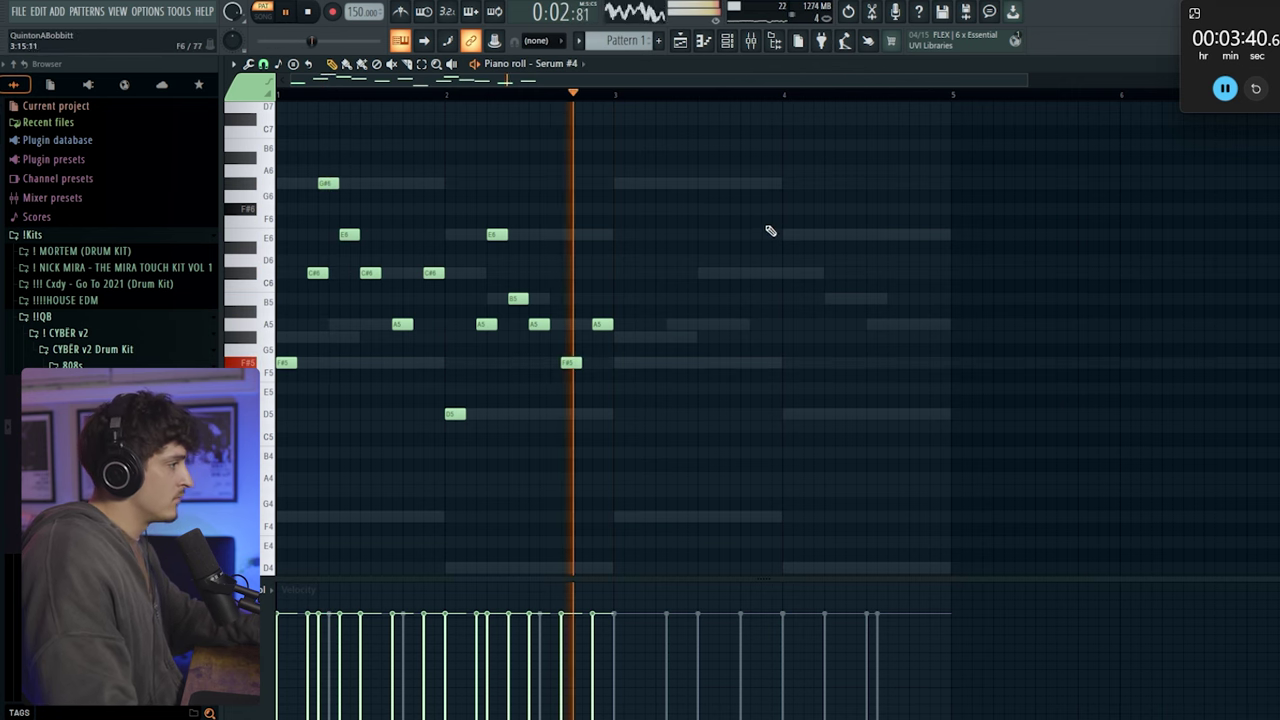
Duplicate the two-bar melody into bars 3 and 4, changing bar 2's last note to B5 and bar 4's last note to C#6
{"action": "key", "text": "ctrl+b"}
{"action": "key", "text": "ctrl+d"}
{"action": "left_click_drag", "start_coordinate": [602, 324], "coordinate": [605, 298]}
{"action": "left_click", "coordinate": [940, 324]}
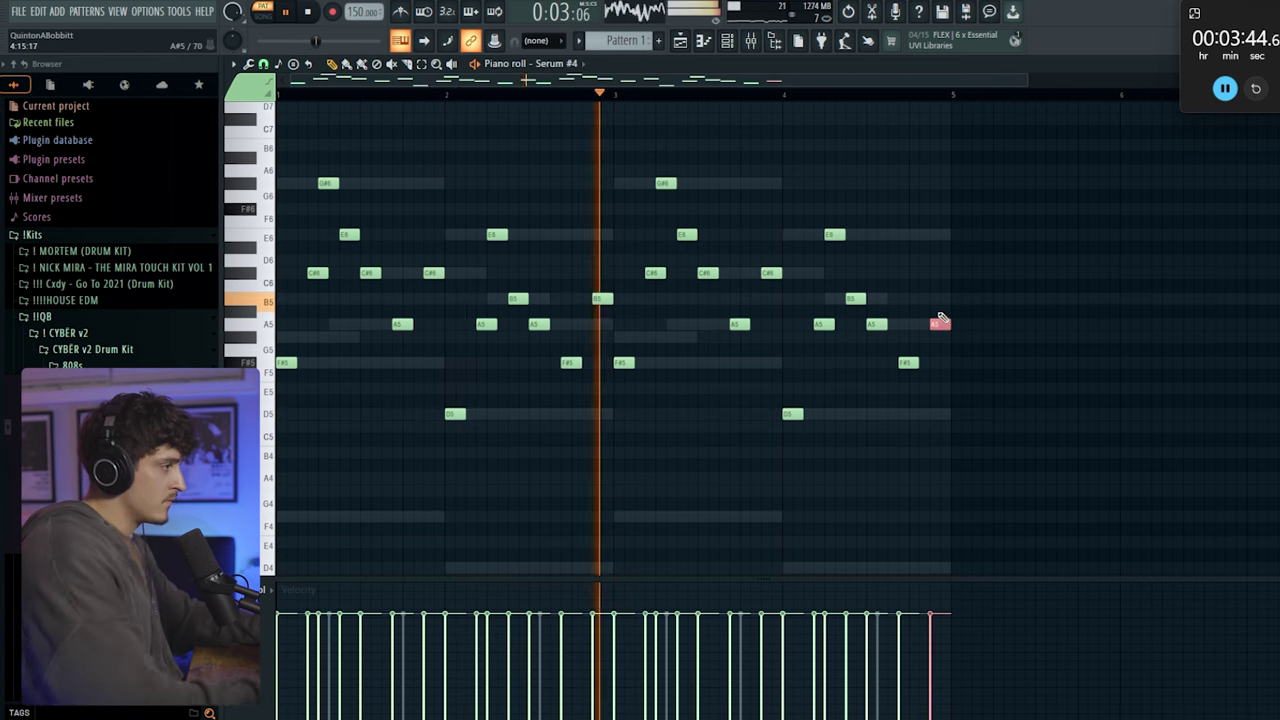
{"action": "key", "text": "shift+Up"}
{"action": "key", "text": "shift+Up"}
{"action": "key", "text": "shift+Up"}
{"action": "key", "text": "shift+Up"}
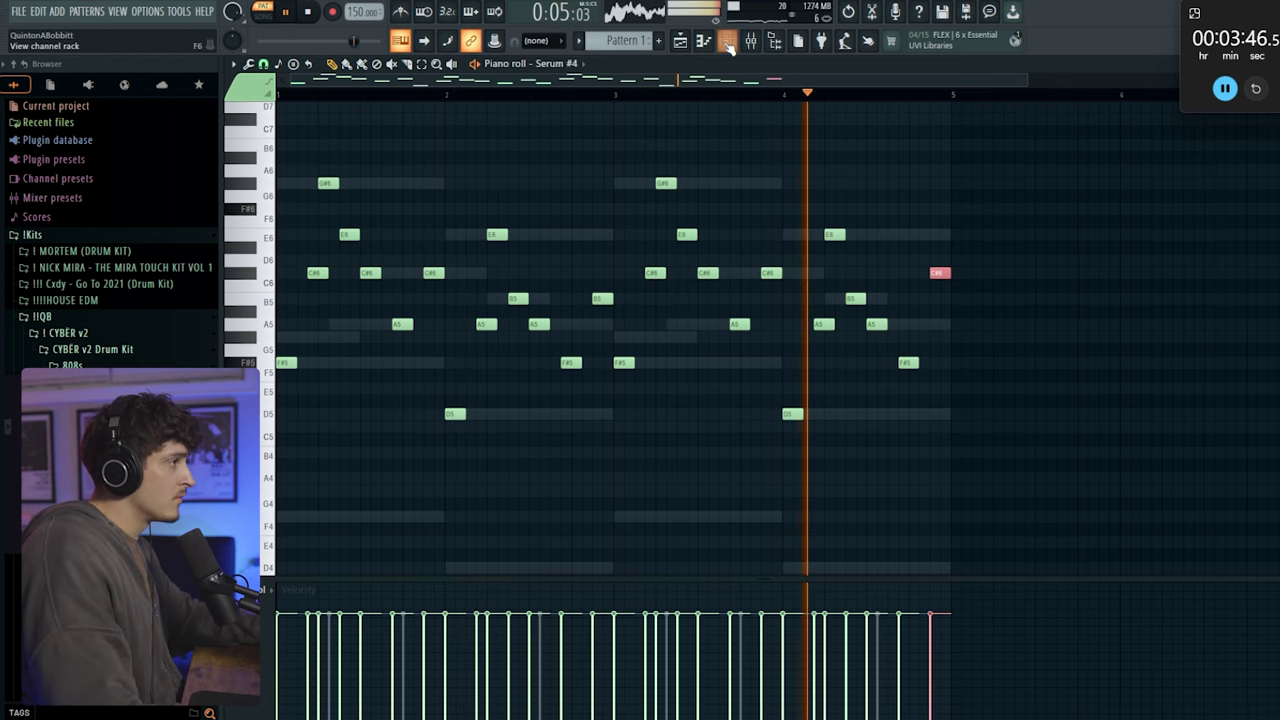
Route Serum #4 to mixer insert 3 and load H-Delay Stereo in that insert's first effect slot
{"action": "key", "text": "F6"}
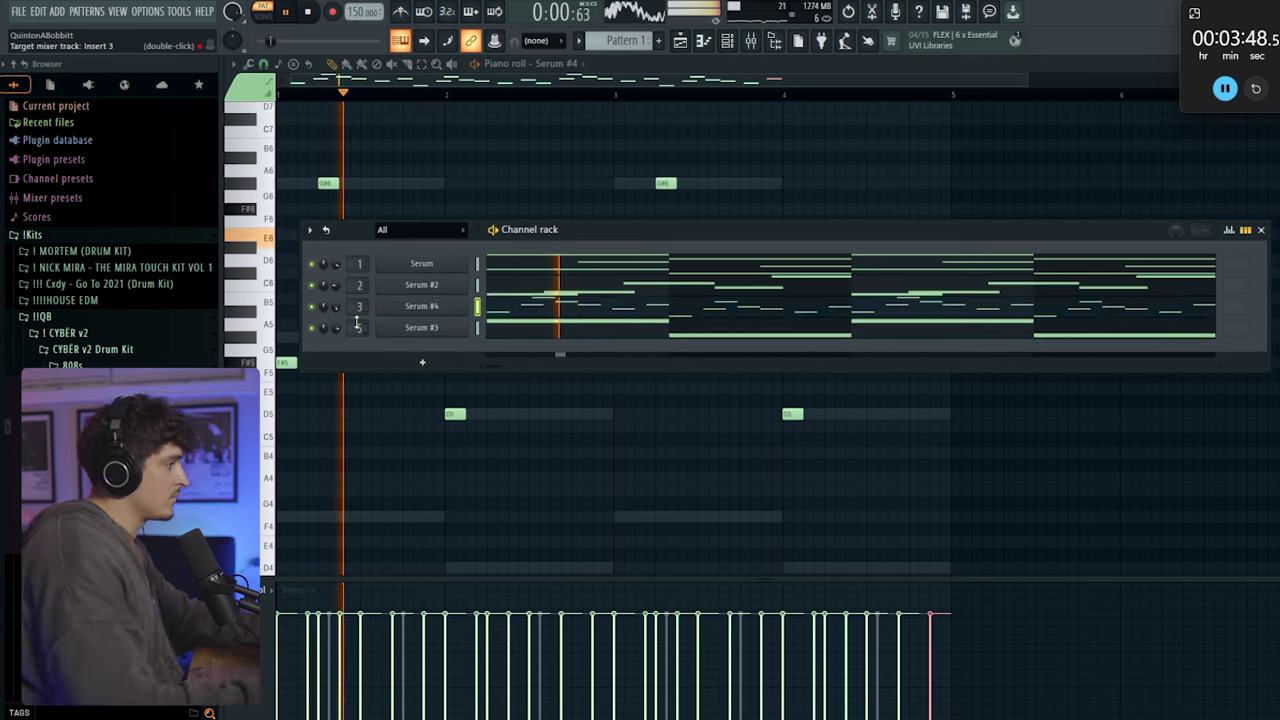
{"action": "double_click", "coordinate": [358, 326]}
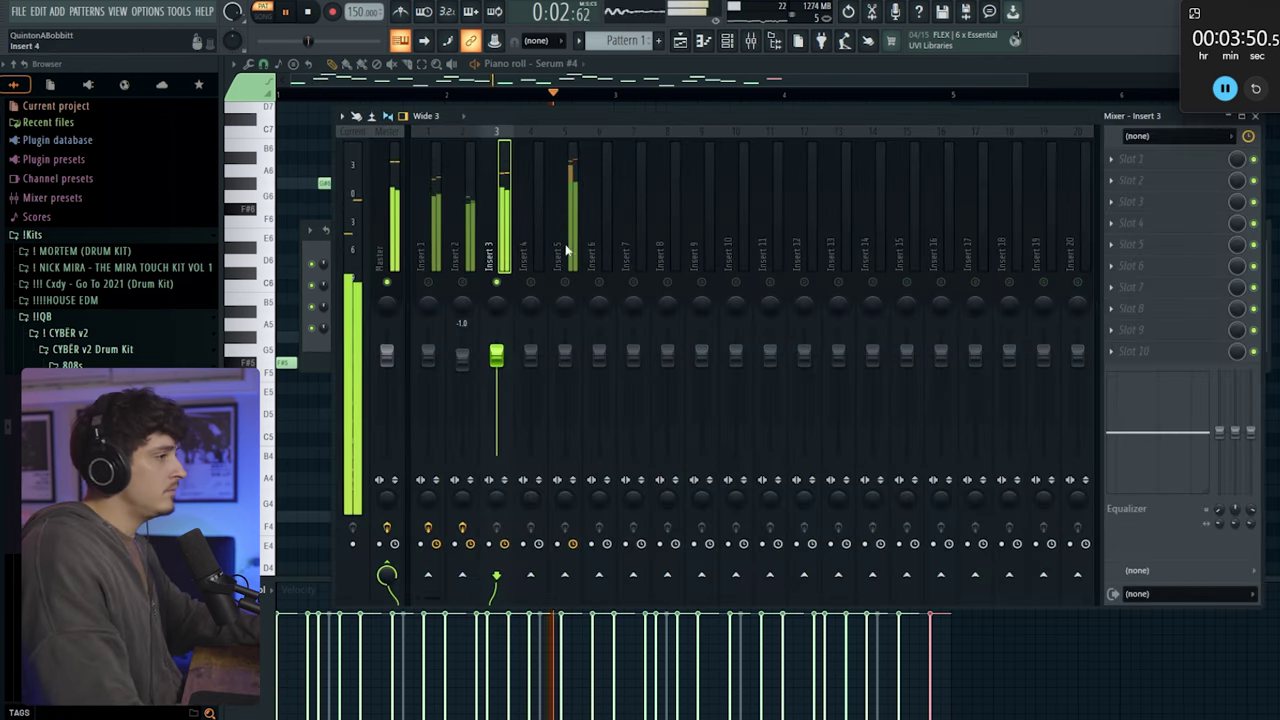
{"action": "left_click", "coordinate": [1146, 160]}
{"action": "left_click", "coordinate": [905, 175]}
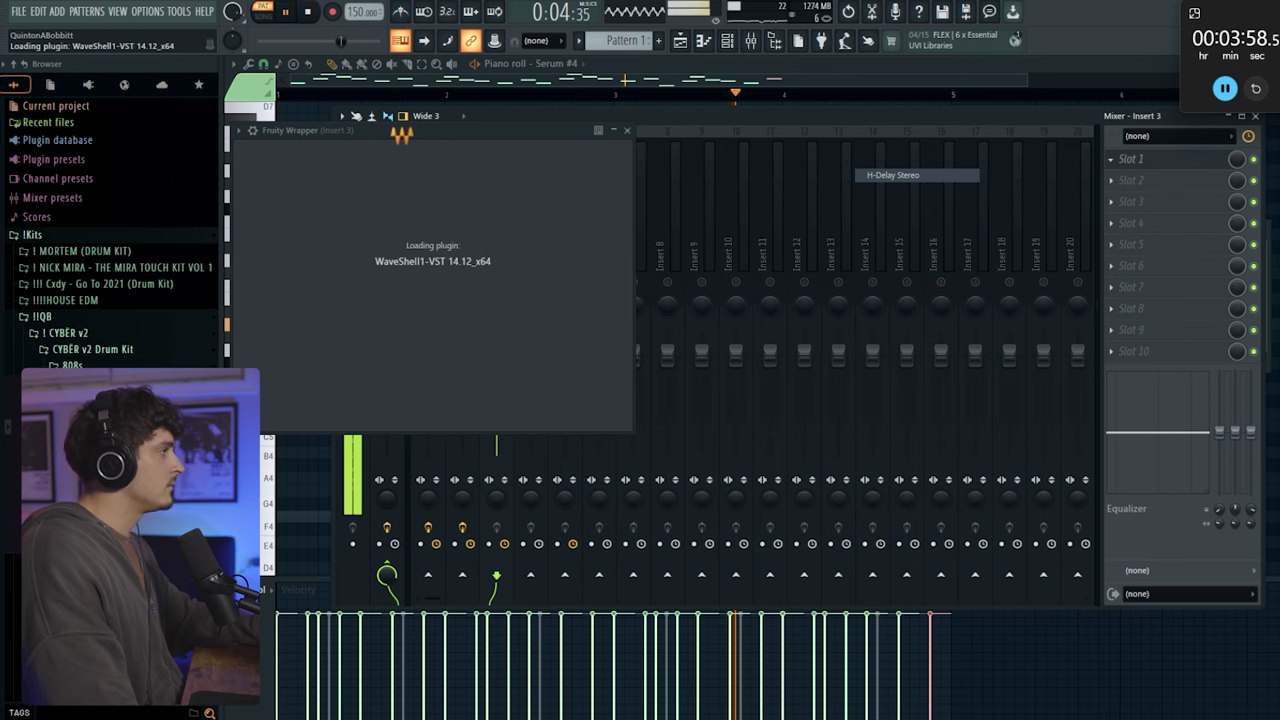
Set H-Delay to ping-pong with Analog off and feedback at 55, and lower insert 3's fader to -1.9 dB
{"action": "left_click_drag", "start_coordinate": [389, 123], "coordinate": [549, 152]}
{"action": "left_click", "coordinate": [640, 198]}
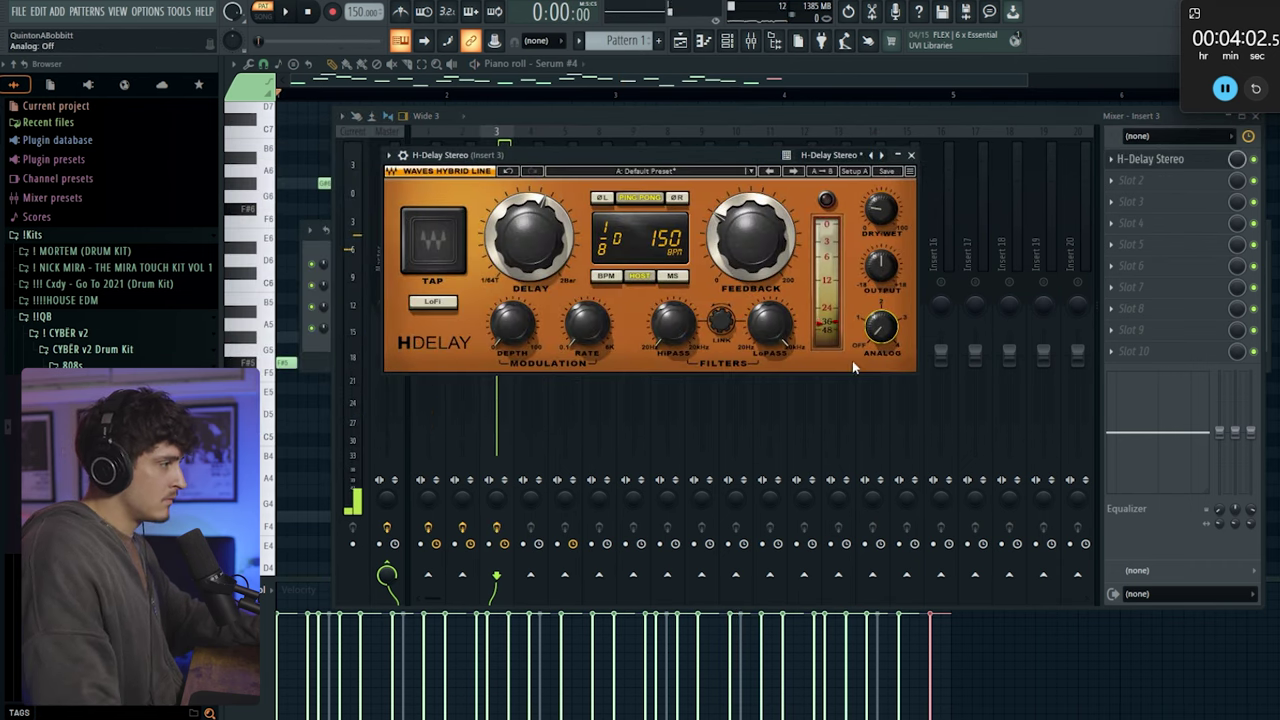
{"action": "key", "text": "space"}
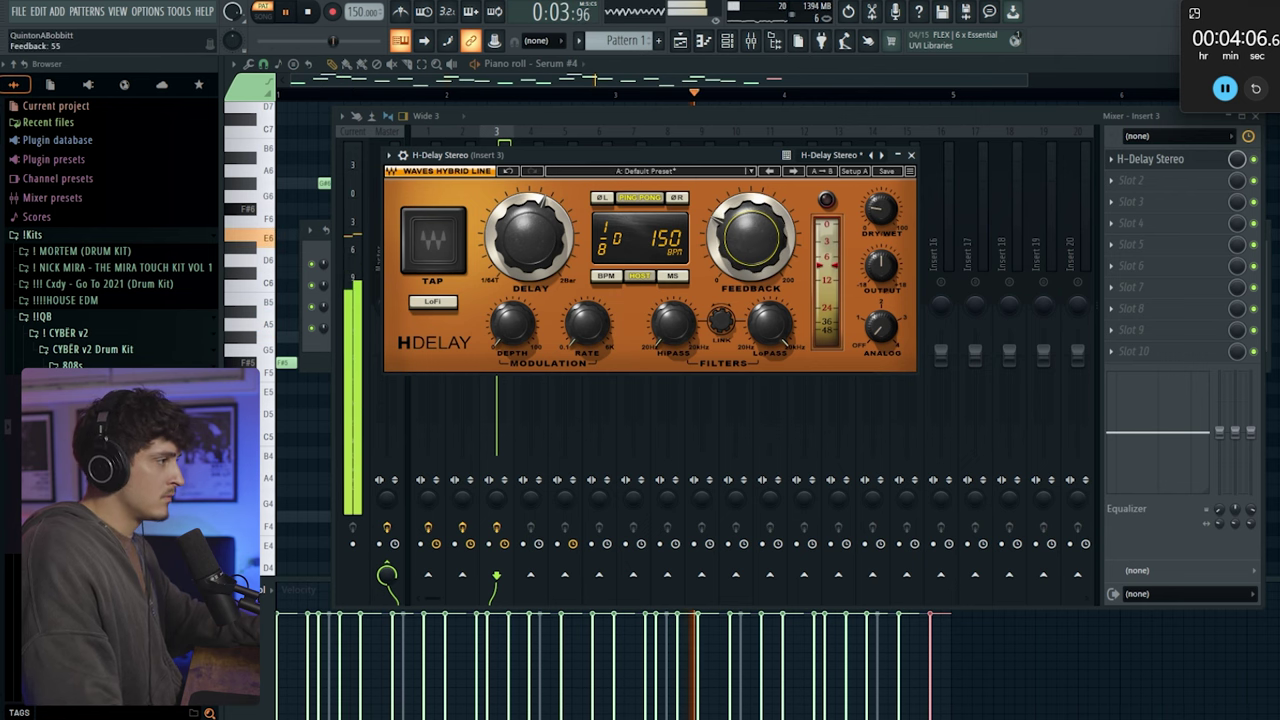
{"action": "left_click", "coordinate": [911, 156]}
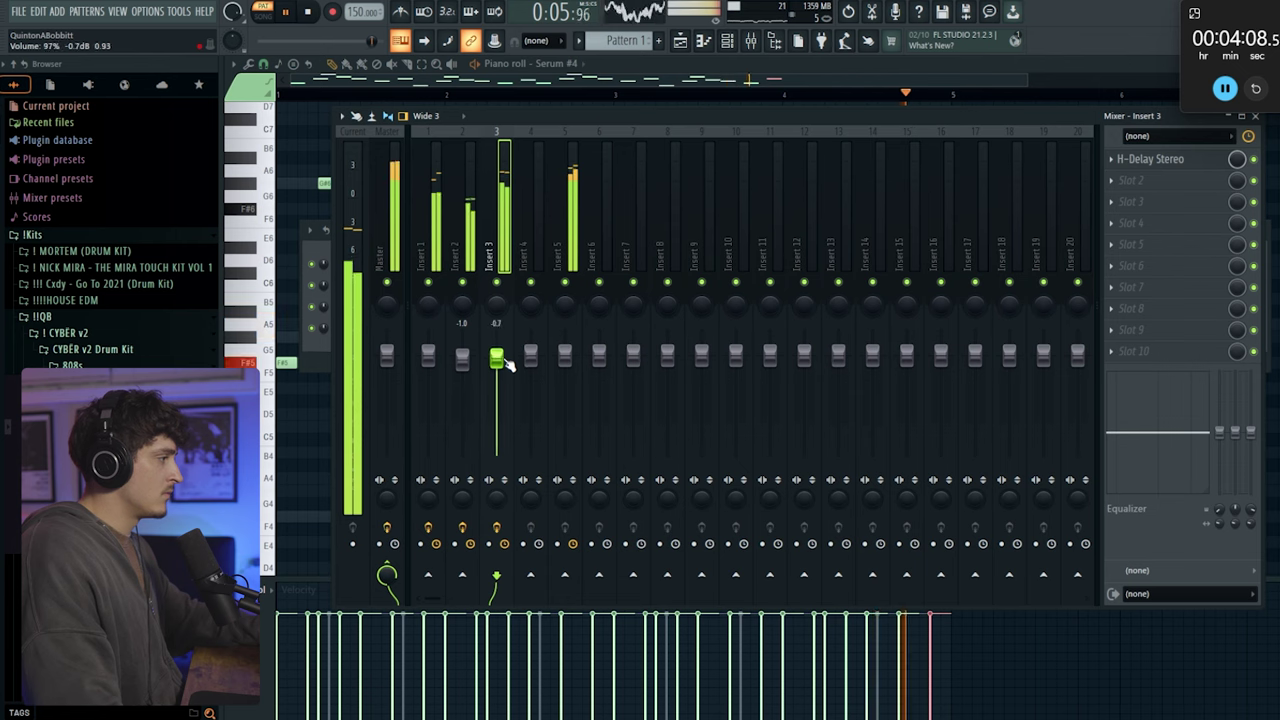
{"action": "left_click", "coordinate": [1200, 180]}
{"action": "mouse_move", "coordinate": [1135, 197]}
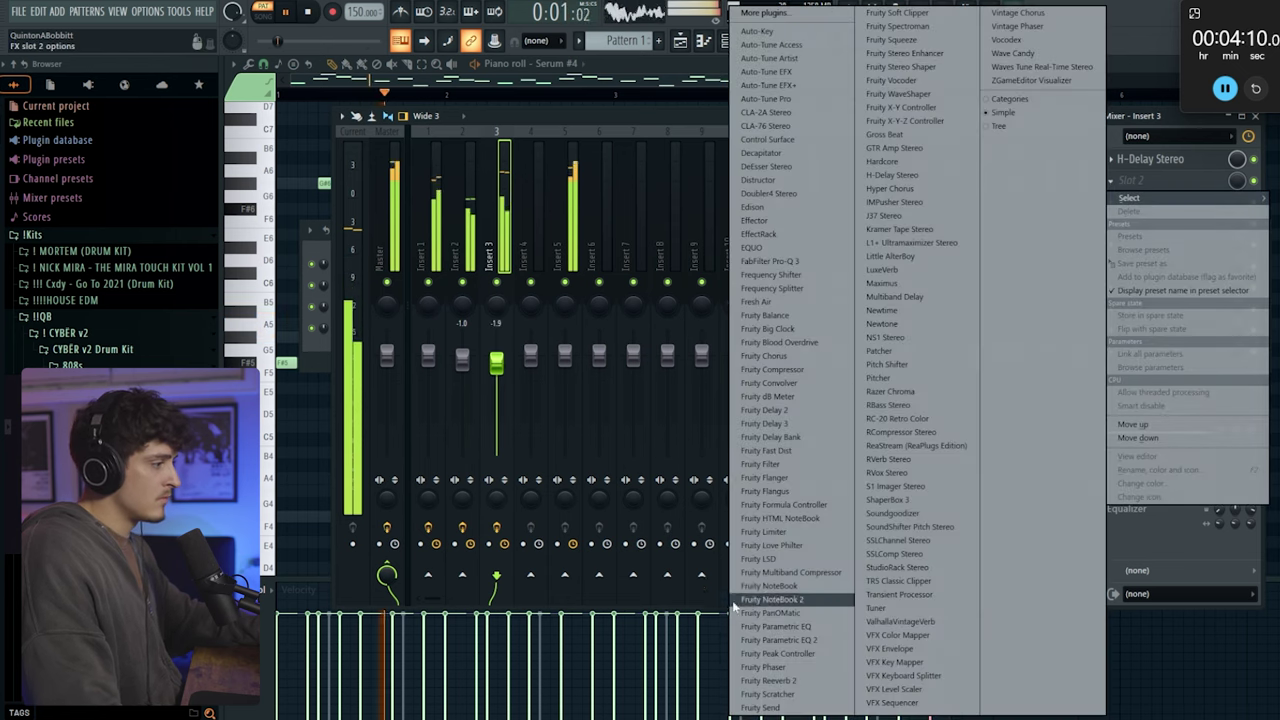
{"action": "left_click", "coordinate": [503, 290]}
Route mixer inserts 1 to 3 exclusively into insert 4 as a melody bus
{"action": "left_click_drag", "start_coordinate": [432, 262], "coordinate": [504, 289]}
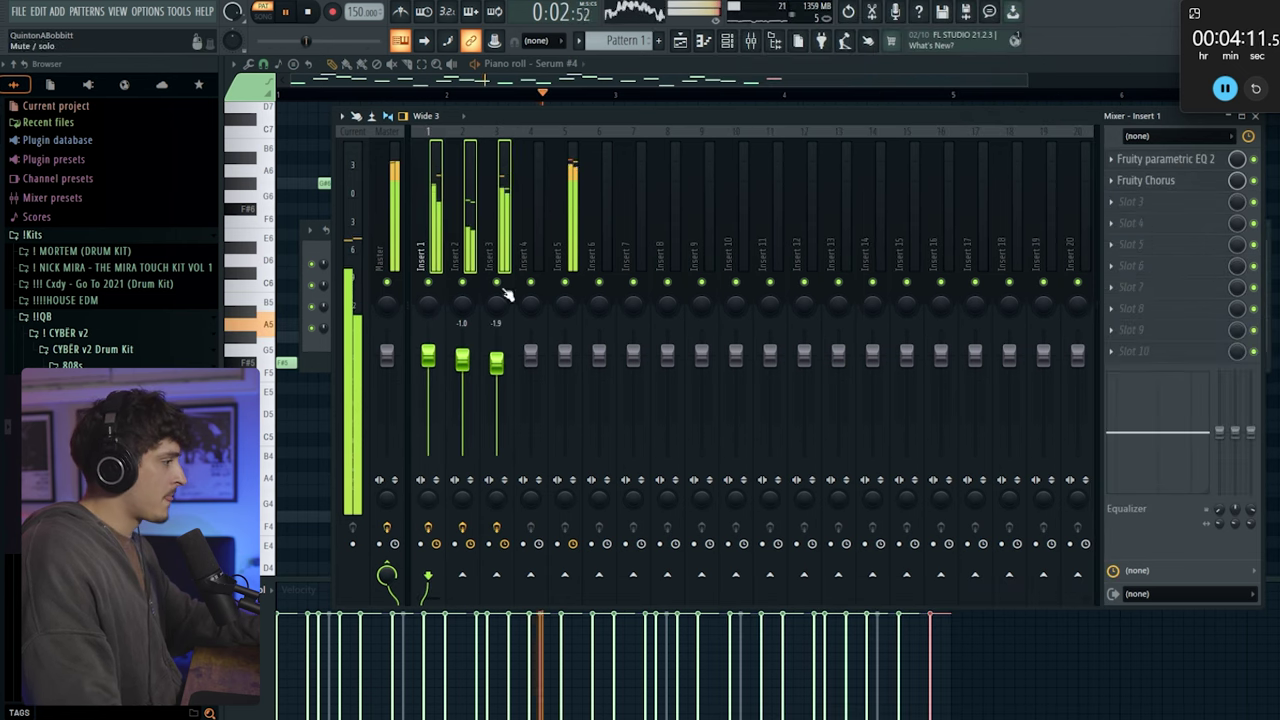
{"action": "left_click", "coordinate": [540, 233]}
{"action": "left_click", "coordinate": [1137, 160]}
{"action": "mouse_move", "coordinate": [1135, 177]}
{"action": "left_click", "coordinate": [766, 653]}
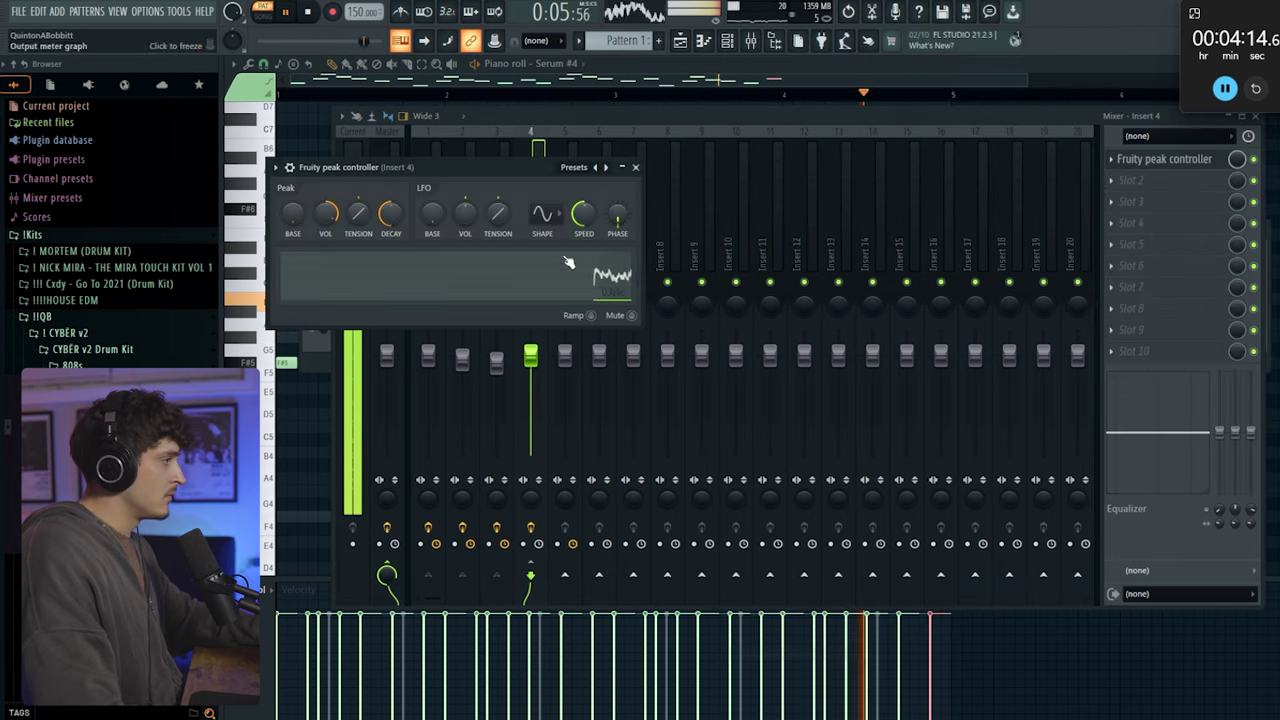
Put Fruity Parametric EQ 2 in insert 4's first slot and roll off the low end with bands 1 to 3
{"action": "left_click", "coordinate": [1140, 160]}
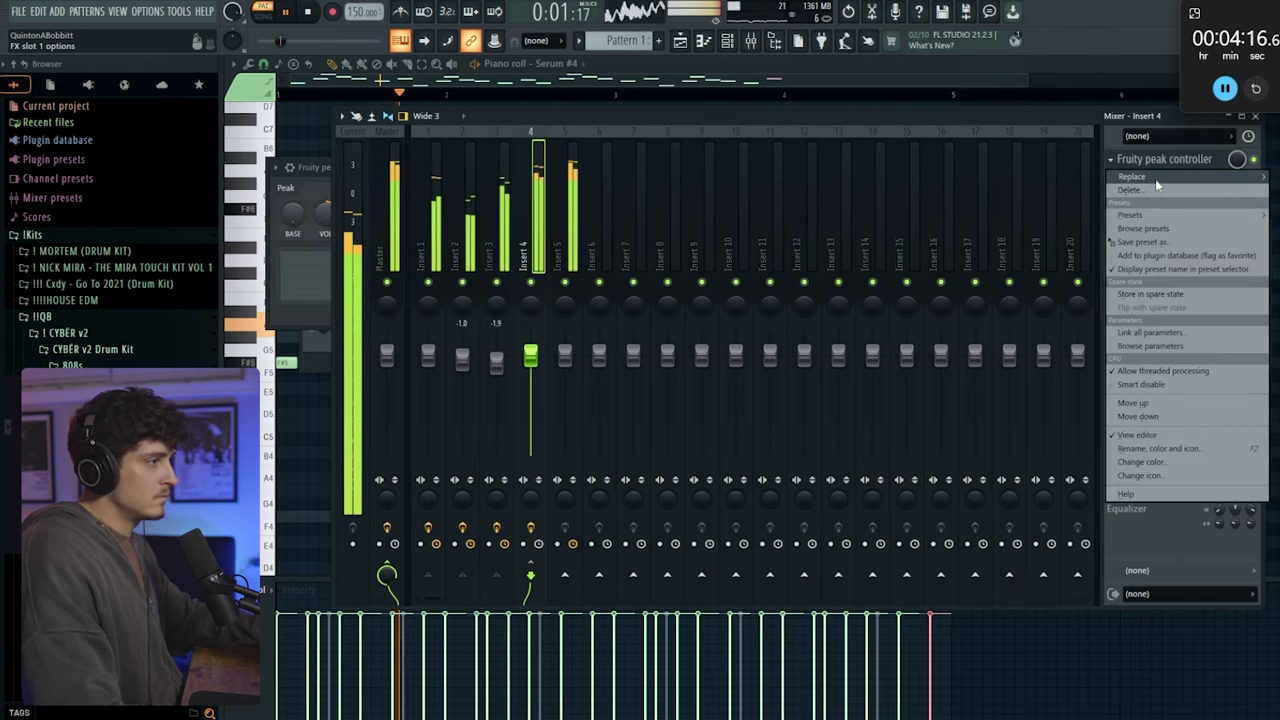
{"action": "mouse_move", "coordinate": [1135, 177]}
{"action": "left_click", "coordinate": [796, 643]}
{"action": "left_click_drag", "start_coordinate": [335, 288], "coordinate": [354, 371]}
{"action": "left_click_drag", "start_coordinate": [374, 288], "coordinate": [392, 371]}
{"action": "left_click_drag", "start_coordinate": [414, 288], "coordinate": [378, 308]}
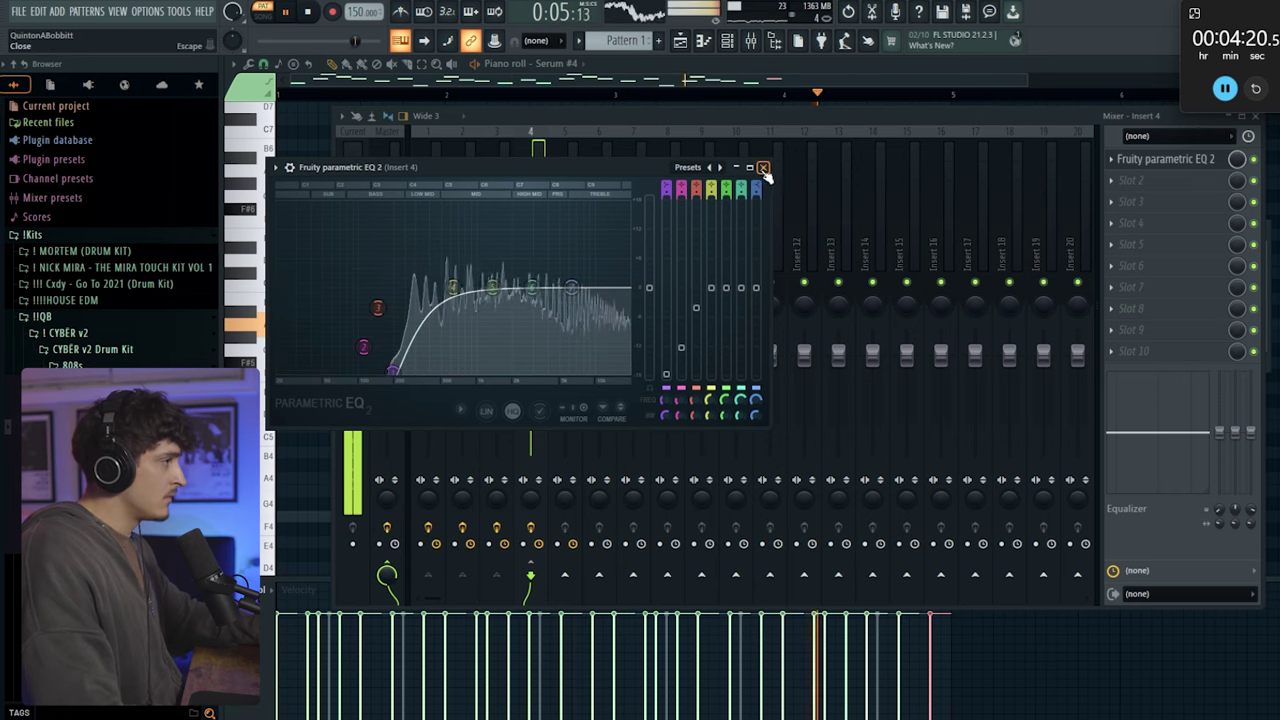
{"action": "left_click", "coordinate": [763, 168]}
Mute Serum #3 and add SNARE - URUS from the CYBËR v2 Drum Kit with a hit on step 9
{"action": "key", "text": "F6"}
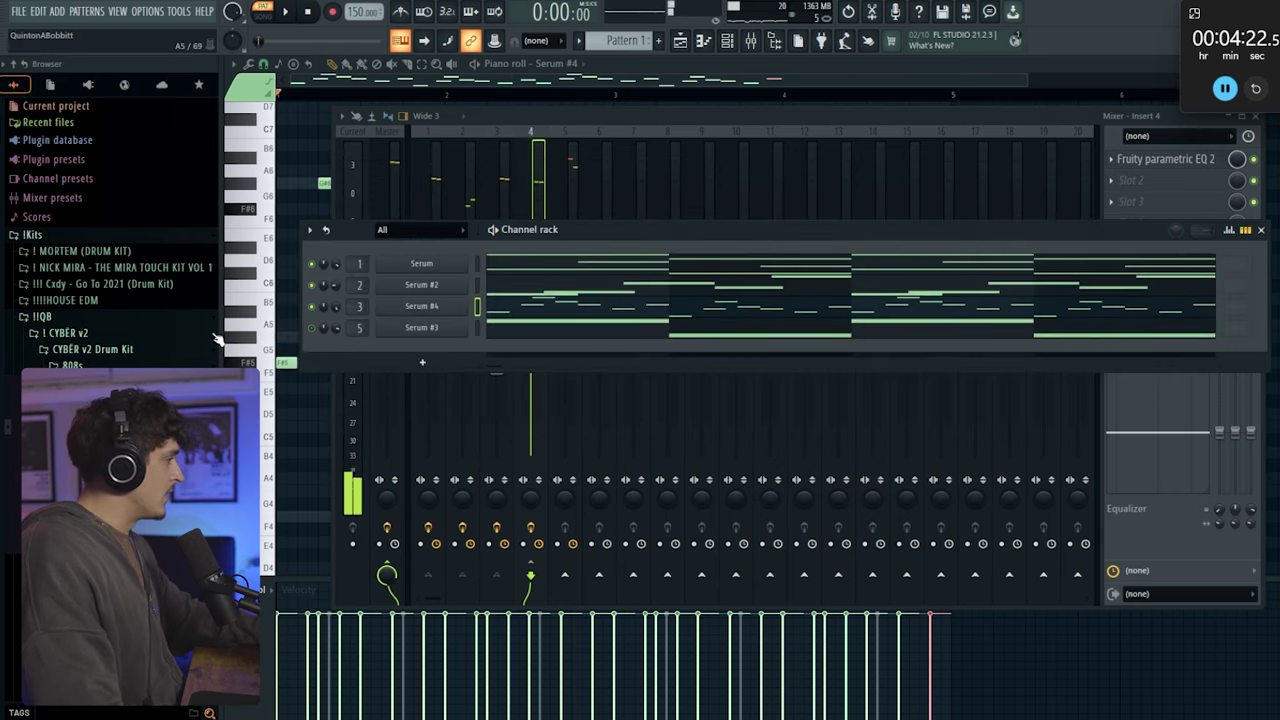
{"action": "left_click", "coordinate": [100, 350]}
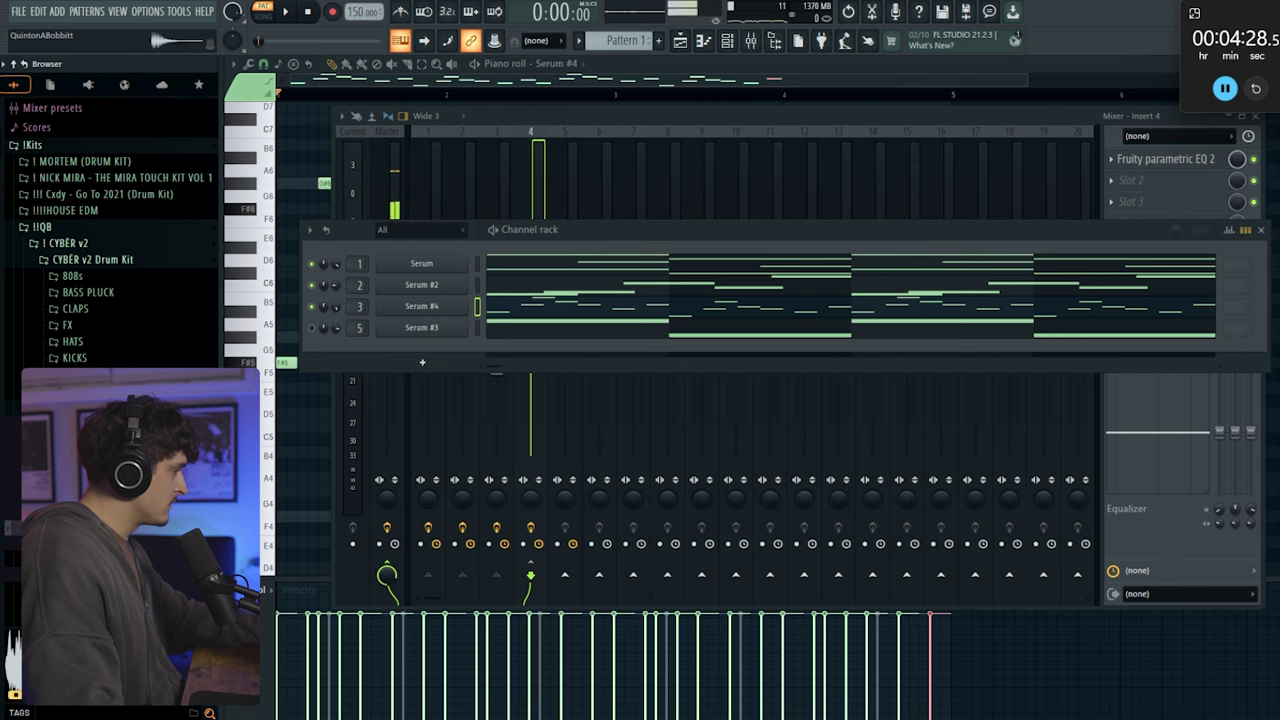
{"action": "left_click_drag", "start_coordinate": [424, 346], "coordinate": [424, 350]}
{"action": "key", "text": "space"}
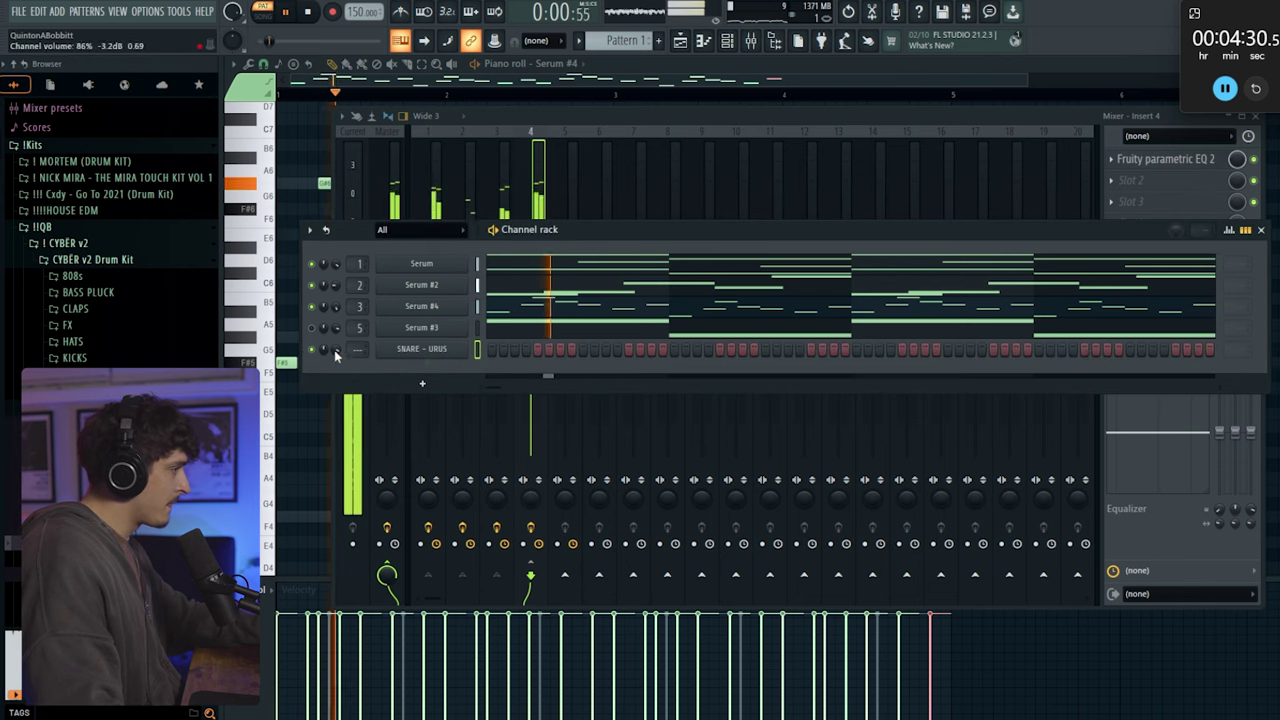
{"action": "left_click", "coordinate": [582, 349]}
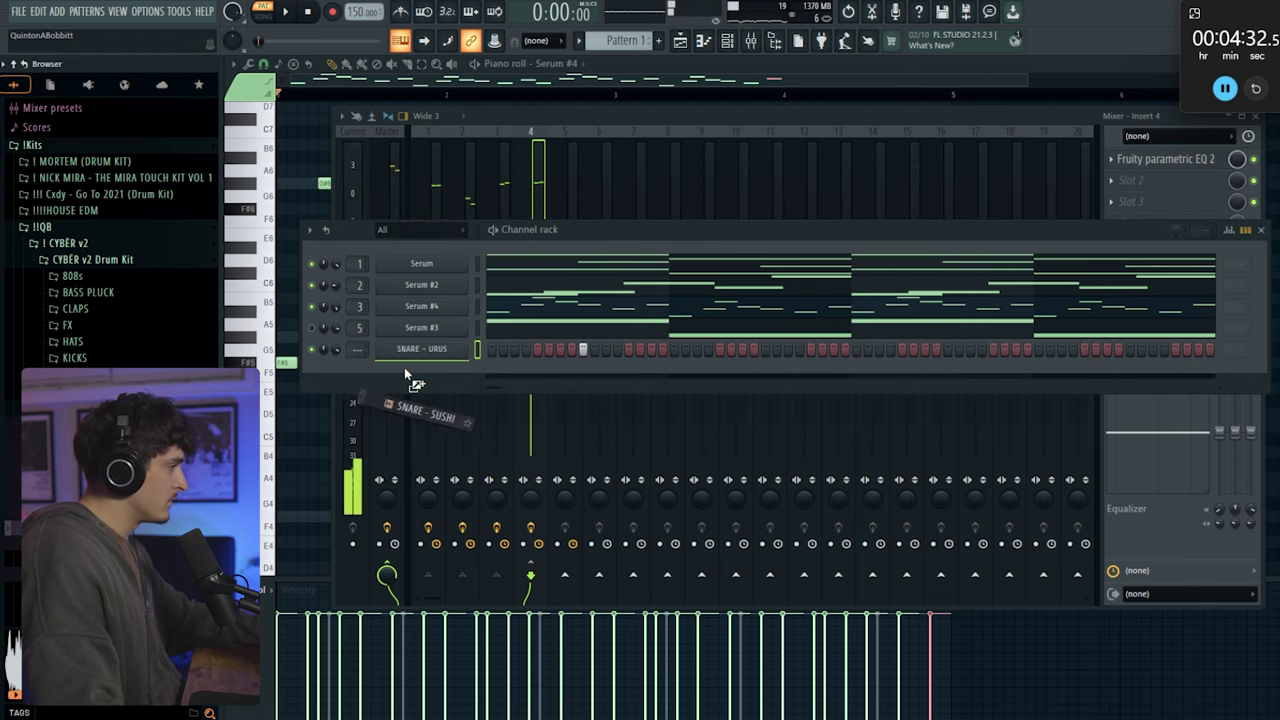
Add SNARE - SUSHI with hits on steps 7 and 39, and place further SNARE - URUS hits on steps 25, 41 and 57
{"action": "left_click_drag", "start_coordinate": [398, 375], "coordinate": [422, 404]}
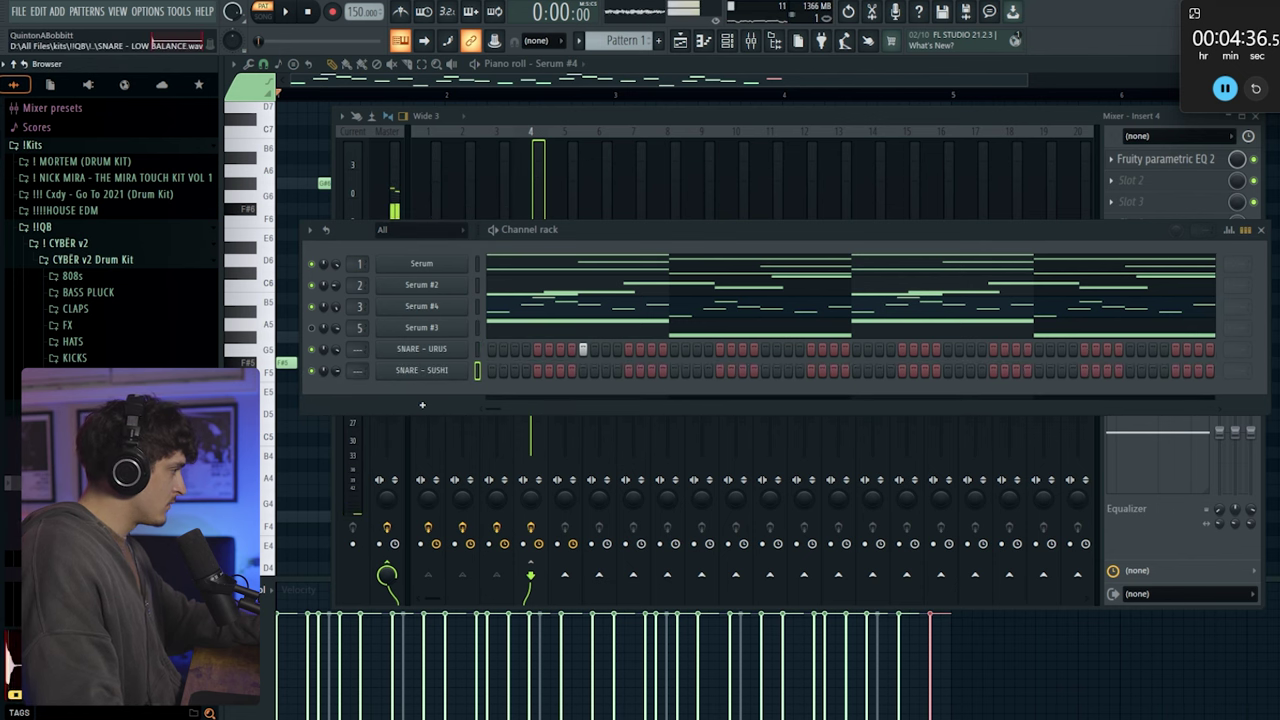
{"action": "left_click", "coordinate": [560, 371]}
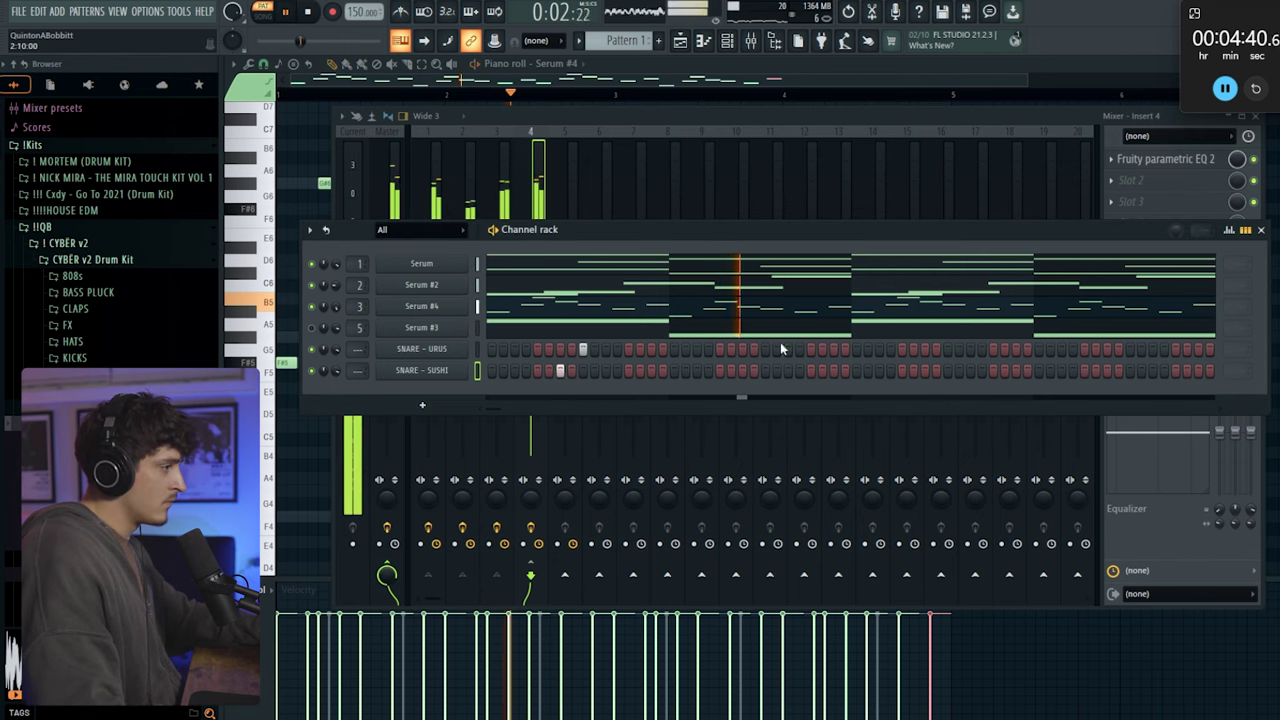
{"action": "left_click", "coordinate": [765, 350]}
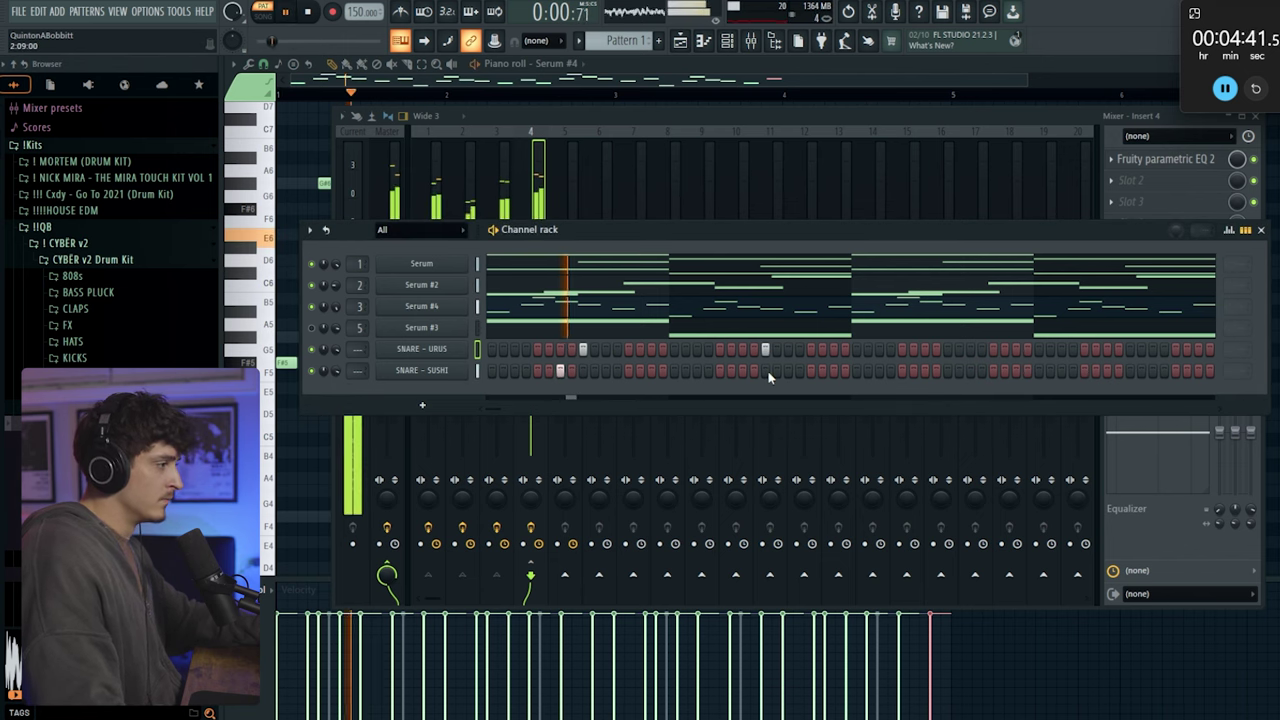
{"action": "left_click", "coordinate": [925, 371]}
Add three consecutive G4 hits to SNARE - SUSHI in bar 2 of its piano roll and copy them to bar 4
{"action": "right_click", "coordinate": [448, 369]}
{"action": "left_click", "coordinate": [498, 376]}
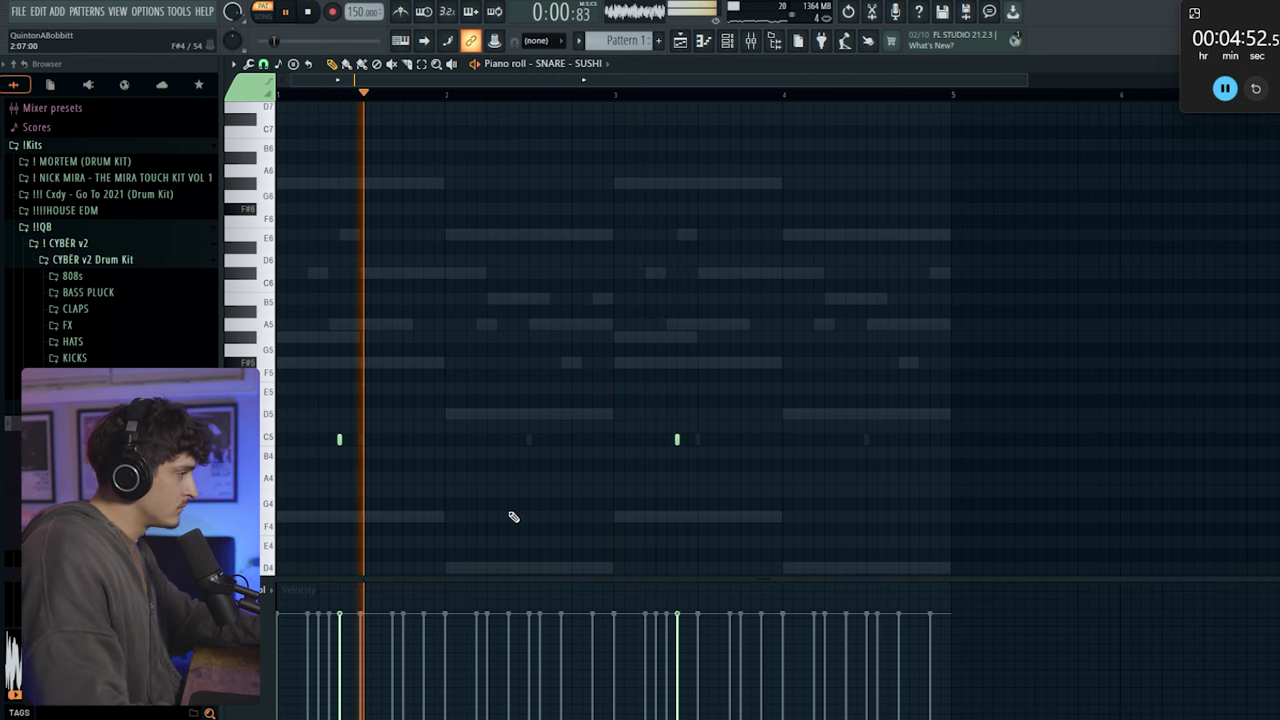
{"action": "left_click", "coordinate": [487, 503]}
{"action": "left_click", "coordinate": [498, 503]}
{"action": "left_click", "coordinate": [509, 503]}
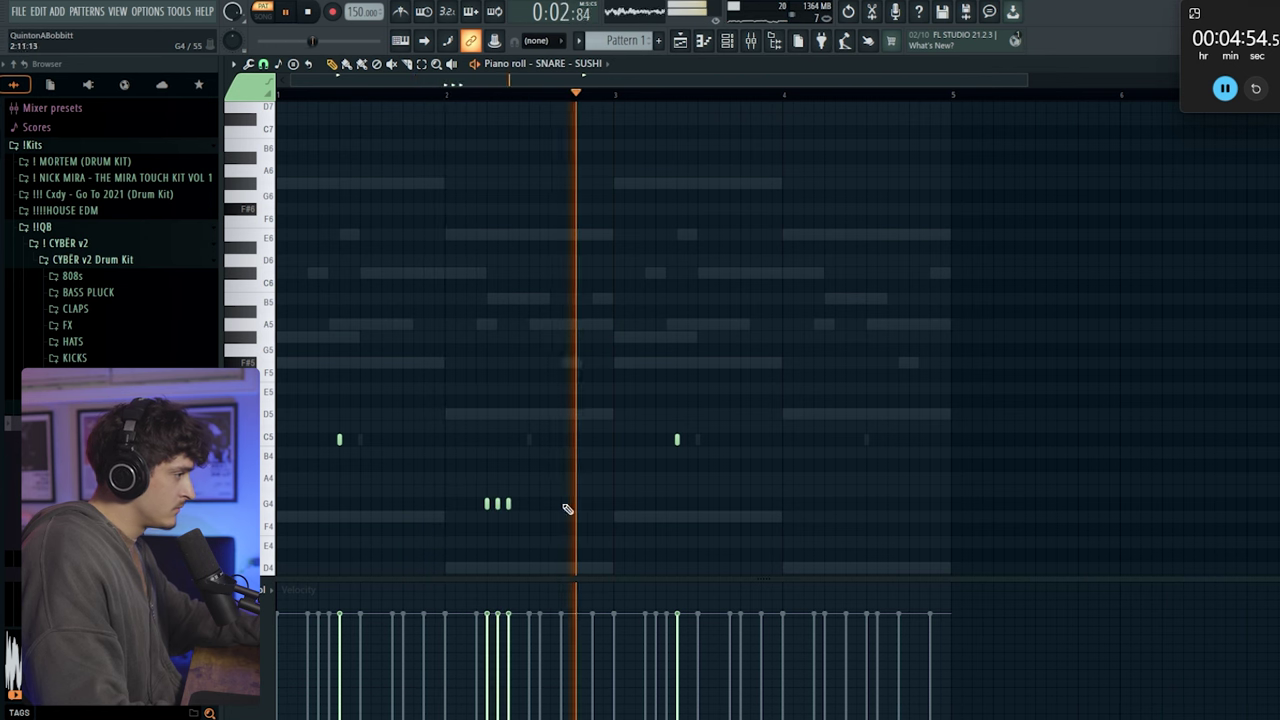
{"action": "left_click_drag", "start_coordinate": [538, 522], "coordinate": [828, 516]}
{"action": "left_click", "coordinate": [806, 504], "text": "ctrl"}
{"action": "left_click", "coordinate": [728, 41]}
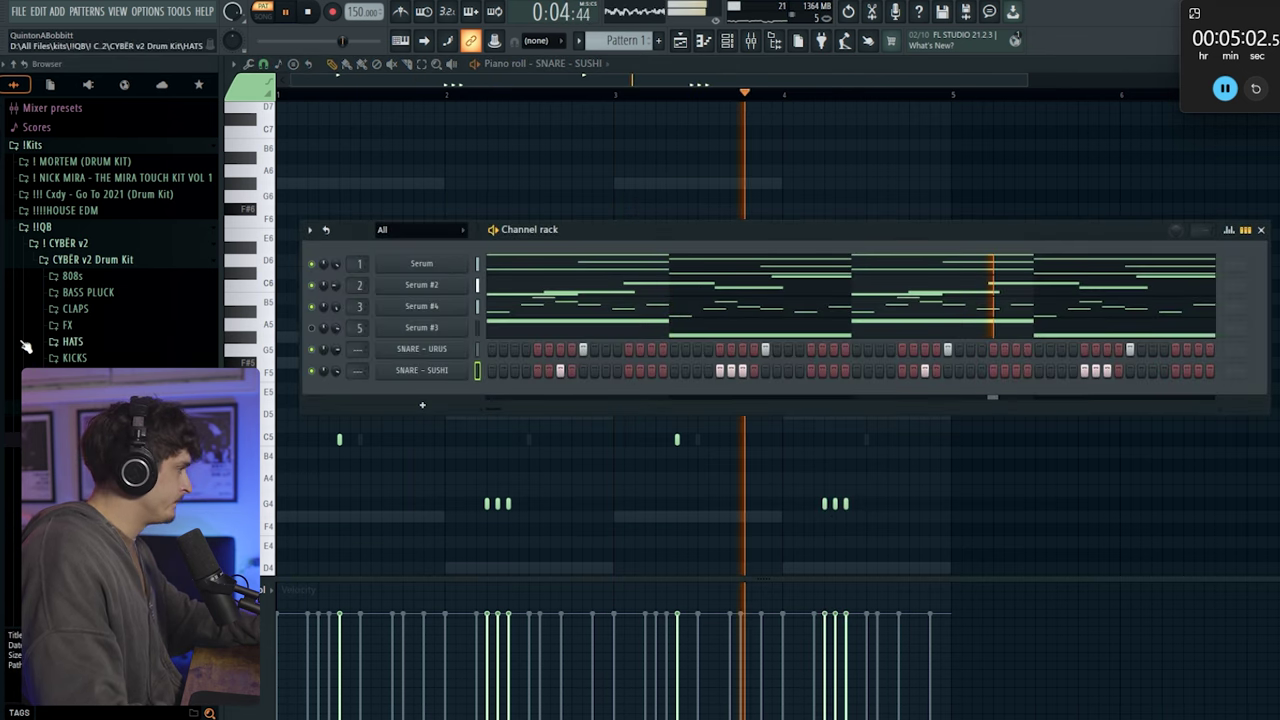
Add CLOSED HAT - CLASSIC 0.2 from the HATS folder and fill it on every 2 steps
{"action": "left_click", "coordinate": [73, 341]}
{"action": "left_click_drag", "start_coordinate": [112, 388], "coordinate": [398, 392]}
{"action": "key", "text": "space"}
{"action": "right_click", "coordinate": [422, 392]}
{"action": "left_click", "coordinate": [674, 439]}
Make the closed hat notes legato in the piano roll and chop the hats on steps 7 and 9 of bar 1
{"action": "right_click", "coordinate": [434, 393]}
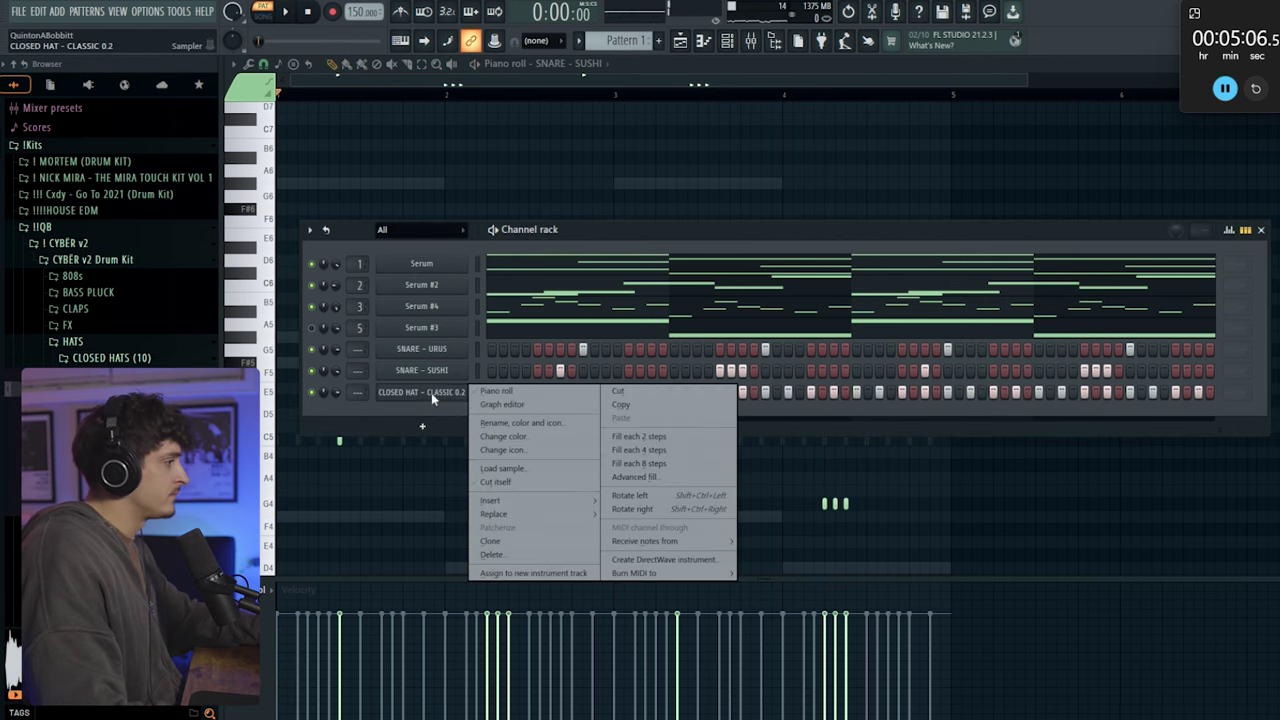
{"action": "left_click", "coordinate": [496, 392]}
{"action": "key", "text": "ctrl+l"}
{"action": "key", "text": "space"}
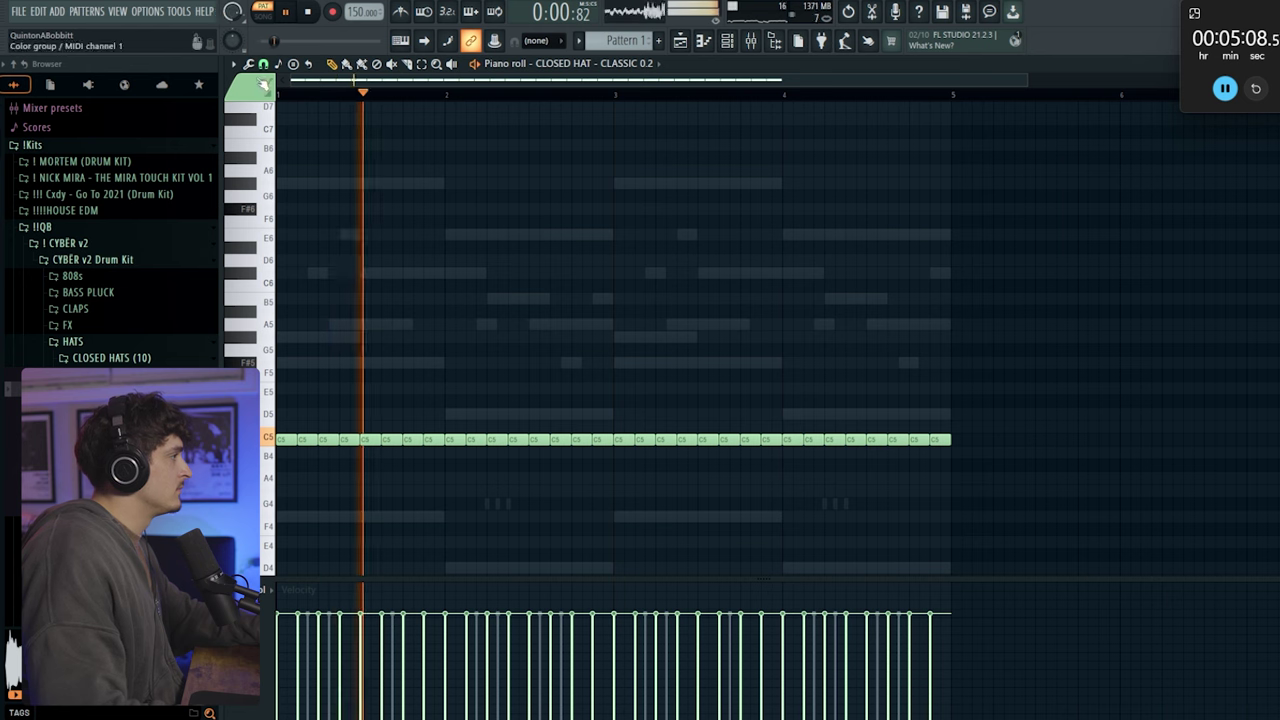
{"action": "left_click", "coordinate": [264, 64]}
{"action": "left_click", "coordinate": [290, 171]}
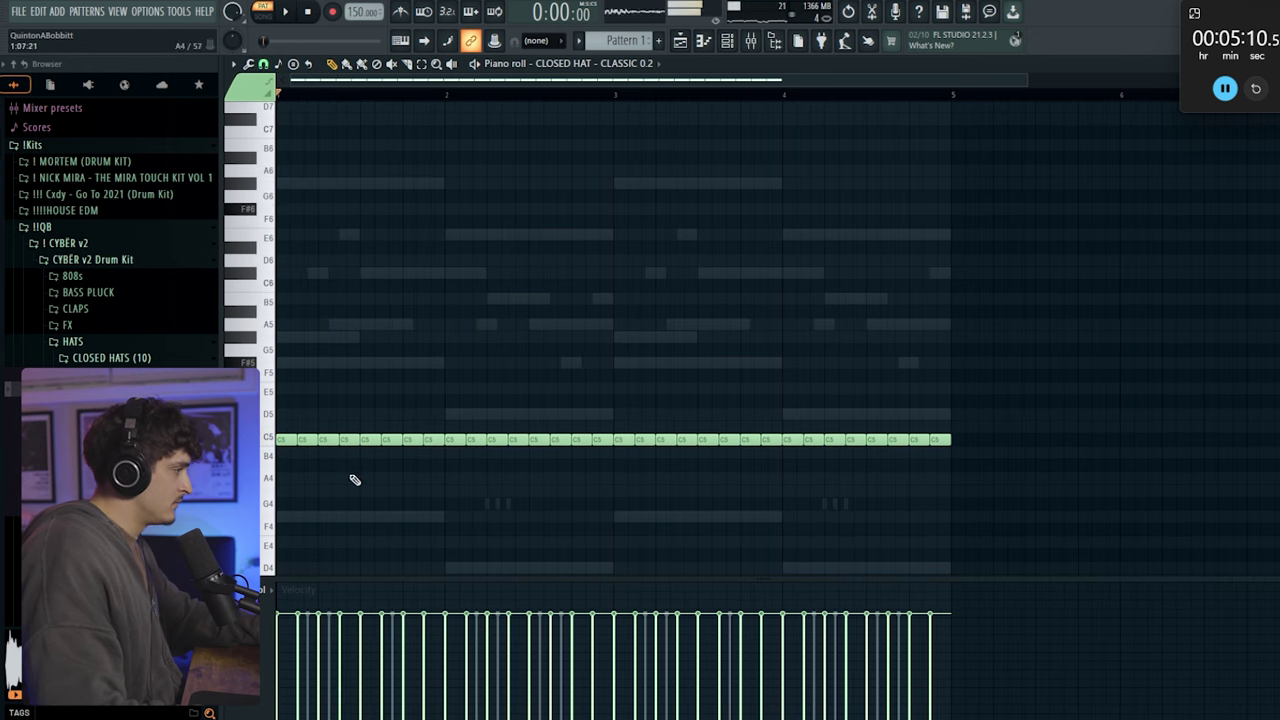
{"action": "key", "text": "ctrl+u"}
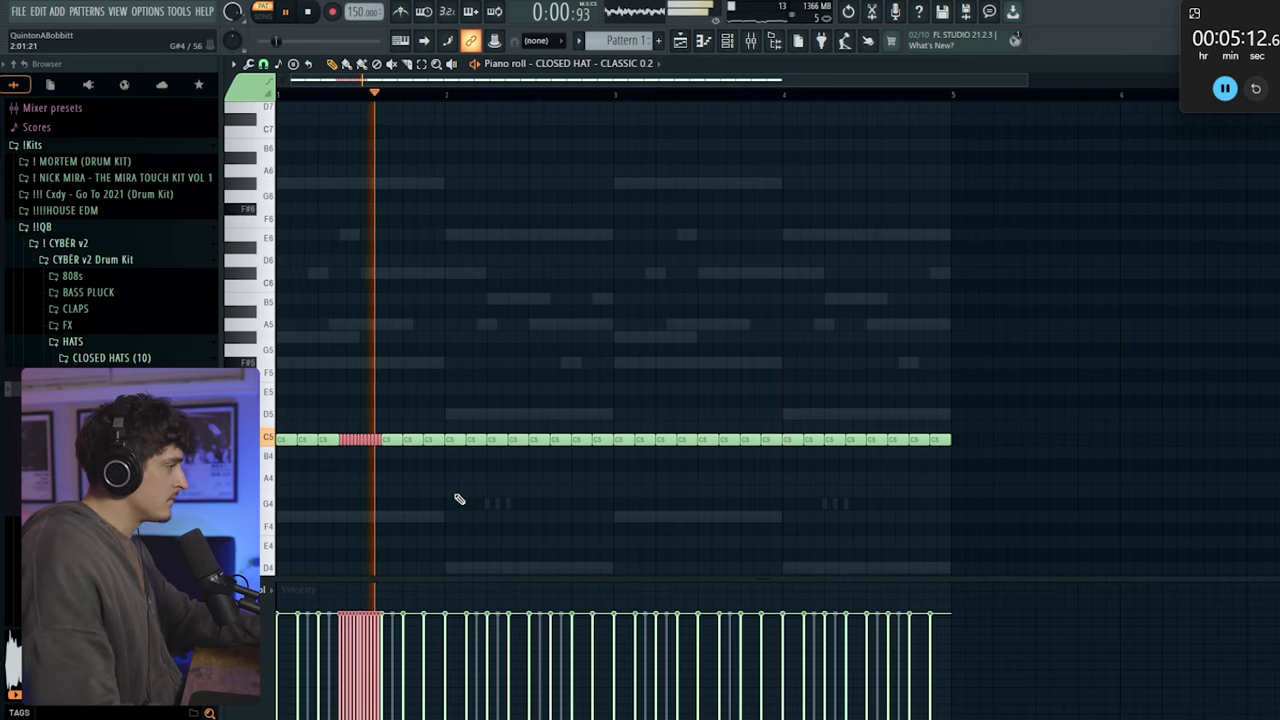
Delete the chopped hats on step 9 of bar 1 and ramp the step 7 roll's velocities upward
{"action": "key", "text": "space"}
{"action": "scroll", "coordinate": [324, 100], "scroll_direction": "up", "scroll_amount": 3}
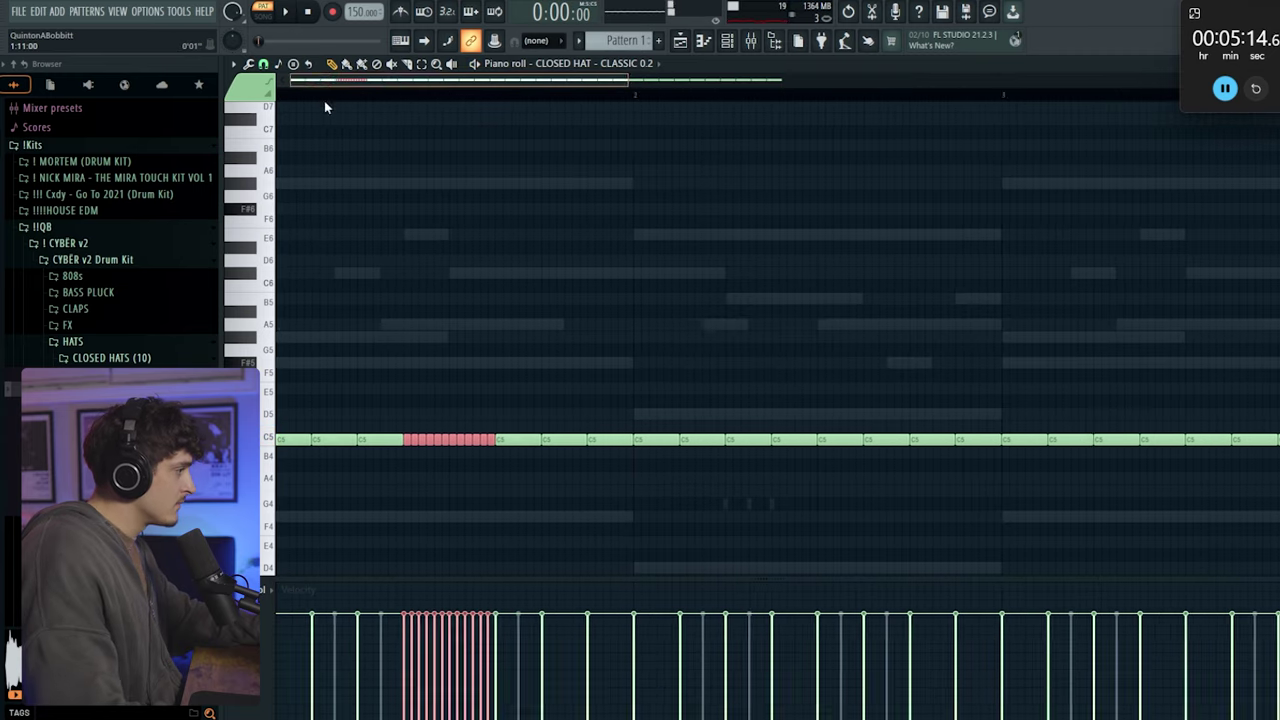
{"action": "key", "text": "space"}
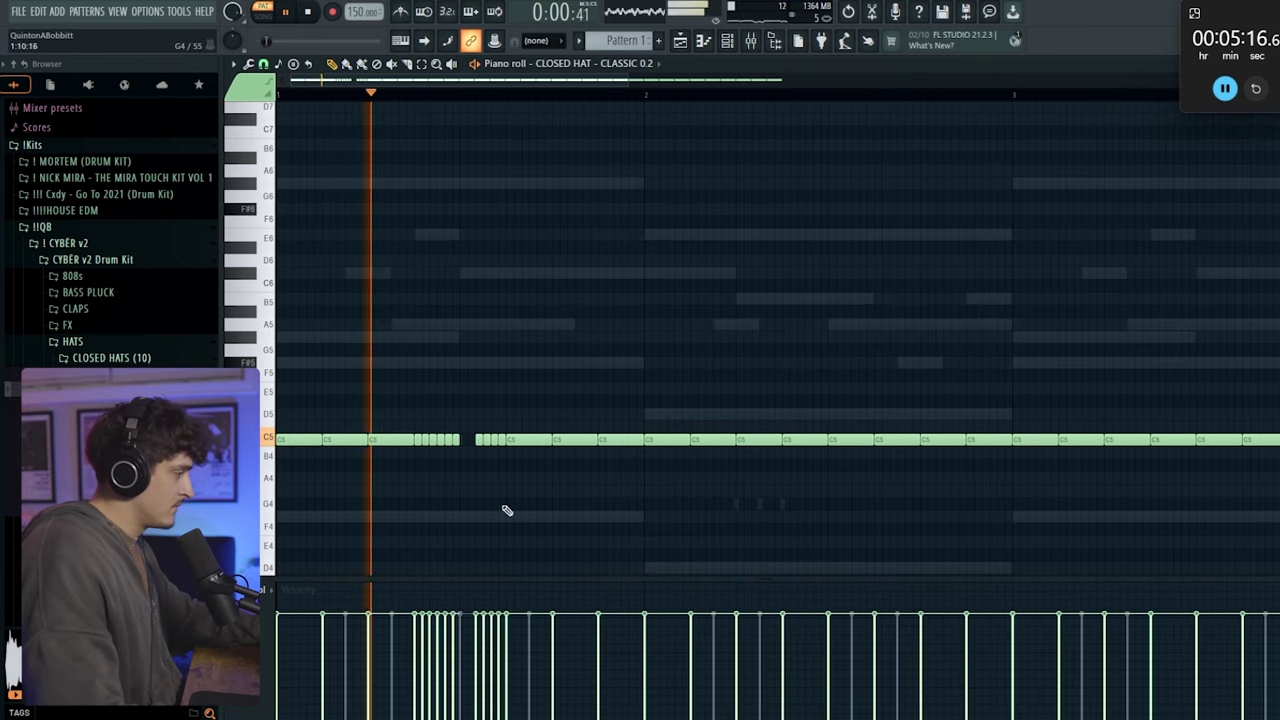
{"action": "right_click", "coordinate": [484, 441]}
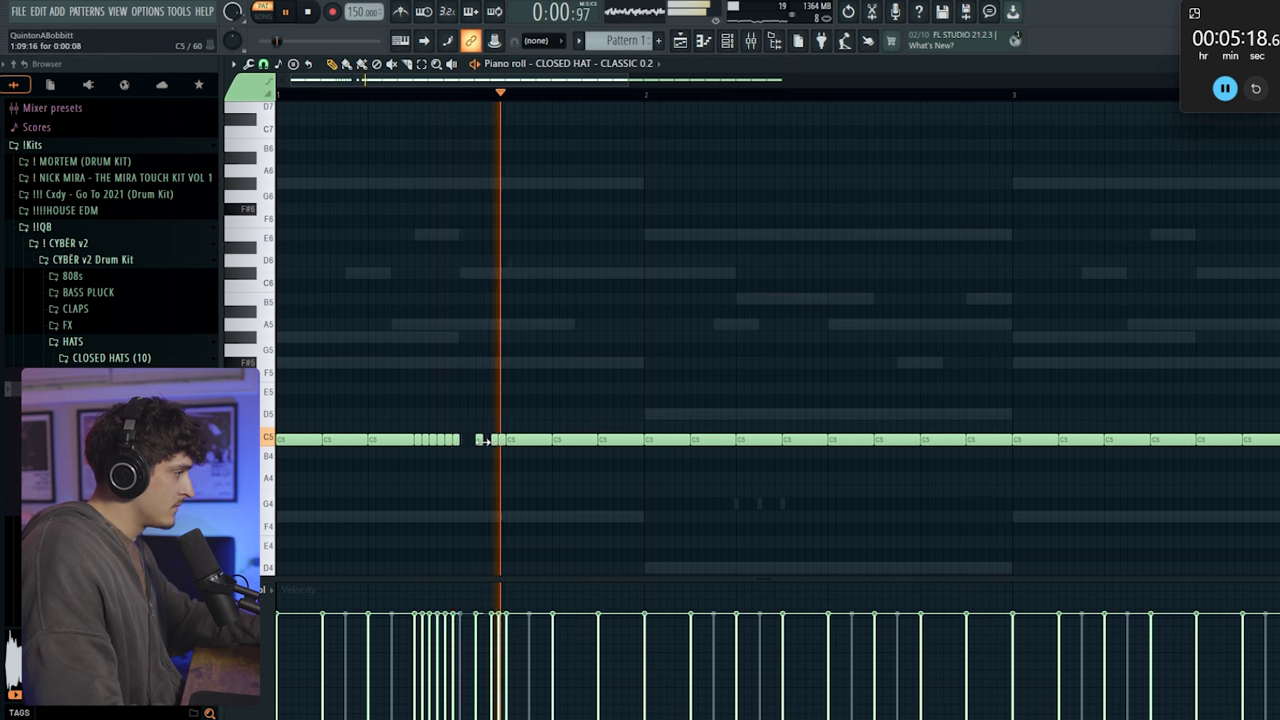
{"action": "right_click", "coordinate": [480, 441]}
{"action": "right_click", "coordinate": [496, 441]}
{"action": "key", "text": "space"}
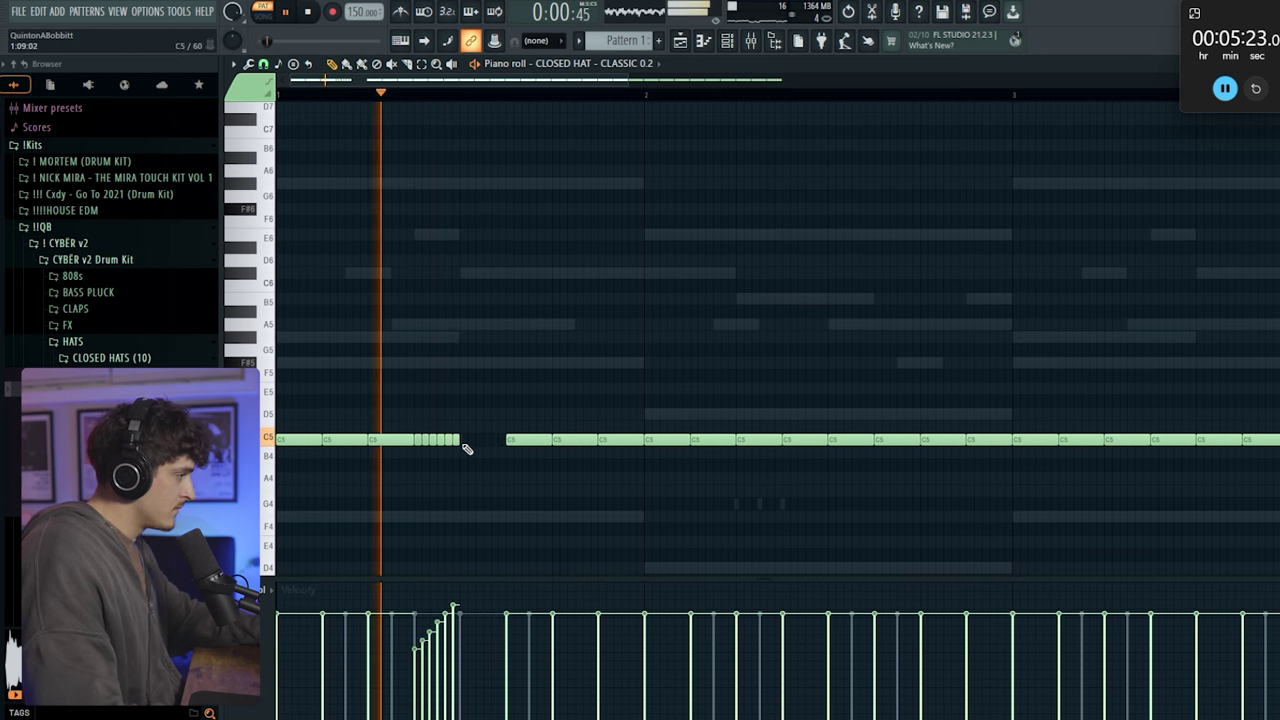
Chop the hats on steps 13 and 15 of bar 1, keeping only three chops on step 13
{"action": "left_click_drag", "start_coordinate": [595, 440], "coordinate": [626, 408]}
{"action": "left_click", "coordinate": [566, 440], "text": "ctrl"}
{"action": "key", "text": "ctrl+u"}
{"action": "key", "text": "ctrl+u"}
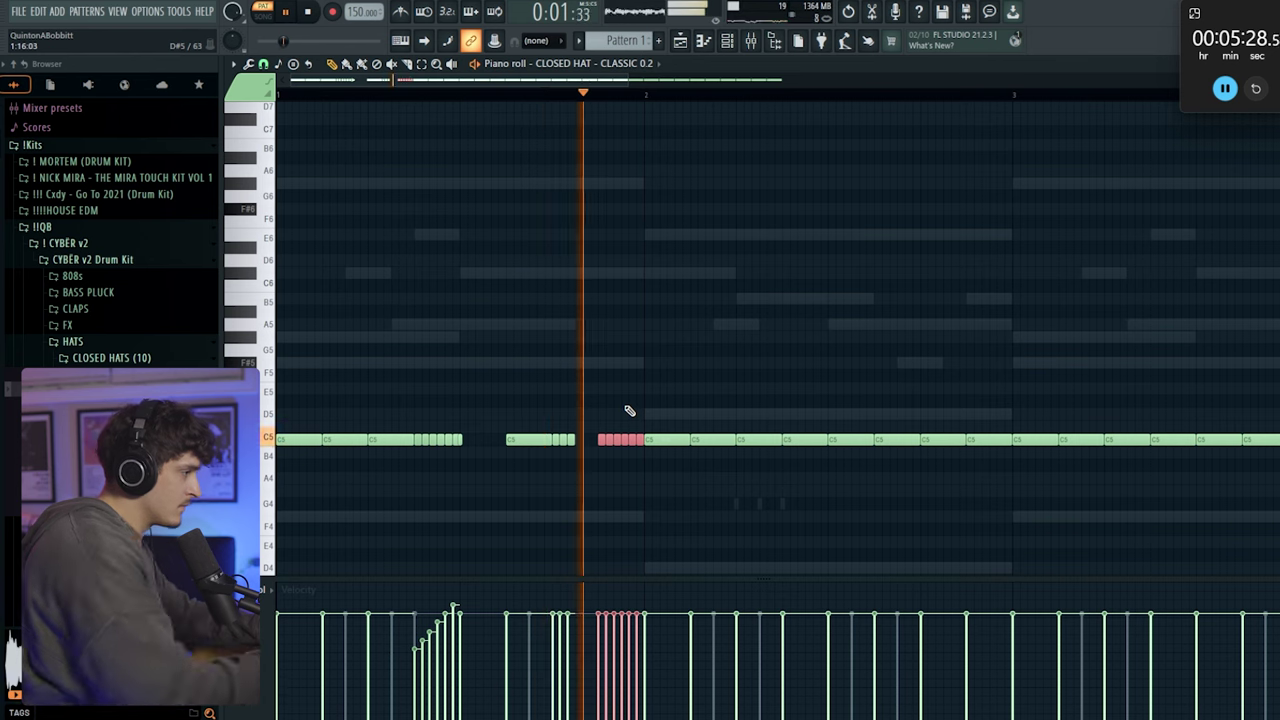
Raise the hat roll on step 15 of bar 1 to E5 and ramp its velocities downward
{"action": "key", "text": "space"}
{"action": "key", "text": "shift+Up"}
{"action": "key", "text": "shift+Up"}
{"action": "key", "text": "shift+Up"}
{"action": "key", "text": "shift+Up"}
{"action": "key", "text": "space"}
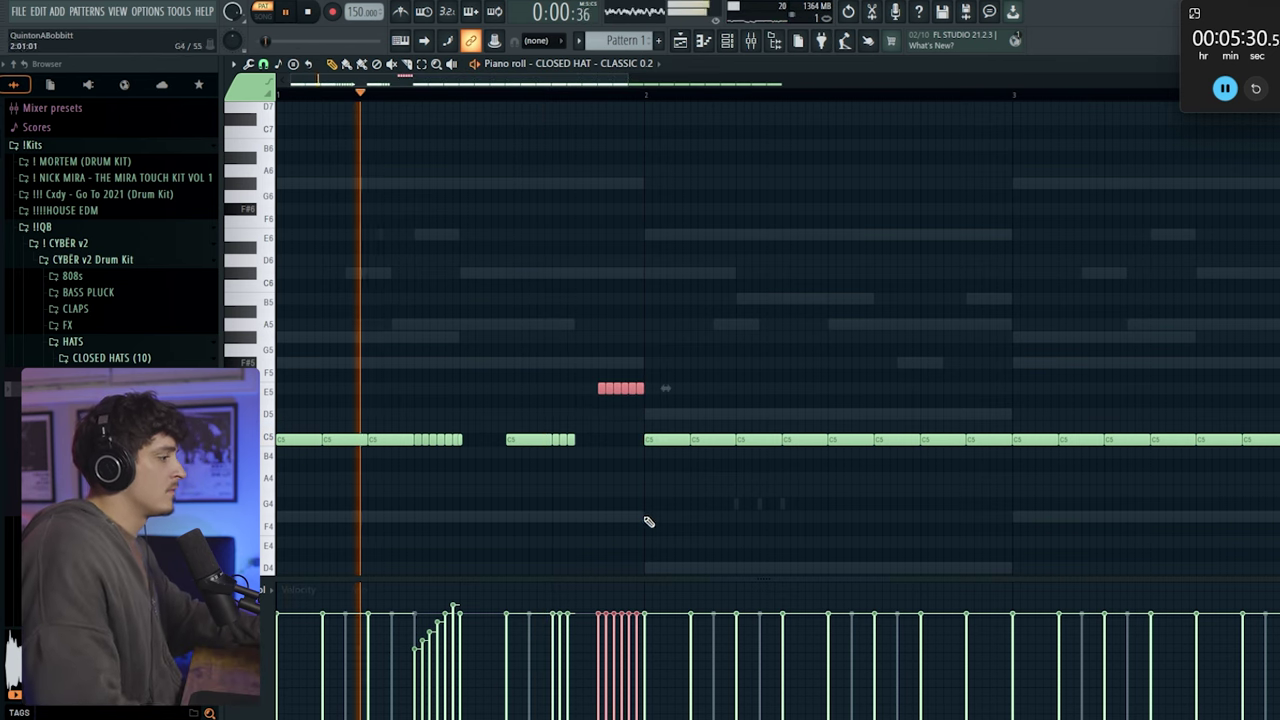
{"action": "left_click_drag", "start_coordinate": [602, 625], "coordinate": [644, 659]}
{"action": "left_click", "coordinate": [812, 535], "text": "ctrl"}
Chop the hat on step 13 of bar 2, lower the roll to G#4 and ramp its velocities downward
{"action": "scroll", "coordinate": [569, 92], "scroll_direction": "down", "scroll_amount": 2}
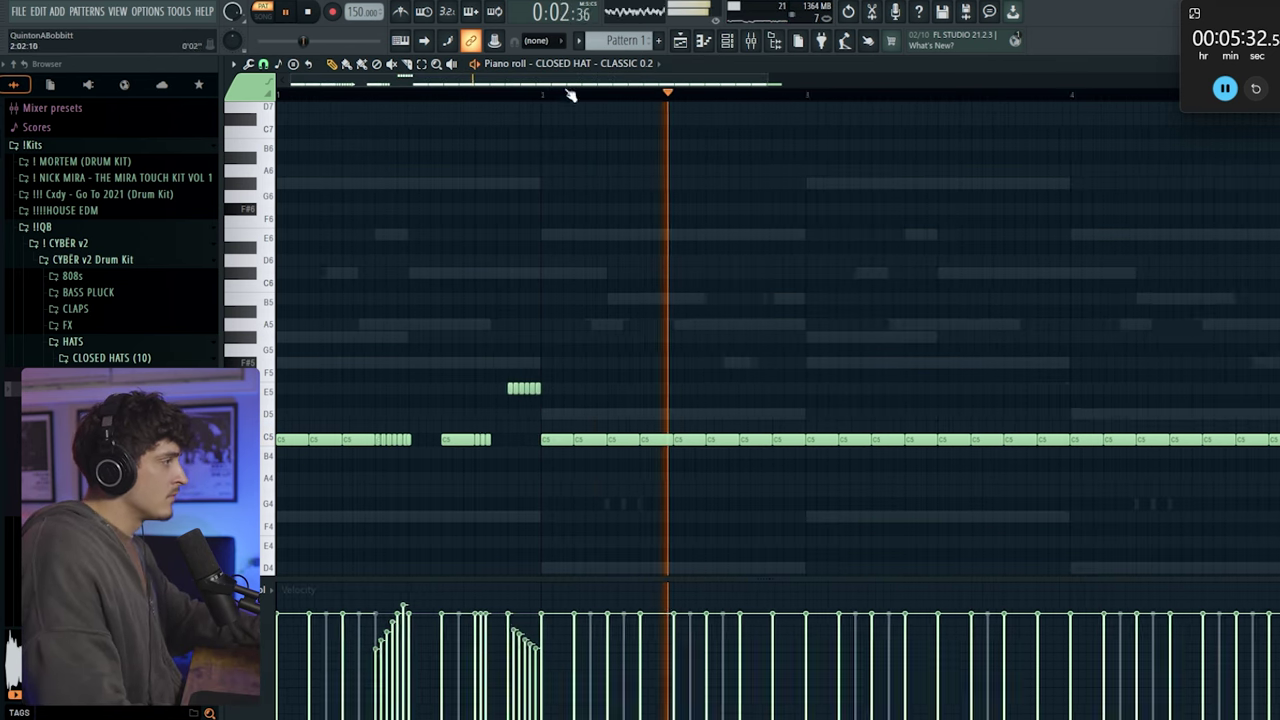
{"action": "key", "text": "space"}
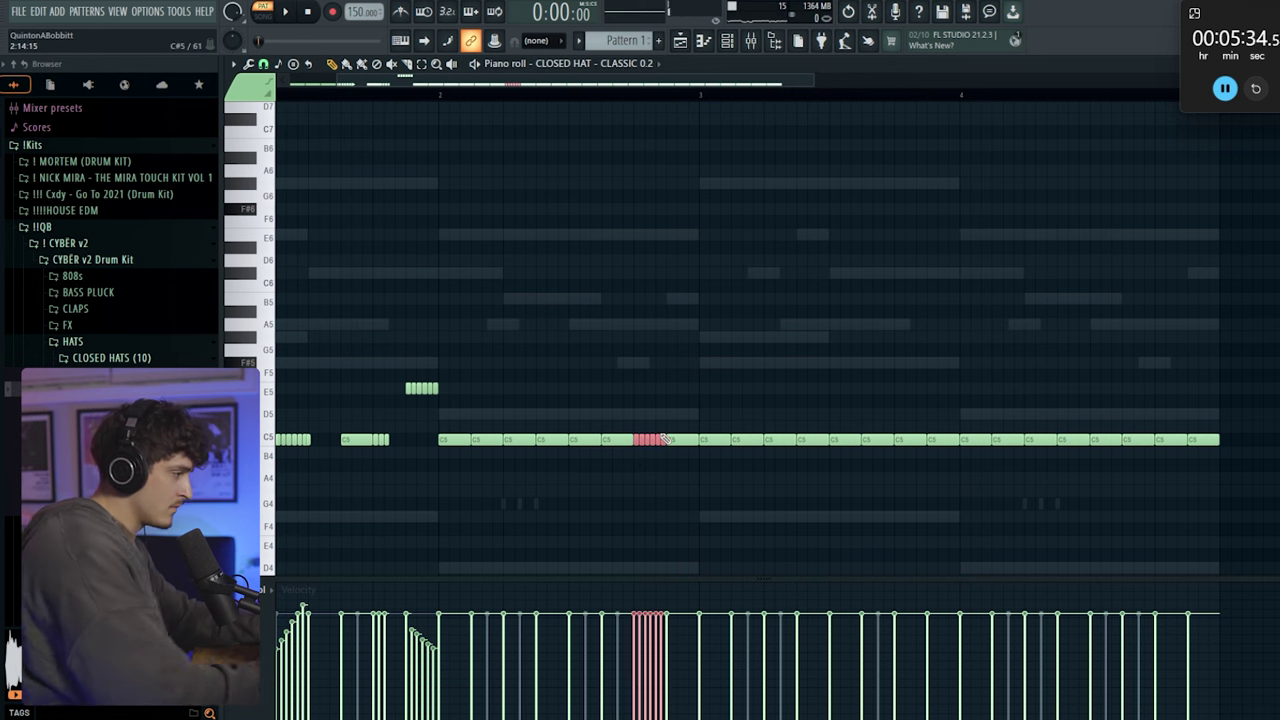
{"action": "left_click_drag", "start_coordinate": [633, 628], "coordinate": [674, 679]}
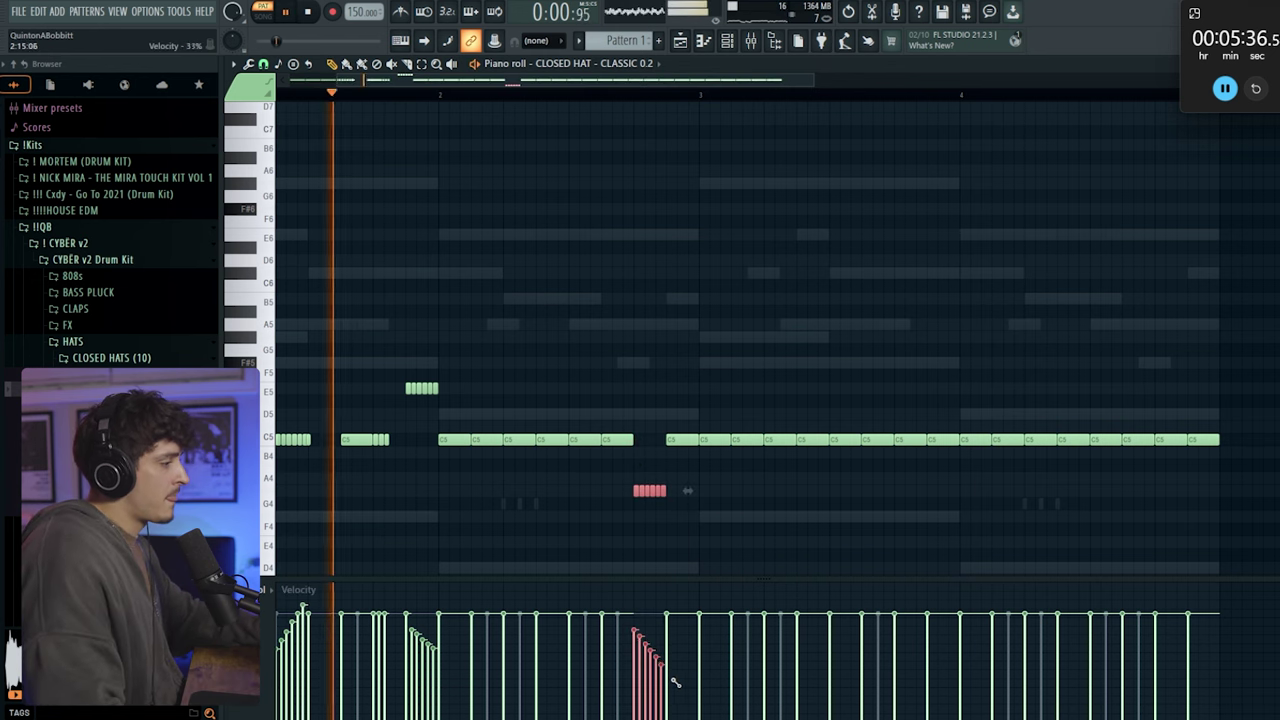
{"action": "left_click", "coordinate": [953, 542], "text": "ctrl"}
Chop the hat on step 3 of bar 3, raise the roll to D5 and trim it to four notes
{"action": "left_click_drag", "start_coordinate": [772, 469], "coordinate": [783, 416]}
{"action": "left_click", "coordinate": [823, 335], "text": "ctrl"}
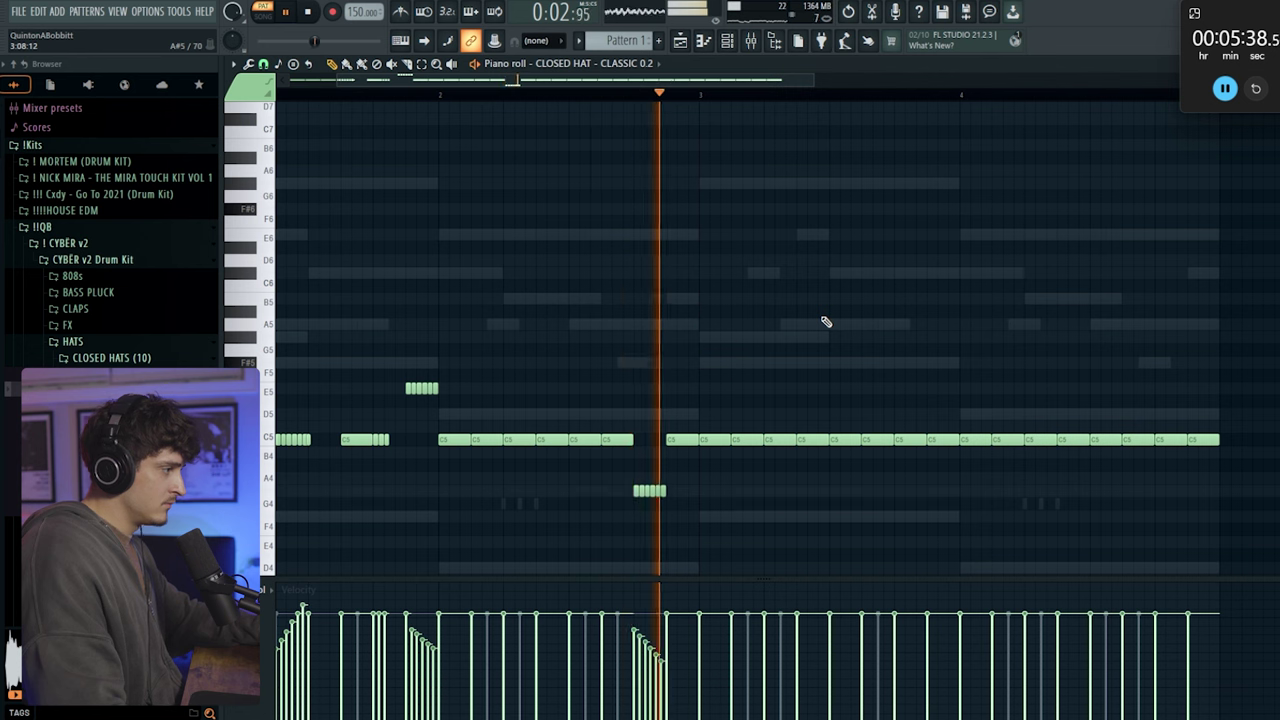
{"action": "key", "text": "ctrl+u"}
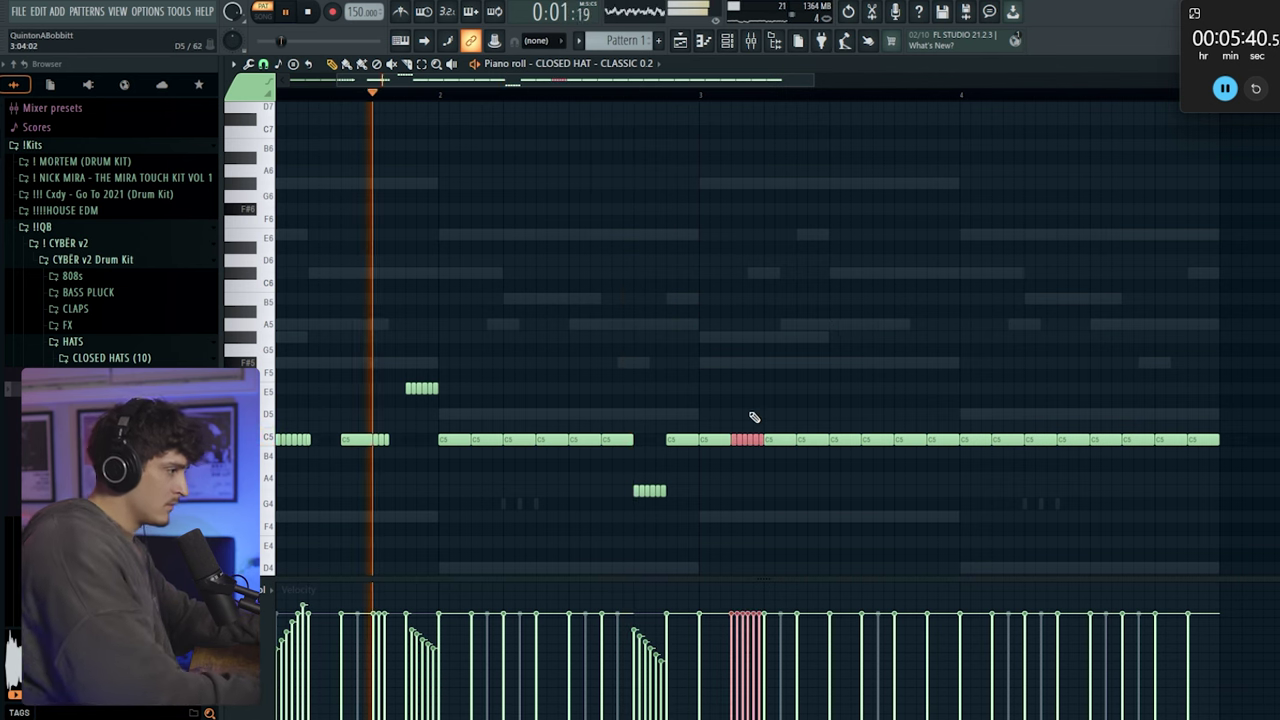
{"action": "left_click_drag", "start_coordinate": [750, 440], "coordinate": [750, 413]}
{"action": "left_click", "coordinate": [748, 366], "text": "ctrl"}
{"action": "right_click", "coordinate": [756, 416]}
{"action": "right_click", "coordinate": [758, 414]}
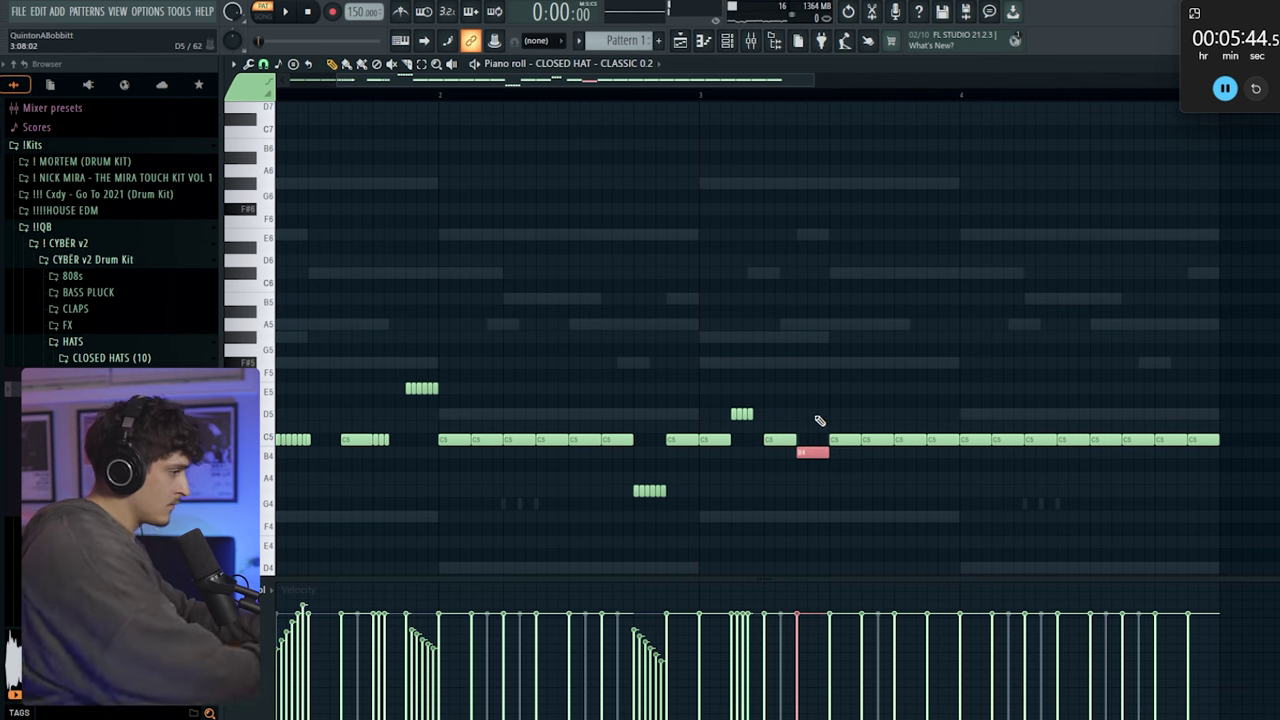
Turn the hat on step 7 of bar 3 into a three-note roll on A#4 with falling velocities
{"action": "key", "text": "shift+Down"}
{"action": "right_click", "coordinate": [816, 466]}
{"action": "right_click", "coordinate": [824, 466]}
{"action": "left_click_drag", "start_coordinate": [795, 621], "coordinate": [820, 645]}
{"action": "left_click", "coordinate": [1086, 549], "text": "ctrl"}
Chop the hats on steps 3 and 5 of bar 4, ramp their velocities upward and replace the first chop with a C#5 note
{"action": "left_click_drag", "start_coordinate": [672, 83], "coordinate": [771, 84]}
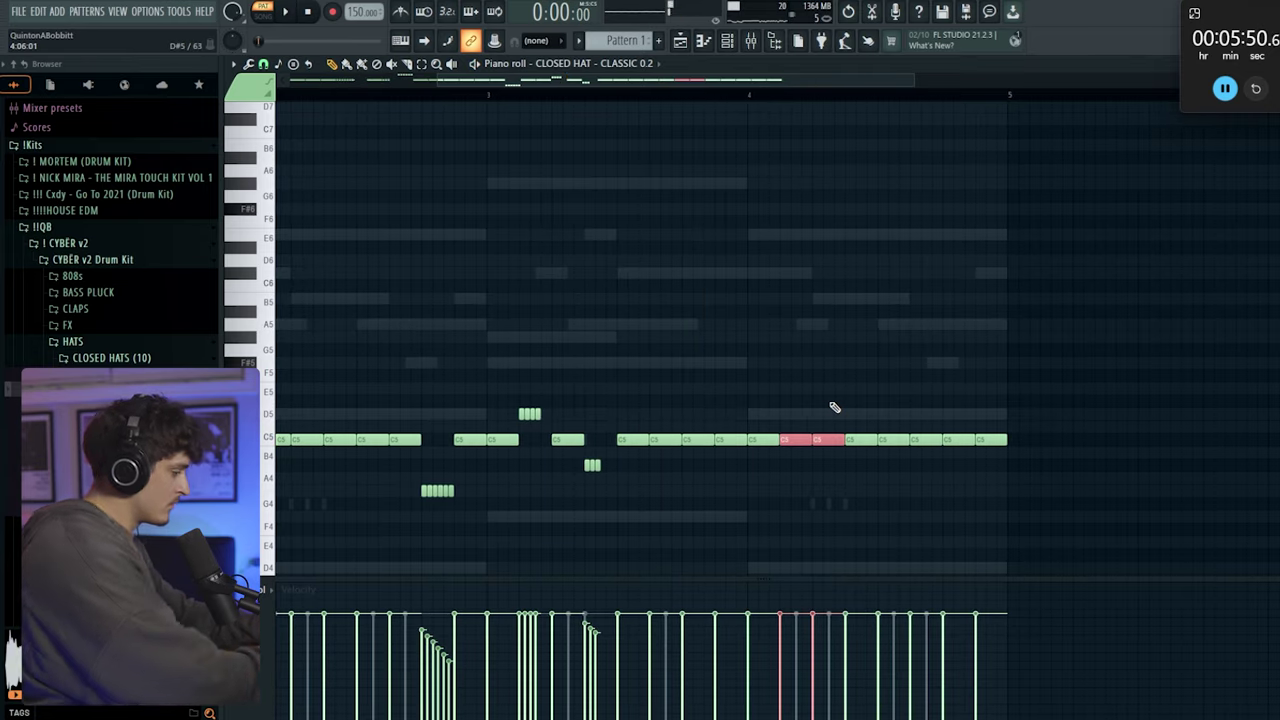
{"action": "key", "text": "ctrl+u"}
{"action": "key", "text": "space"}
{"action": "left_click_drag", "start_coordinate": [847, 668], "coordinate": [869, 606]}
{"action": "left_click", "coordinate": [835, 535], "text": "ctrl"}
{"action": "right_click", "coordinate": [782, 438]}
{"action": "left_click", "coordinate": [780, 436]}
{"action": "left_click_drag", "start_coordinate": [782, 436], "coordinate": [784, 412]}
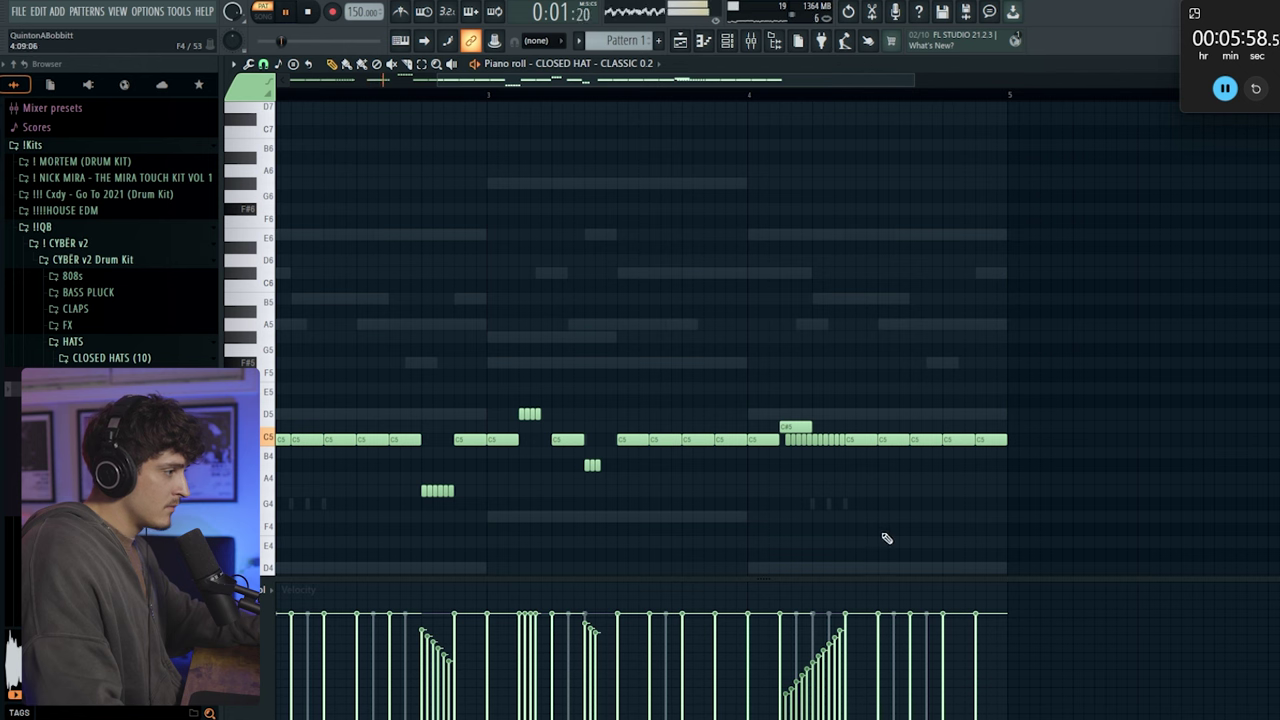
Chop the hat on step 13 of bar 4, raise the roll to D5 and ramp its velocities downward
{"action": "left_click", "coordinate": [960, 437]}
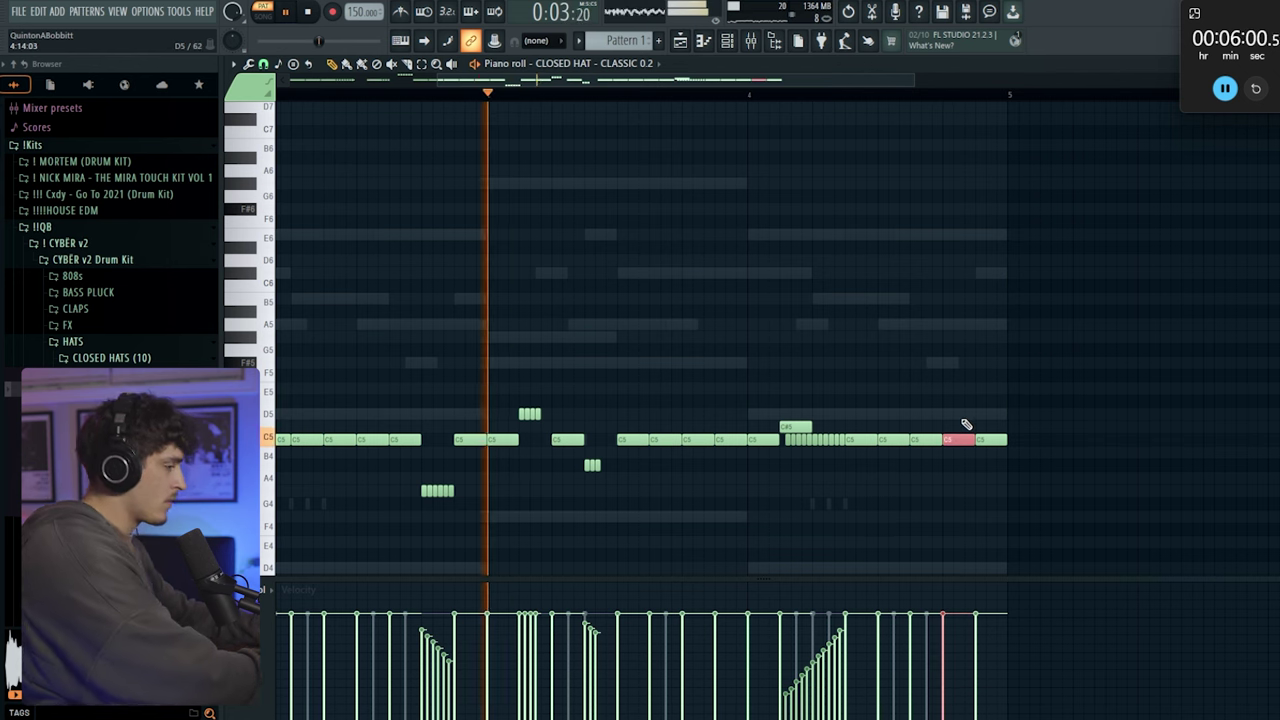
{"action": "key", "text": "ctrl+u"}
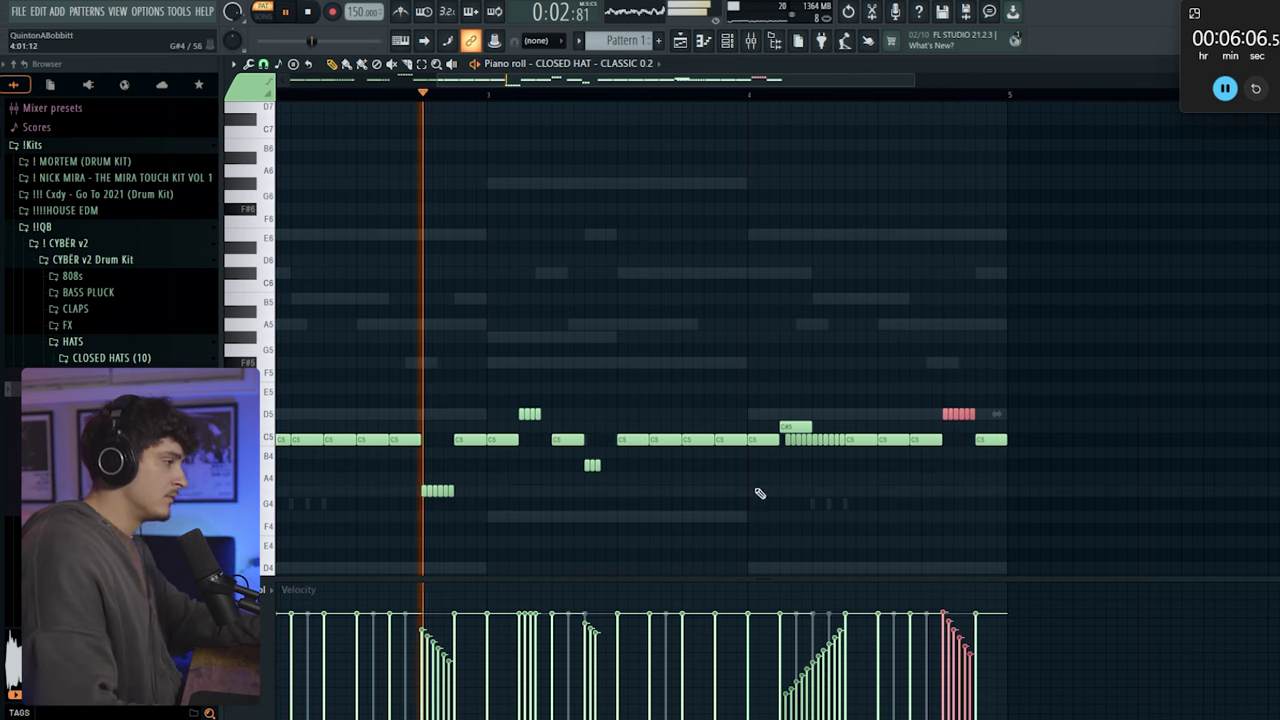
{"action": "key", "text": "Delete"}
Add HAT PERC - CUTTER with hits on steps 5, 21, 37 and 53, and OPEN HAT - ATTACK with hits on steps 1 and 33
{"action": "key", "text": "F6"}
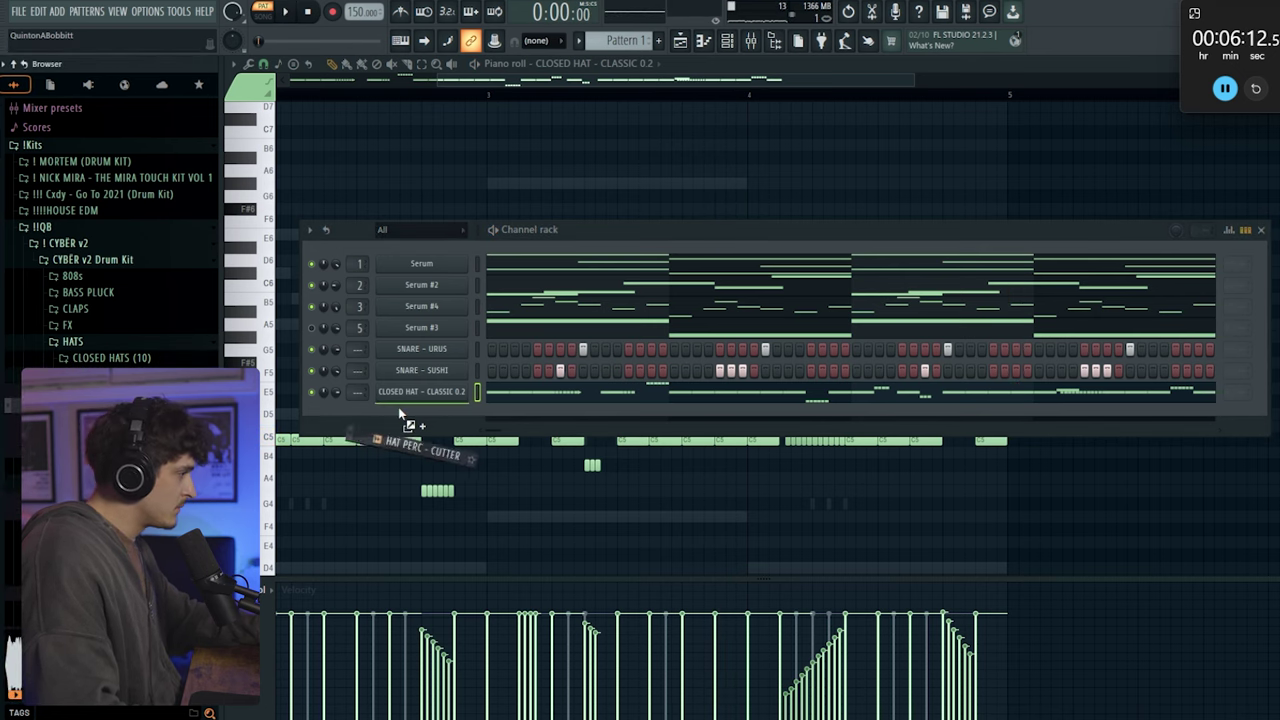
{"action": "left_click_drag", "start_coordinate": [398, 407], "coordinate": [405, 414]}
{"action": "key", "text": "space"}
{"action": "left_click", "coordinate": [536, 415]}
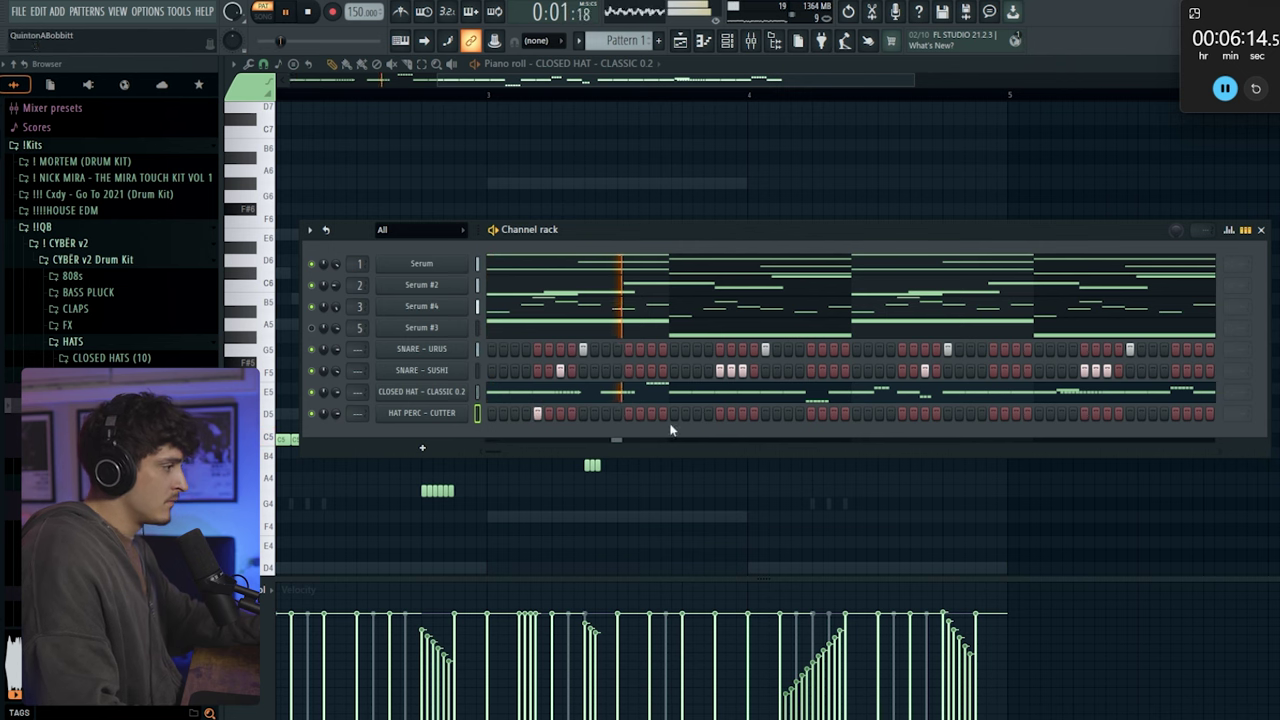
{"action": "left_click", "coordinate": [719, 414]}
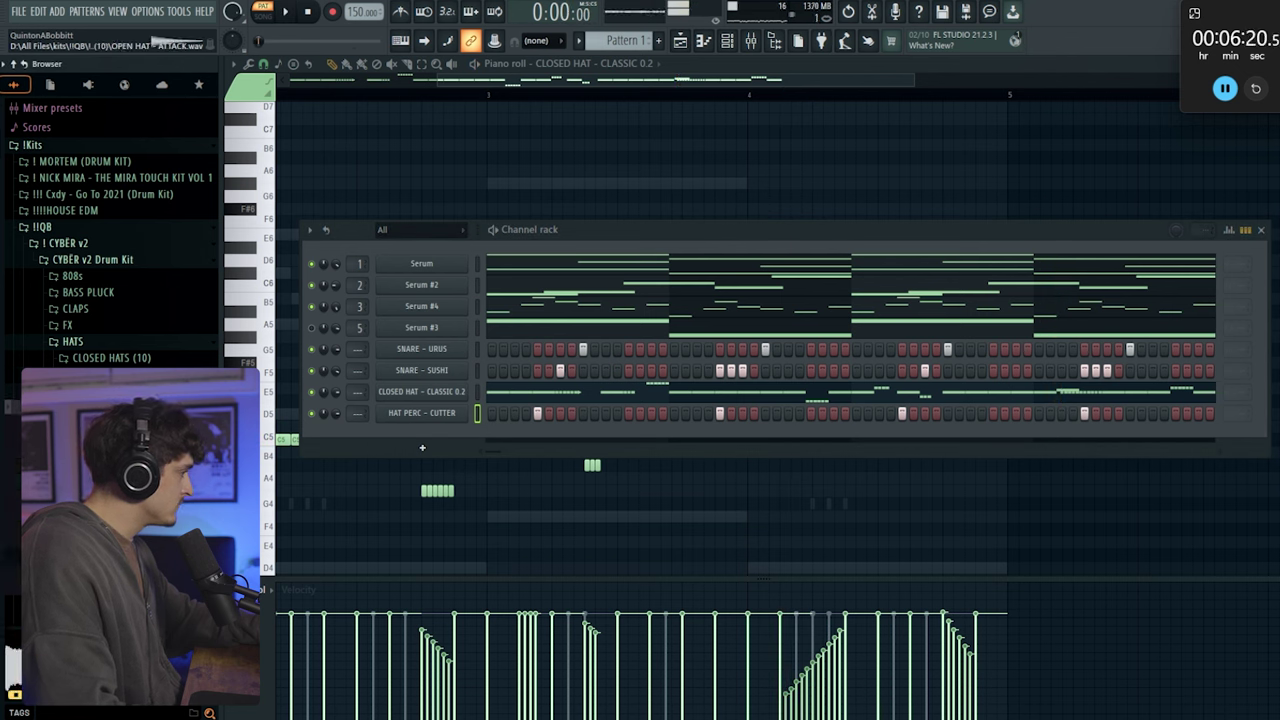
{"action": "left_click_drag", "start_coordinate": [416, 432], "coordinate": [323, 437]}
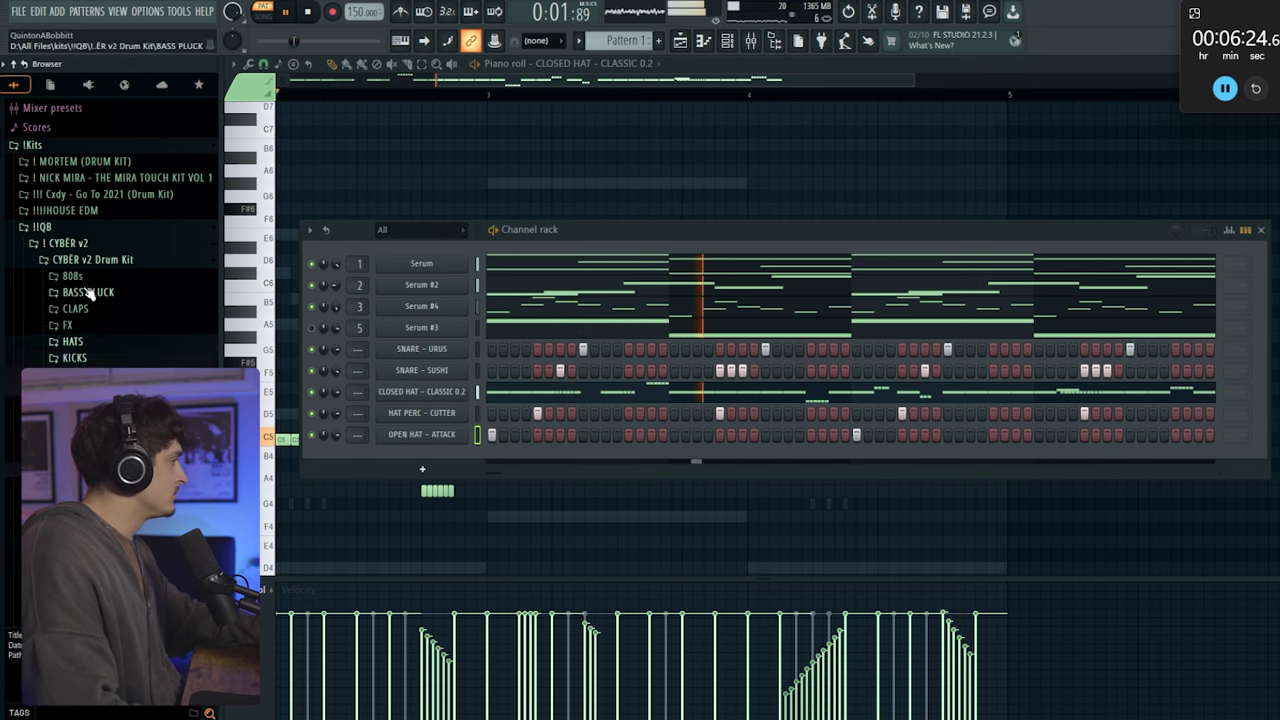
Browse the BASS PLUCK and 808s folders of the CYBËR v2 Drum Kit and audition samples for the low end
{"action": "key", "text": "space"}
{"action": "left_click", "coordinate": [108, 279]}
{"action": "left_click", "coordinate": [104, 279]}
{"action": "left_click", "coordinate": [90, 291]}
{"action": "left_click", "coordinate": [76, 277]}
{"action": "left_click", "coordinate": [112, 292]}
{"action": "left_click", "coordinate": [116, 308]}
{"action": "left_click", "coordinate": [117, 322]}
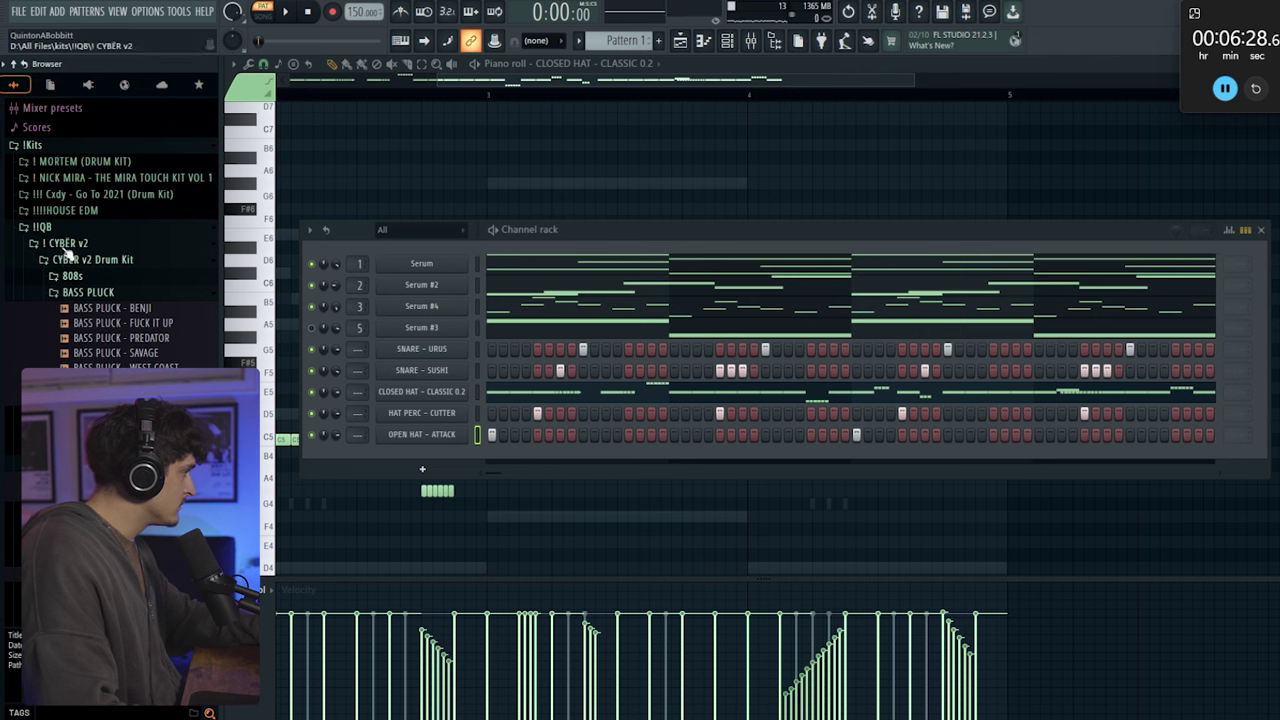
{"action": "left_click", "coordinate": [77, 244]}
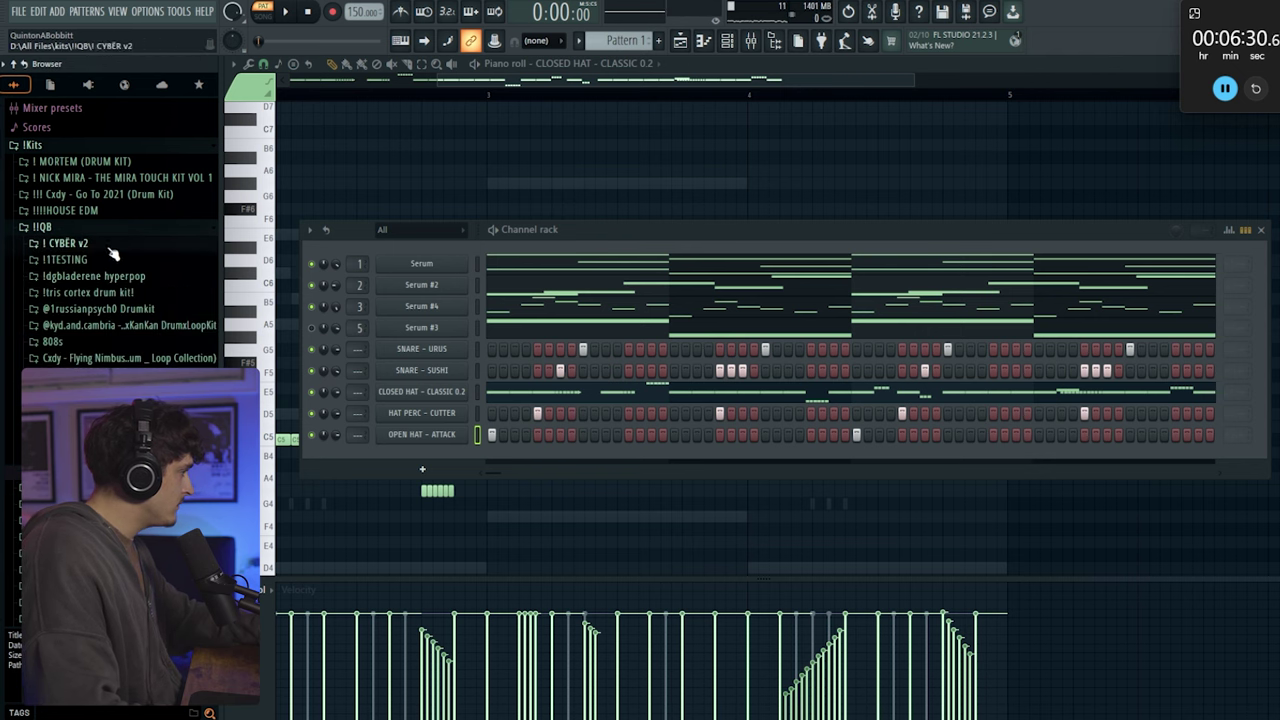
{"action": "left_click", "coordinate": [109, 248]}
{"action": "left_click", "coordinate": [81, 290]}
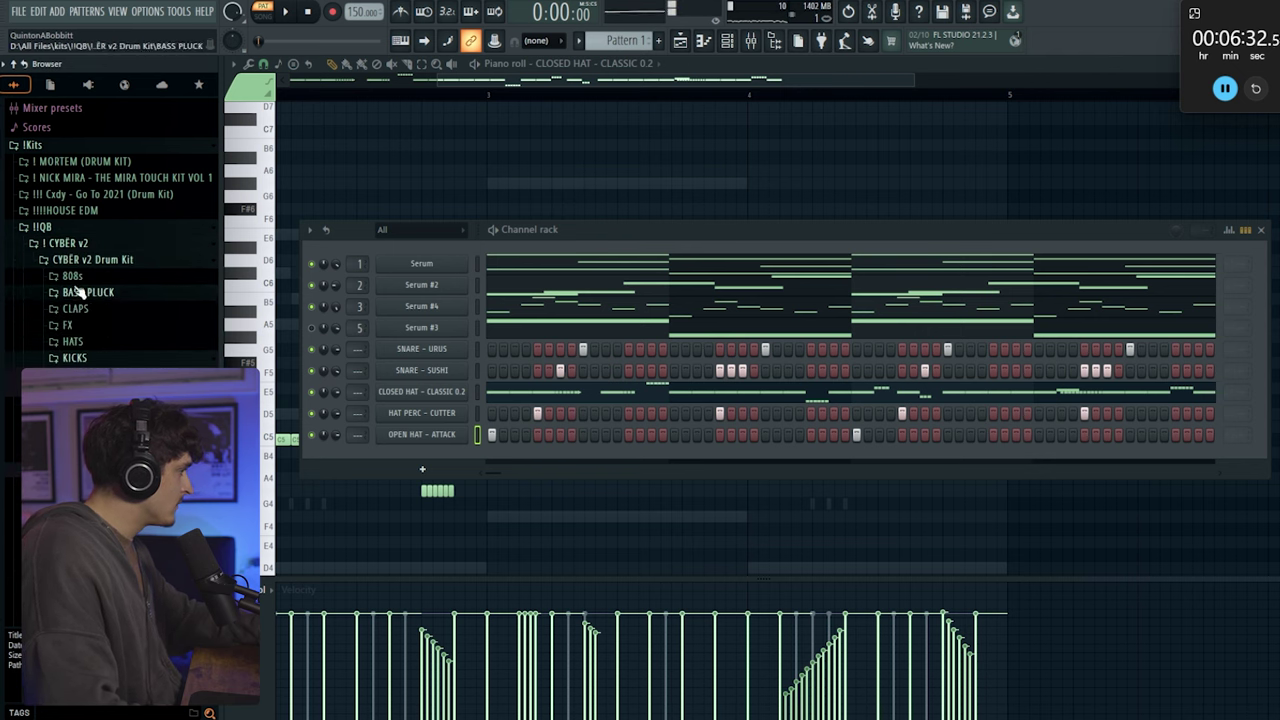
{"action": "left_click", "coordinate": [78, 277]}
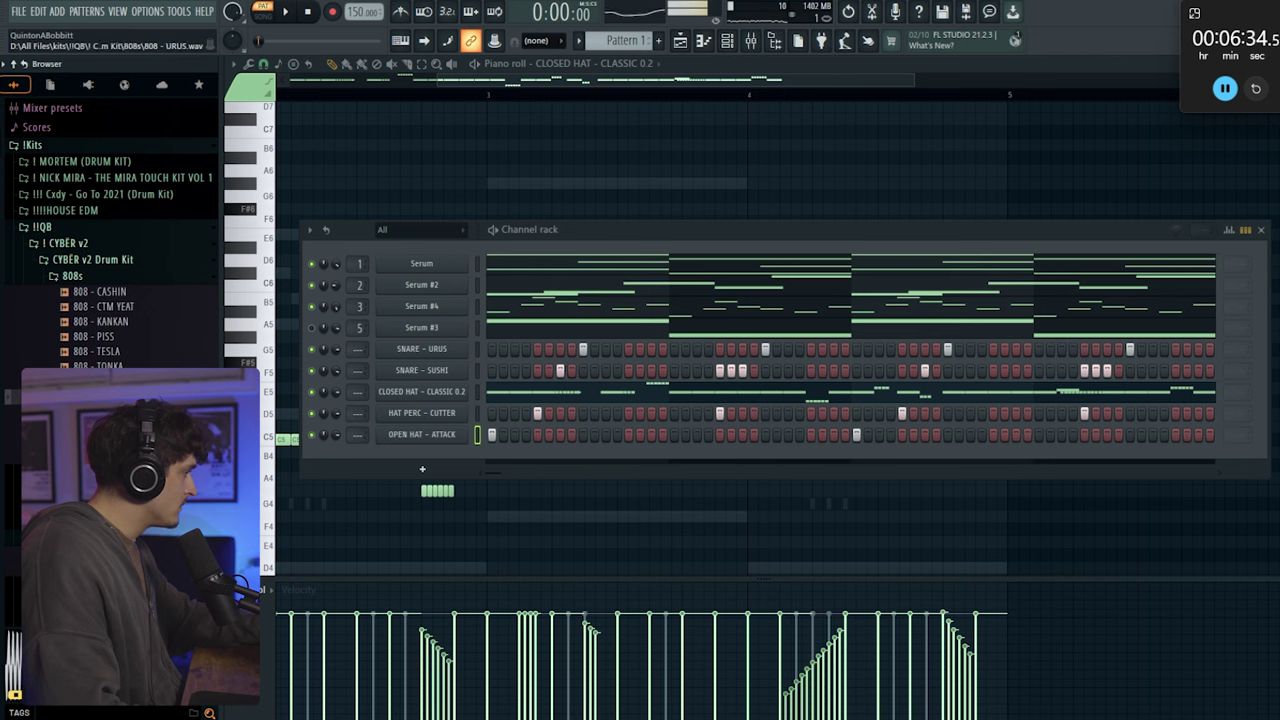
{"action": "left_click", "coordinate": [100, 293]}
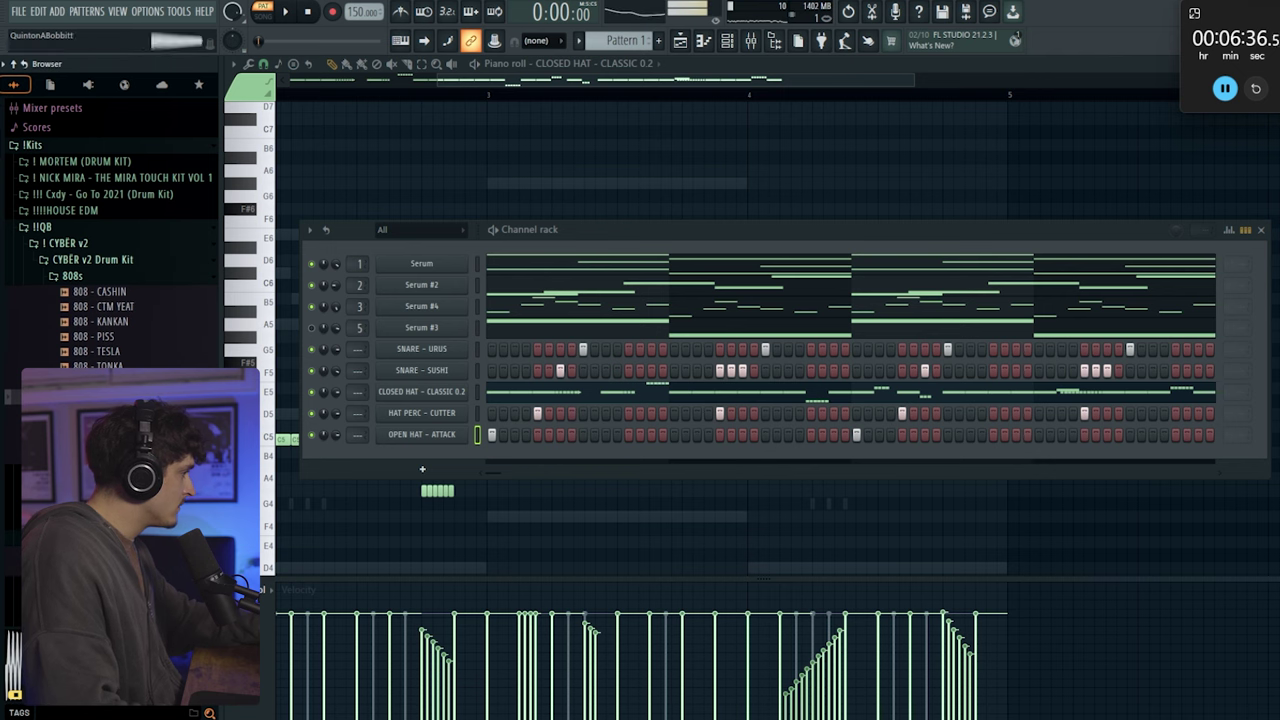
Add 808 - WOK TO POLAND to the channel rack and set it to cut itself
{"action": "left_click_drag", "start_coordinate": [421, 463], "coordinate": [421, 466]}
{"action": "right_click", "coordinate": [452, 456]}
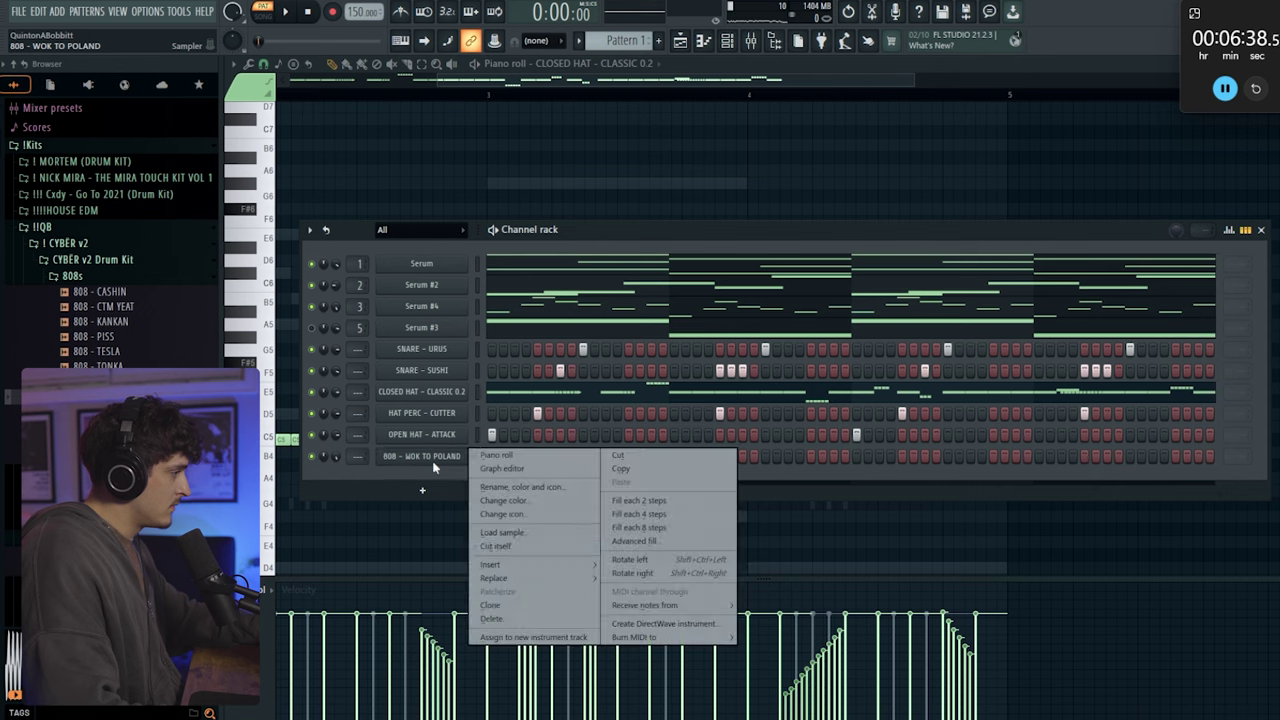
{"action": "left_click", "coordinate": [535, 547]}
Place an 808 - WOK TO POLAND hit on step 1 and set its note to F#5 in the piano roll
{"action": "right_click", "coordinate": [435, 459]}
{"action": "left_click", "coordinate": [509, 455]}
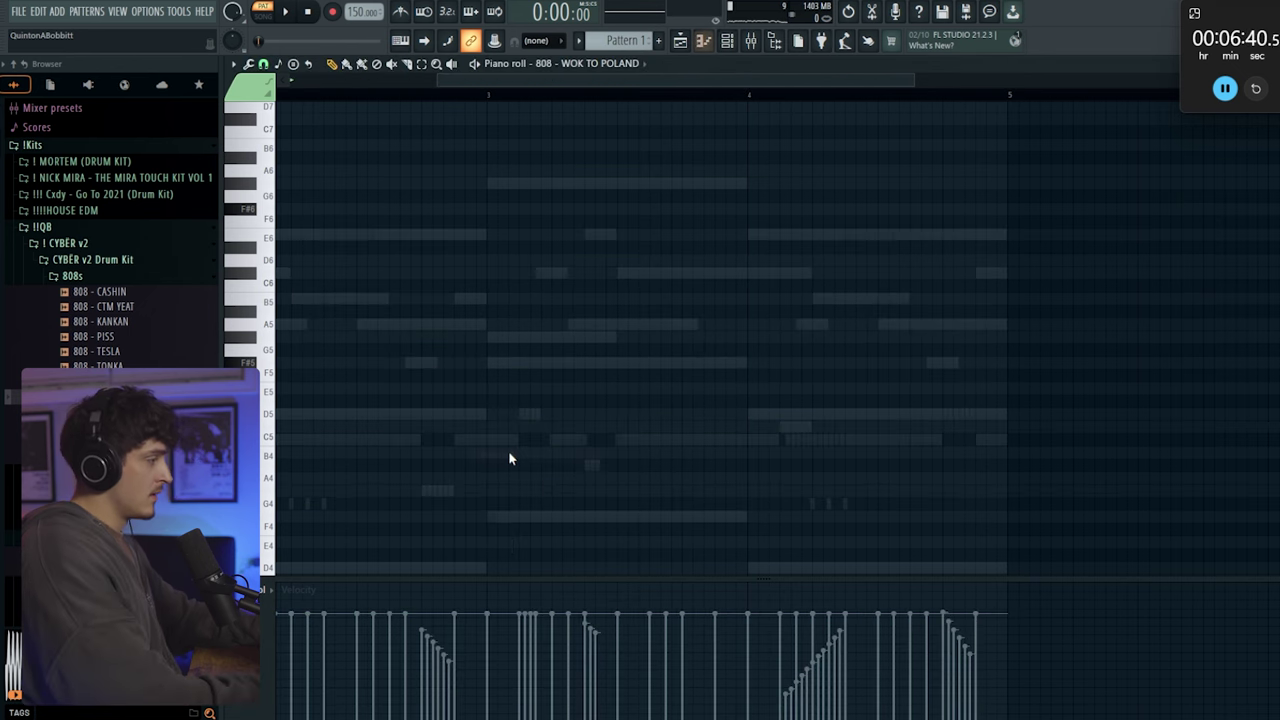
{"action": "scroll", "coordinate": [466, 366], "scroll_direction": "down", "scroll_amount": 2}
{"action": "scroll", "coordinate": [500, 371], "scroll_direction": "down", "scroll_amount": 2}
{"action": "scroll", "coordinate": [480, 380], "scroll_direction": "down", "scroll_amount": 4}
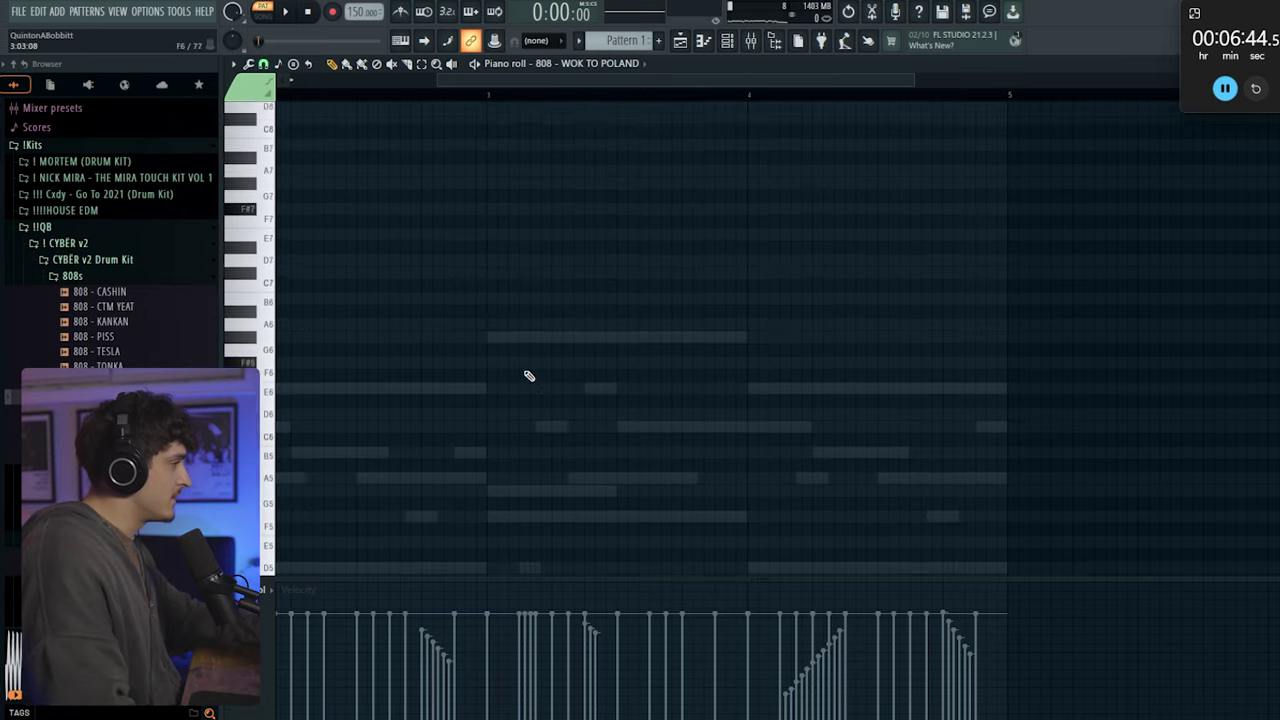
{"action": "left_click", "coordinate": [729, 42]}
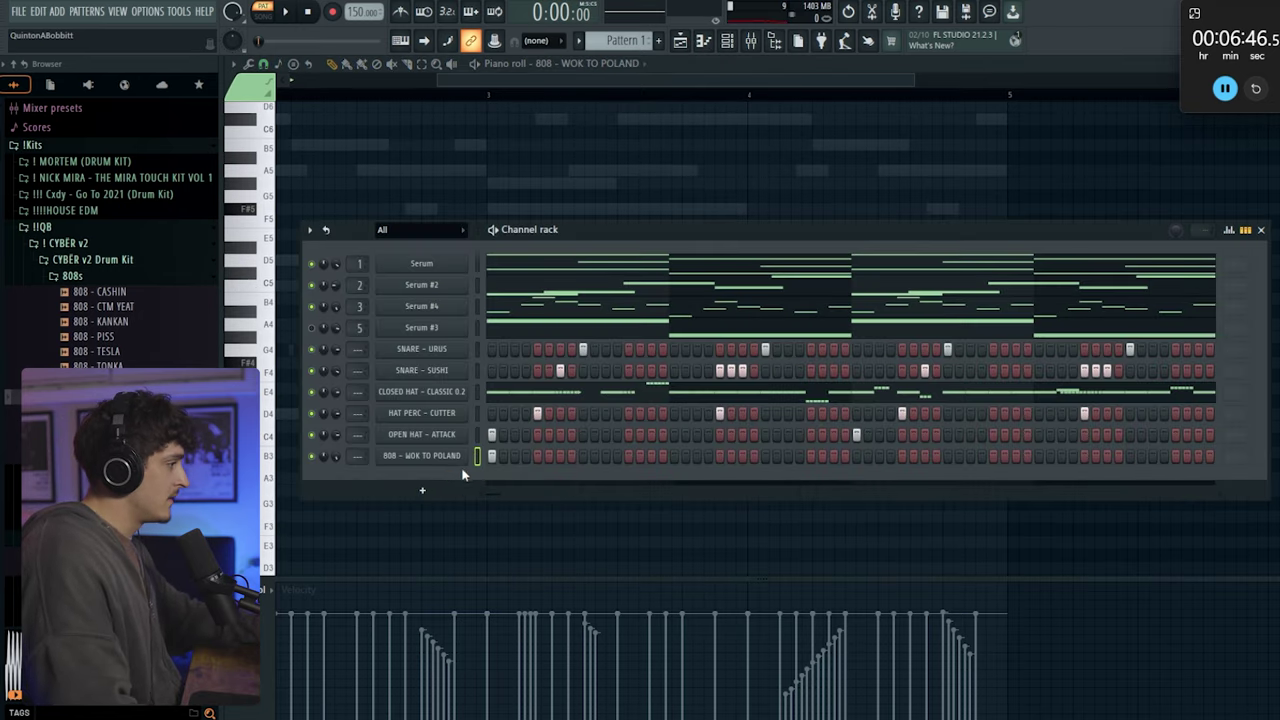
{"action": "right_click", "coordinate": [462, 456]}
{"action": "left_click", "coordinate": [496, 455]}
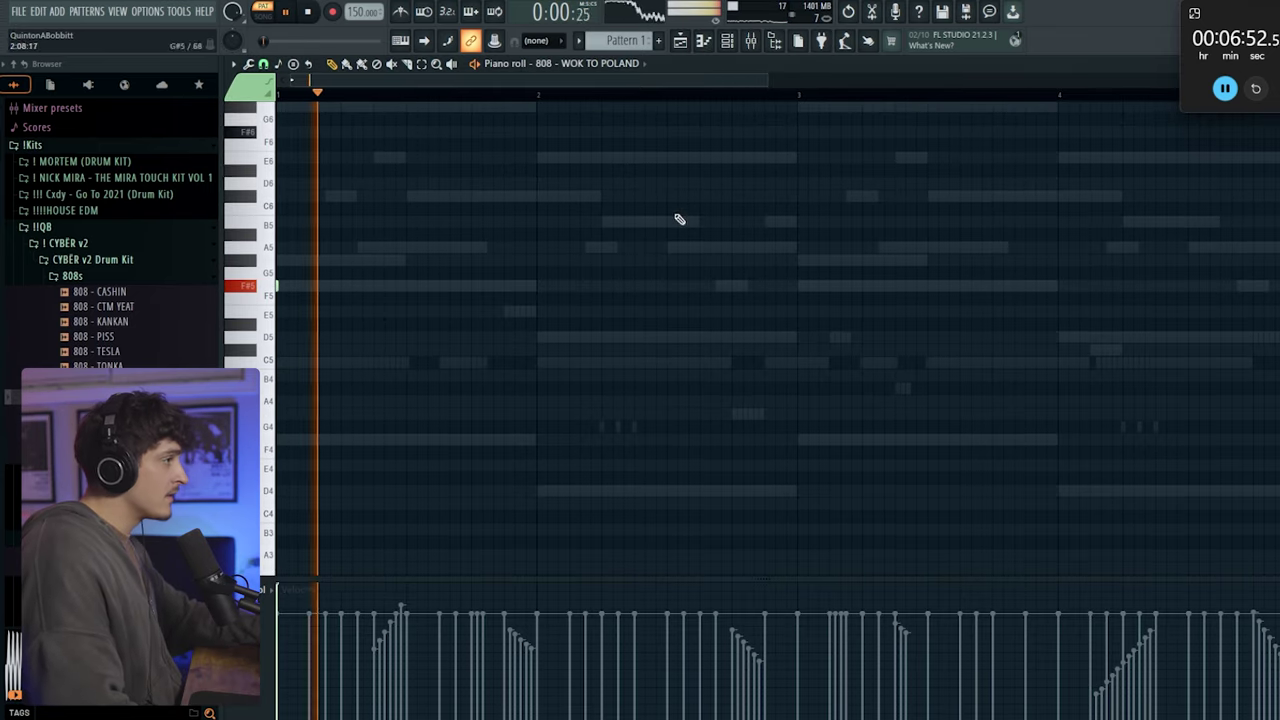
Check the sampler settings of the 808 - WOK TO POLAND channel
{"action": "left_click", "coordinate": [731, 41]}
{"action": "key", "text": "space"}
{"action": "left_click", "coordinate": [436, 458]}
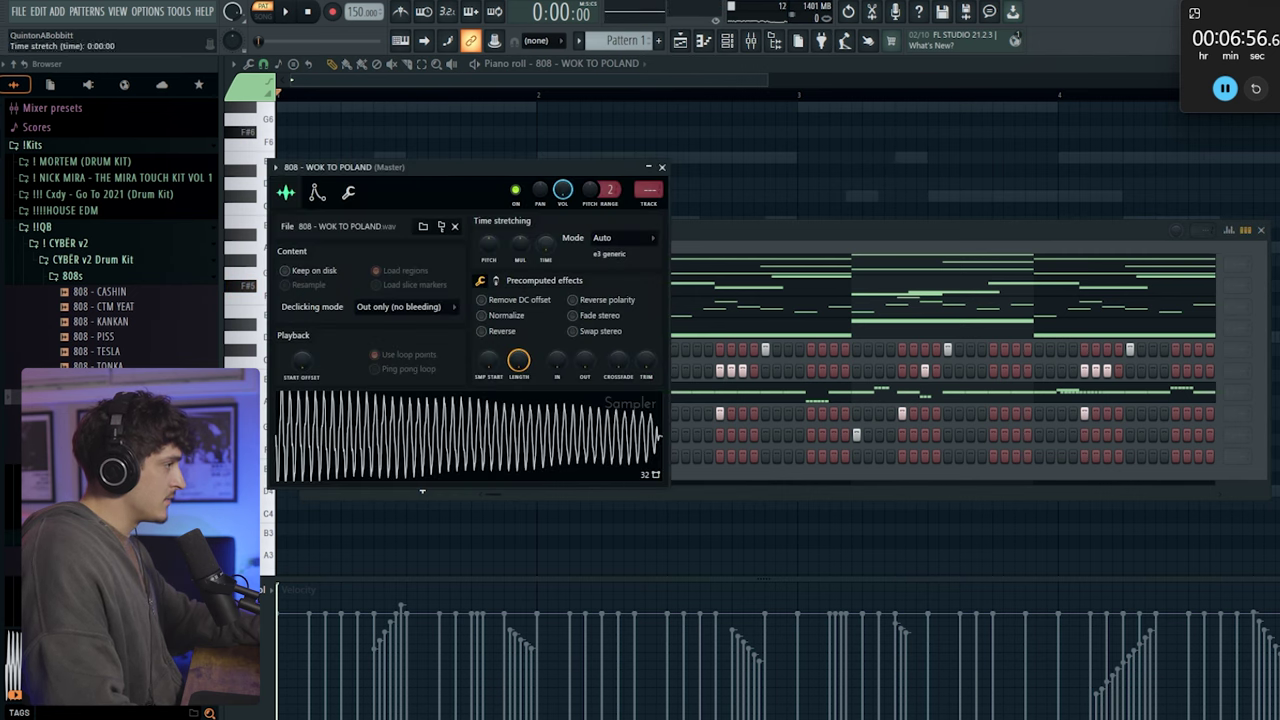
{"action": "key", "text": "space"}
{"action": "left_click", "coordinate": [662, 168]}
Add an F#5 note on step 11 of bar 1 and a D4 note at the start of bar 2 for the 808
{"action": "key", "text": "space"}
{"action": "left_click", "coordinate": [604, 72]}
{"action": "key", "text": "space"}
{"action": "key", "text": "space"}
{"action": "key", "text": "space"}
{"action": "left_click", "coordinate": [446, 288]}
{"action": "key", "text": "space"}
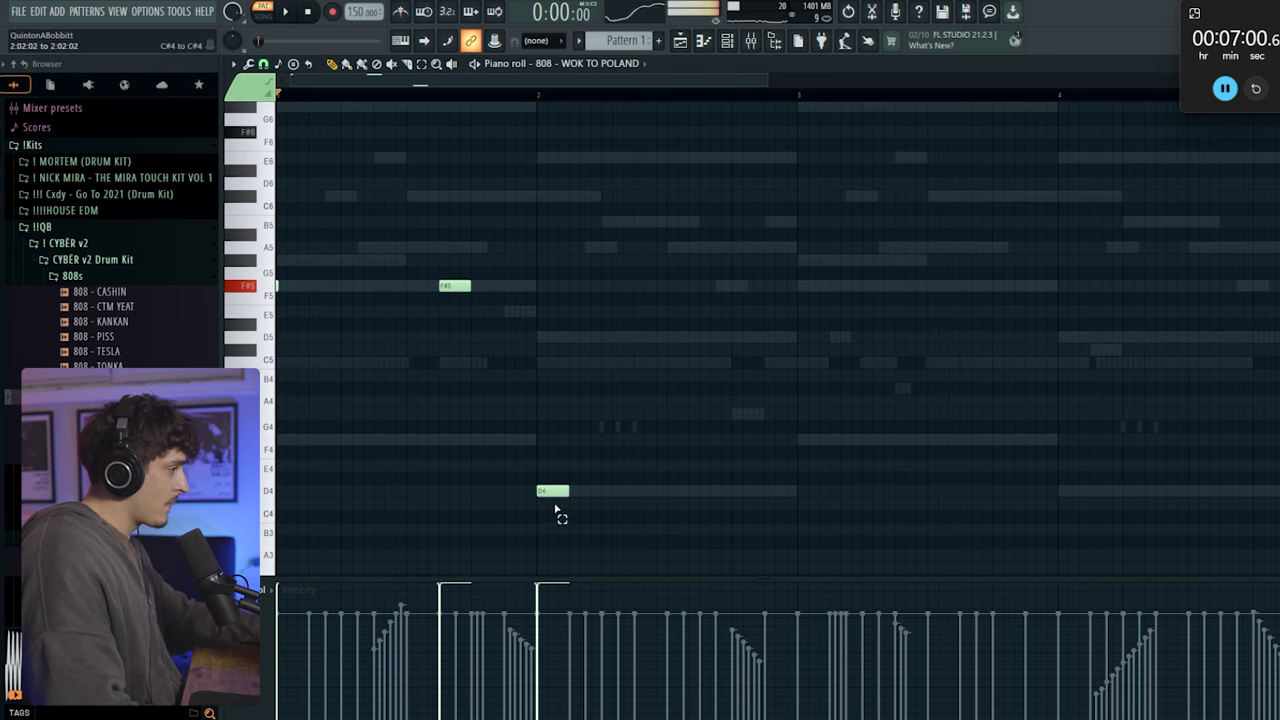
Raise the D4 note at the start of bar 2 by one octave and play the pattern
{"action": "left_click_drag", "start_coordinate": [555, 510], "coordinate": [569, 462]}
{"action": "key", "text": "ctrl+Up"}
{"action": "key", "text": "space"}
{"action": "left_click", "coordinate": [665, 411], "text": "ctrl"}
{"action": "key", "text": "space"}
Enable the volume envelope on the 808 - WOK TO POLAND channel with a 0% attack time and play the pattern
{"action": "left_click", "coordinate": [727, 43]}
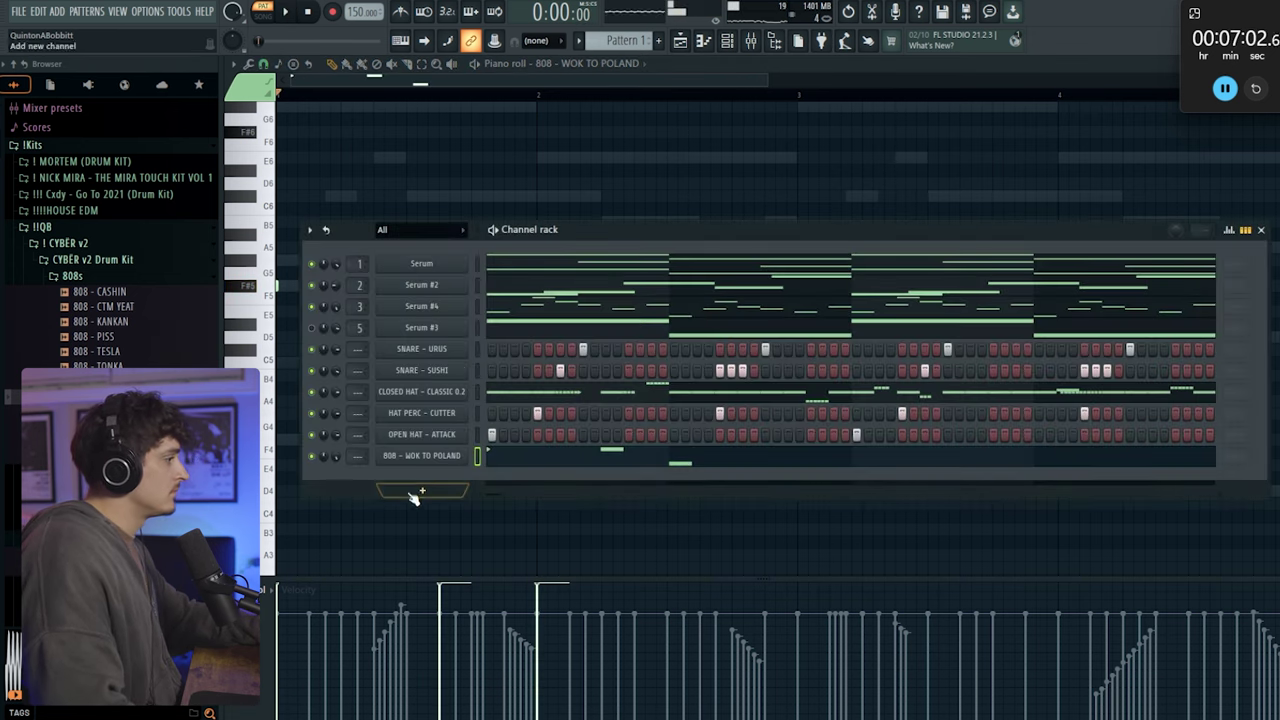
{"action": "left_click", "coordinate": [421, 455]}
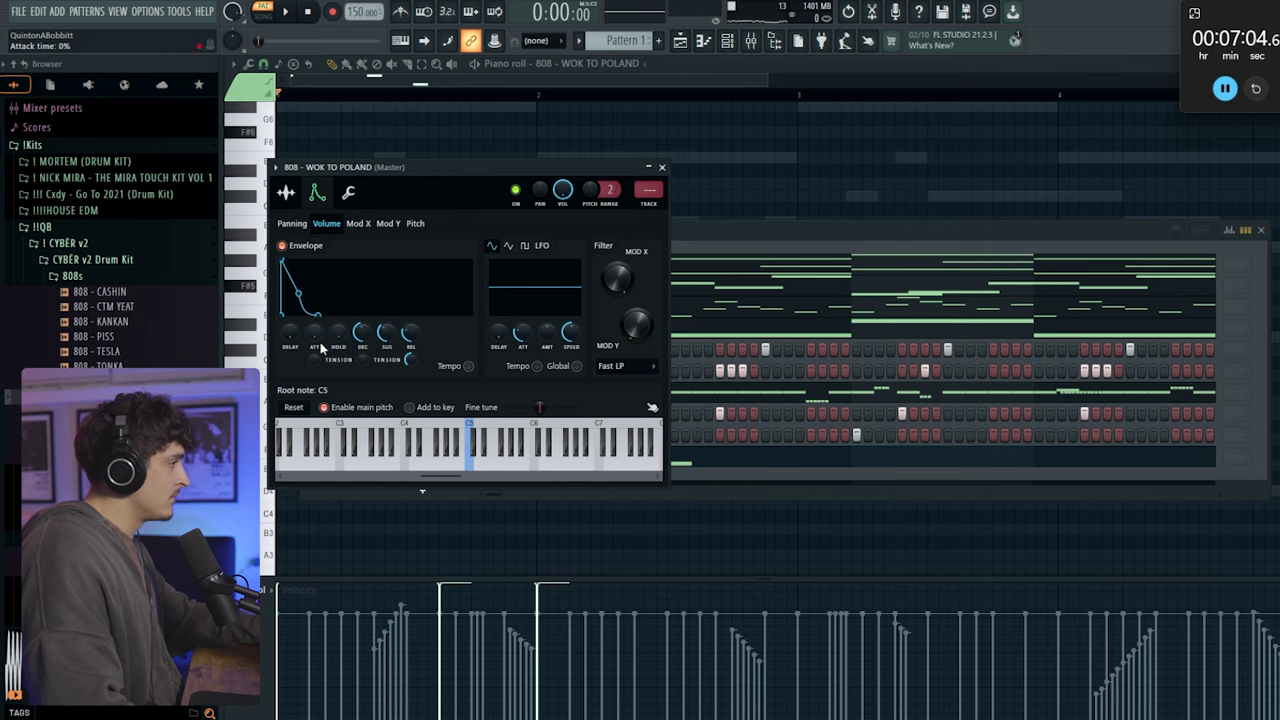
{"action": "left_click", "coordinate": [456, 80]}
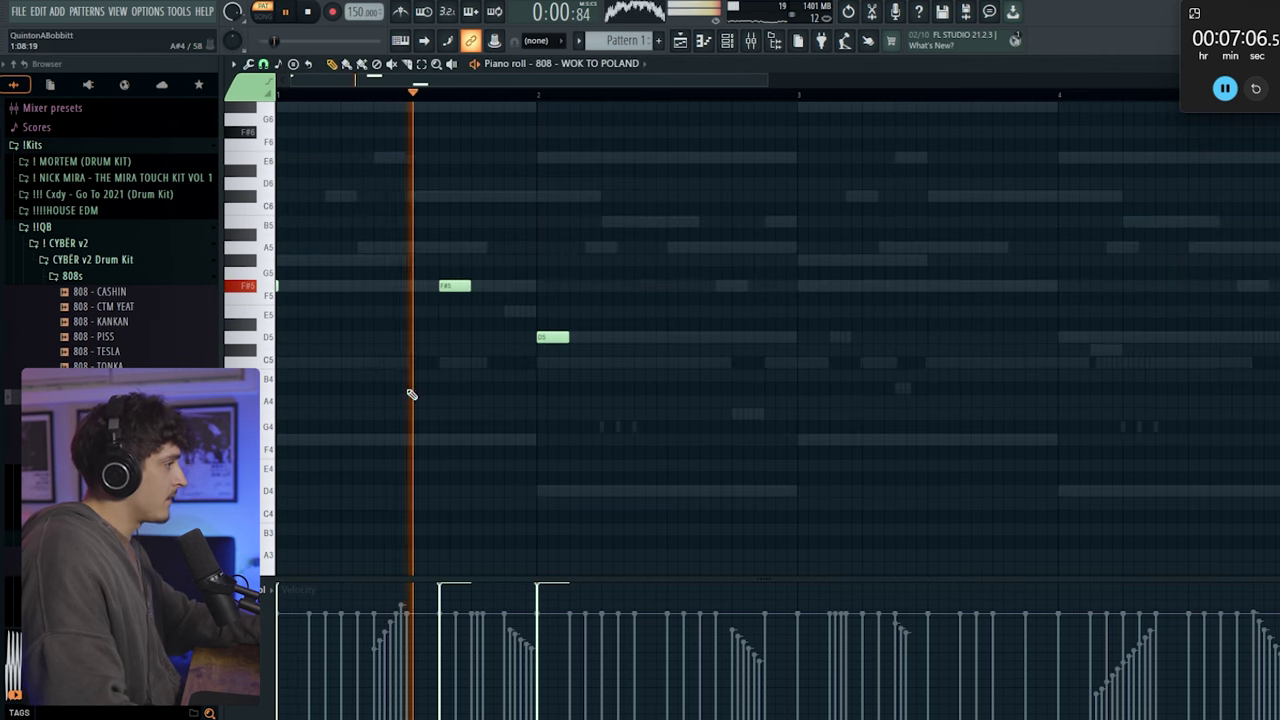
{"action": "key", "text": "space"}
{"action": "key", "text": "space"}
End bar 1 with three short F#5 notes and start bar 2 with an F#6 note followed by D5 on step 3
{"action": "mouse_move", "coordinate": [471, 287]}
{"action": "left_mouse_down"}
{"action": "mouse_move", "coordinate": [500, 287]}
{"action": "mouse_move", "coordinate": [487, 288]}
{"action": "left_mouse_up"}
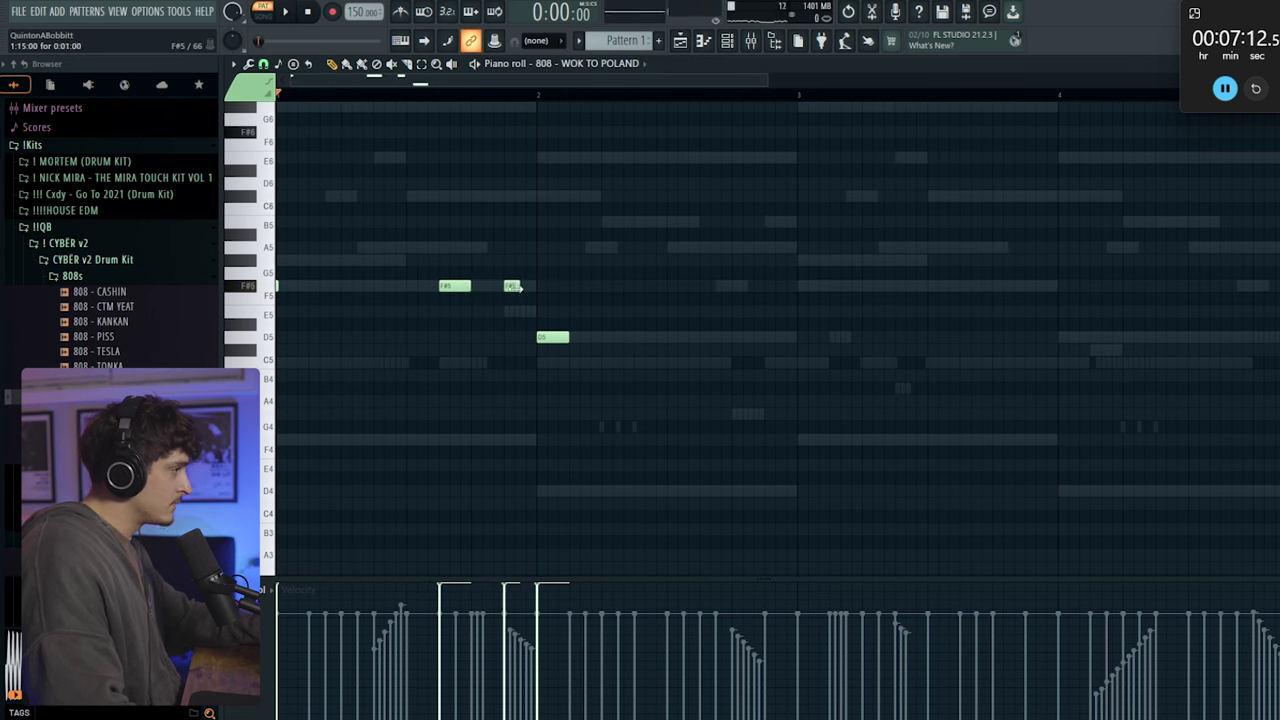
{"action": "left_click_drag", "start_coordinate": [553, 337], "coordinate": [585, 337]}
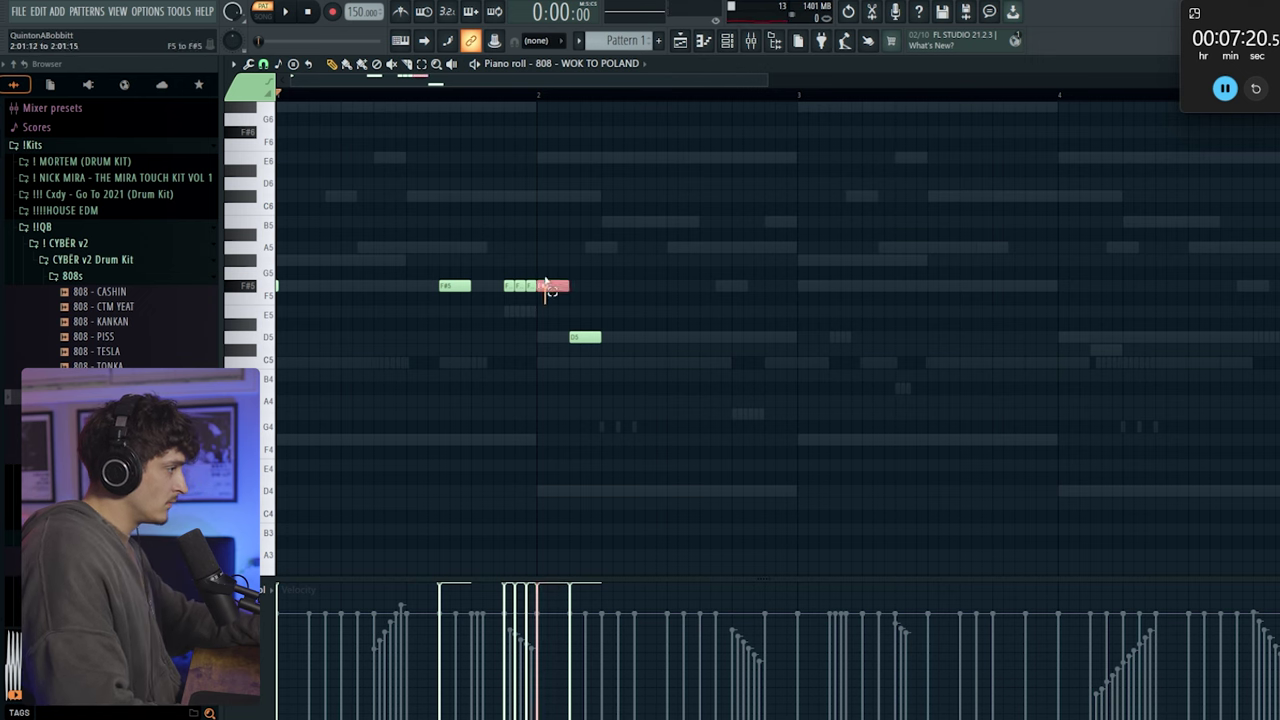
{"action": "key", "text": "ctrl+Up"}
{"action": "key", "text": "space"}
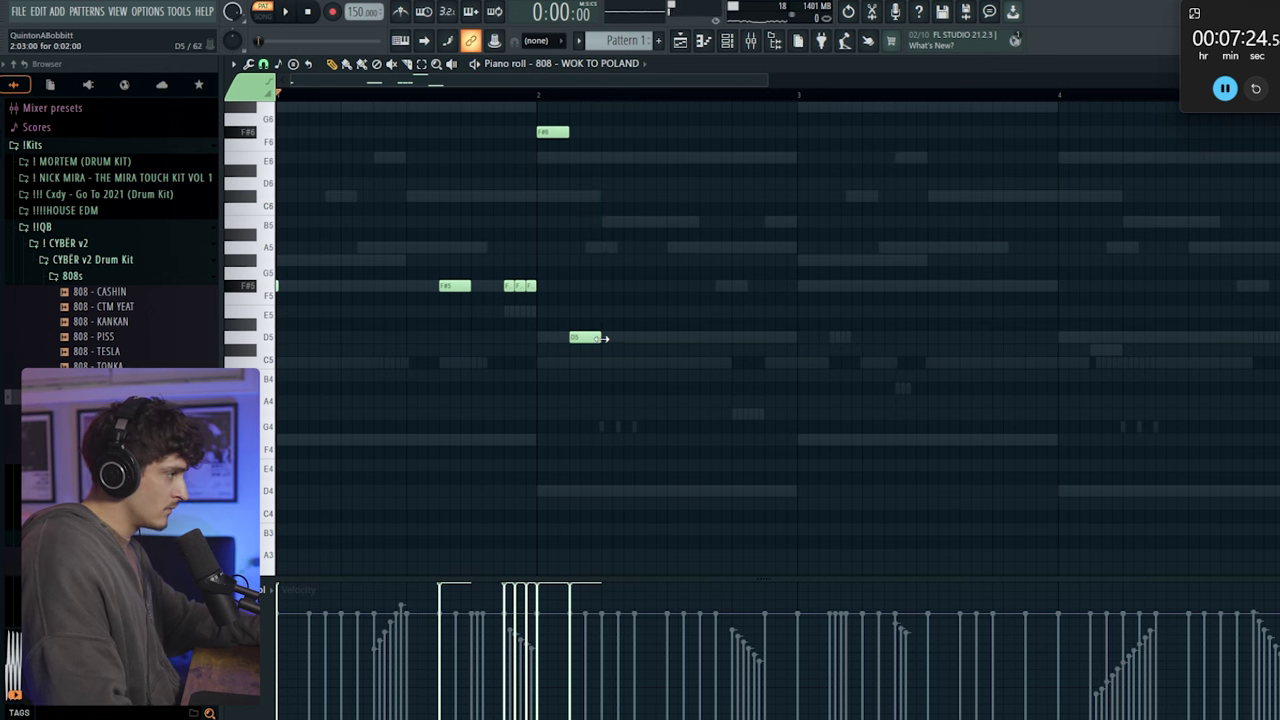
Extend the D5 note to the end of bar 2, slice it into four, and stretch the bar 1 notes to meet one another
{"action": "left_click_drag", "start_coordinate": [665, 348], "coordinate": [797, 350]}
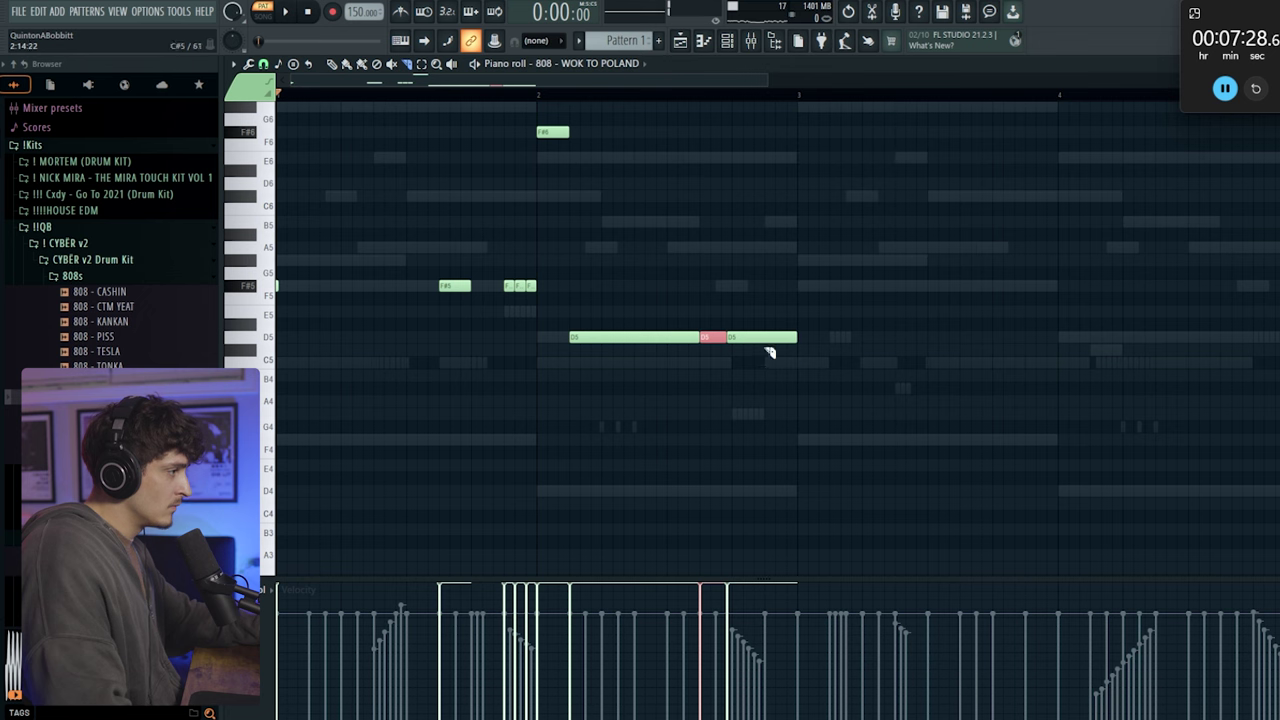
{"action": "key", "text": "space"}
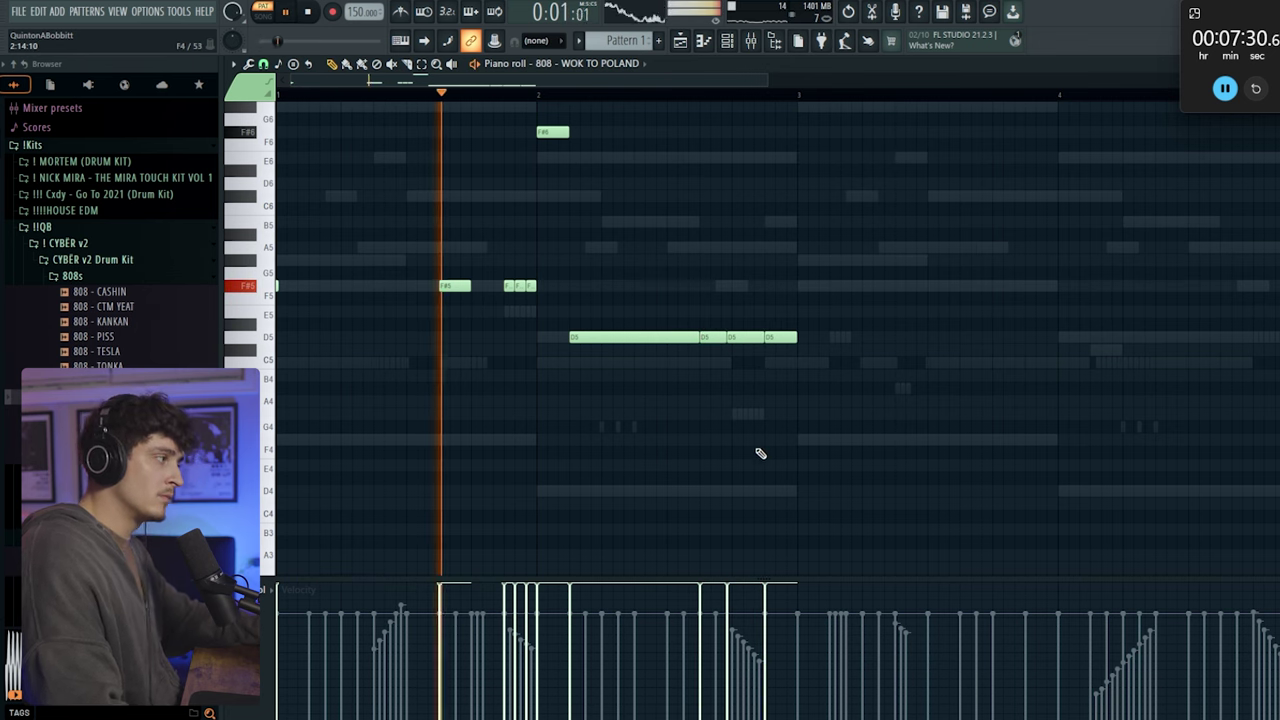
{"action": "key", "text": "ctrl+l"}
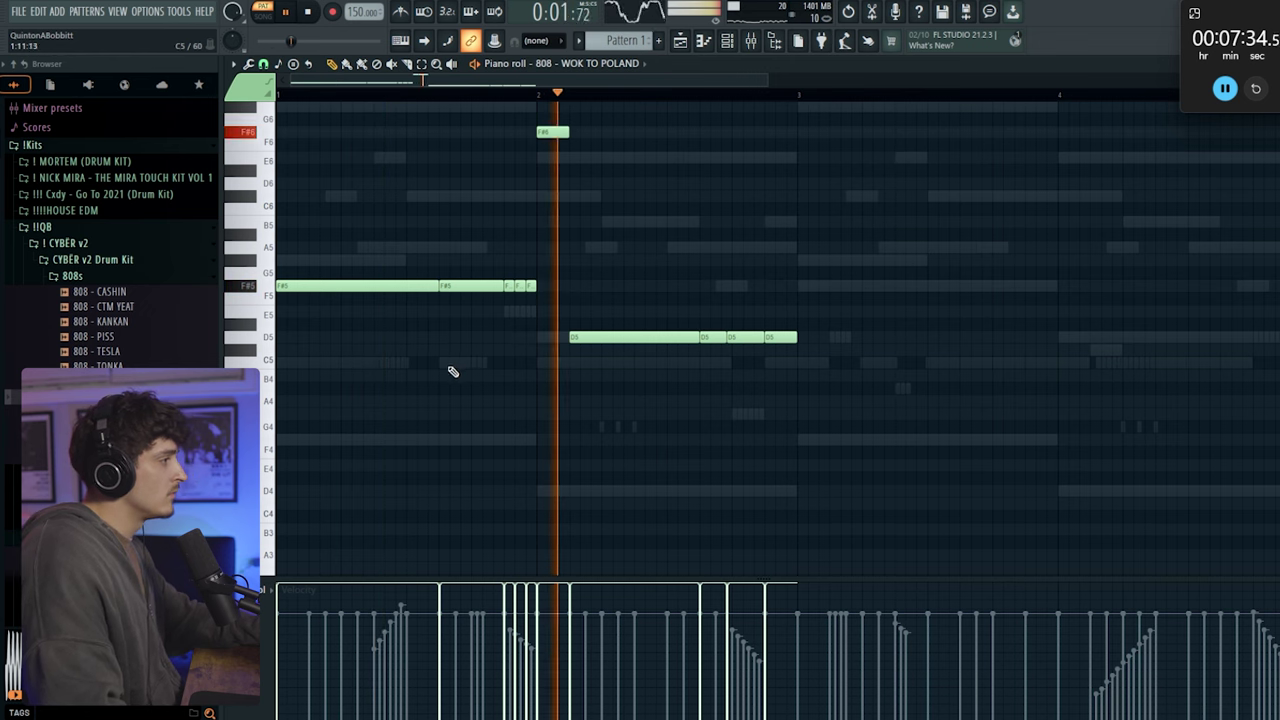
Replace the F#6 and the first long D5 note in bar 2 with shorter D5 notes on steps 5 and 7
{"action": "right_click", "coordinate": [552, 130]}
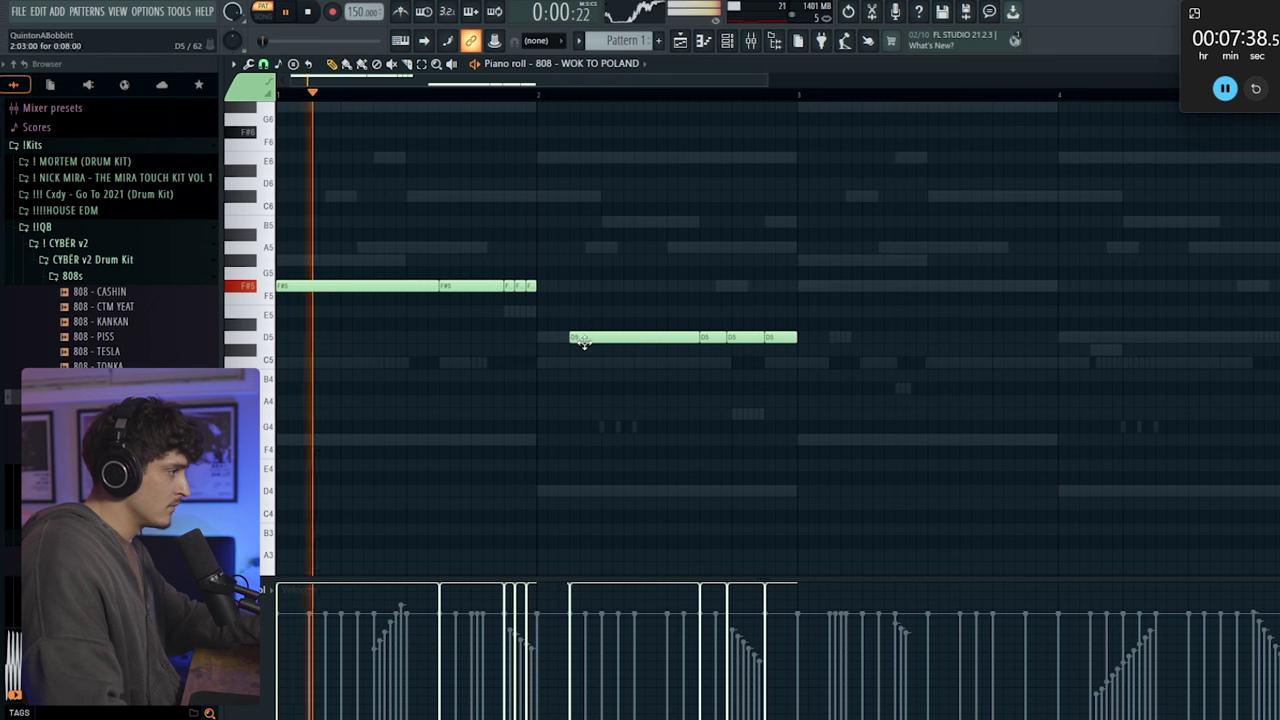
{"action": "right_click", "coordinate": [584, 341]}
{"action": "left_click", "coordinate": [603, 340]}
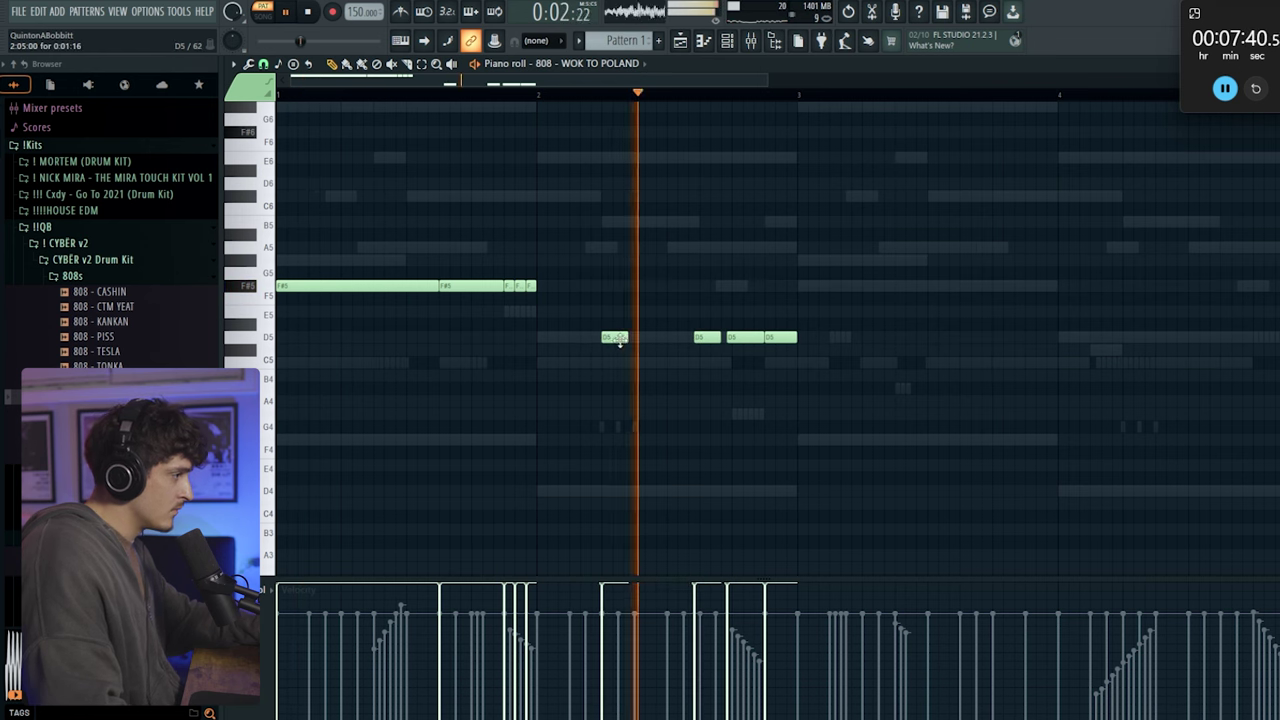
{"action": "left_click_drag", "start_coordinate": [690, 344], "coordinate": [685, 344]}
{"action": "key", "text": "space"}
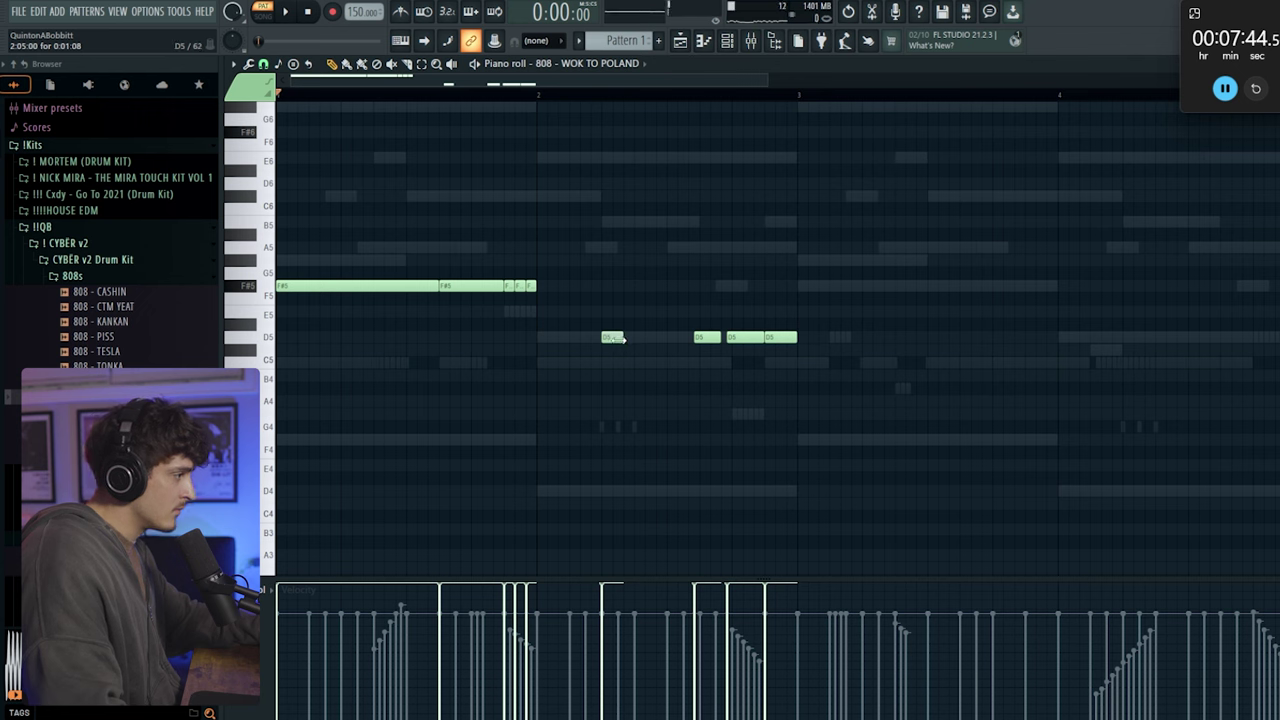
{"action": "key", "text": "space"}
{"action": "left_click_drag", "start_coordinate": [655, 338], "coordinate": [692, 345]}
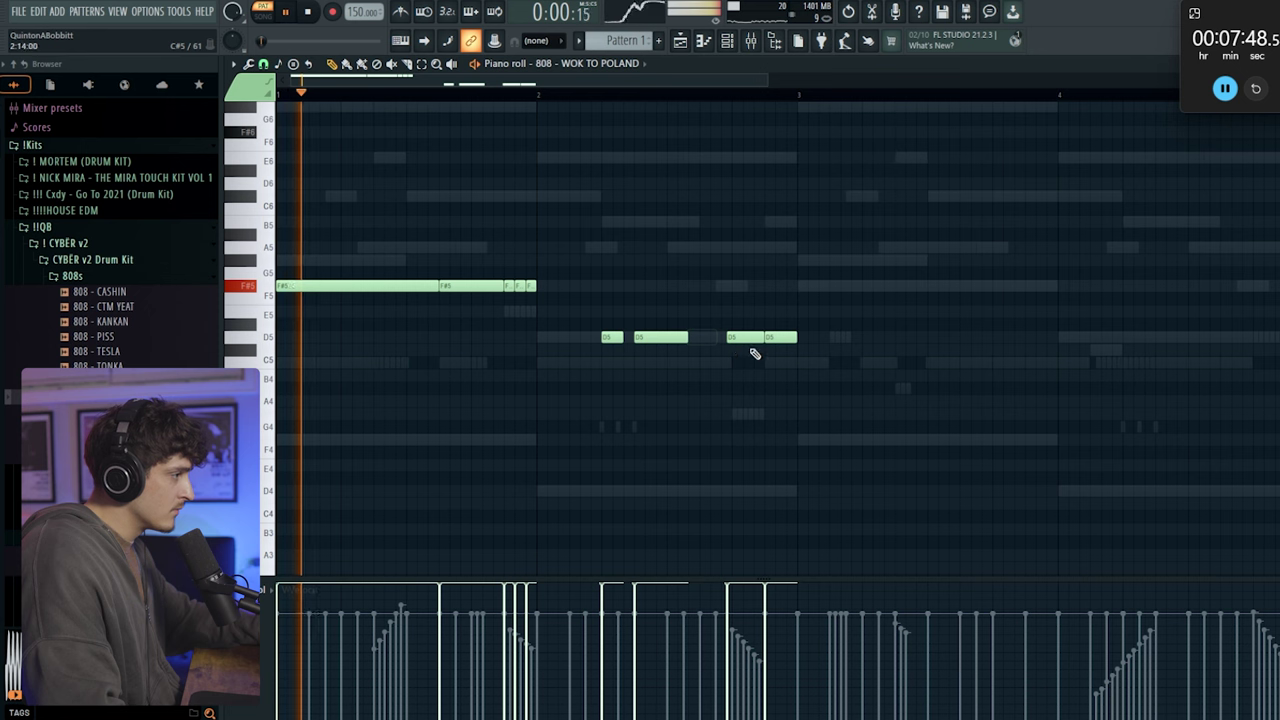
Delete the last two D5 notes in bar 2 and set the piano roll snap to Step
{"action": "right_click", "coordinate": [776, 339]}
{"action": "right_click", "coordinate": [746, 339]}
{"action": "left_click", "coordinate": [263, 64]}
{"action": "left_click", "coordinate": [303, 198]}
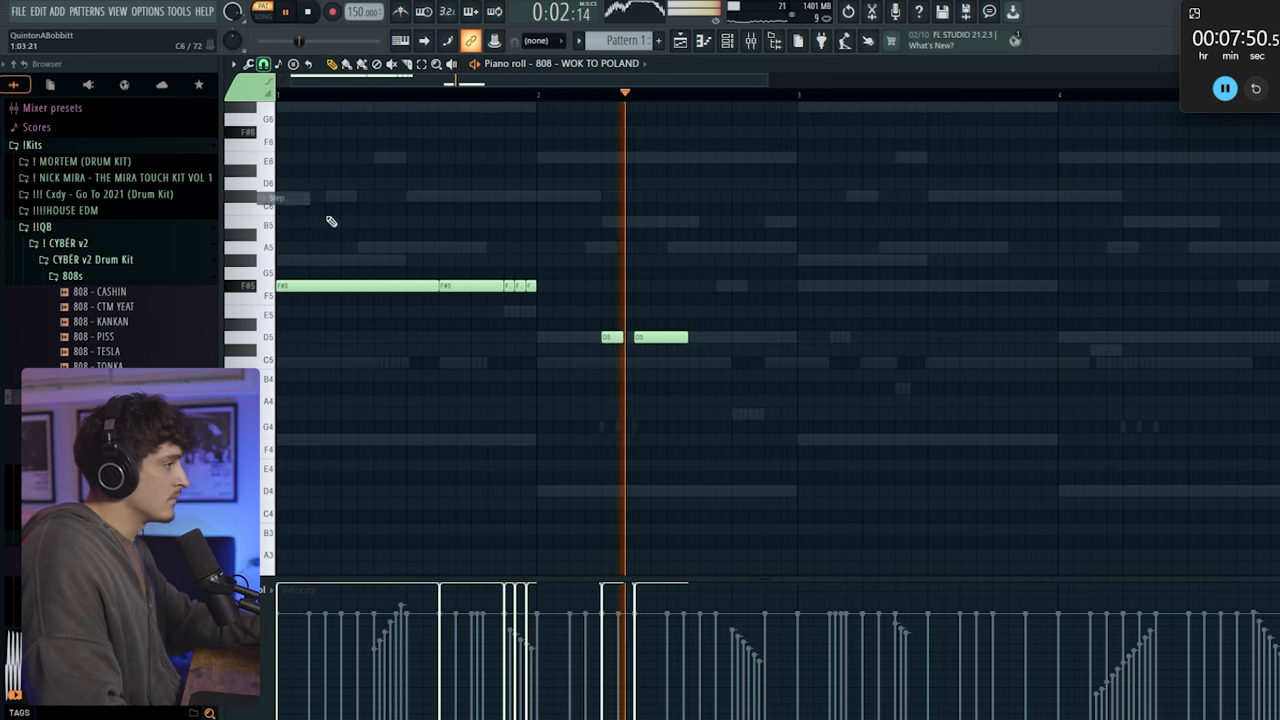
Extend the D5 note on step 7 of bar 2 to step 13 and fill the rest of the bar with another D5
{"action": "key", "text": "space"}
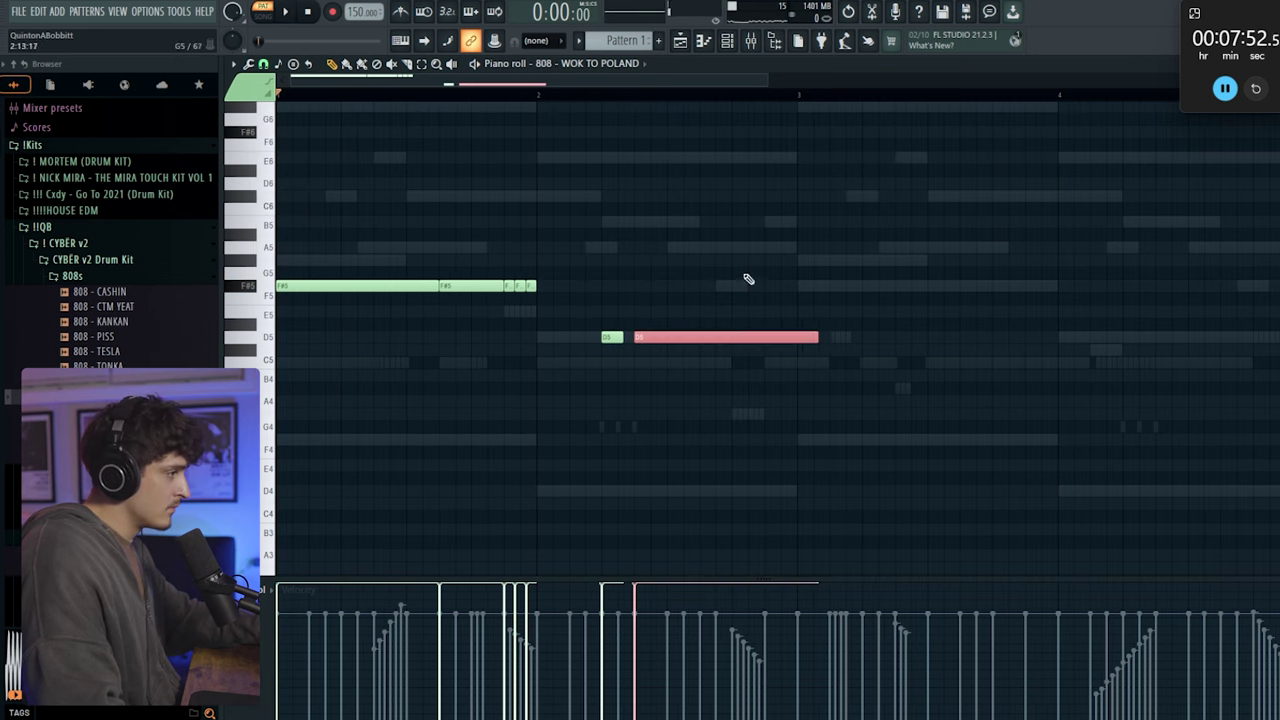
{"action": "key", "text": "space"}
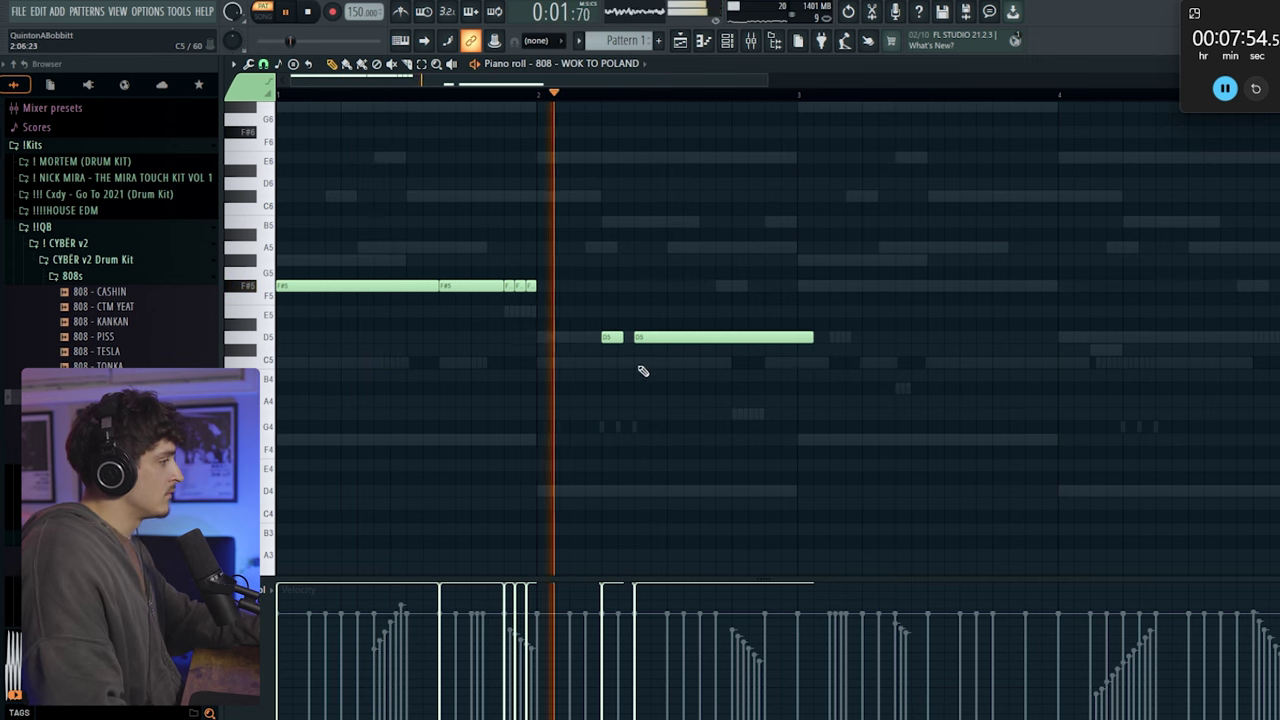
{"action": "left_click_drag", "start_coordinate": [813, 337], "coordinate": [733, 341]}
{"action": "left_click", "coordinate": [740, 341]}
{"action": "left_click_drag", "start_coordinate": [820, 338], "coordinate": [788, 343]}
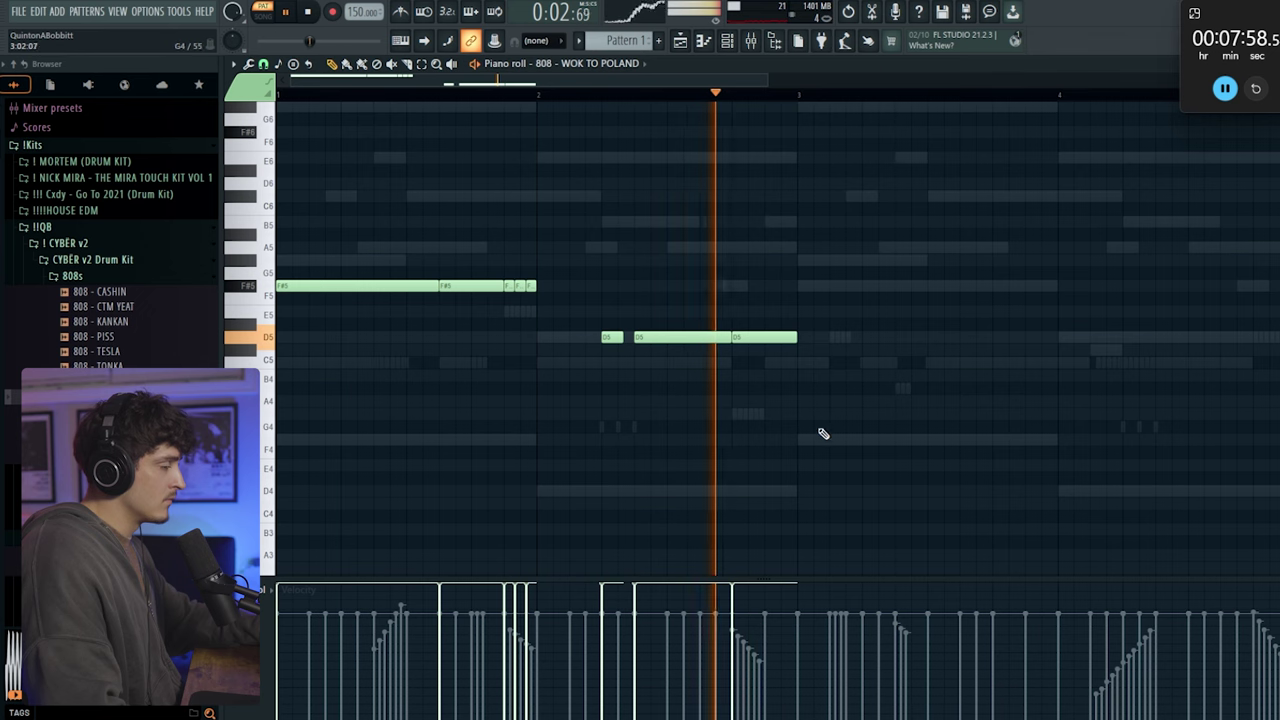
Duplicate the two-bar 808 line into bars 3 and 4 and shorten bar 3's second F#5 note to two steps
{"action": "key", "text": "ctrl+b"}
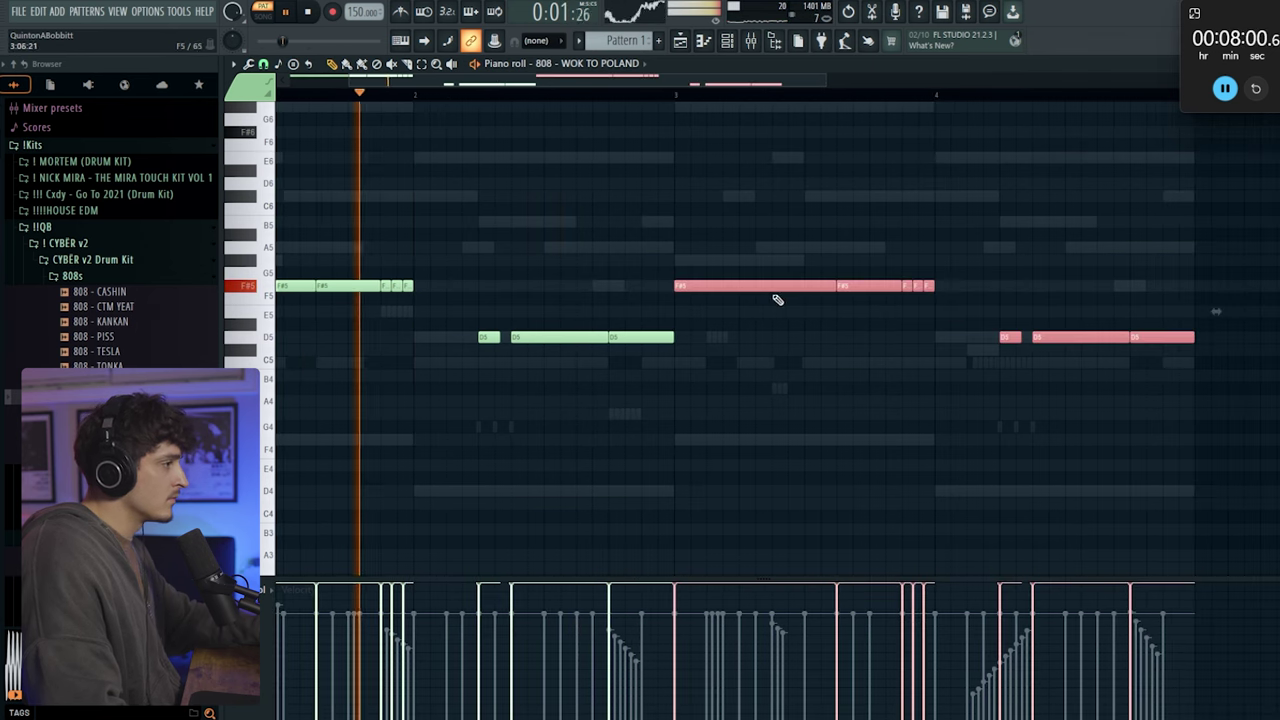
{"action": "key", "text": "ctrl+d"}
{"action": "left_click_drag", "start_coordinate": [901, 290], "coordinate": [873, 296]}
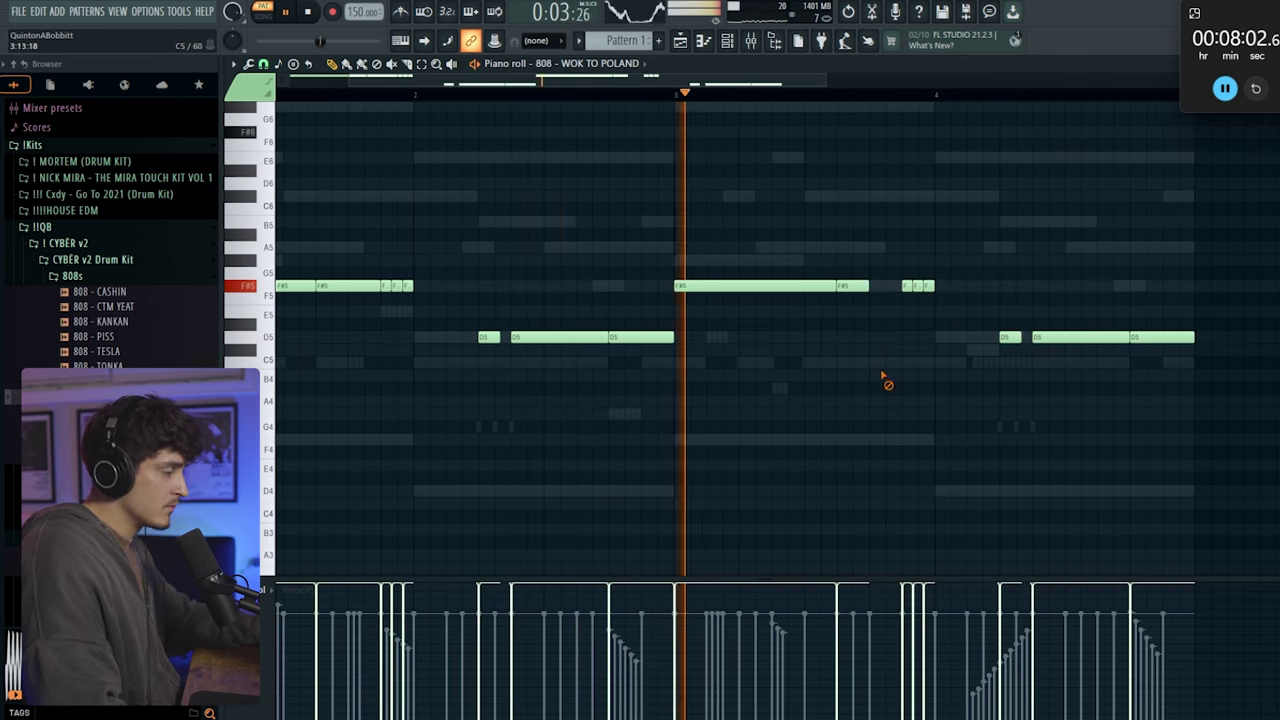
Add a two-step F#6 note on step 13 of bar 3 in the 808 line and play the pattern
{"action": "scroll", "coordinate": [703, 120], "scroll_direction": "down", "scroll_amount": 2}
{"action": "key", "text": "space"}
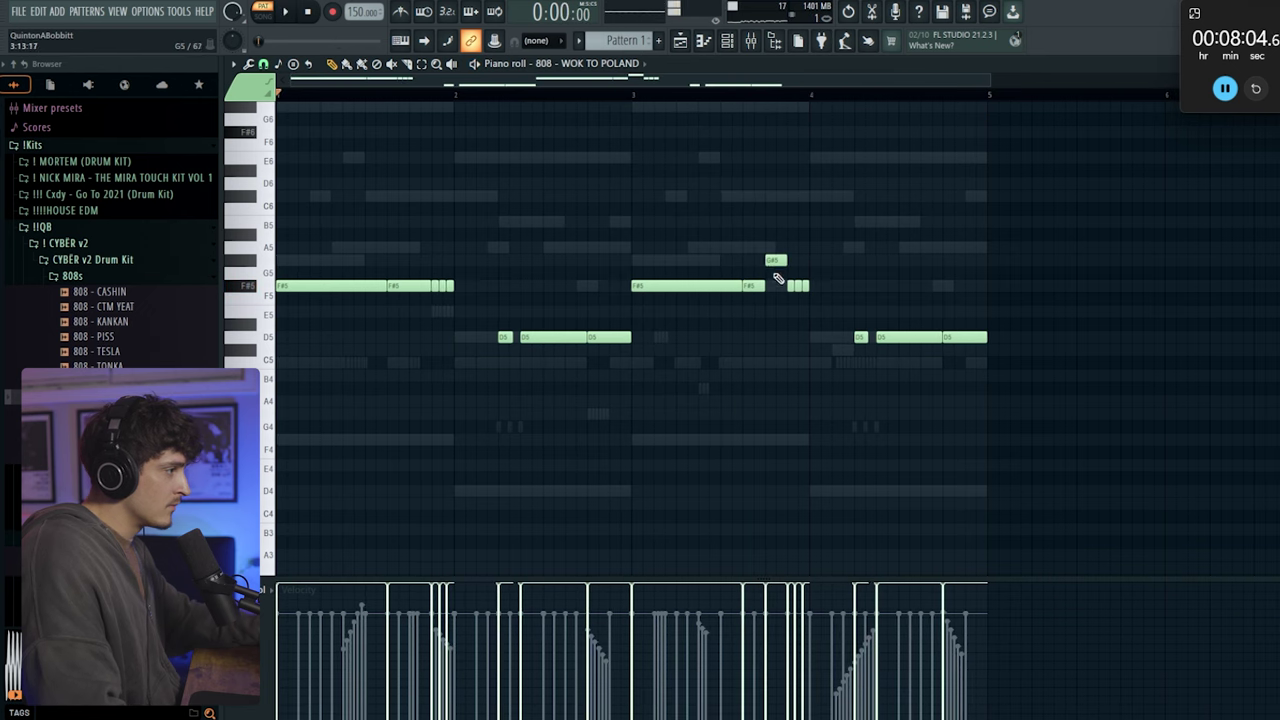
{"action": "key", "text": "ctrl+Up"}
{"action": "key", "text": "shift+Down"}
{"action": "key", "text": "space"}
{"action": "key", "text": "space"}
{"action": "key", "text": "shift+Down"}
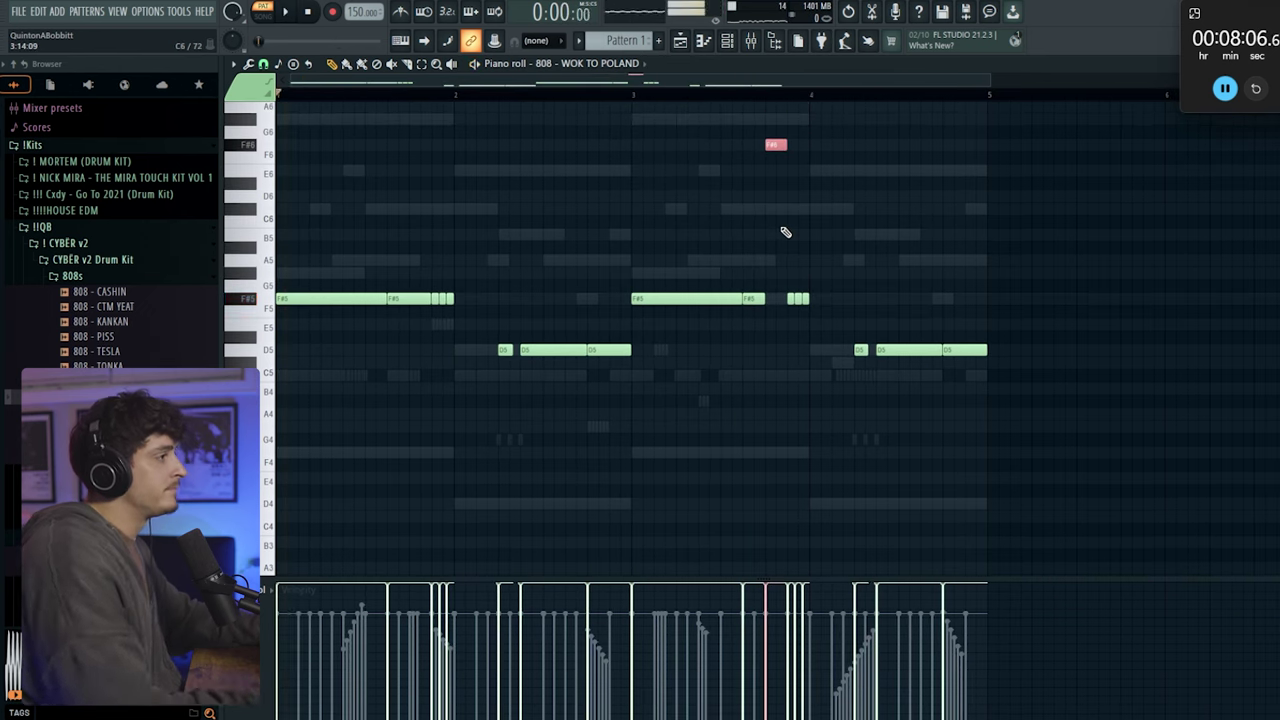
{"action": "key", "text": "space"}
{"action": "left_click", "coordinate": [738, 229], "text": "ctrl"}
{"action": "scroll", "coordinate": [566, 88], "scroll_direction": "down", "scroll_amount": 3}
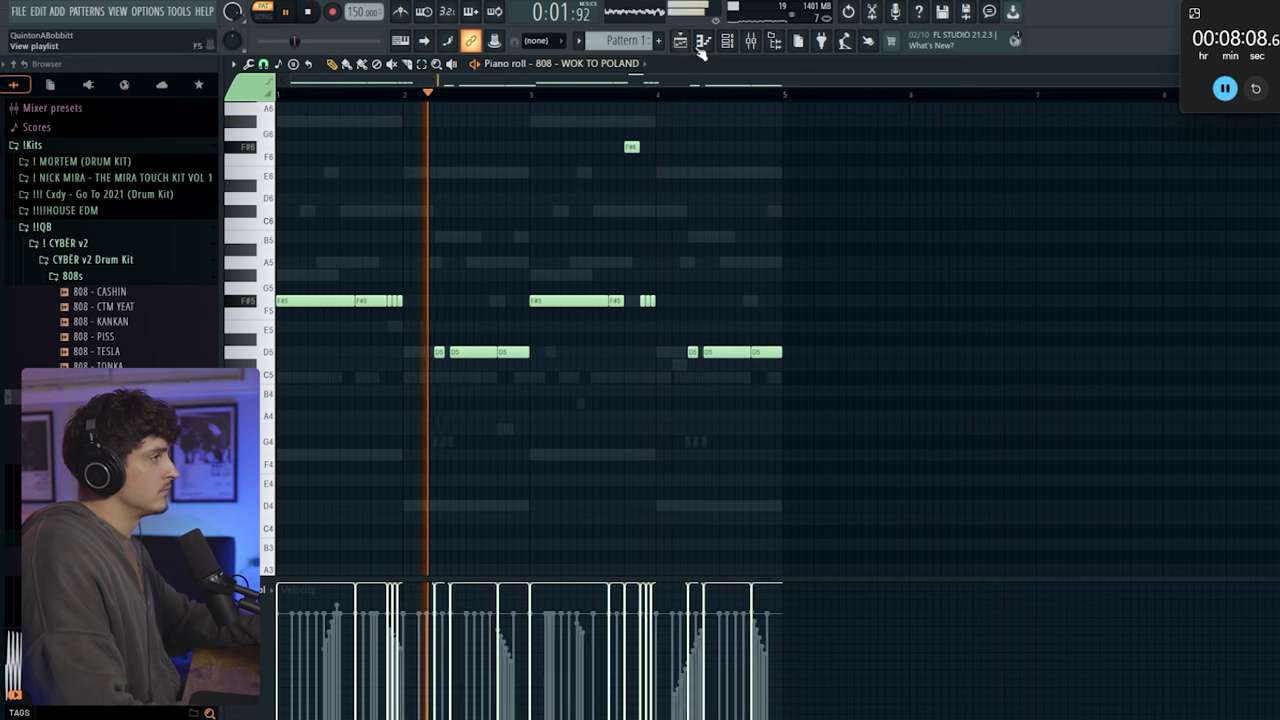
Slice the final D5 note of bar 4 in the 808 line and raise its last part one octave to D6
{"action": "left_click", "coordinate": [727, 42]}
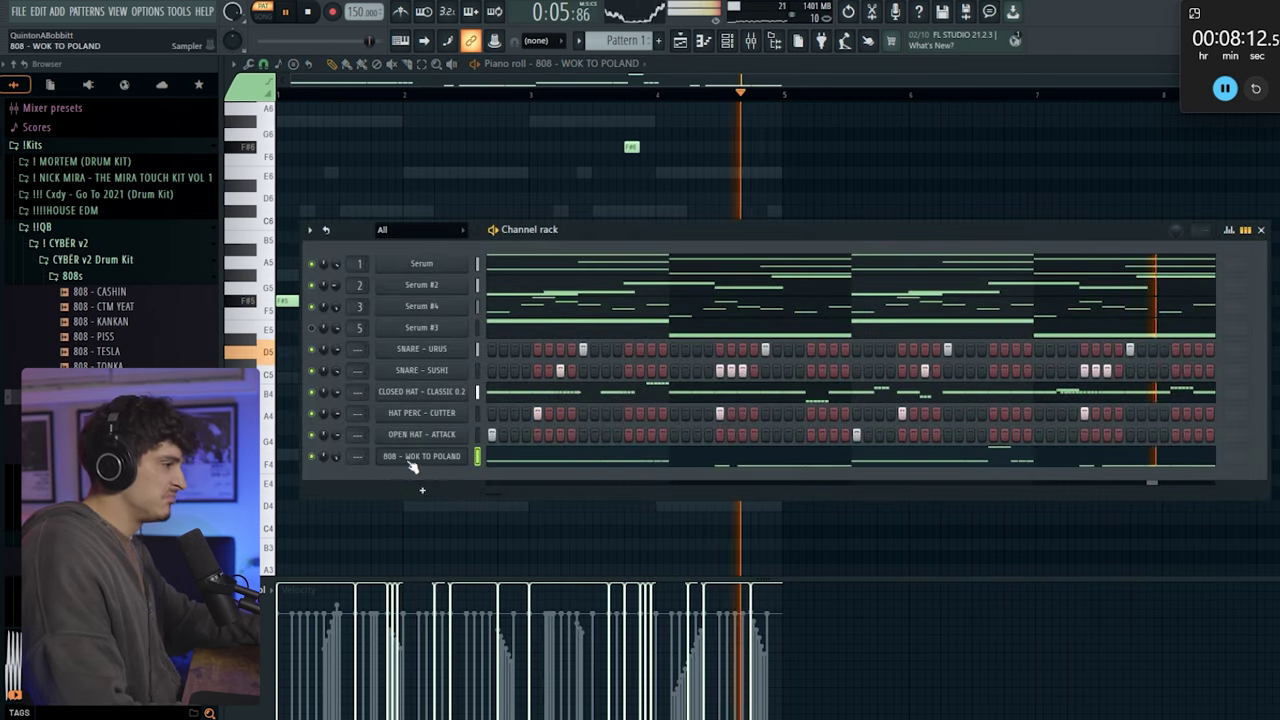
{"action": "left_click", "coordinate": [514, 68]}
{"action": "key", "text": "c"}
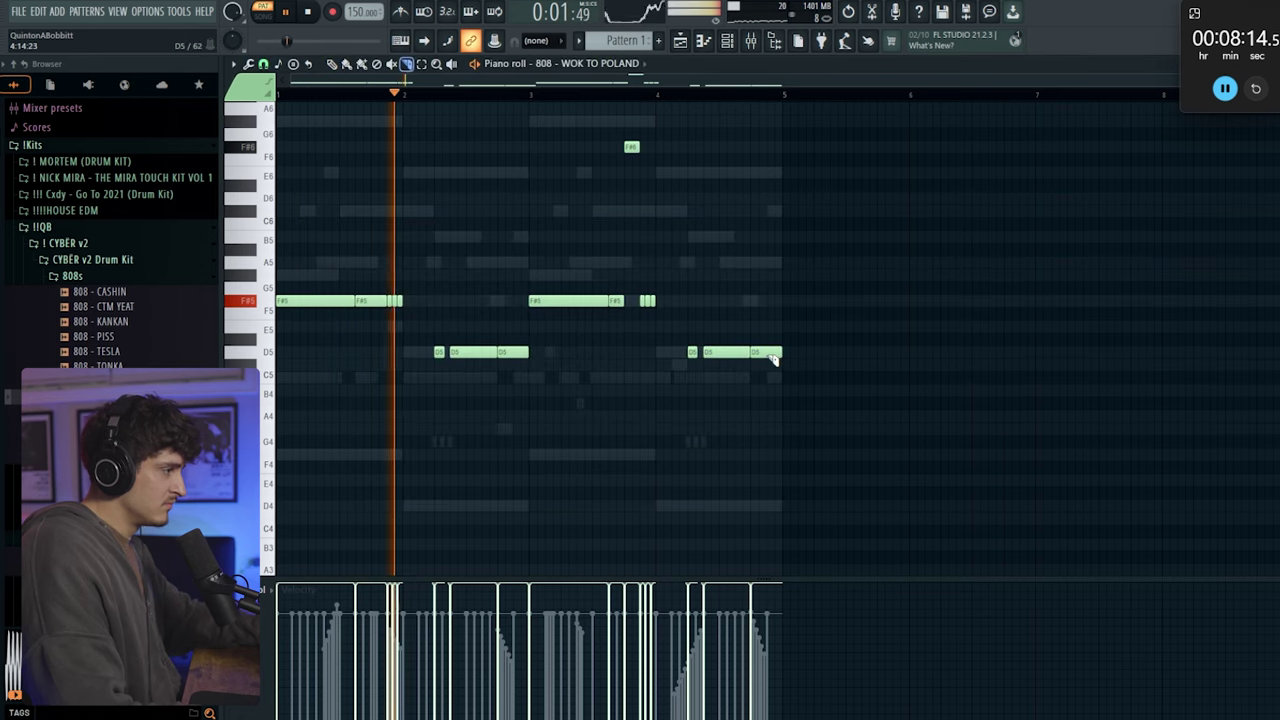
{"action": "left_click_drag", "start_coordinate": [767, 346], "coordinate": [768, 375]}
{"action": "key", "text": "p"}
{"action": "key", "text": "ctrl+Up"}
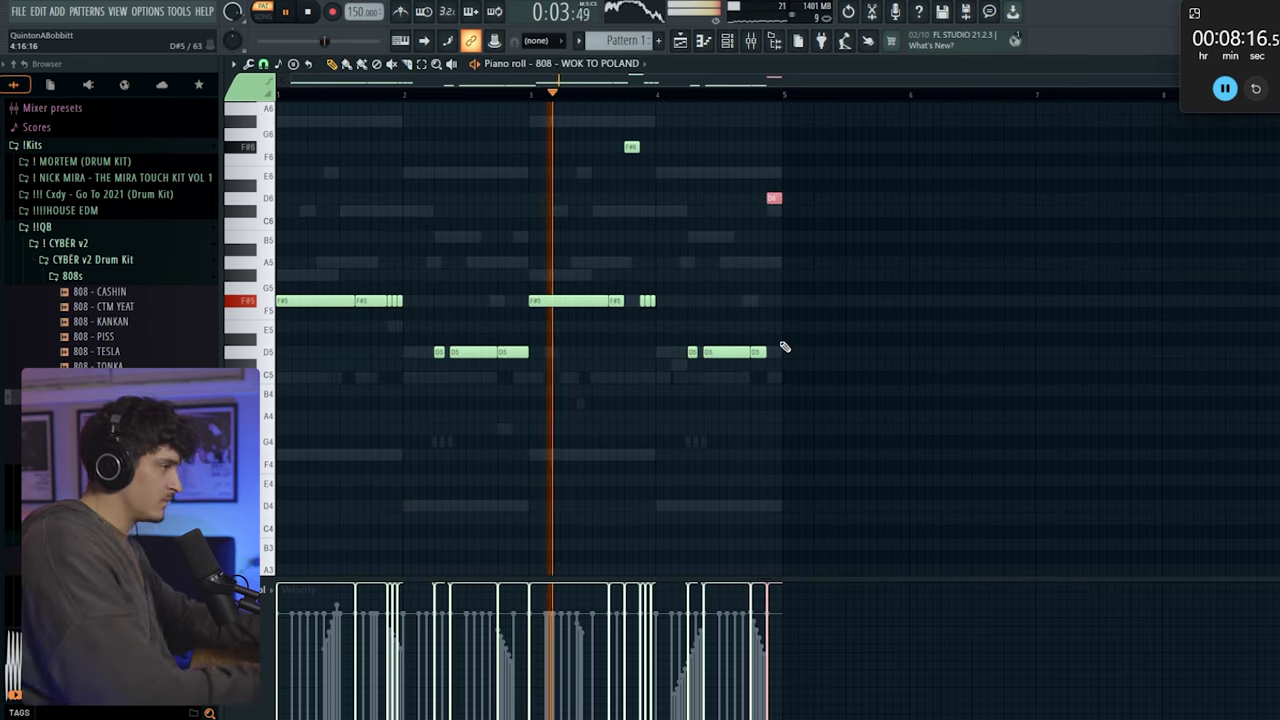
{"action": "left_click", "coordinate": [908, 380], "text": "ctrl"}
Add the KICK - MERP sample from the CYBËR v2 Drum Kit's KICKS folder to the channel rack
{"action": "left_click", "coordinate": [727, 41]}
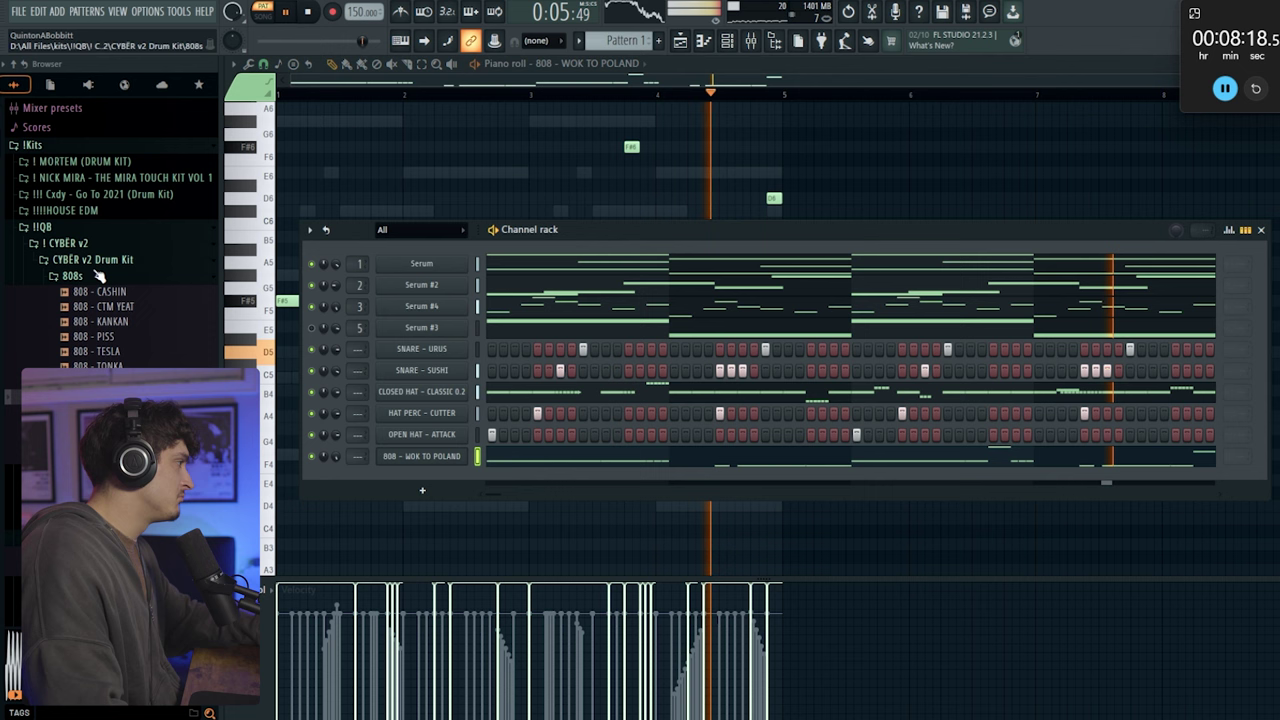
{"action": "left_click", "coordinate": [78, 275]}
{"action": "left_click", "coordinate": [72, 245]}
{"action": "left_click", "coordinate": [72, 245]}
{"action": "key", "text": "space"}
{"action": "left_click", "coordinate": [92, 374]}
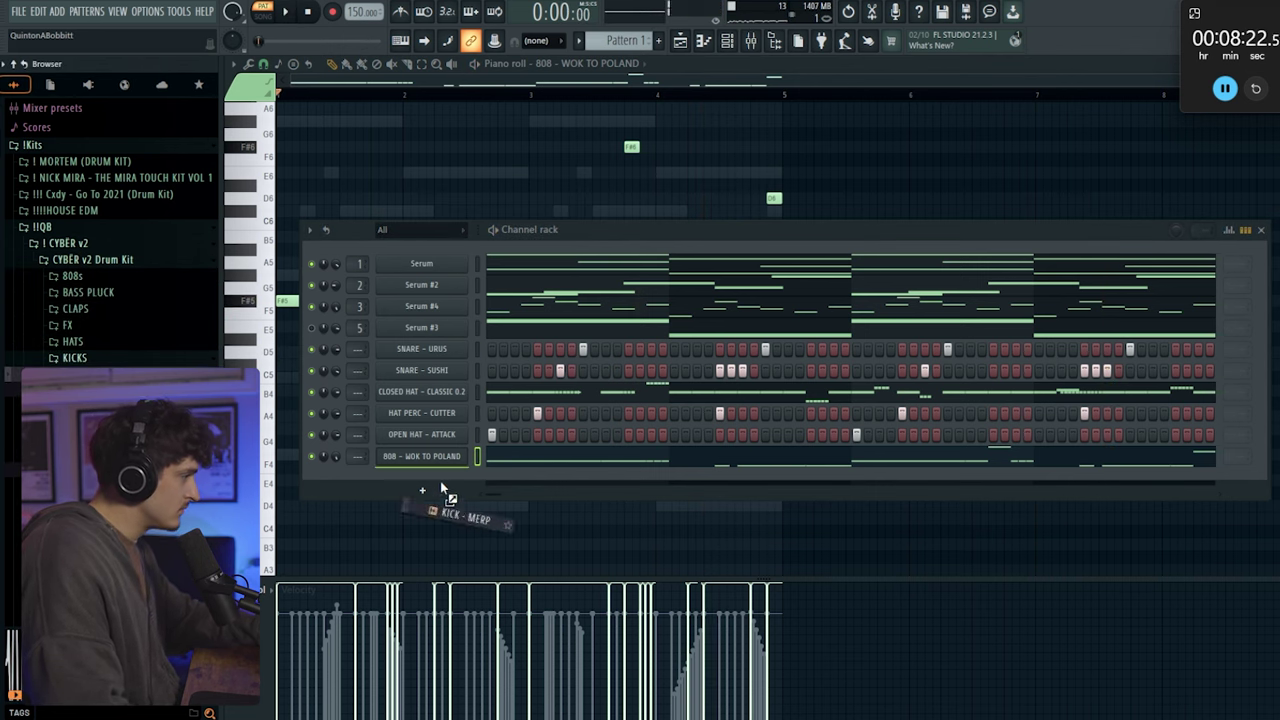
{"action": "left_click_drag", "start_coordinate": [440, 481], "coordinate": [441, 482]}
Place KICK - MERP hits on steps 1, 7, 21, 27 and 29 and play the pattern
{"action": "key", "text": "space"}
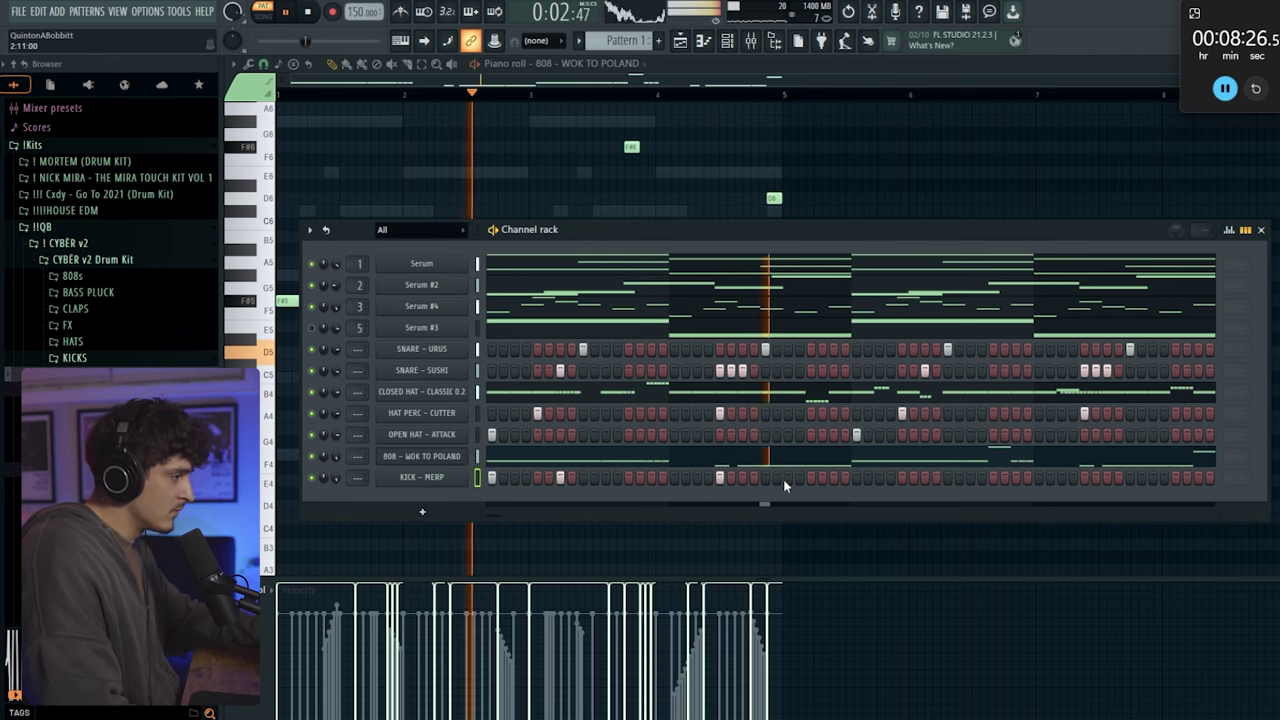
{"action": "right_click", "coordinate": [430, 478]}
{"action": "left_click", "coordinate": [500, 460]}
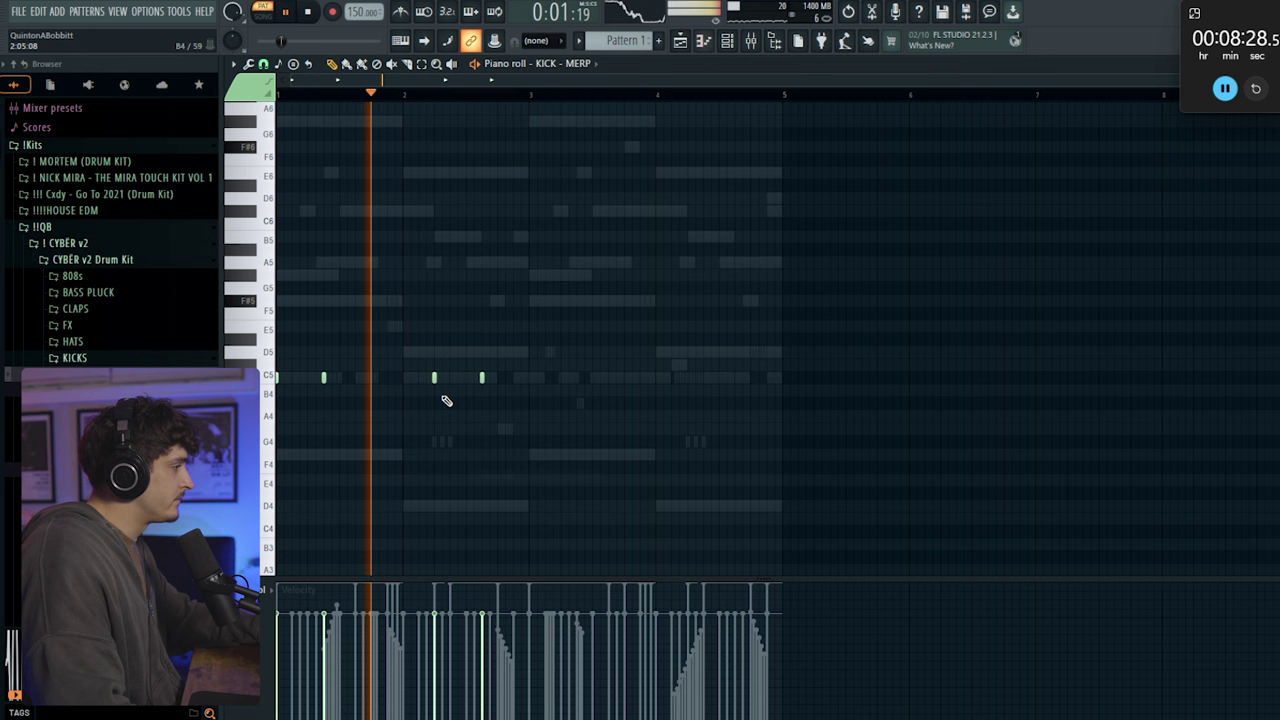
{"action": "left_click", "coordinate": [497, 377]}
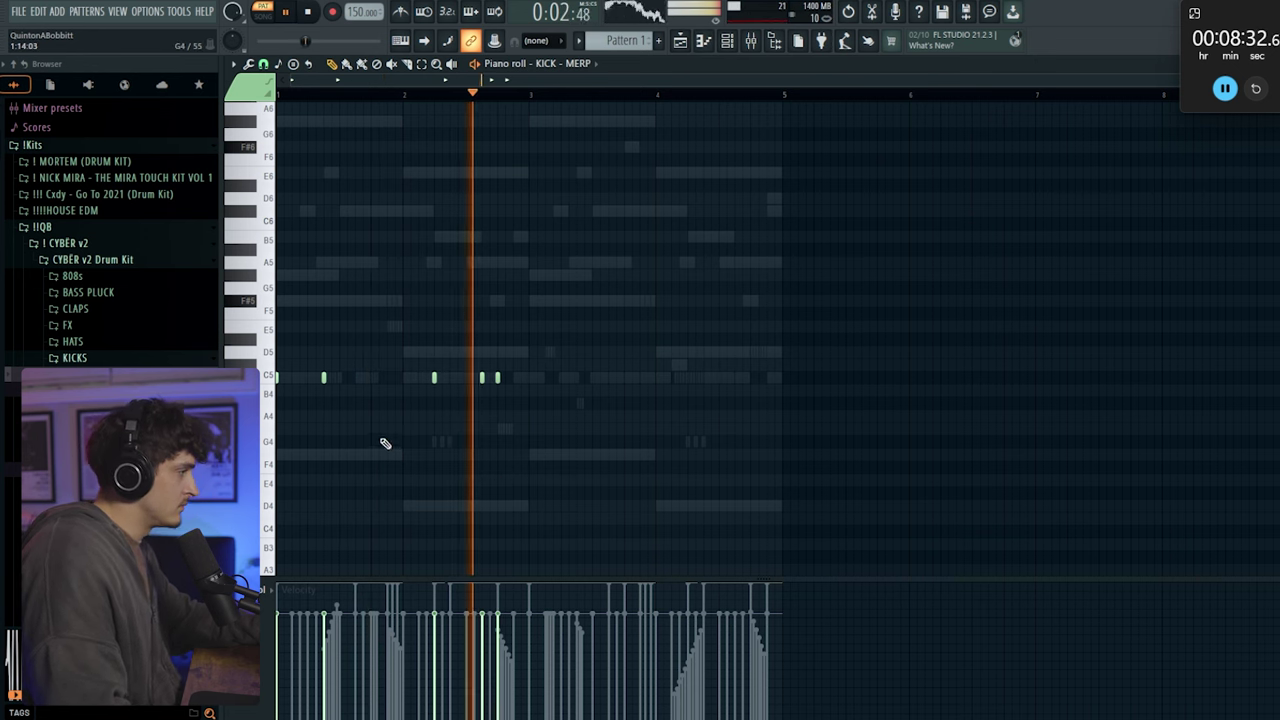
{"action": "key", "text": "space"}
{"action": "key", "text": "space"}
Duplicate the two-bar KICK - MERP pattern into bars 3 and 4
{"action": "left_click_drag", "start_coordinate": [530, 96], "coordinate": [281, 96]}
{"action": "key", "text": "ctrl+b"}
{"action": "left_click", "coordinate": [327, 95], "text": "ctrl"}
{"action": "left_click", "coordinate": [316, 109]}
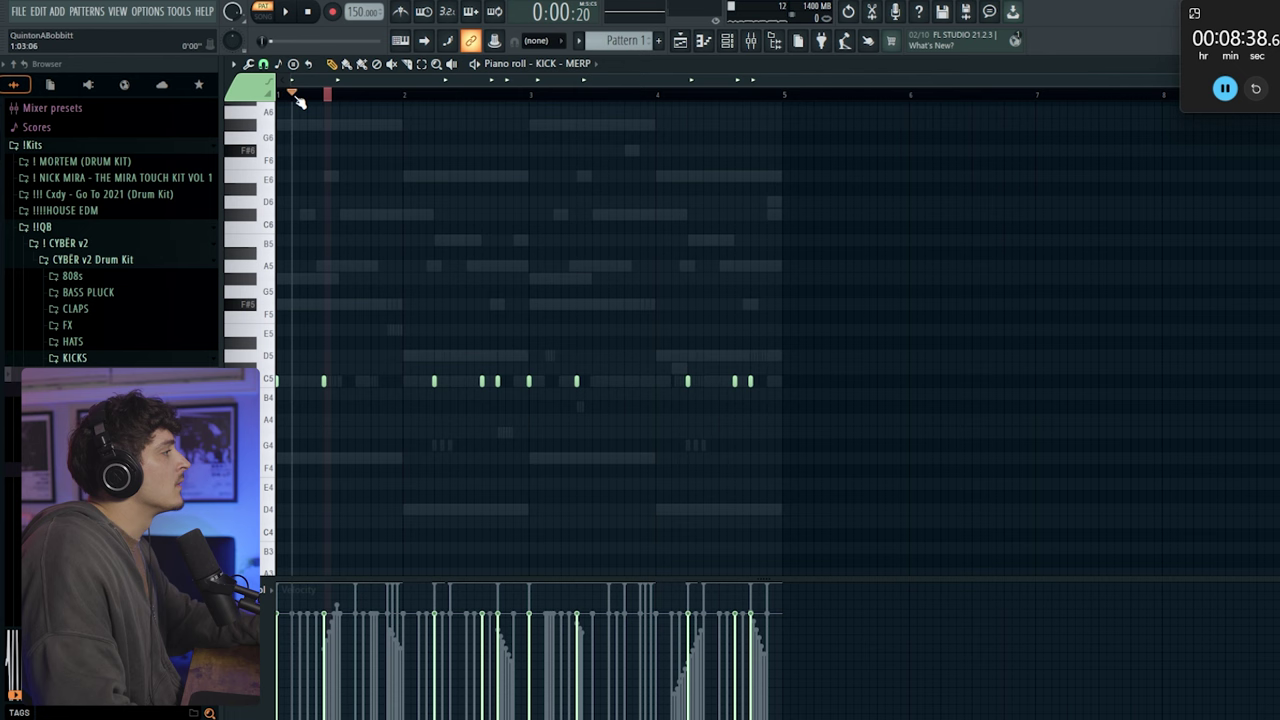
Raise the KICK - MERP sample's volume multiplier to 109% and slightly lower the CLOSED HAT - CLASSIC 0.2 channel volume
{"action": "key", "text": "F6"}
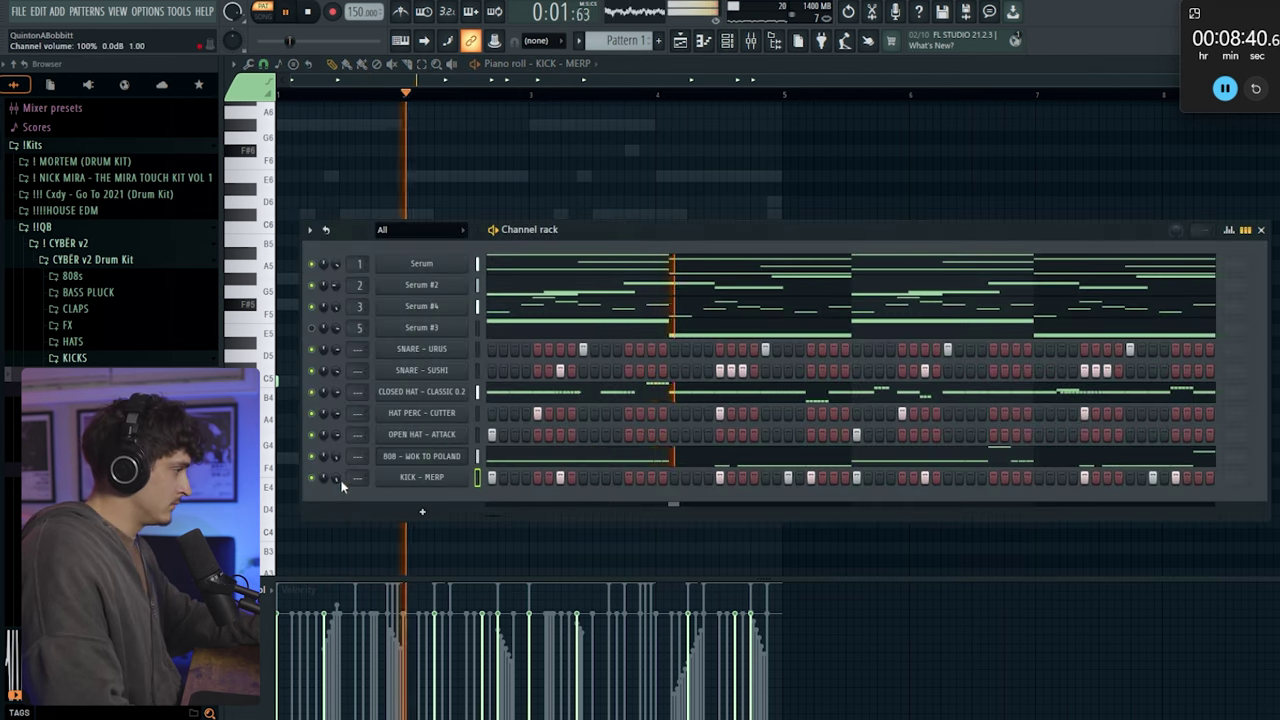
{"action": "left_click", "coordinate": [415, 480]}
{"action": "left_click", "coordinate": [367, 212]}
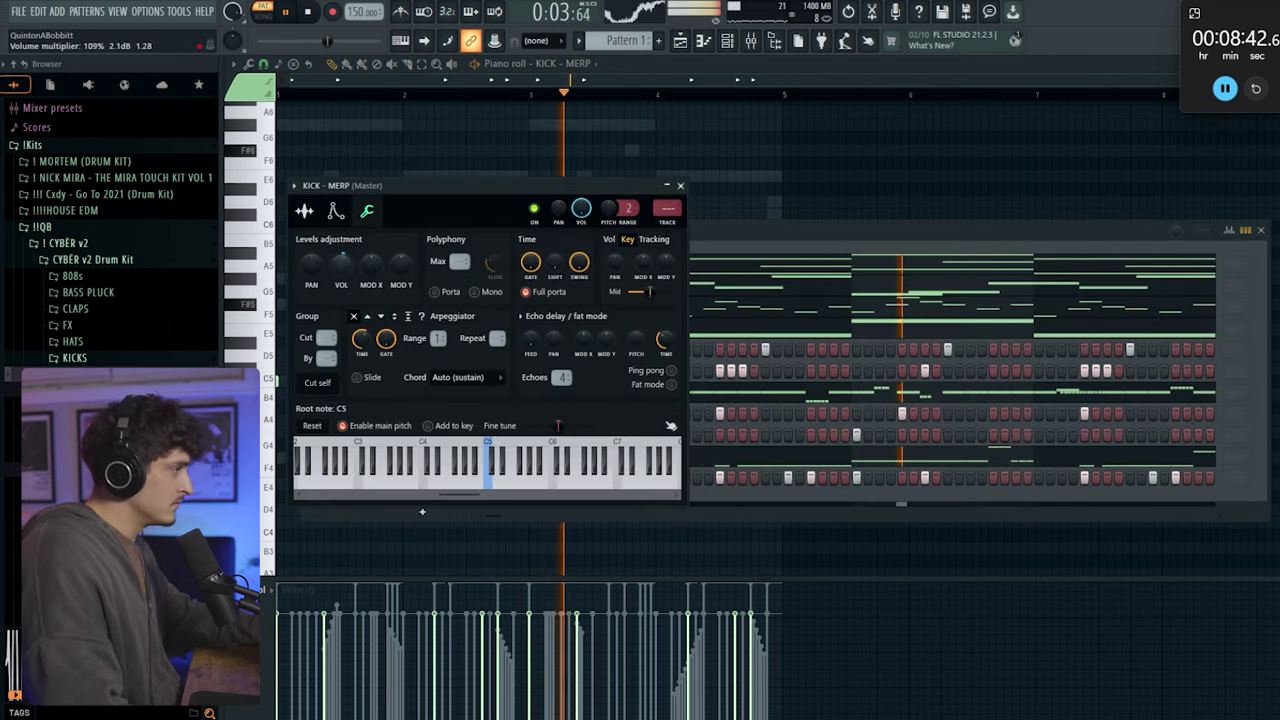
{"action": "left_click", "coordinate": [681, 186]}
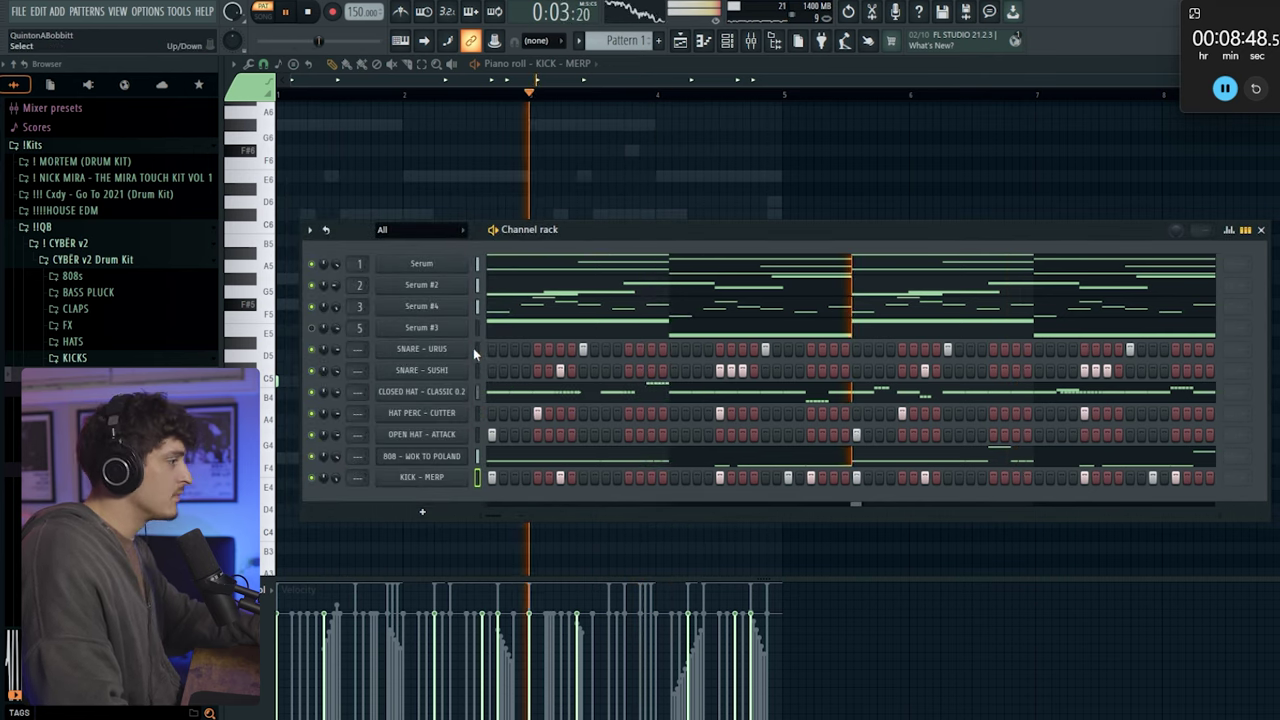
{"action": "left_click_drag", "start_coordinate": [336, 391], "coordinate": [336, 395]}
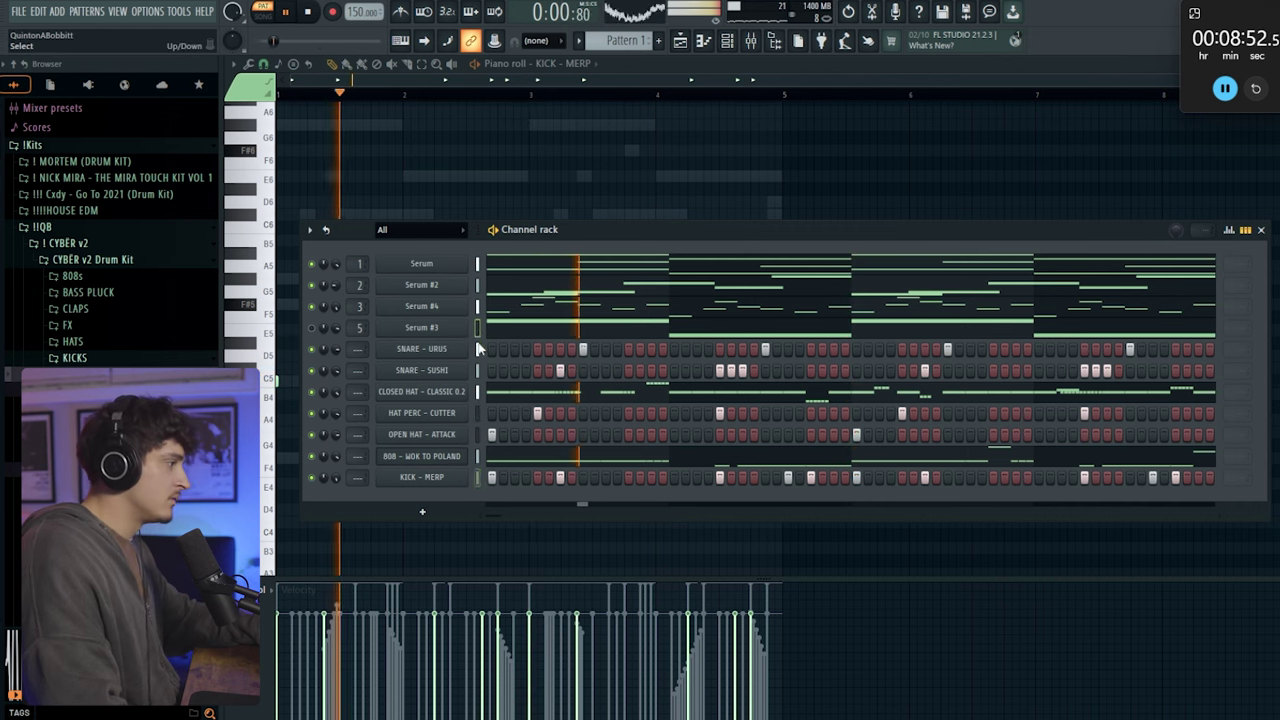
Route the channels from Serum #3 through KICK - MERP to consecutive mixer tracks starting at Insert 7
{"action": "left_click", "coordinate": [746, 42]}
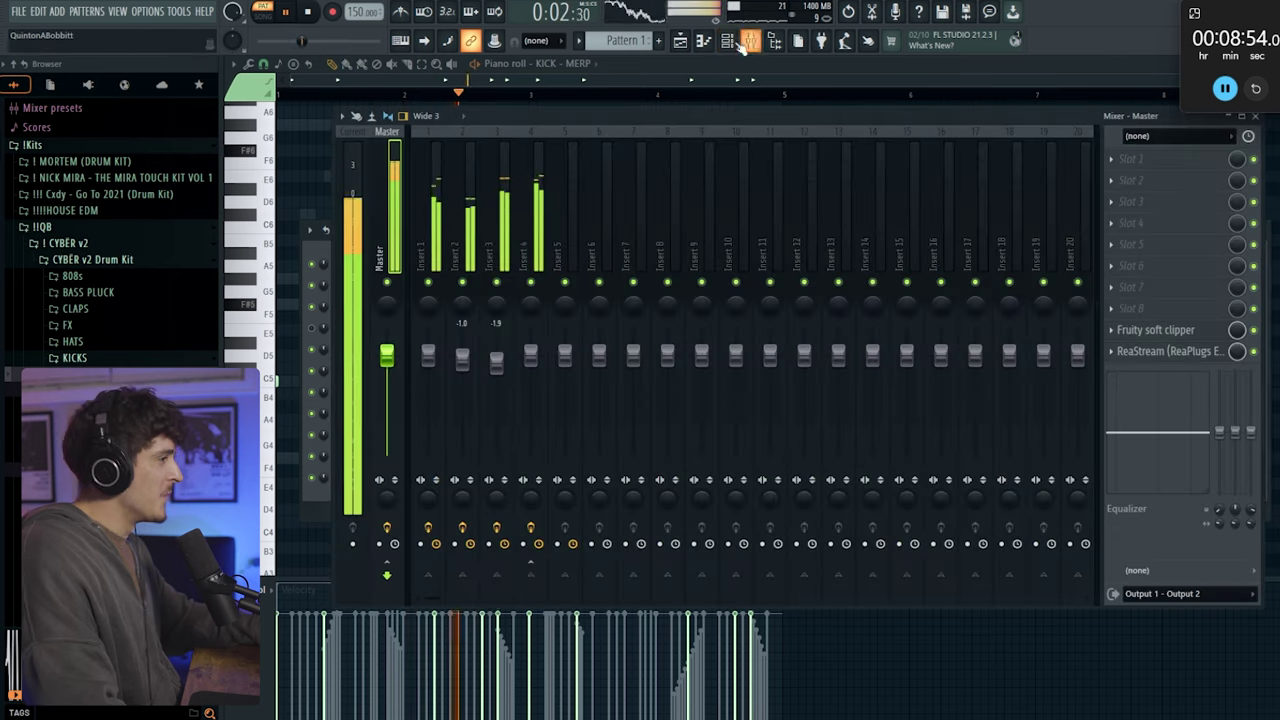
{"action": "left_click", "coordinate": [622, 258]}
{"action": "key", "text": "ctrl+l"}
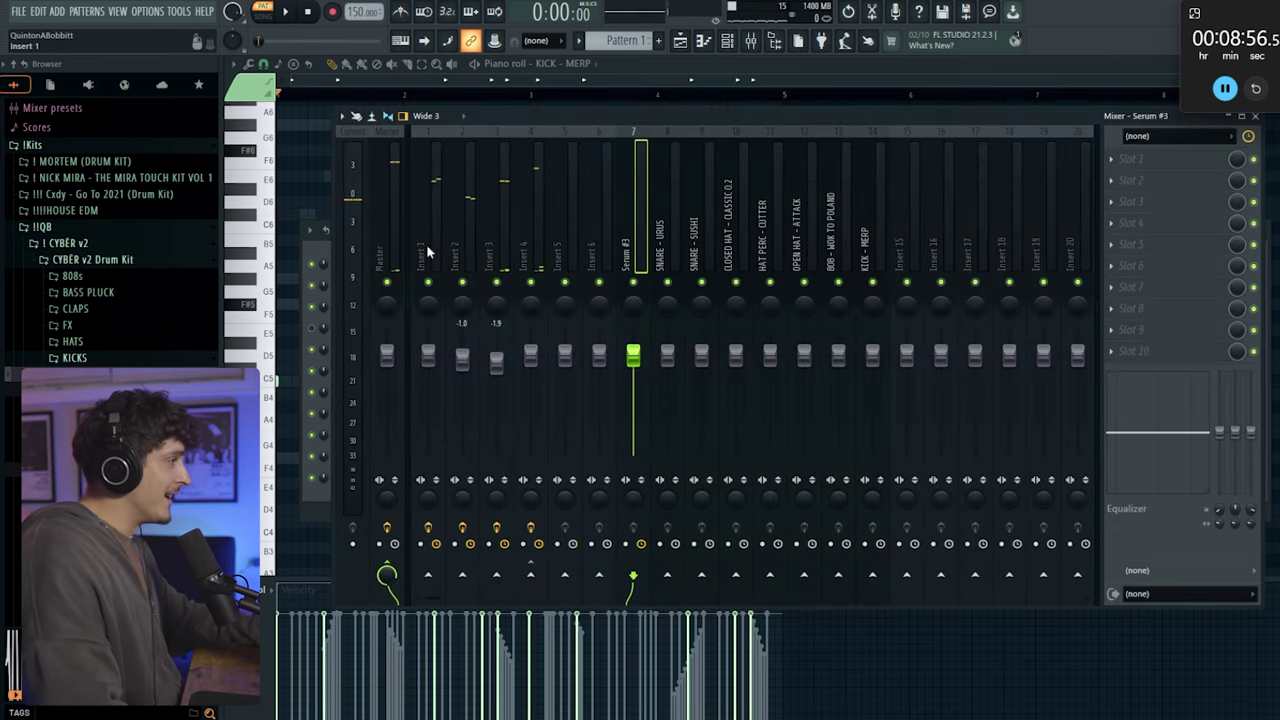
Audition mixer Insert 4 with its source tracks in solo and rename it mel bus
{"action": "left_click_drag", "start_coordinate": [435, 258], "coordinate": [778, 250]}
{"action": "left_click", "coordinate": [520, 262]}
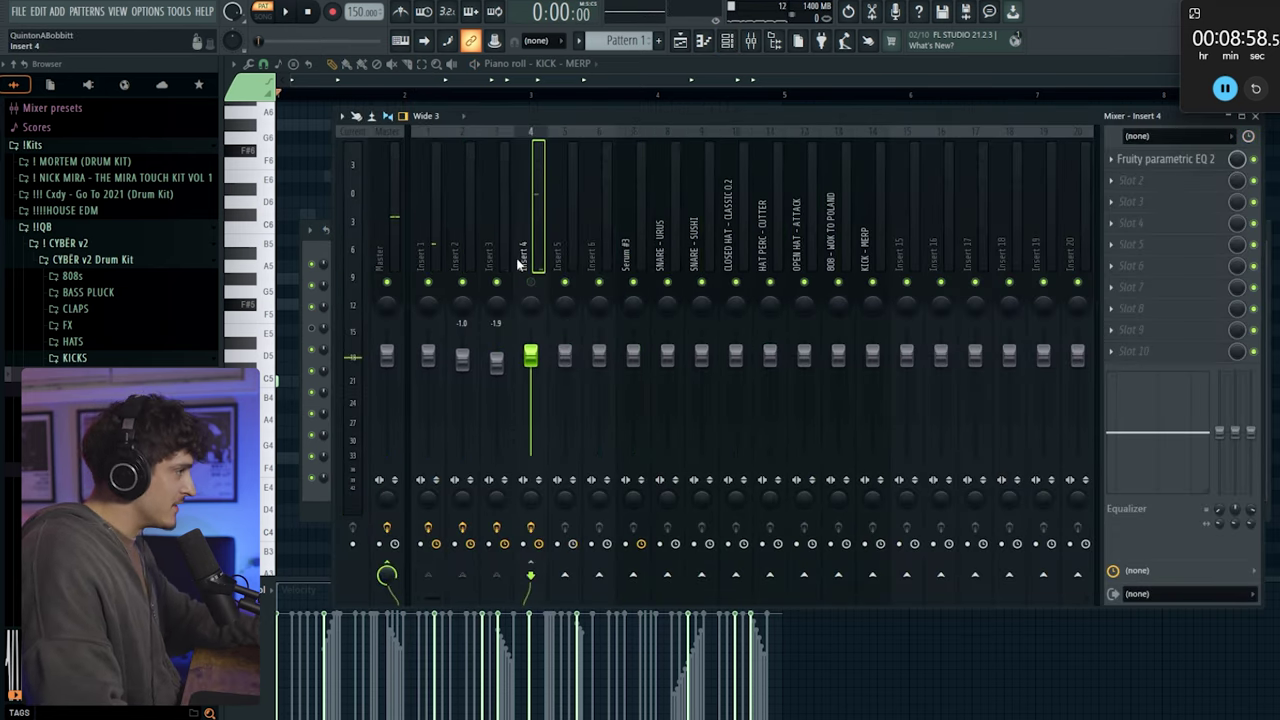
{"action": "key", "text": "space"}
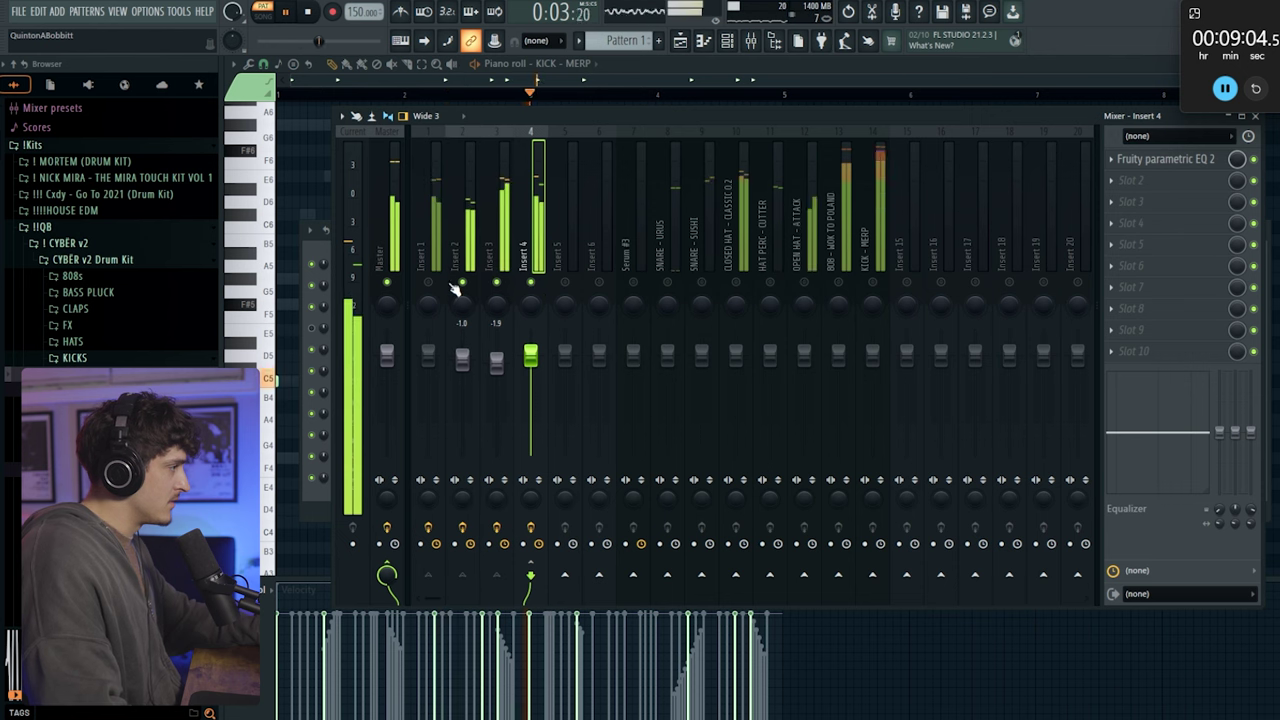
{"action": "key", "text": "space"}
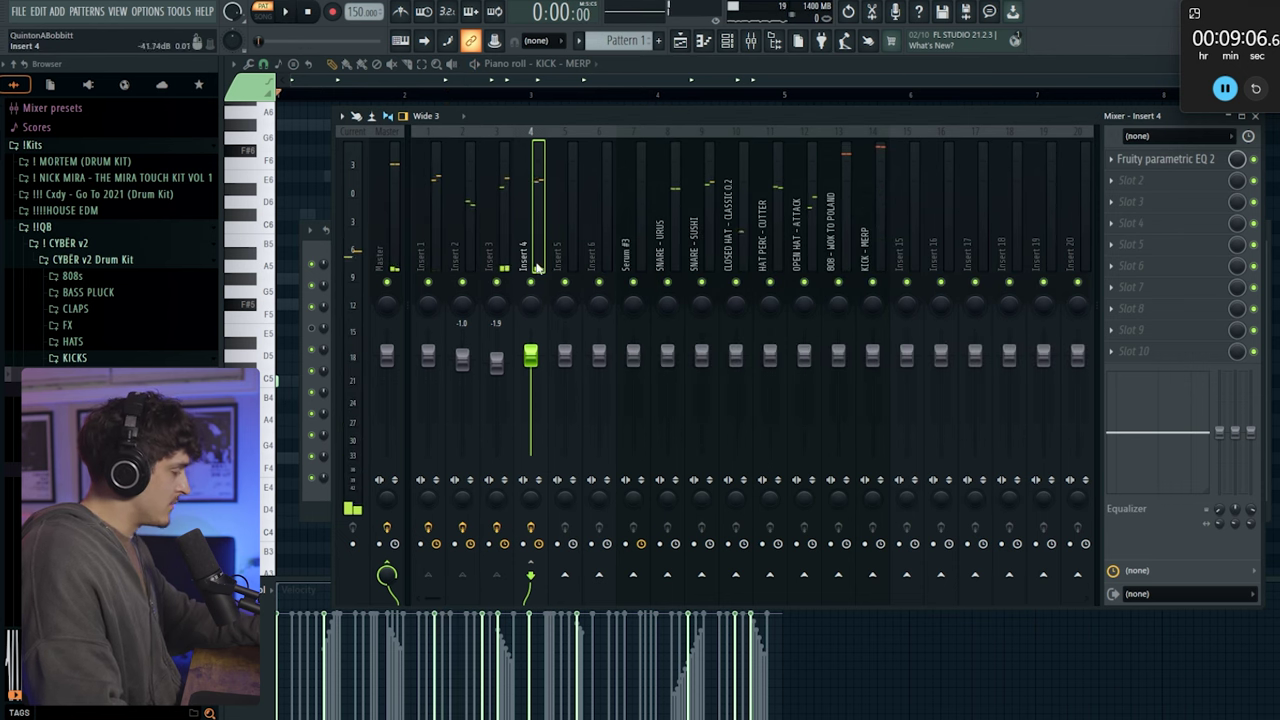
{"action": "double_click", "coordinate": [537, 268]}
{"action": "type", "text": "mel "}
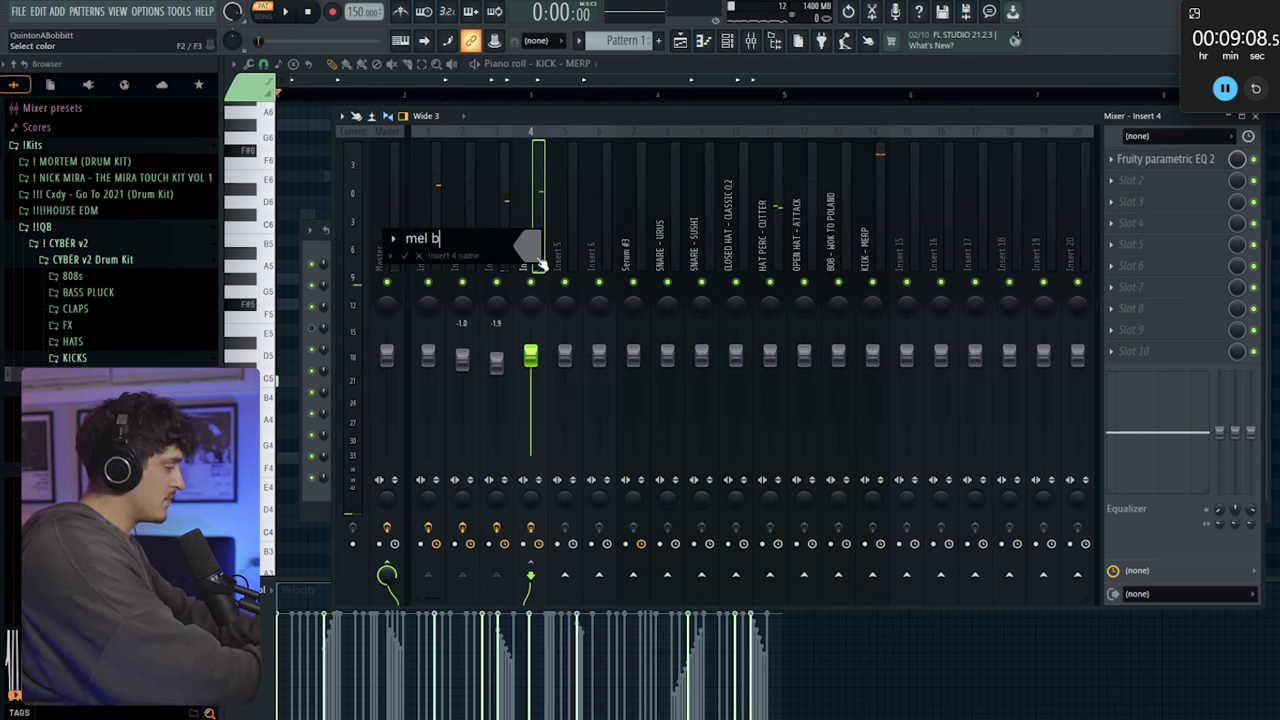
{"action": "type", "text": "bus"}
{"action": "key", "text": "Return"}
Route the mixer tracks from mel bus through KICK - MERP into Insert 15, name it beat bus and color it #9F3835
{"action": "left_click_drag", "start_coordinate": [537, 258], "coordinate": [866, 255]}
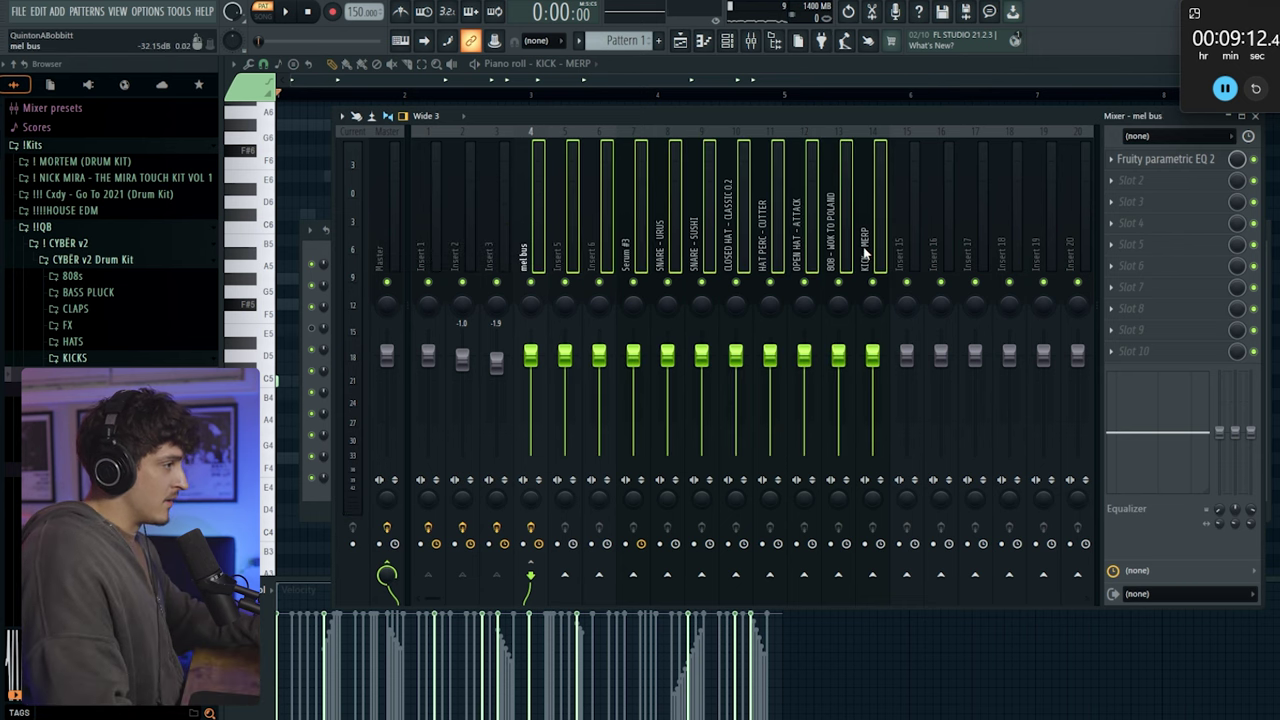
{"action": "double_click", "coordinate": [926, 243]}
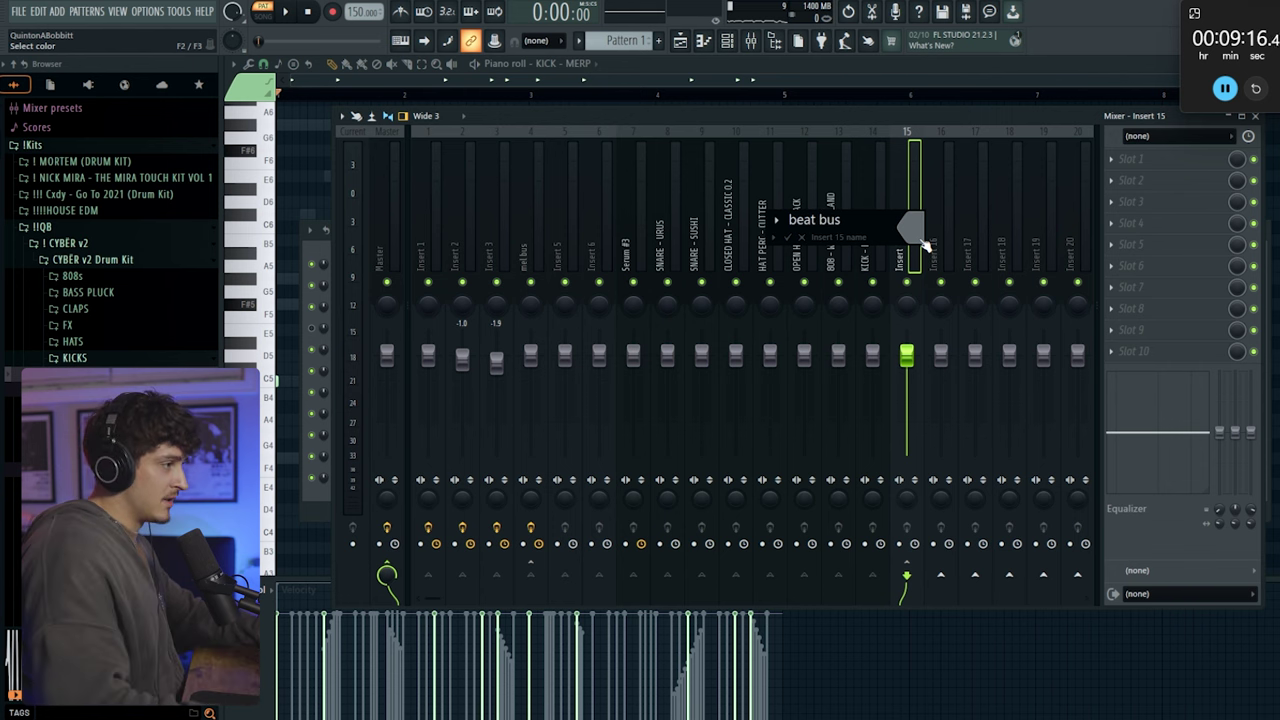
{"action": "left_click", "coordinate": [902, 238]}
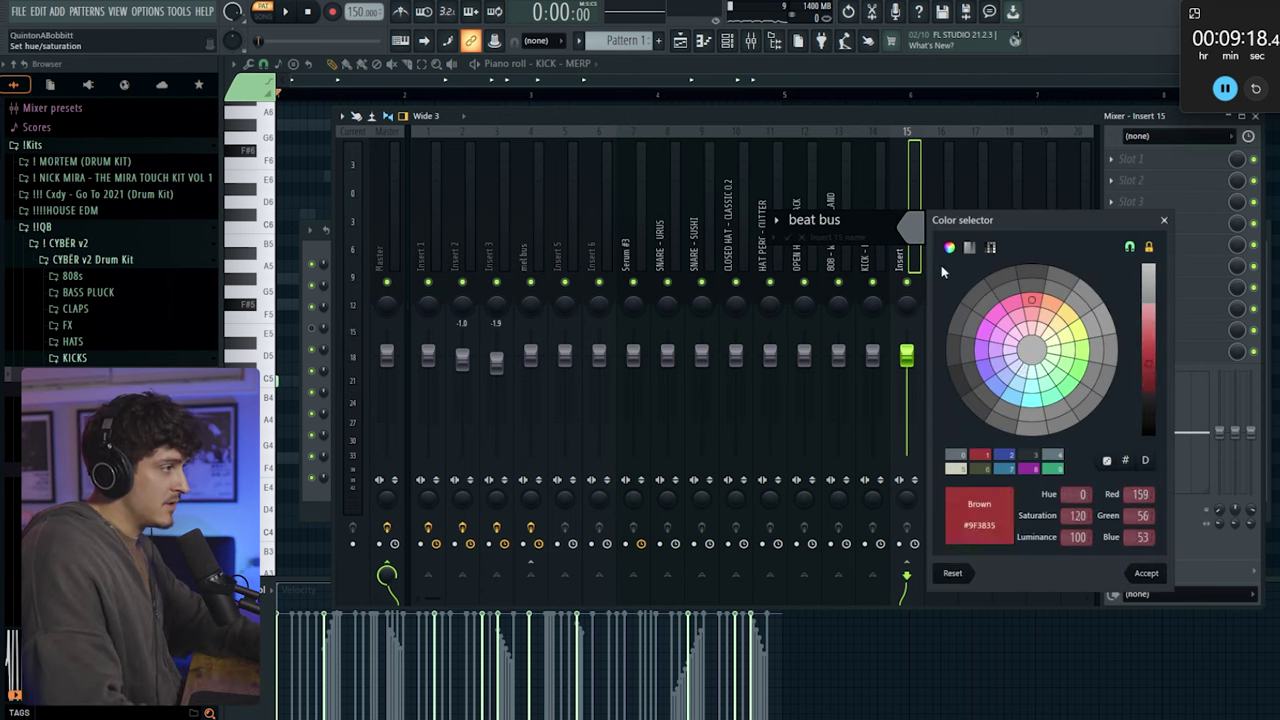
{"action": "left_click", "coordinate": [1146, 574]}
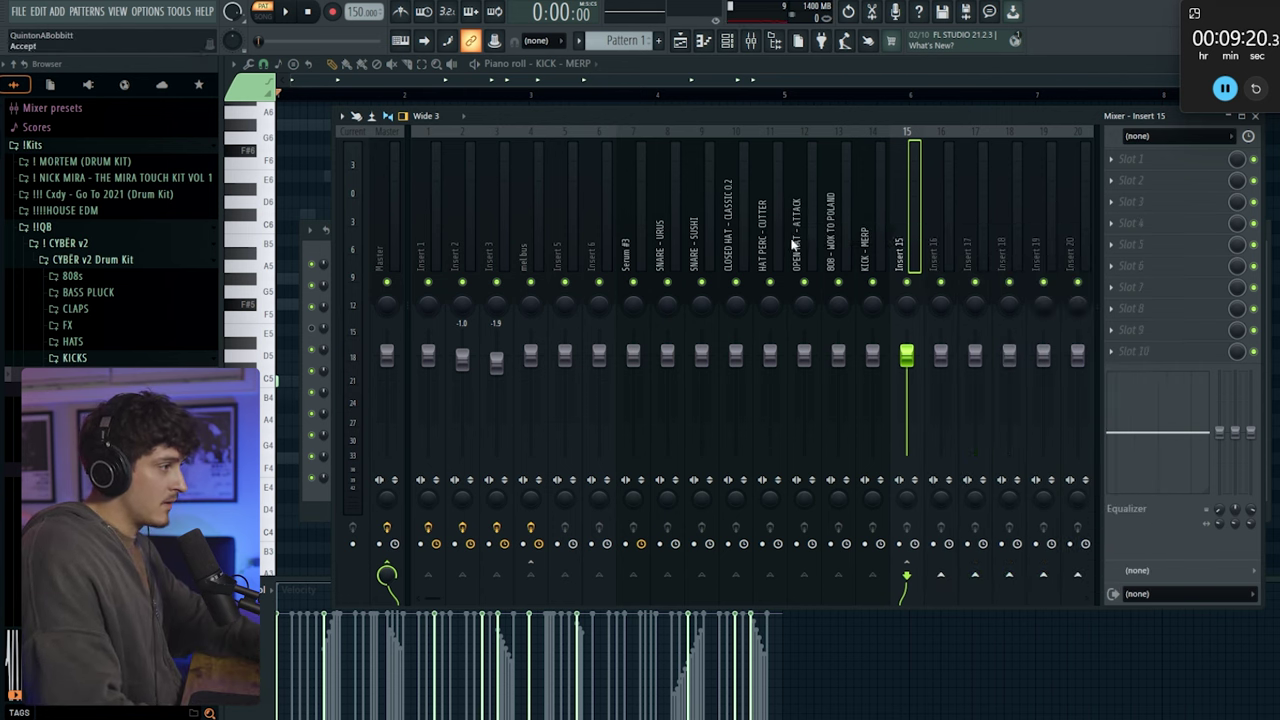
Dock mixer inserts 16 to 20 on the left side and widen and reposition the mixer window
{"action": "left_click", "coordinate": [1066, 250]}
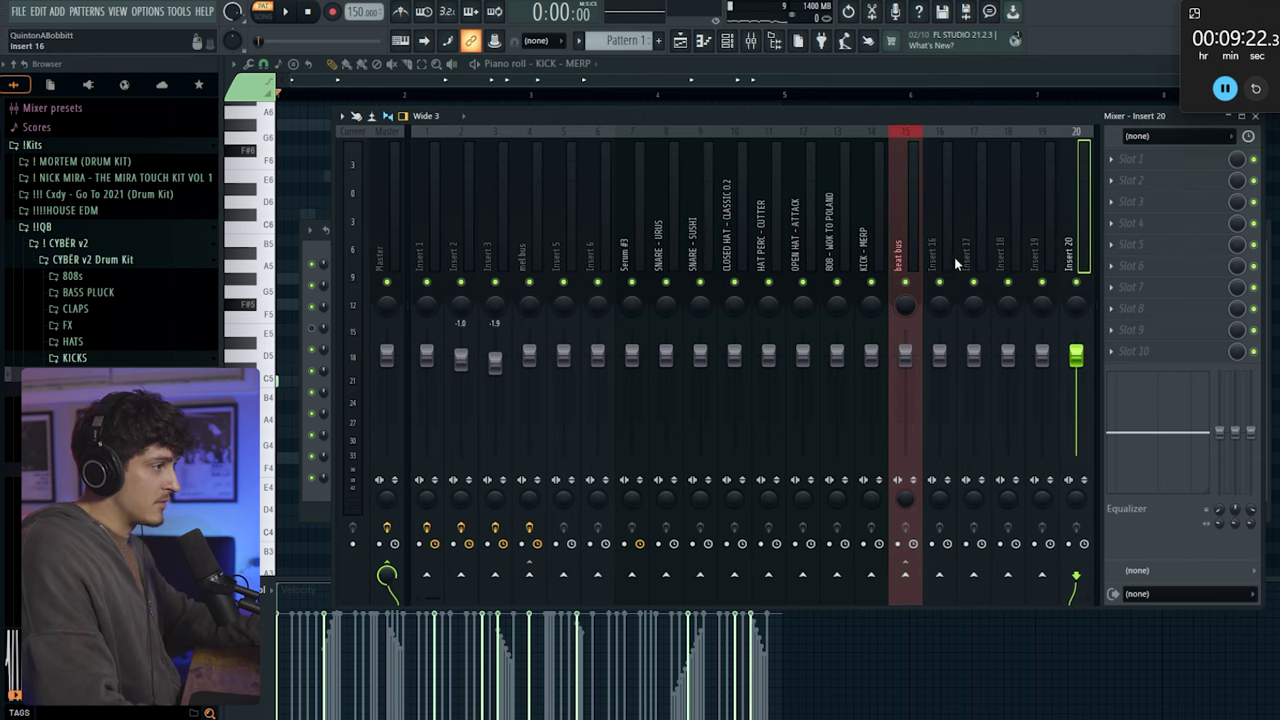
{"action": "right_click", "coordinate": [1058, 248]}
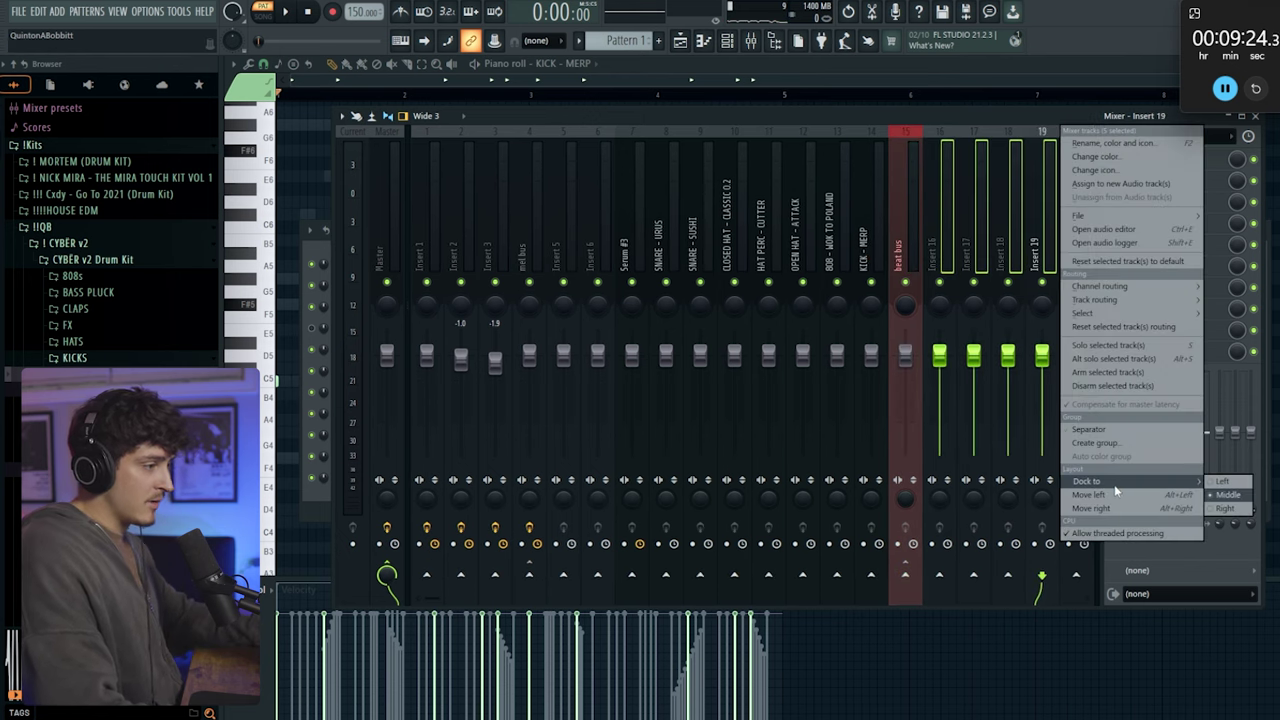
{"action": "left_click", "coordinate": [1224, 483]}
{"action": "left_click", "coordinate": [448, 252]}
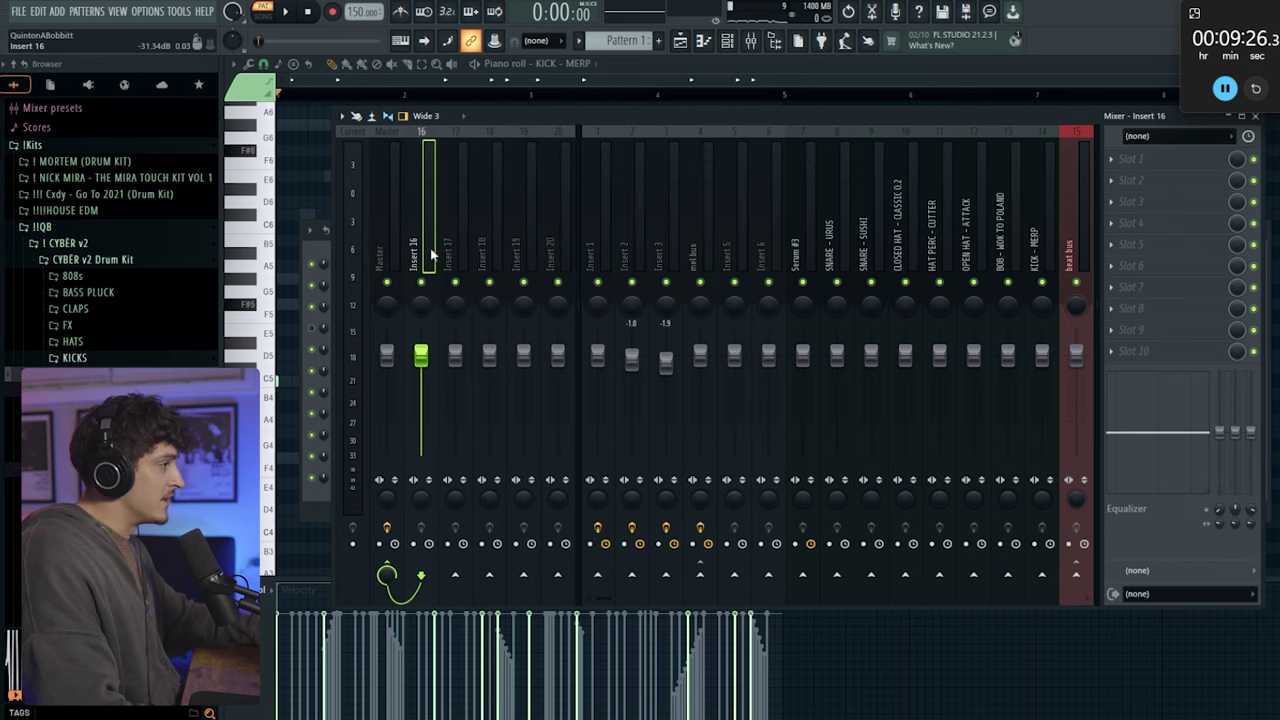
{"action": "left_click", "coordinate": [592, 252]}
{"action": "left_click_drag", "start_coordinate": [834, 120], "coordinate": [762, 118]}
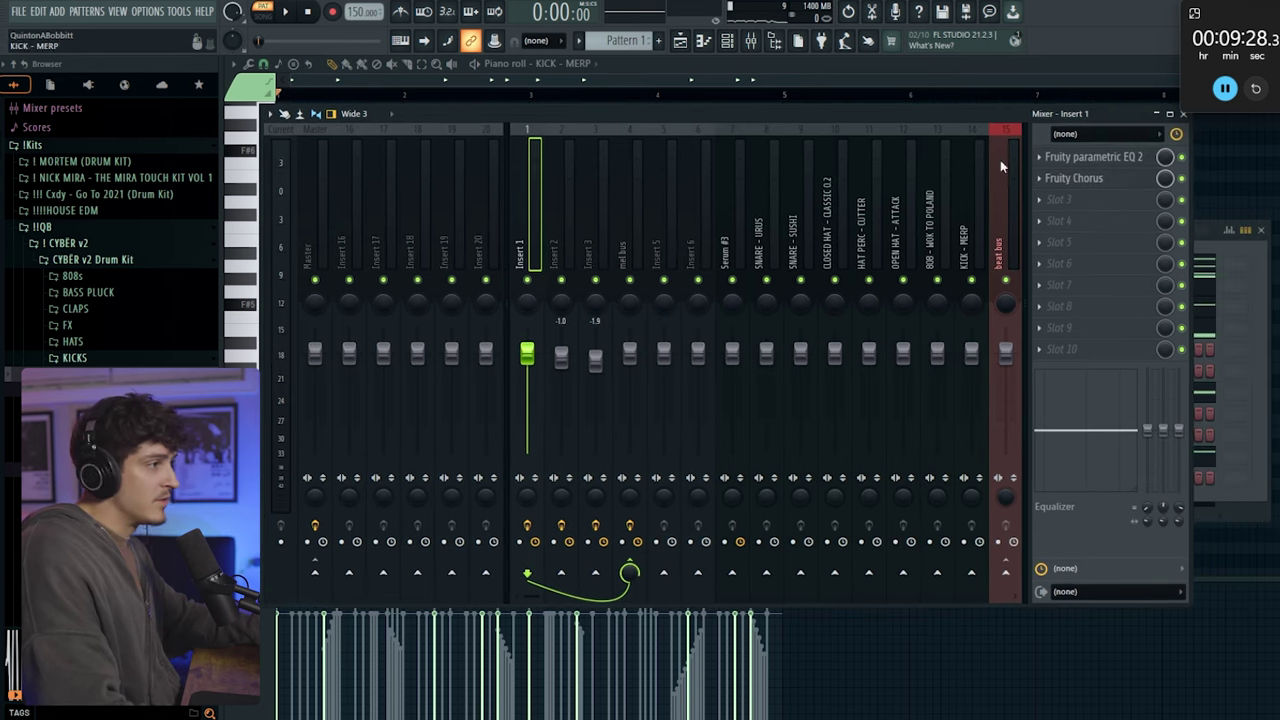
{"action": "left_click_drag", "start_coordinate": [1190, 183], "coordinate": [1257, 183]}
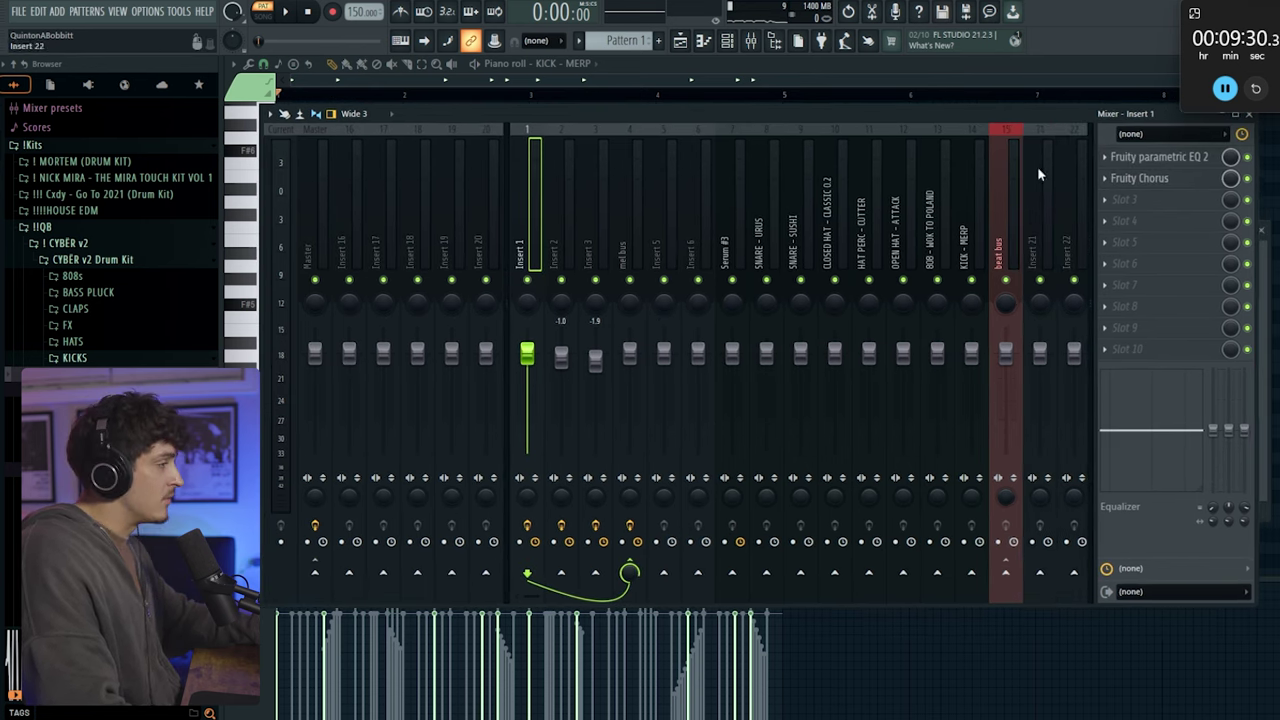
{"action": "left_click_drag", "start_coordinate": [673, 118], "coordinate": [785, 151]}
Lower the beat bus volume to -2.6 dB while playing the pattern
{"action": "key", "text": "space"}
{"action": "left_click", "coordinate": [1034, 366]}
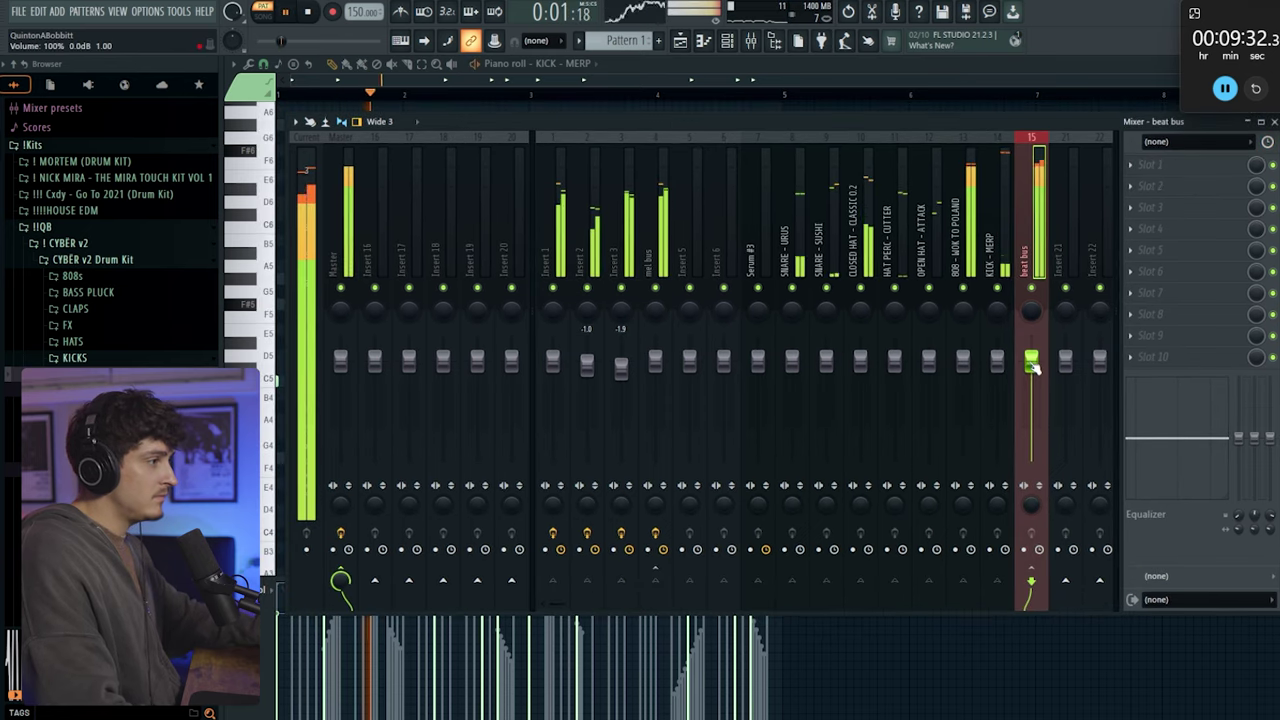
{"action": "key", "text": "space"}
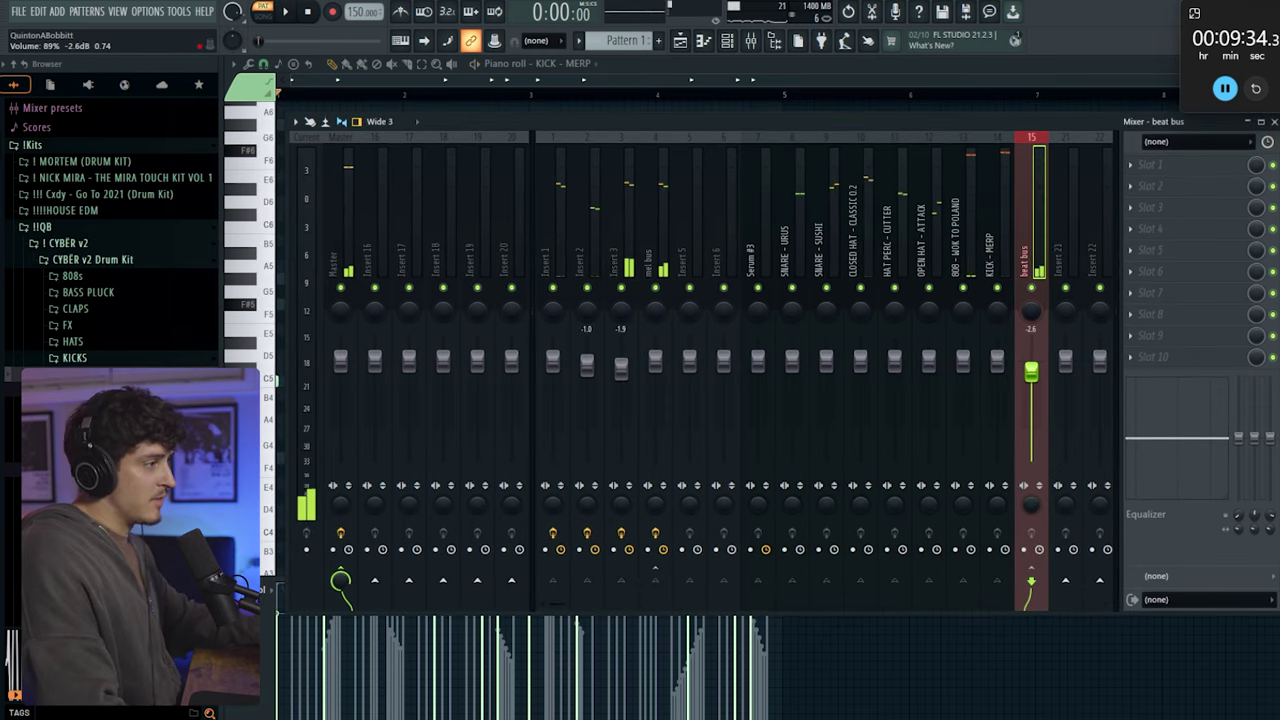
{"action": "key", "text": "space"}
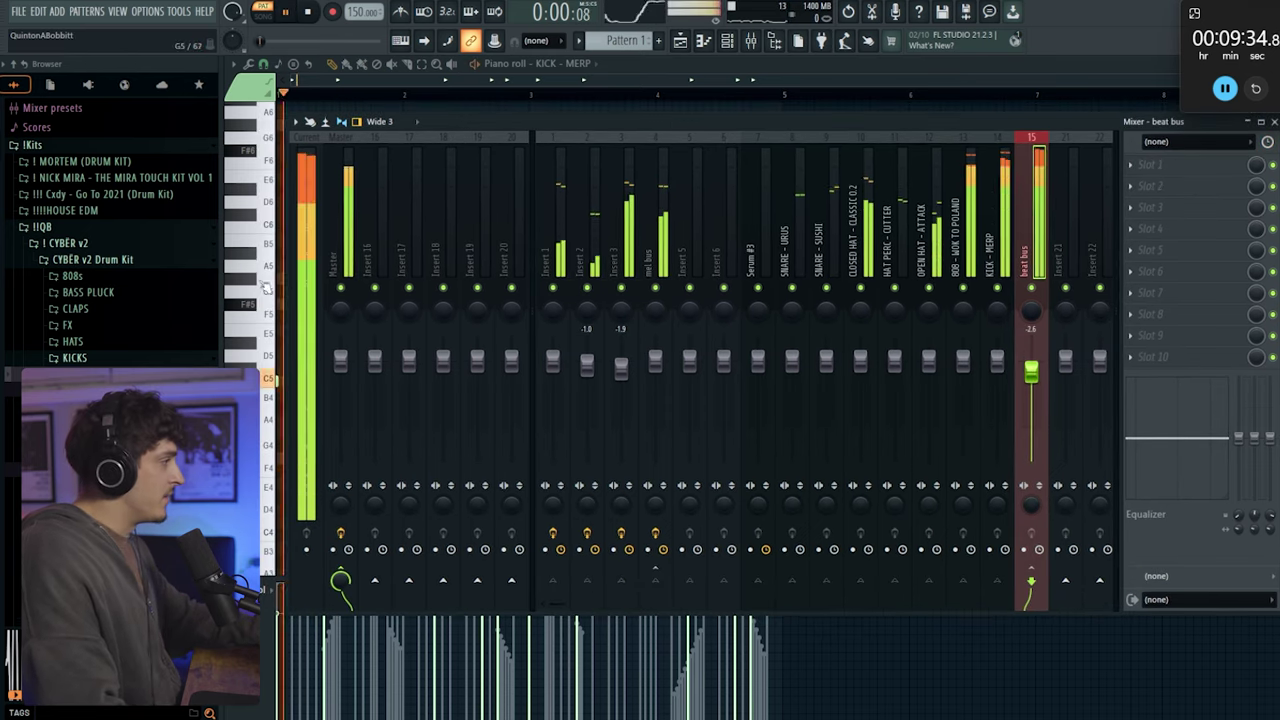
Check the KICK - MERP notes in the piano roll and the mixer track levels during playback
{"action": "left_click", "coordinate": [705, 42]}
{"action": "left_click", "coordinate": [477, 264]}
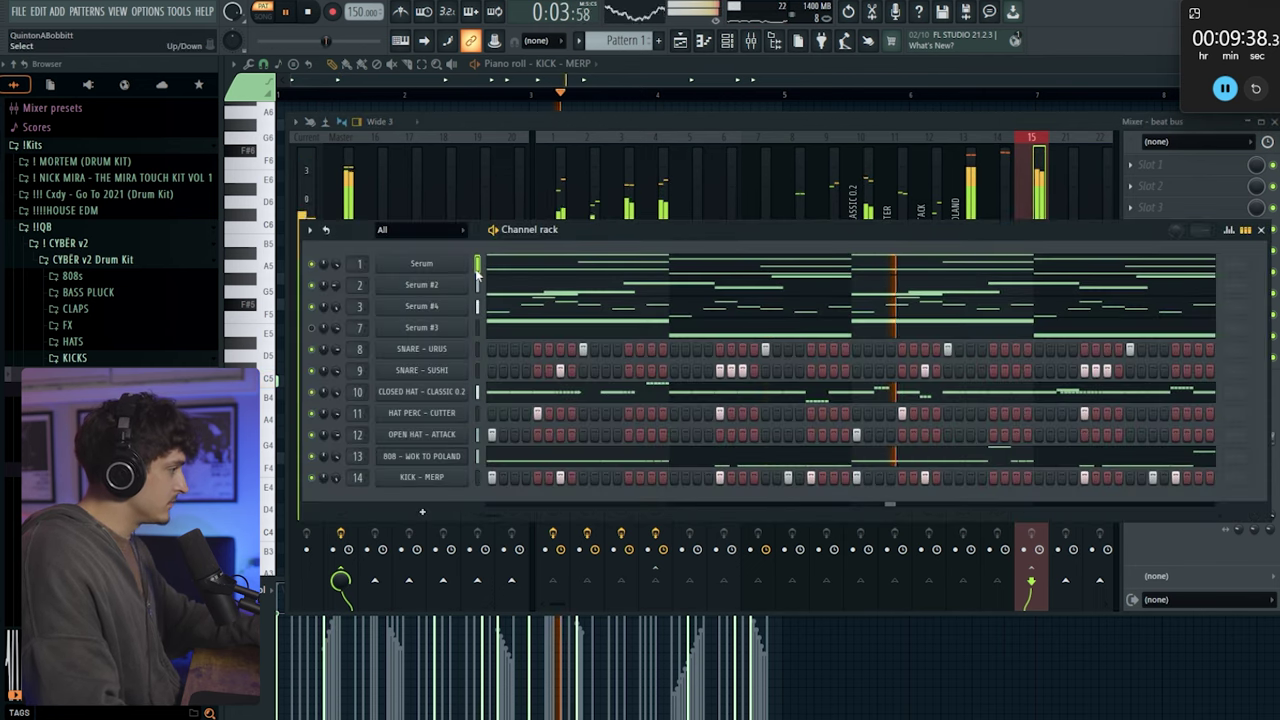
{"action": "right_click", "coordinate": [417, 480]}
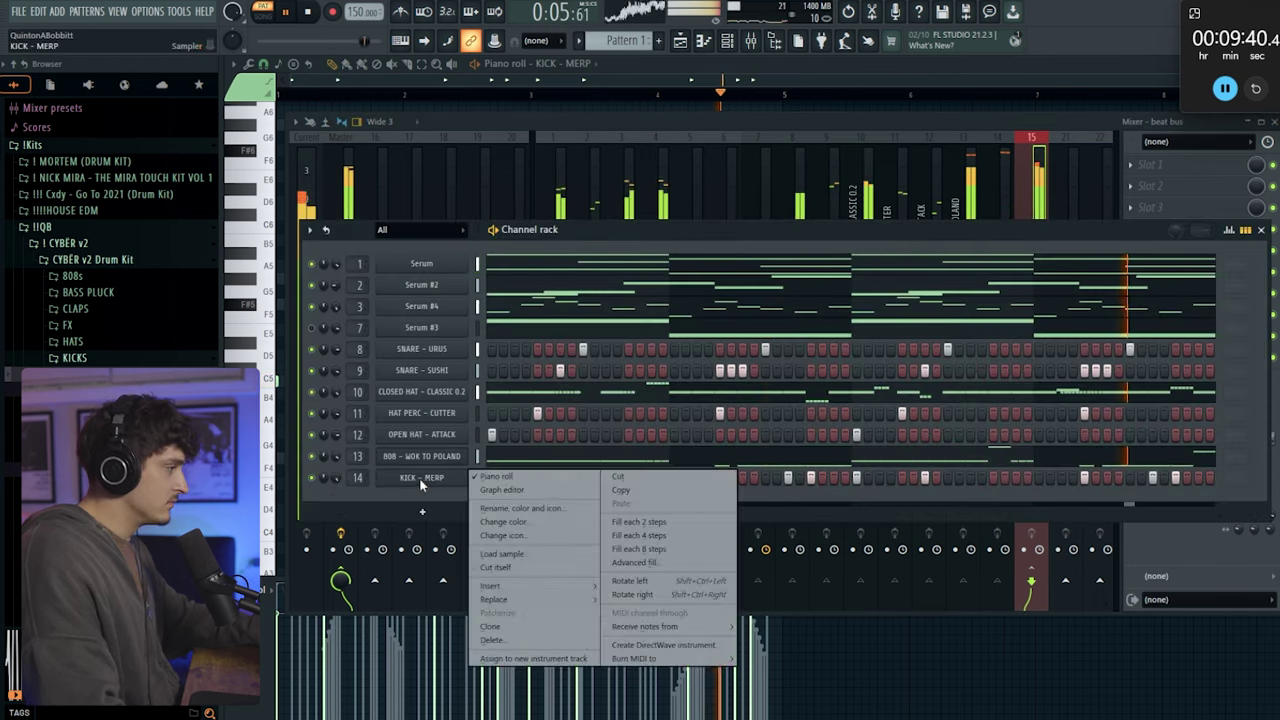
{"action": "left_click", "coordinate": [506, 478]}
{"action": "right_click", "coordinate": [450, 478]}
{"action": "left_click", "coordinate": [476, 477]}
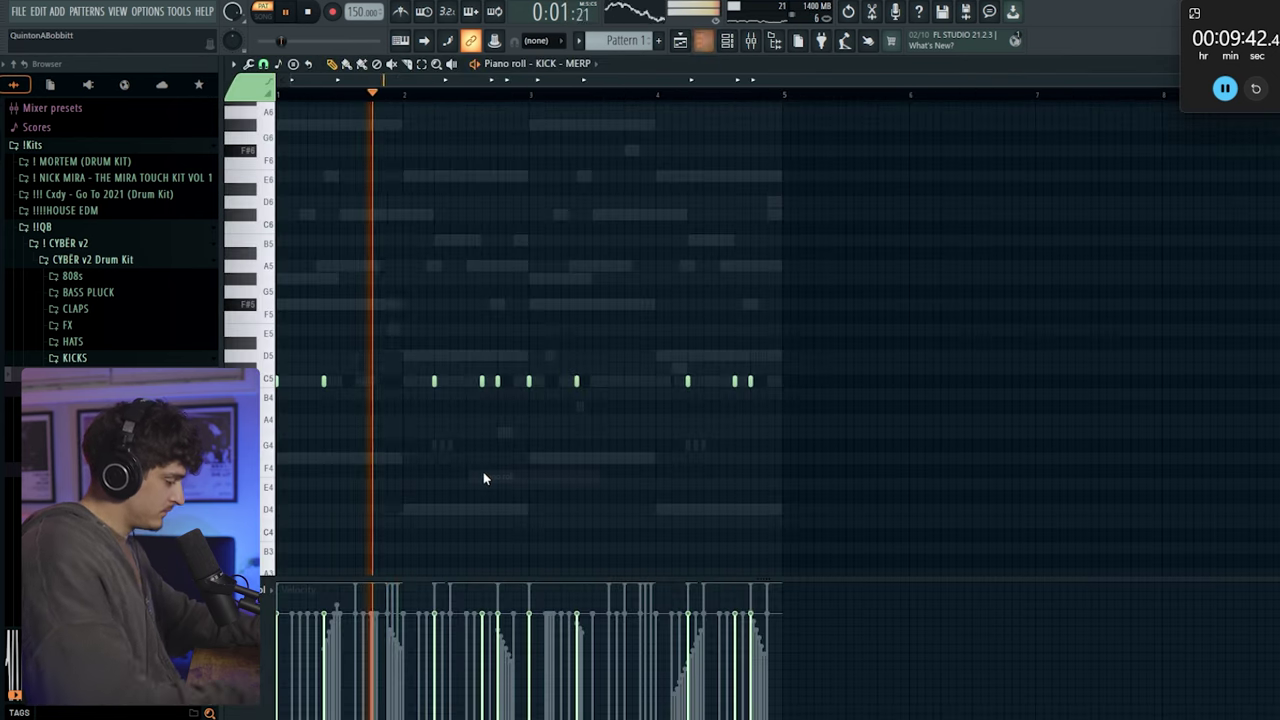
{"action": "left_click", "coordinate": [749, 40]}
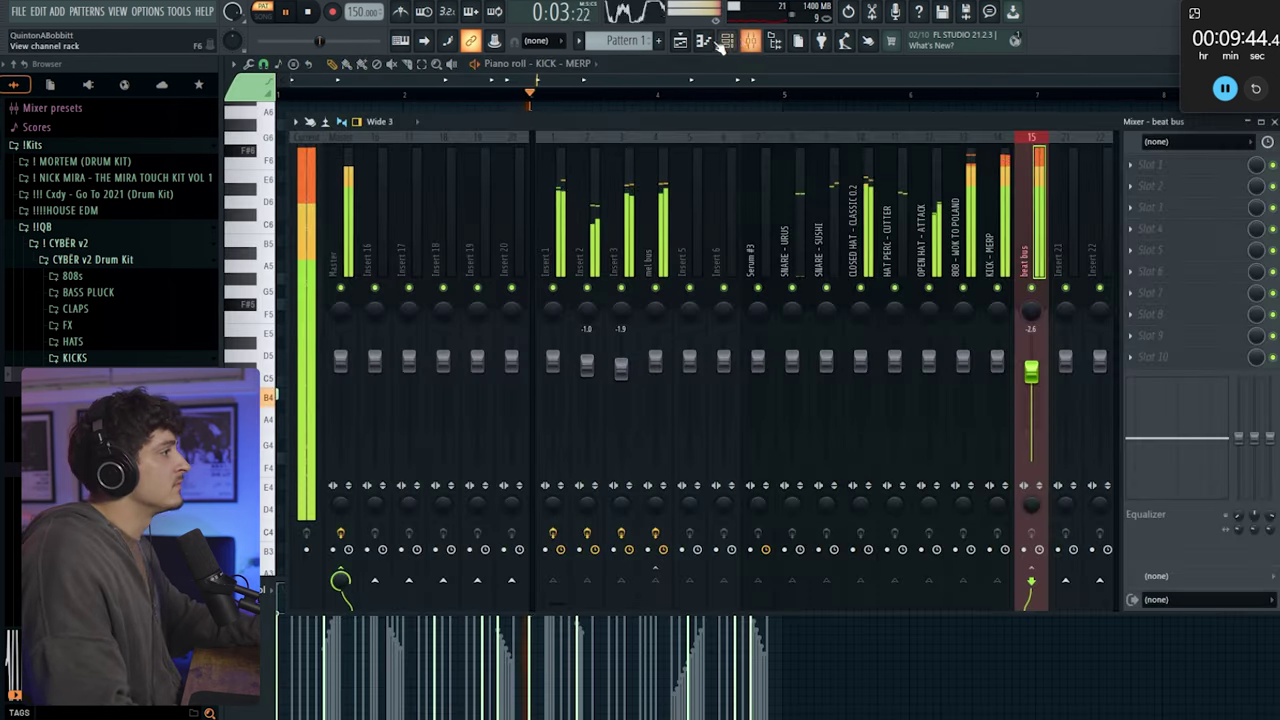
Split Pattern 1 by channel and place all resulting patterns on playlist tracks 1 to 11 at bar 1
{"action": "left_click", "coordinate": [680, 40]}
{"action": "right_click", "coordinate": [268, 126]}
{"action": "left_click", "coordinate": [241, 91]}
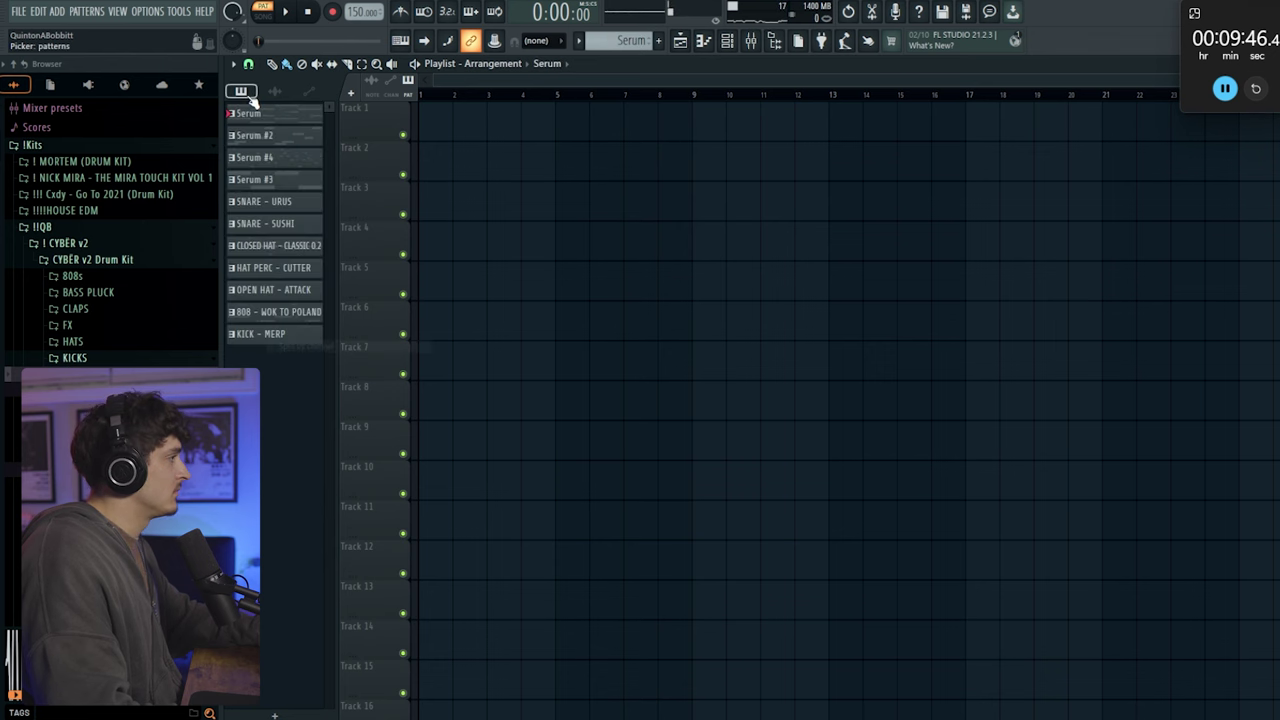
{"action": "left_click_drag", "start_coordinate": [252, 128], "coordinate": [428, 118]}
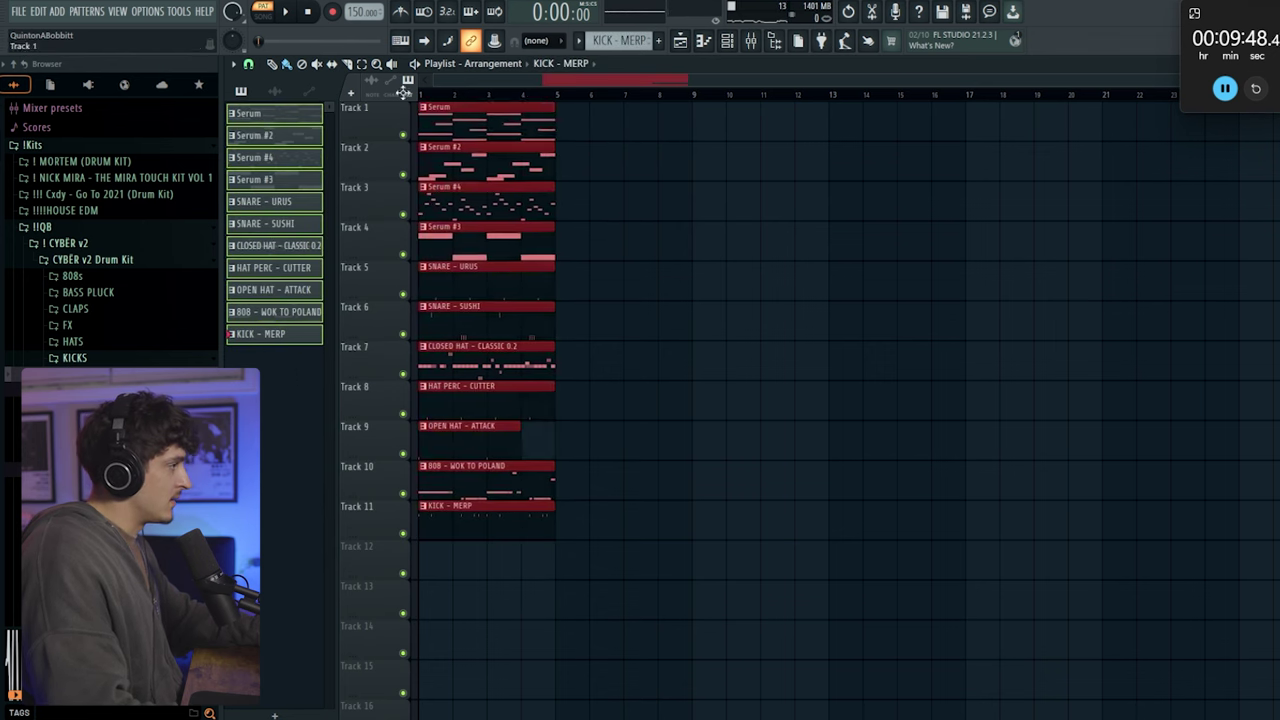
Extend the OPEN HAT - ATTACK clip to four bars and duplicate the whole four-bar arrangement three times, through bar 16
{"action": "left_click", "coordinate": [728, 41]}
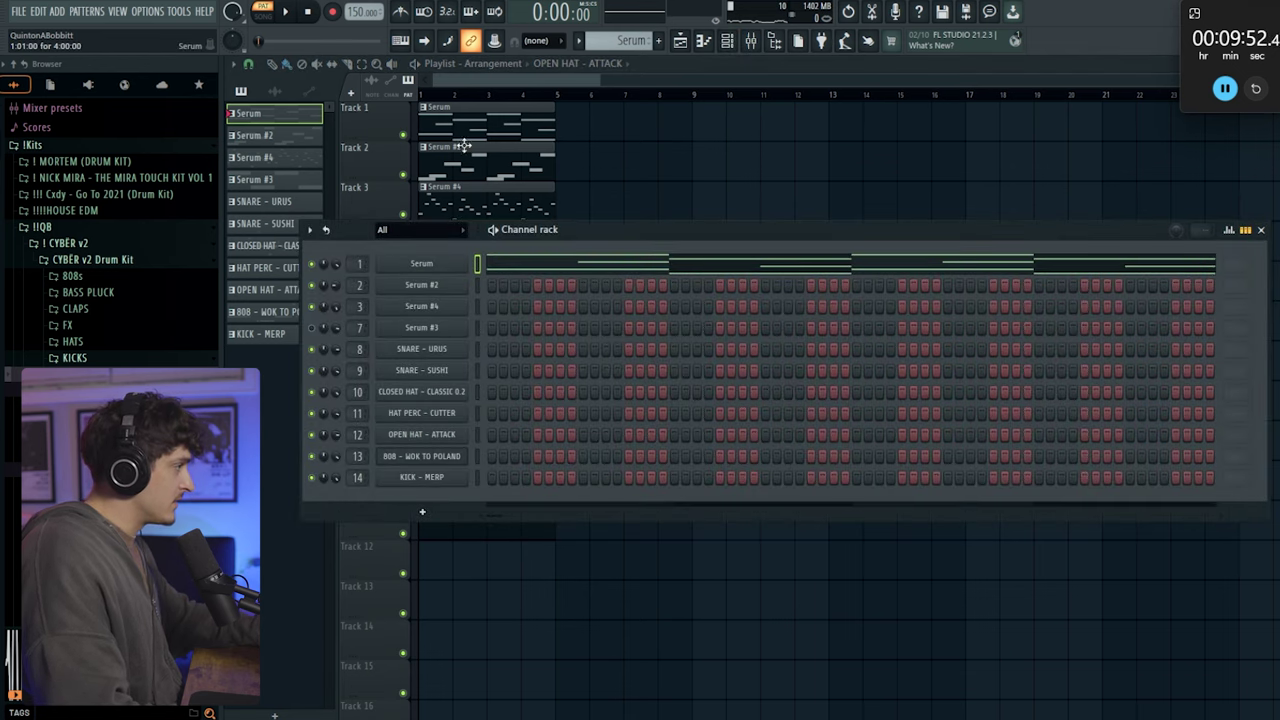
{"action": "key", "text": "F6"}
{"action": "key", "text": "ctrl+a"}
{"action": "key", "text": "ctrl+b"}
{"action": "key", "text": "ctrl+b"}
{"action": "key", "text": "ctrl+b"}
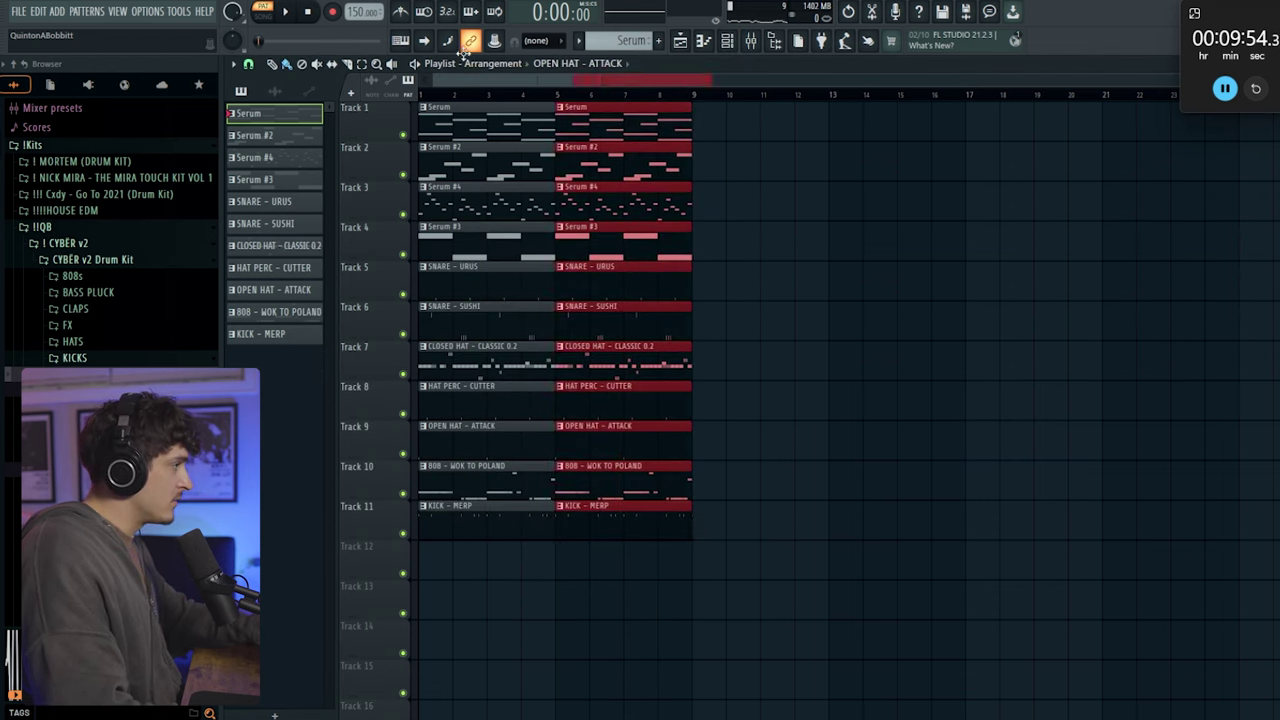
Delete the snare, hat, 808 and kick clips on tracks 5 to 11 from bars 1 to 4 and play the song
{"action": "right_click", "coordinate": [472, 328]}
{"action": "right_click", "coordinate": [468, 365]}
{"action": "right_click", "coordinate": [462, 405]}
{"action": "right_click", "coordinate": [456, 445]}
{"action": "right_click", "coordinate": [449, 485]}
{"action": "right_click", "coordinate": [443, 525]}
{"action": "key", "text": "space"}
{"action": "key", "text": "ctrl+d"}
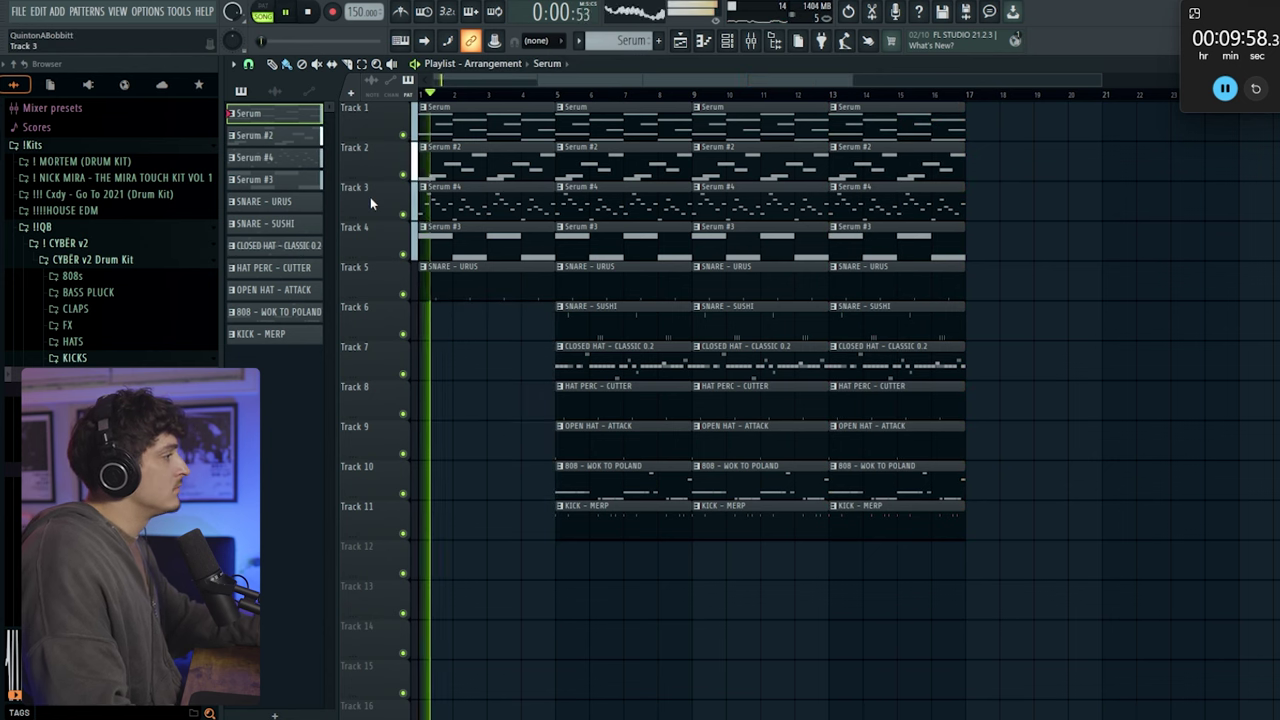
{"action": "right_click", "coordinate": [471, 285]}
Delete the snare, hat, 808 and kick clips on tracks 5 to 11 from bars 5 to 8
{"action": "right_click", "coordinate": [580, 290]}
{"action": "right_click", "coordinate": [590, 325]}
{"action": "right_click", "coordinate": [600, 365]}
{"action": "right_click", "coordinate": [610, 405]}
{"action": "right_click", "coordinate": [620, 445]}
{"action": "right_click", "coordinate": [630, 485]}
{"action": "right_click", "coordinate": [640, 520]}
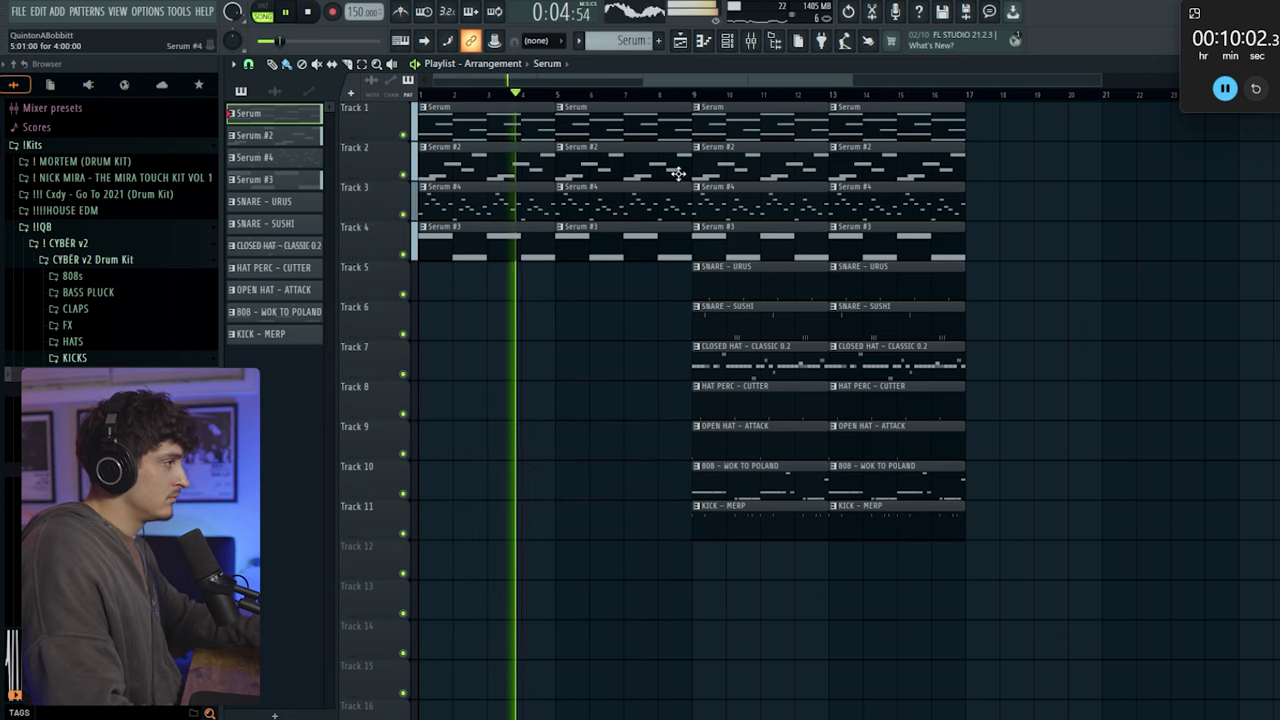
Set the playlist snap to Beat and trim the last two beats of bar 8 from the Serum #3 and Serum #2 clips
{"action": "scroll", "coordinate": [709, 443], "scroll_direction": "up", "scroll_amount": 3}
{"action": "left_click", "coordinate": [248, 64]}
{"action": "left_click", "coordinate": [262, 266]}
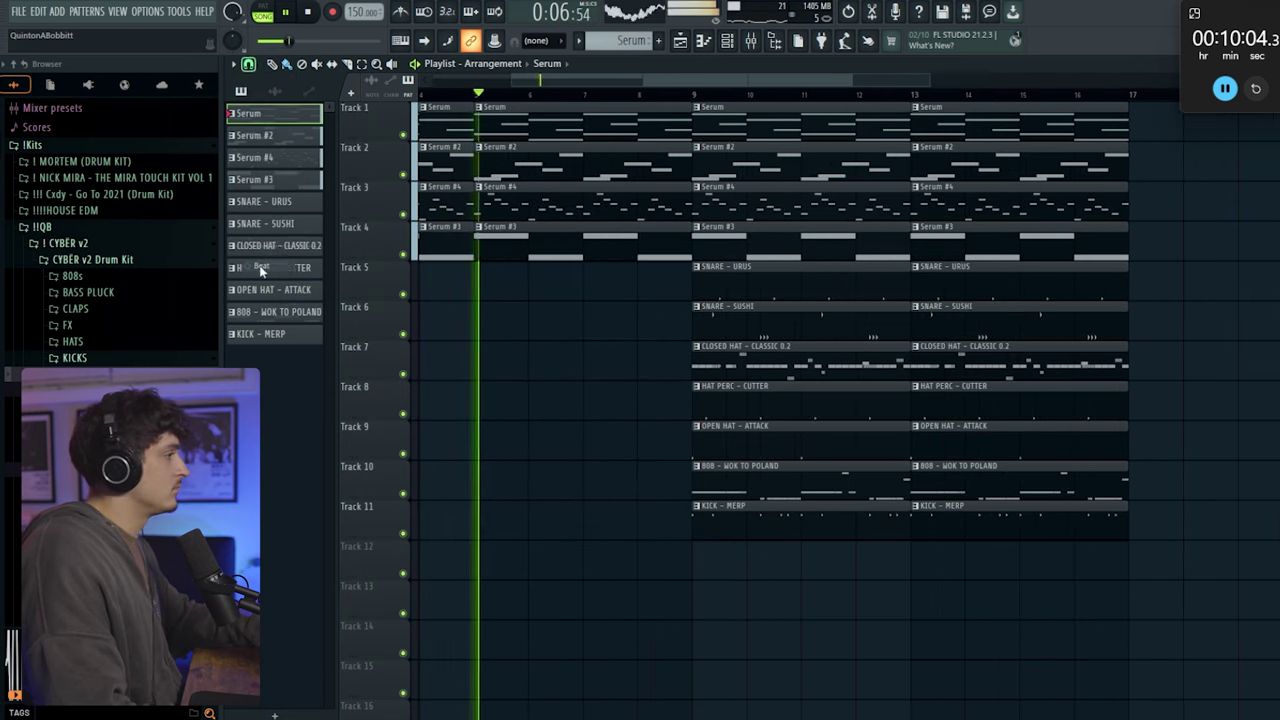
{"action": "left_click_drag", "start_coordinate": [682, 246], "coordinate": [658, 221]}
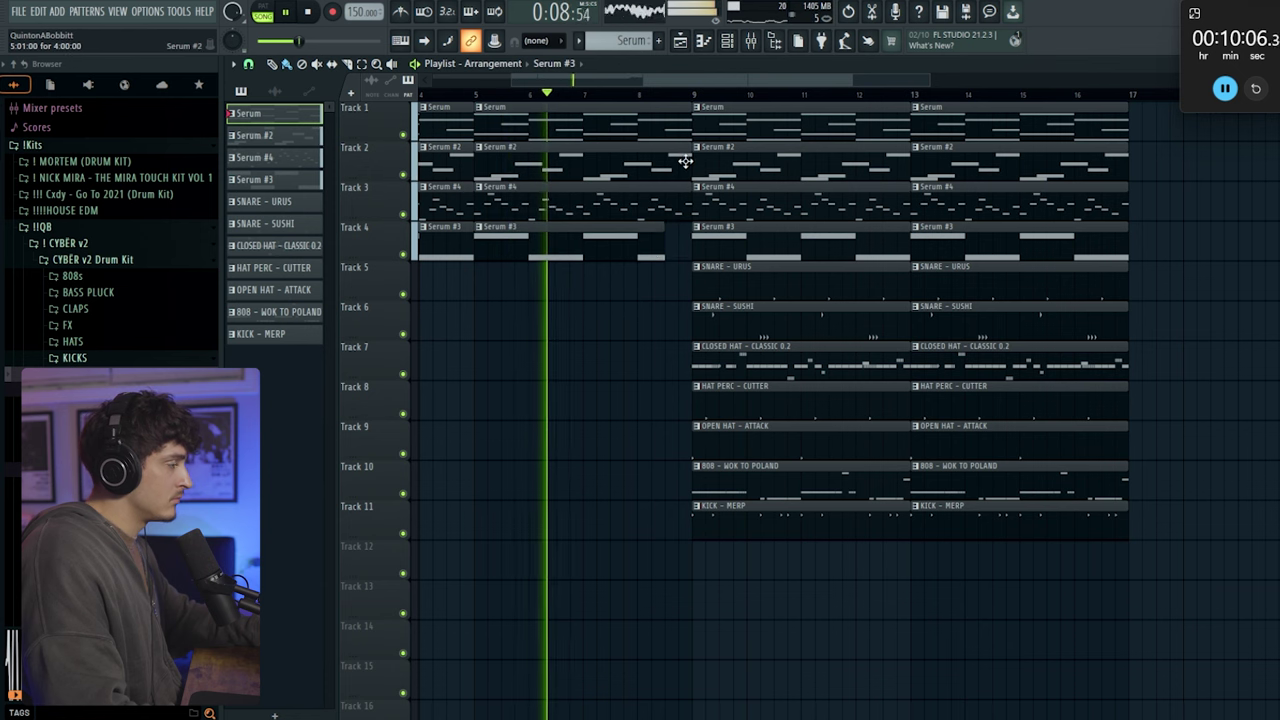
{"action": "left_click_drag", "start_coordinate": [686, 157], "coordinate": [664, 157]}
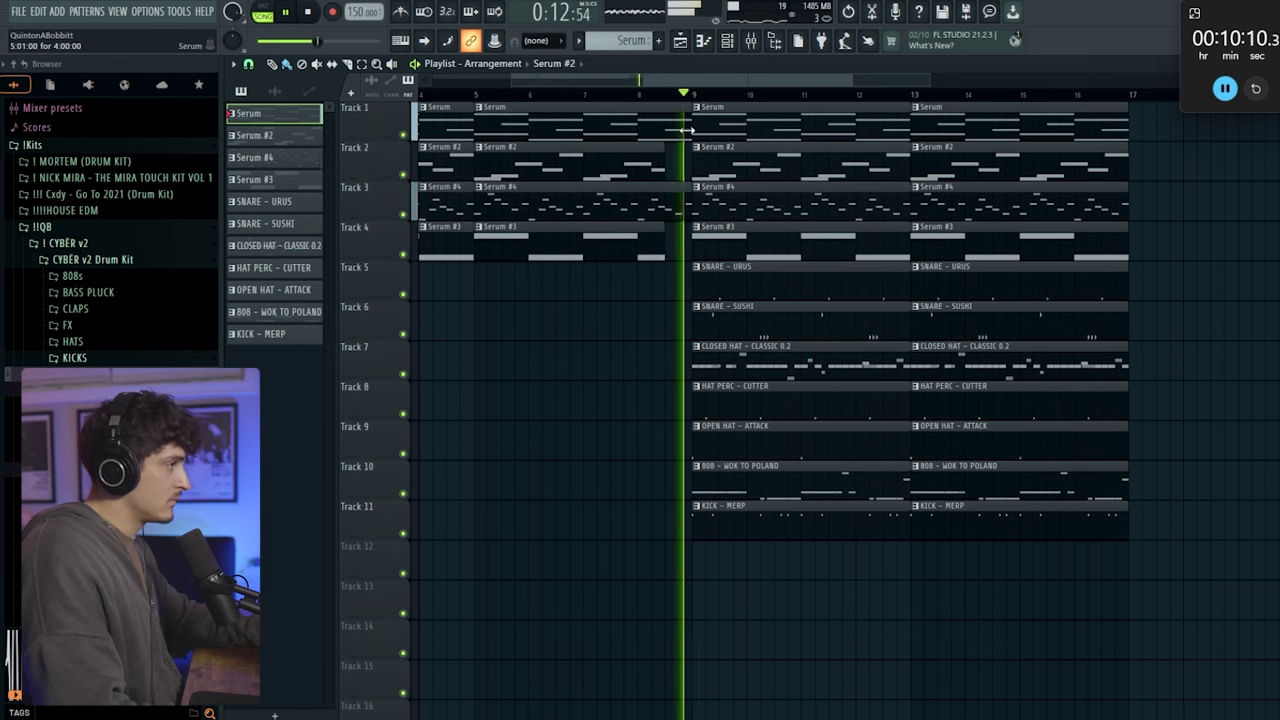
Delete the Serum #3 clips in bars 9 to 16 and trim Serum #2 and Serum #3 to bar 7's end and Serum to mid-bar 8
{"action": "key", "text": "space"}
{"action": "key", "text": "space"}
{"action": "right_click", "coordinate": [779, 222]}
{"action": "right_click", "coordinate": [1028, 235]}
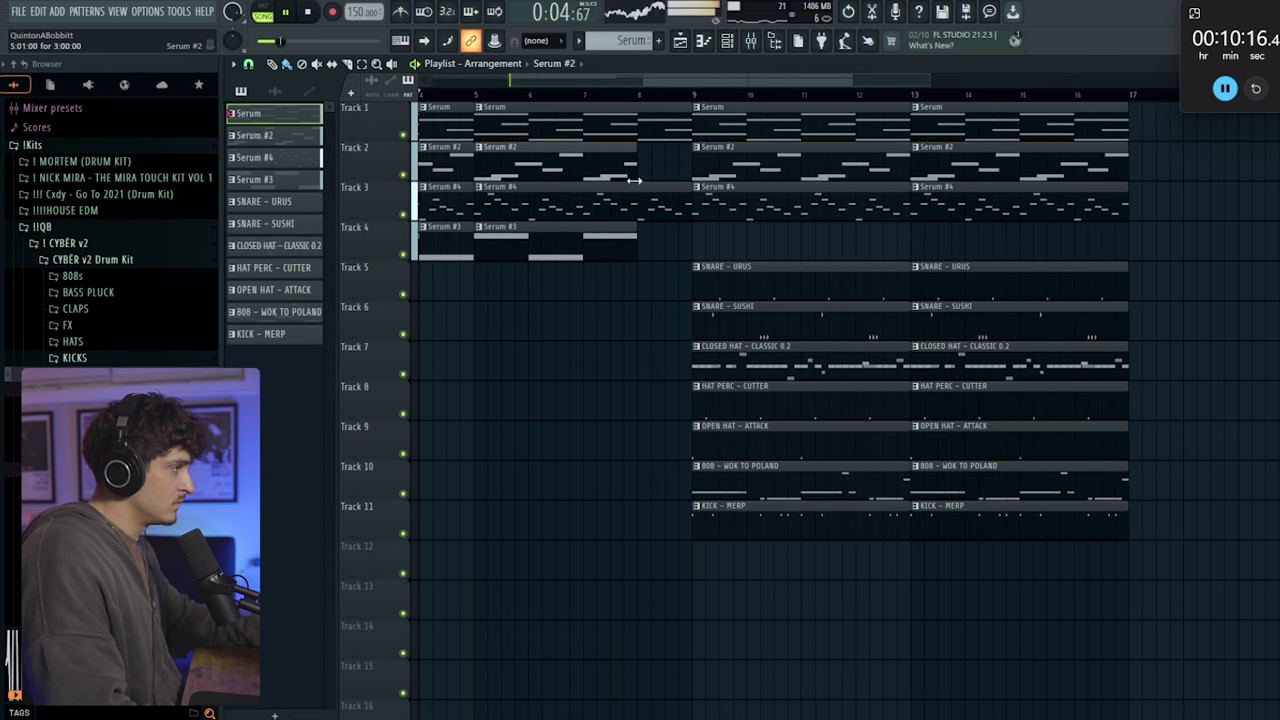
{"action": "left_click_drag", "start_coordinate": [688, 128], "coordinate": [665, 160]}
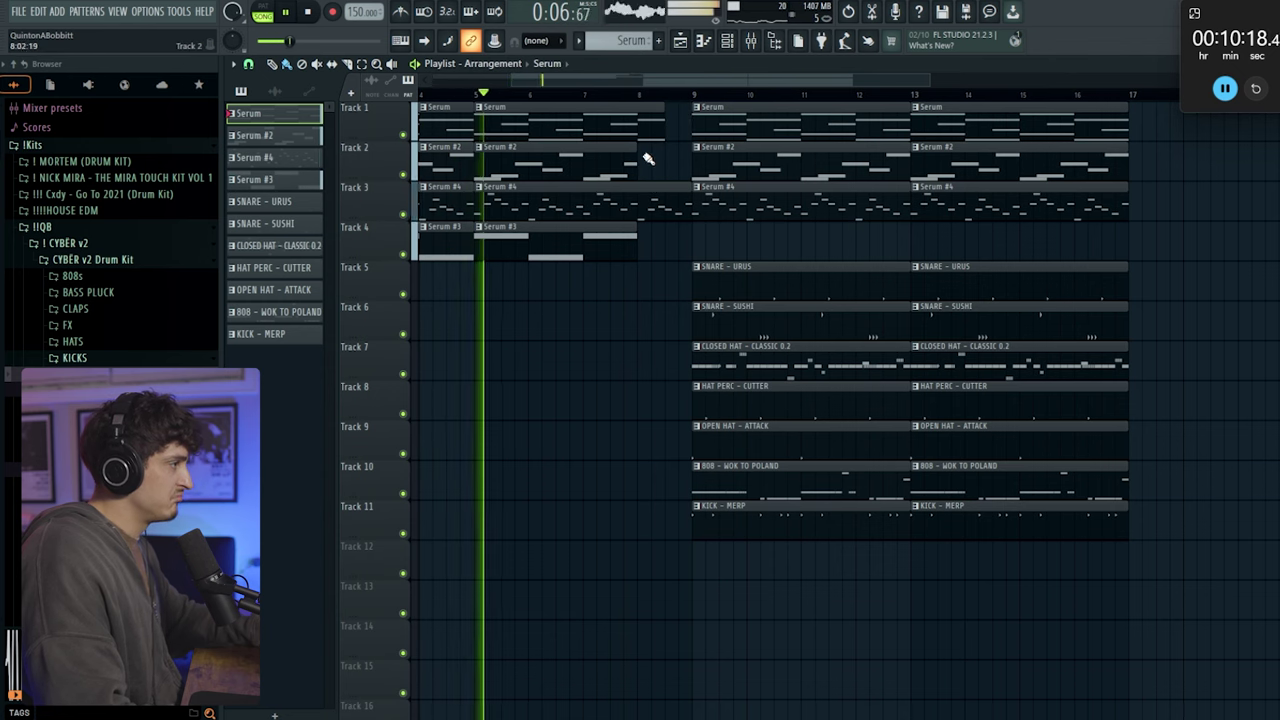
Duplicate the melody, drum and 808 clips of bars 9 to 16 so they continue through bar 24
{"action": "scroll", "coordinate": [623, 95], "scroll_direction": "down", "scroll_amount": 2}
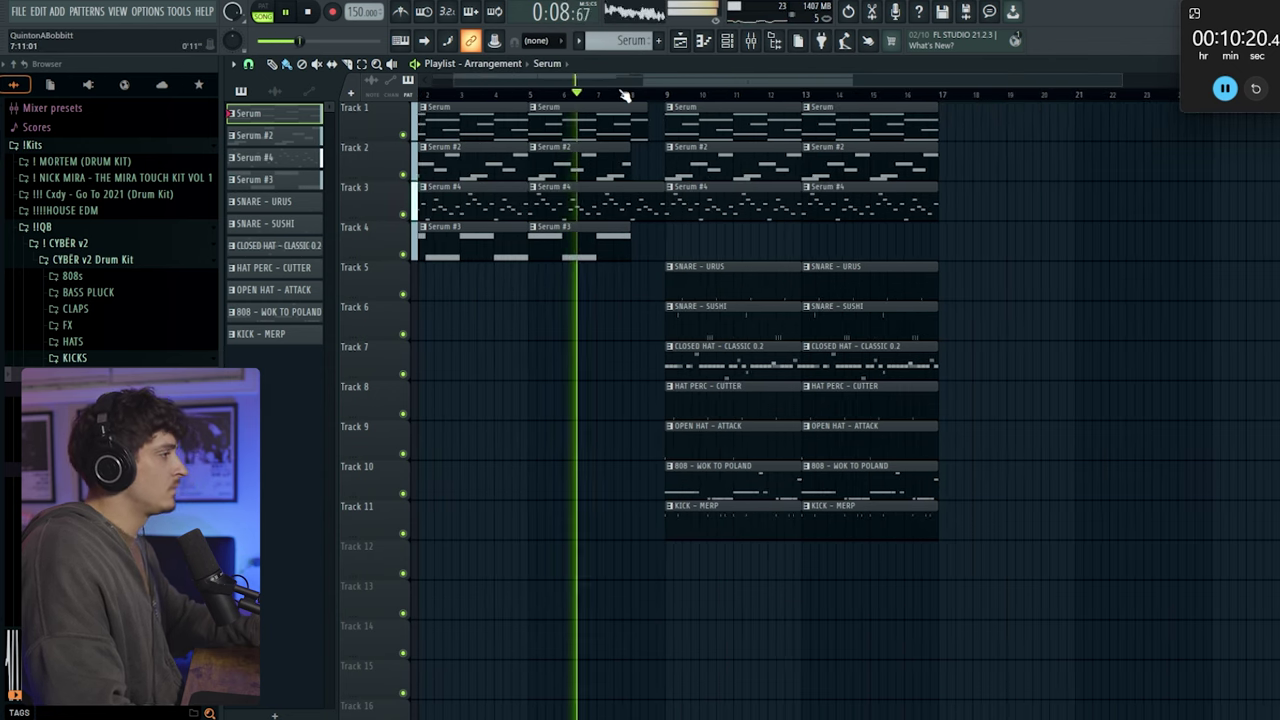
{"action": "scroll", "coordinate": [625, 95], "scroll_direction": "down", "scroll_amount": 1}
{"action": "left_click_drag", "start_coordinate": [865, 620], "coordinate": [684, 120]}
{"action": "key", "text": "ctrl+b"}
{"action": "key", "text": "ctrl+d"}
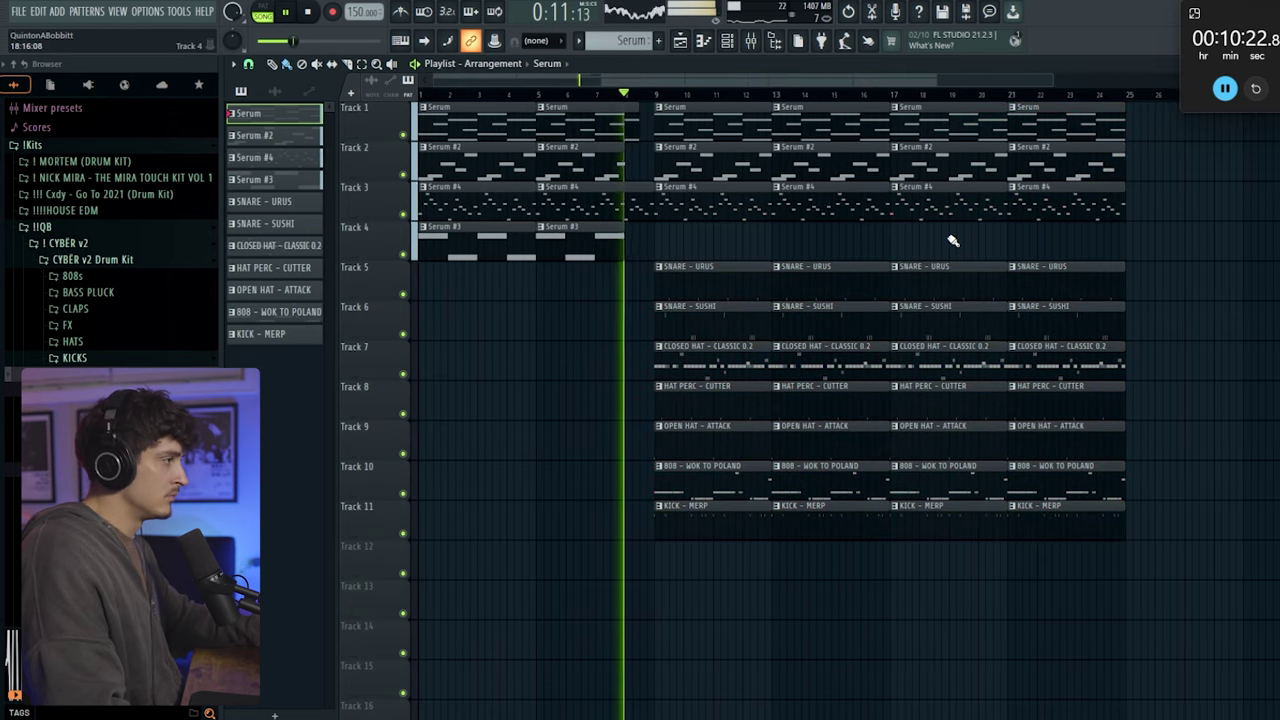
Stop playback and replace Fruity soft clipper on the Master mixer track with TR5 Classic Clipper
{"action": "left_click", "coordinate": [750, 40]}
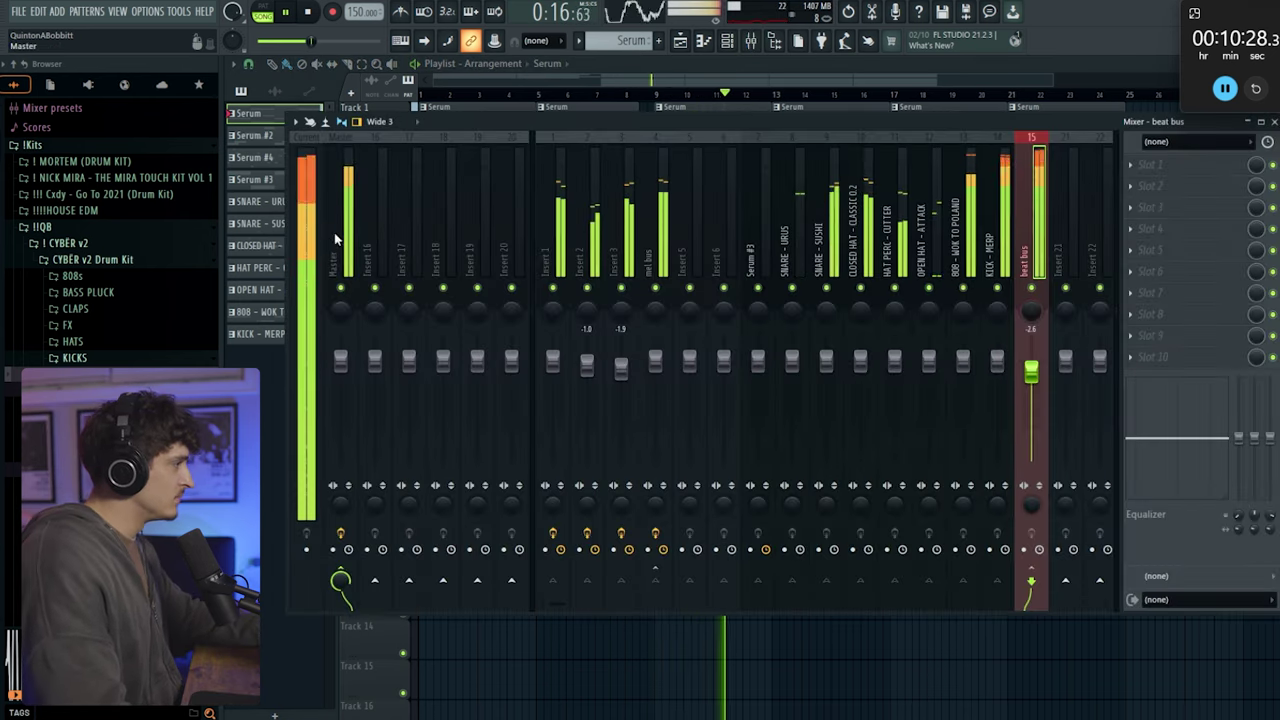
{"action": "left_click", "coordinate": [336, 236]}
{"action": "left_click", "coordinate": [750, 40]}
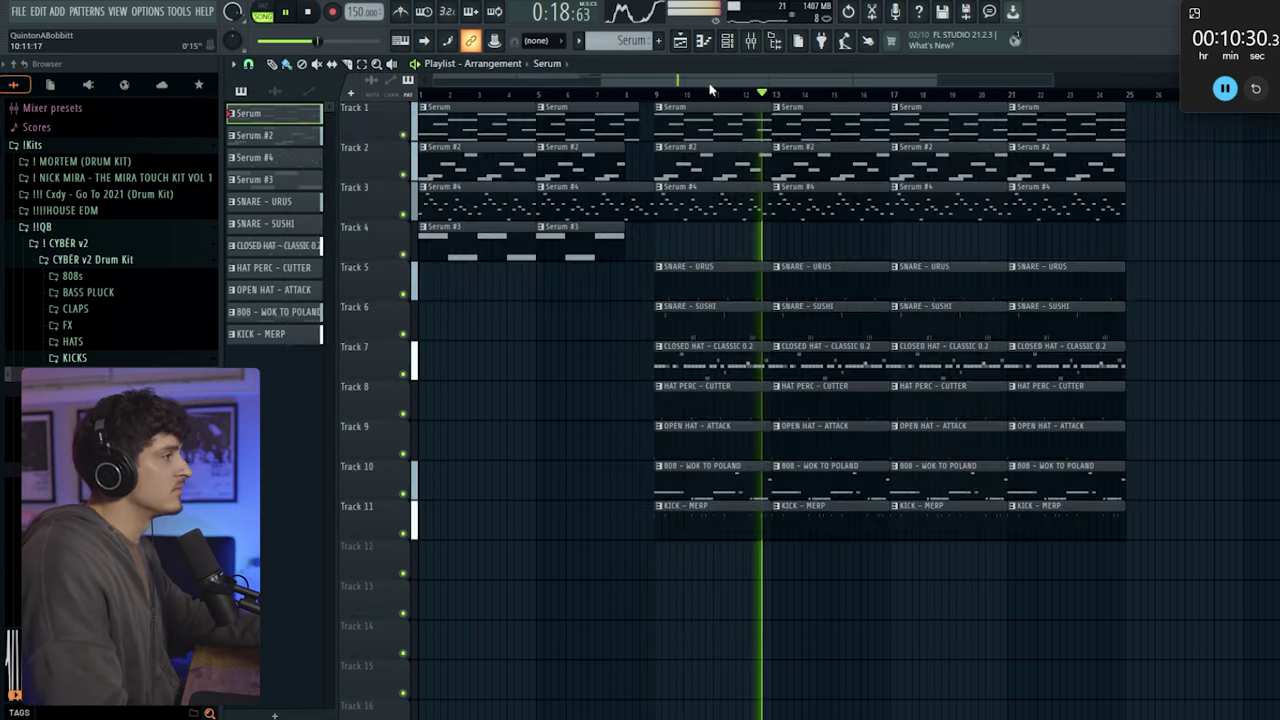
{"action": "left_click", "coordinate": [752, 42]}
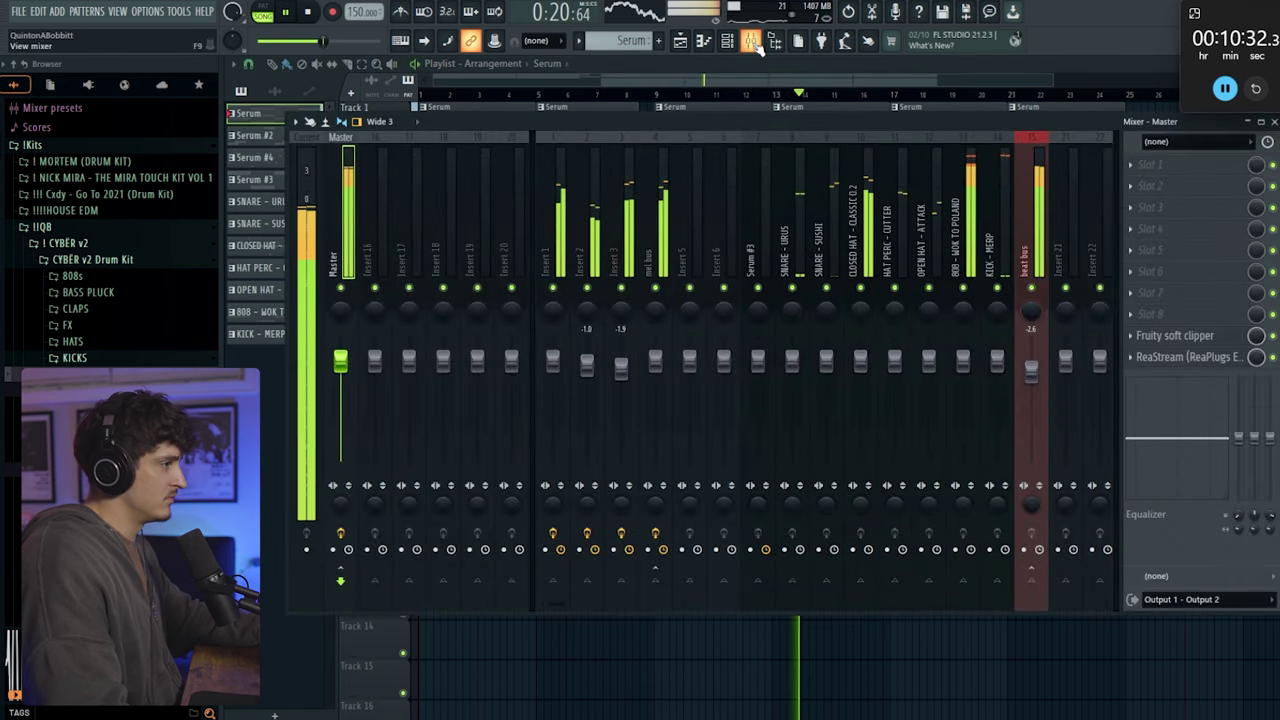
{"action": "key", "text": "space"}
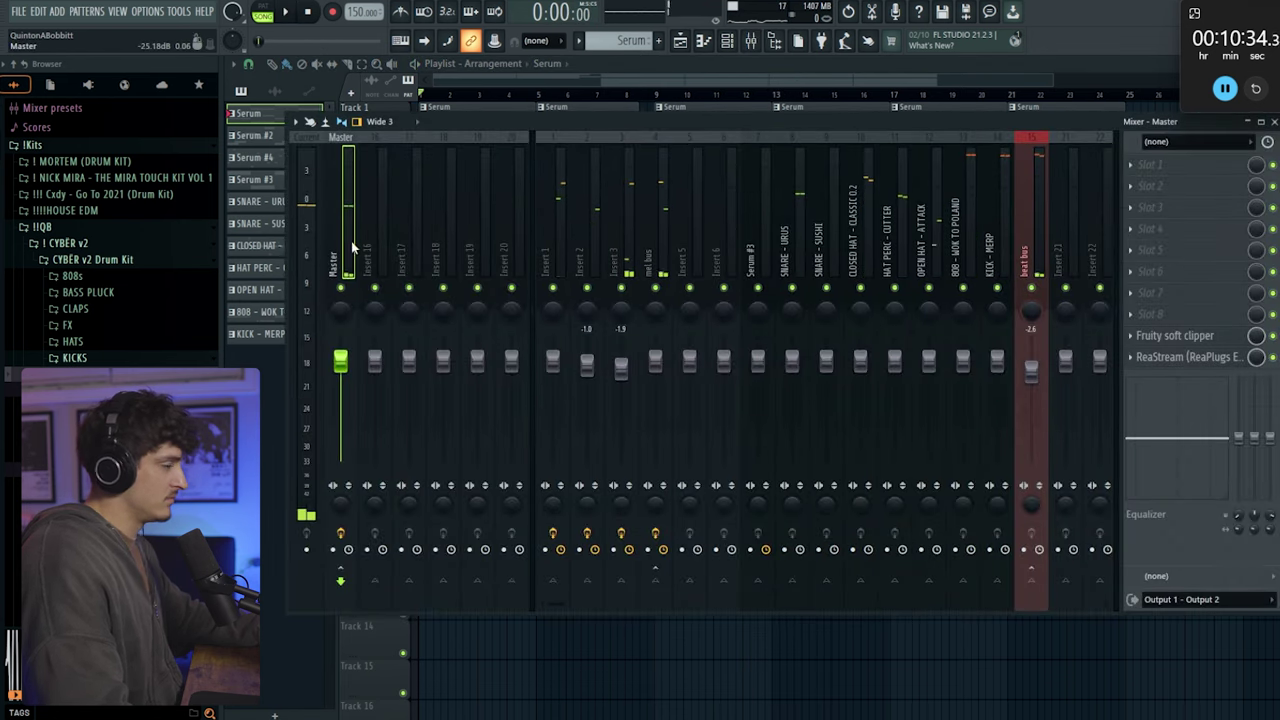
{"action": "left_click", "coordinate": [1130, 336]}
{"action": "mouse_move", "coordinate": [1126, 358]}
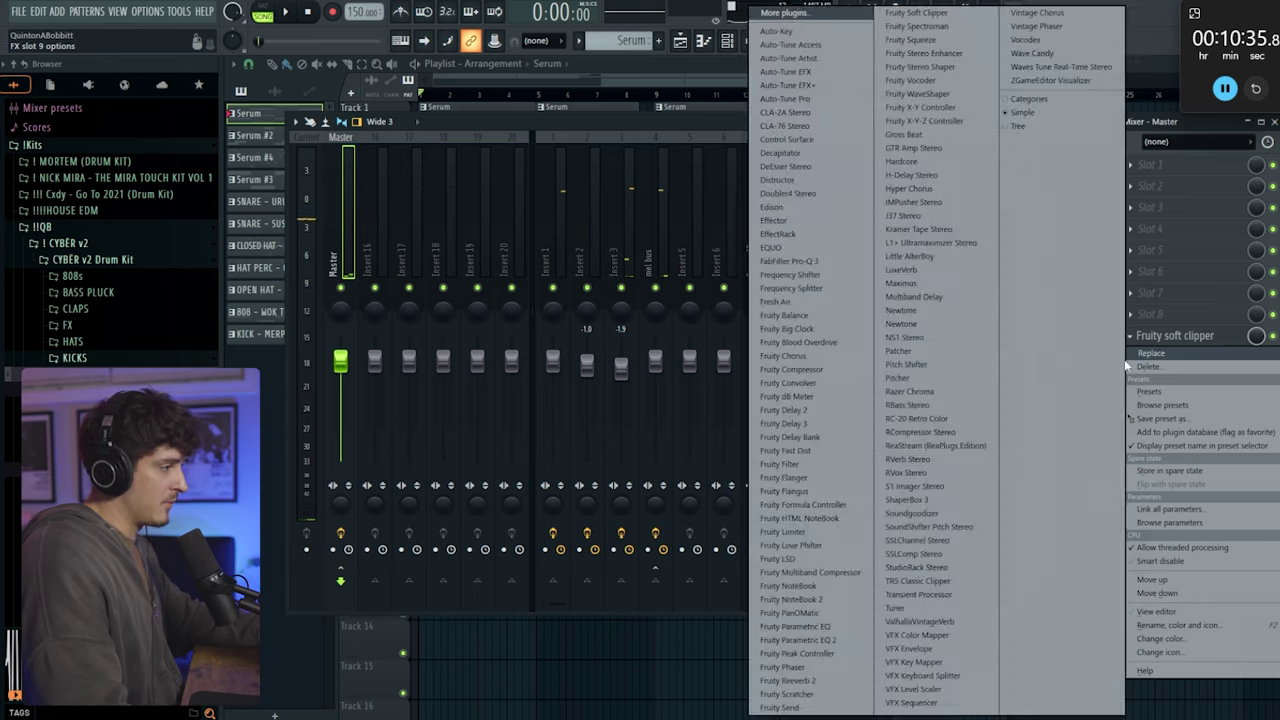
{"action": "left_click", "coordinate": [935, 581]}
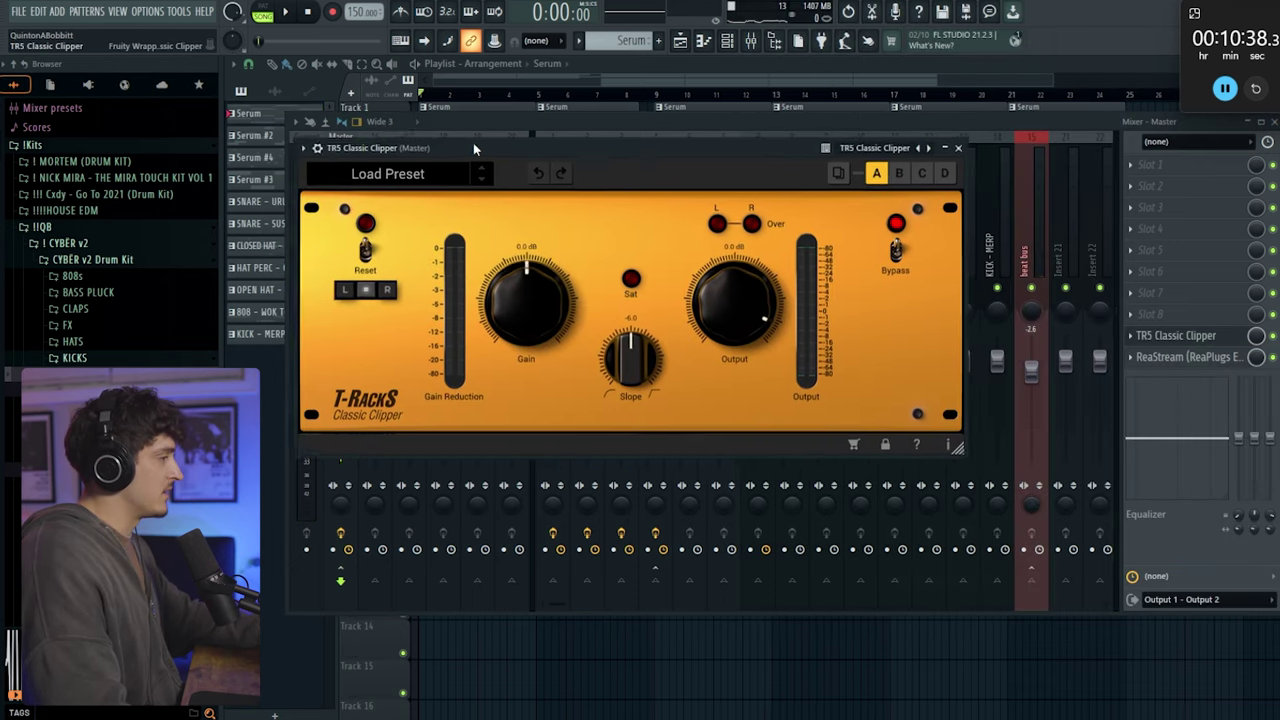
Set the TR5 Classic Clipper's gain to 2.9 dB and slope to 0.0 during playback, and return to the playlist
{"action": "left_click_drag", "start_coordinate": [534, 296], "coordinate": [534, 299]}
{"action": "left_click_drag", "start_coordinate": [581, 154], "coordinate": [607, 148]}
{"action": "key", "text": "space"}
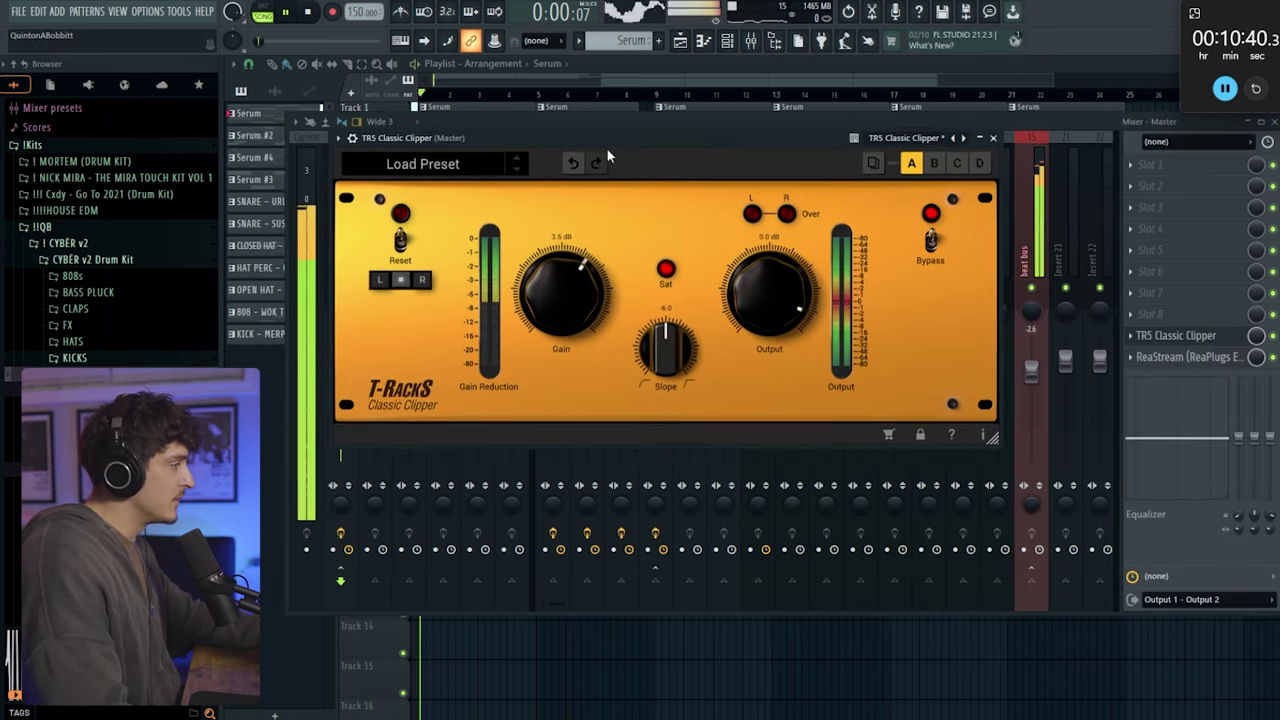
{"action": "left_click_drag", "start_coordinate": [563, 299], "coordinate": [563, 306]}
{"action": "left_click_drag", "start_coordinate": [666, 350], "coordinate": [664, 295]}
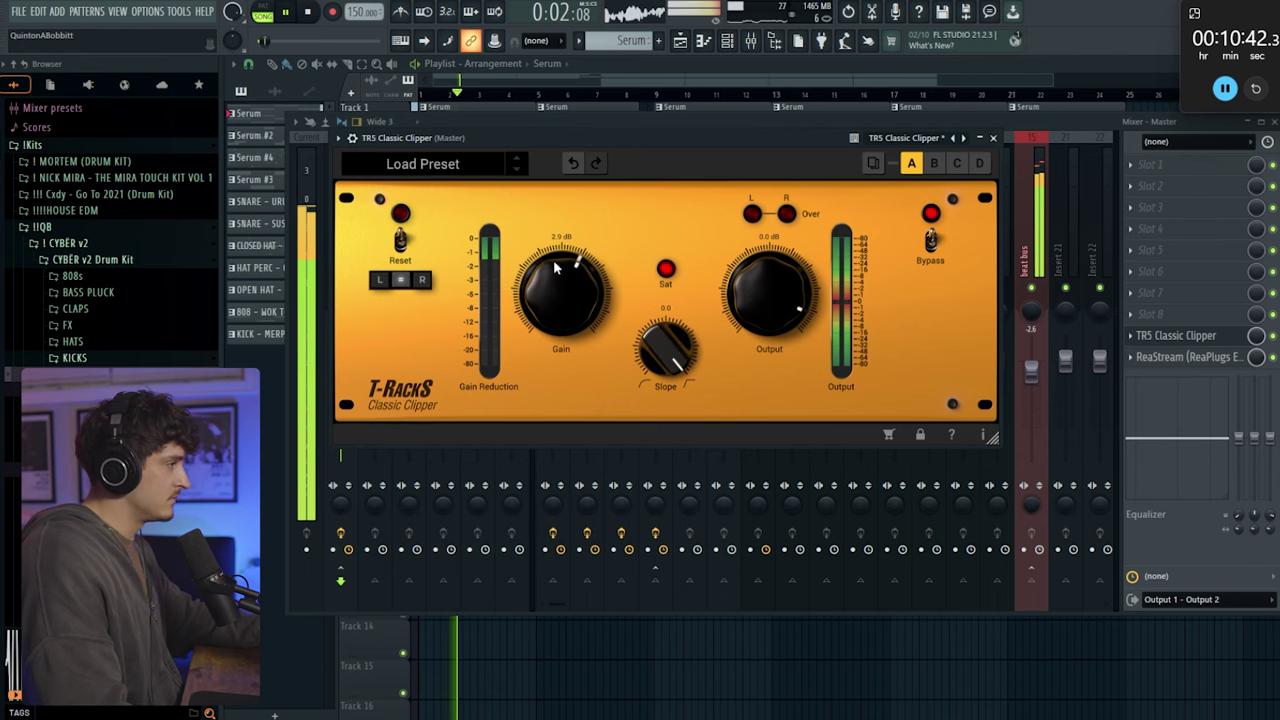
{"action": "left_click", "coordinate": [994, 138]}
{"action": "key", "text": "F9"}
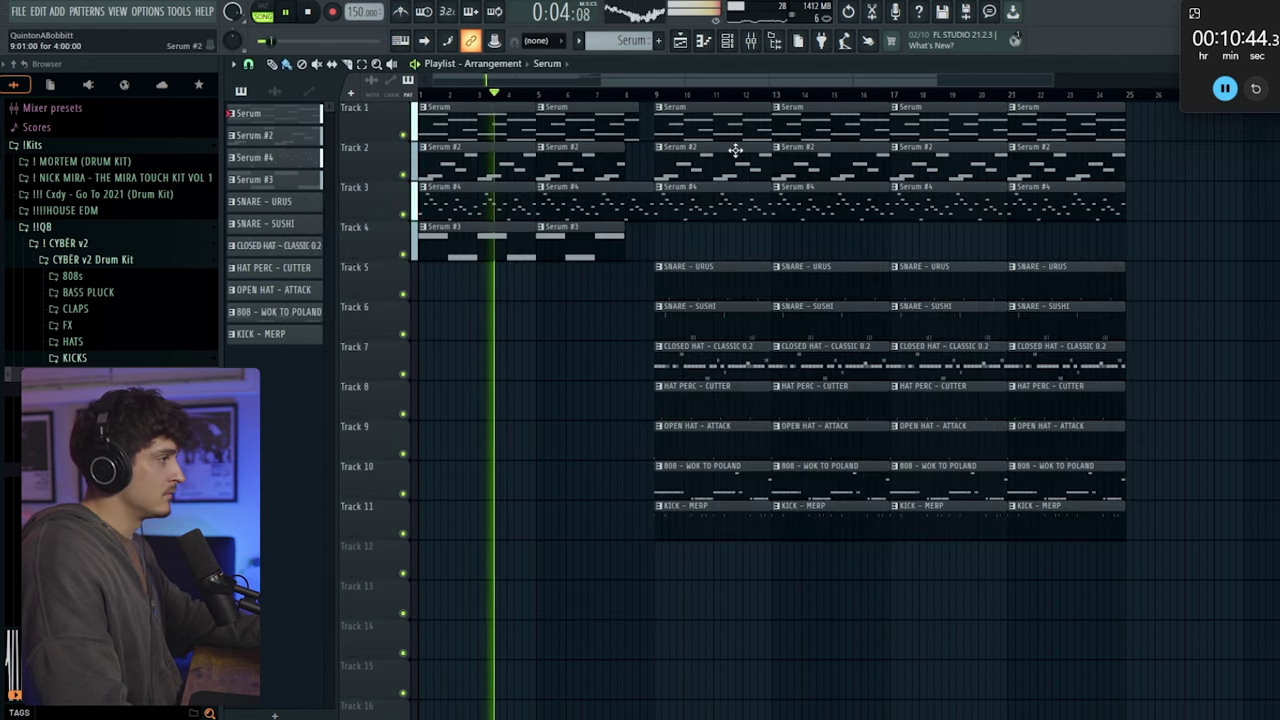
Play from about bar 14 and set the 808 - WOK TO POLAND fader to 1.3 dB and the KICK - MERP fader to about -0.9 dB
{"action": "left_click", "coordinate": [814, 93]}
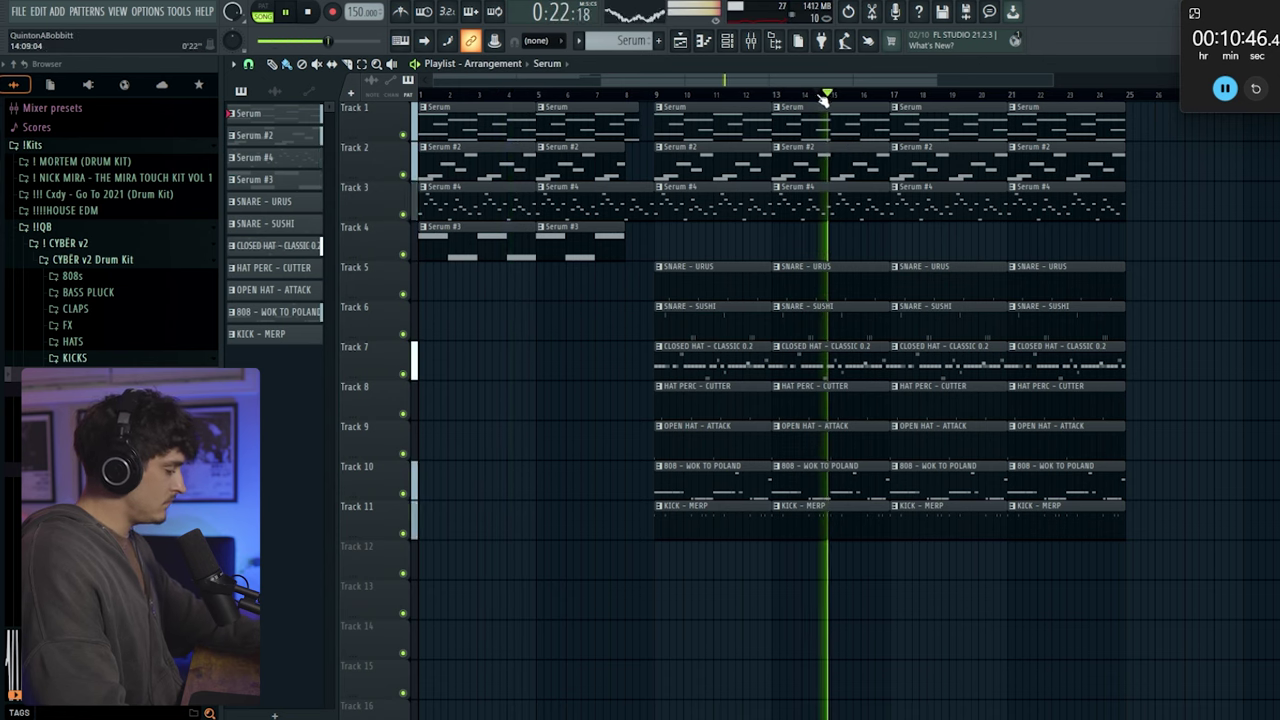
{"action": "left_click", "coordinate": [747, 42]}
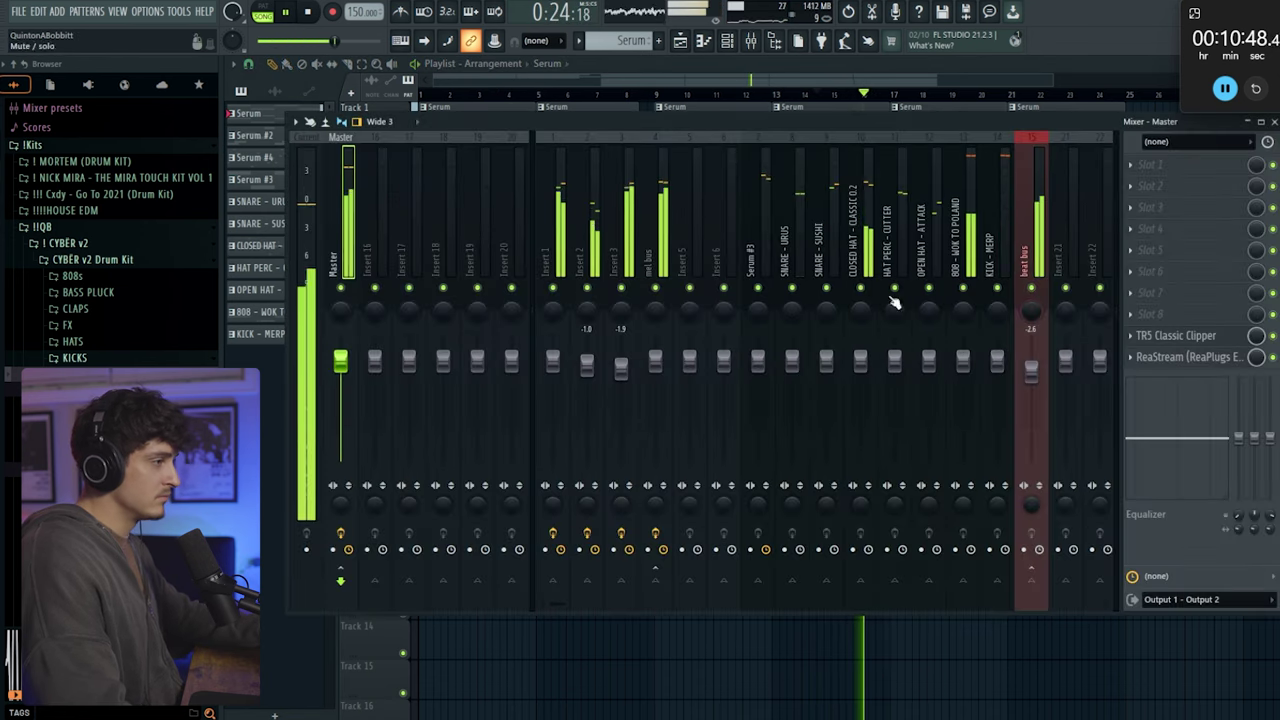
{"action": "left_click_drag", "start_coordinate": [996, 368], "coordinate": [962, 358]}
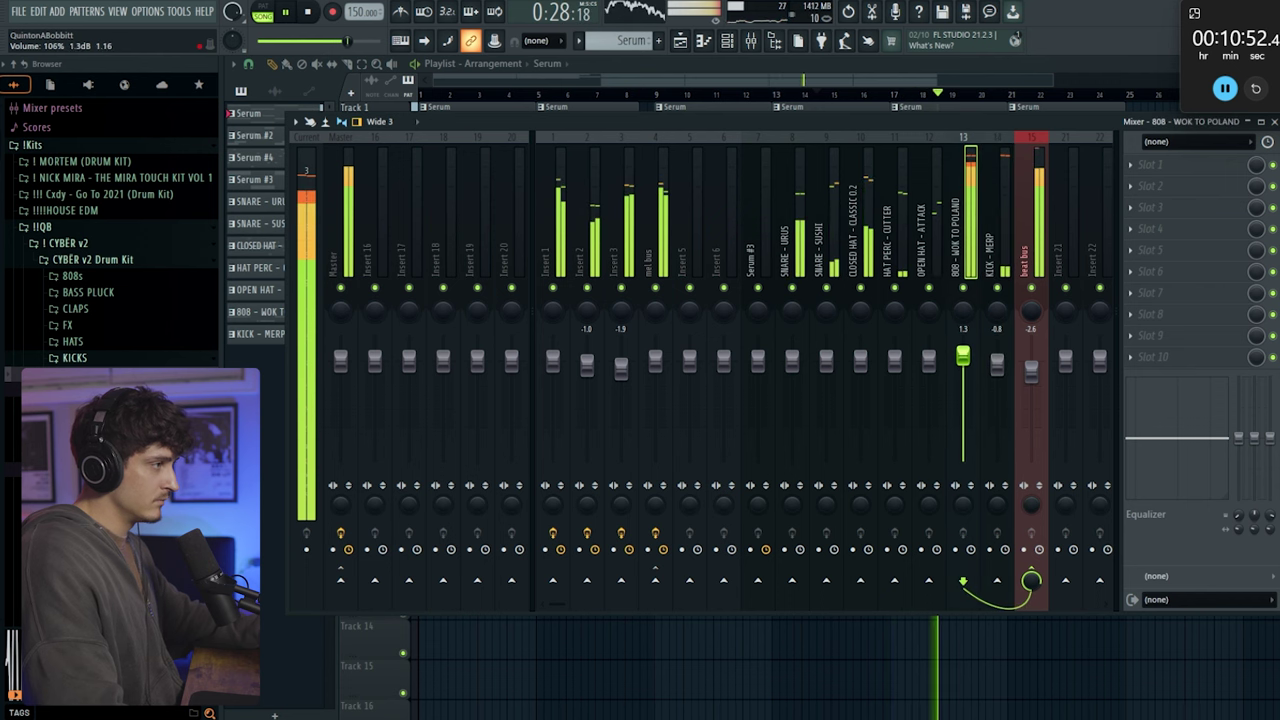
{"action": "left_click", "coordinate": [996, 364]}
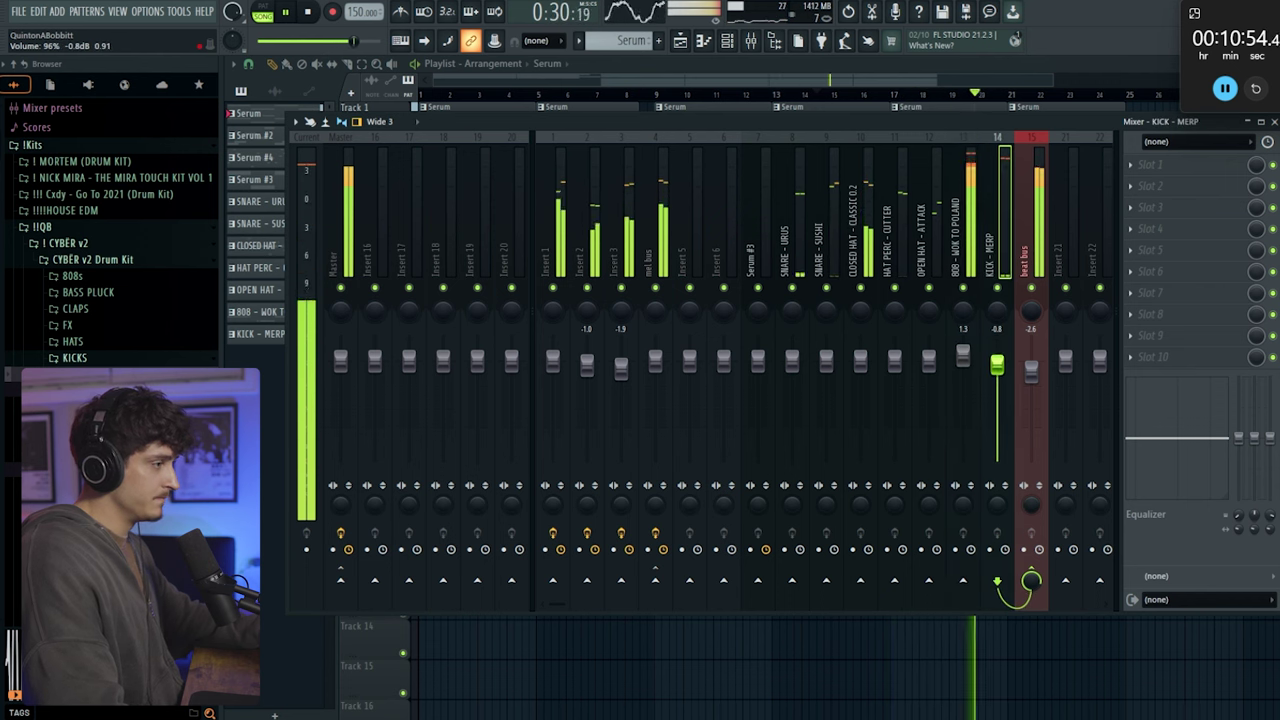
{"action": "left_click", "coordinate": [350, 250]}
{"action": "key", "text": "F9"}
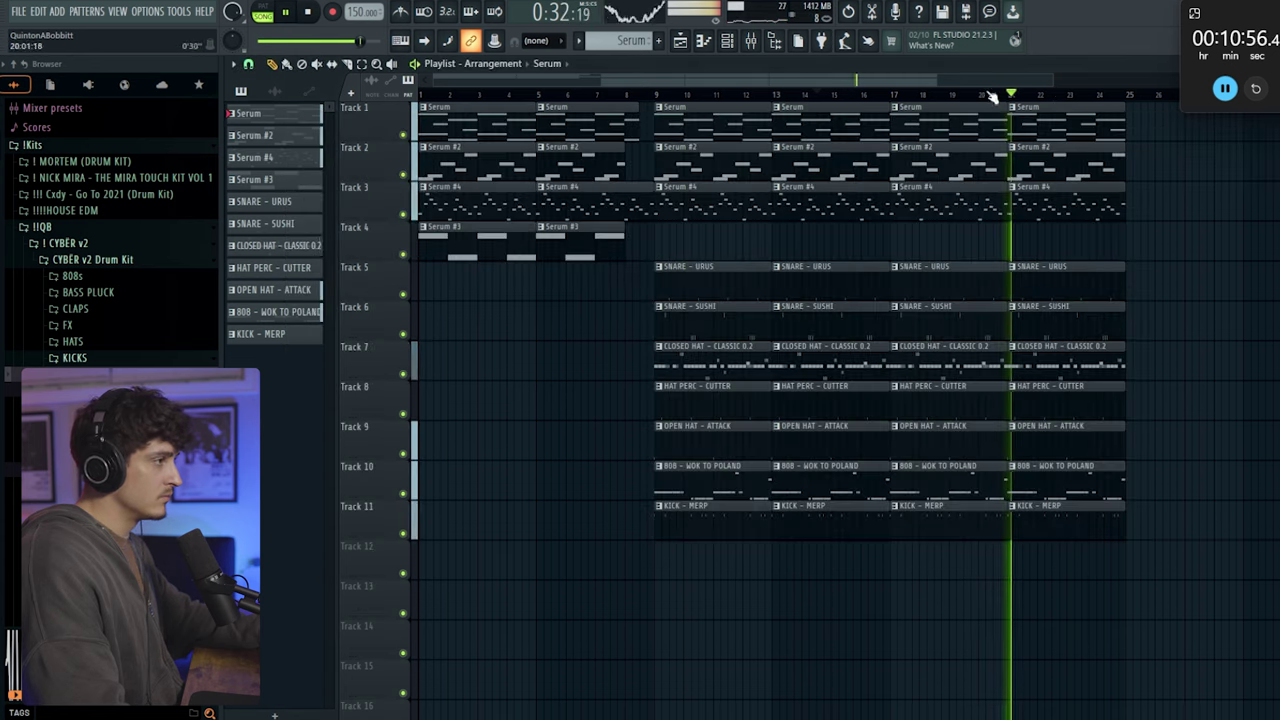
Delete the Serum #4 clips on track 3 from bars 17 to 24
{"action": "scroll", "coordinate": [831, 106], "scroll_direction": "down", "scroll_amount": 1}
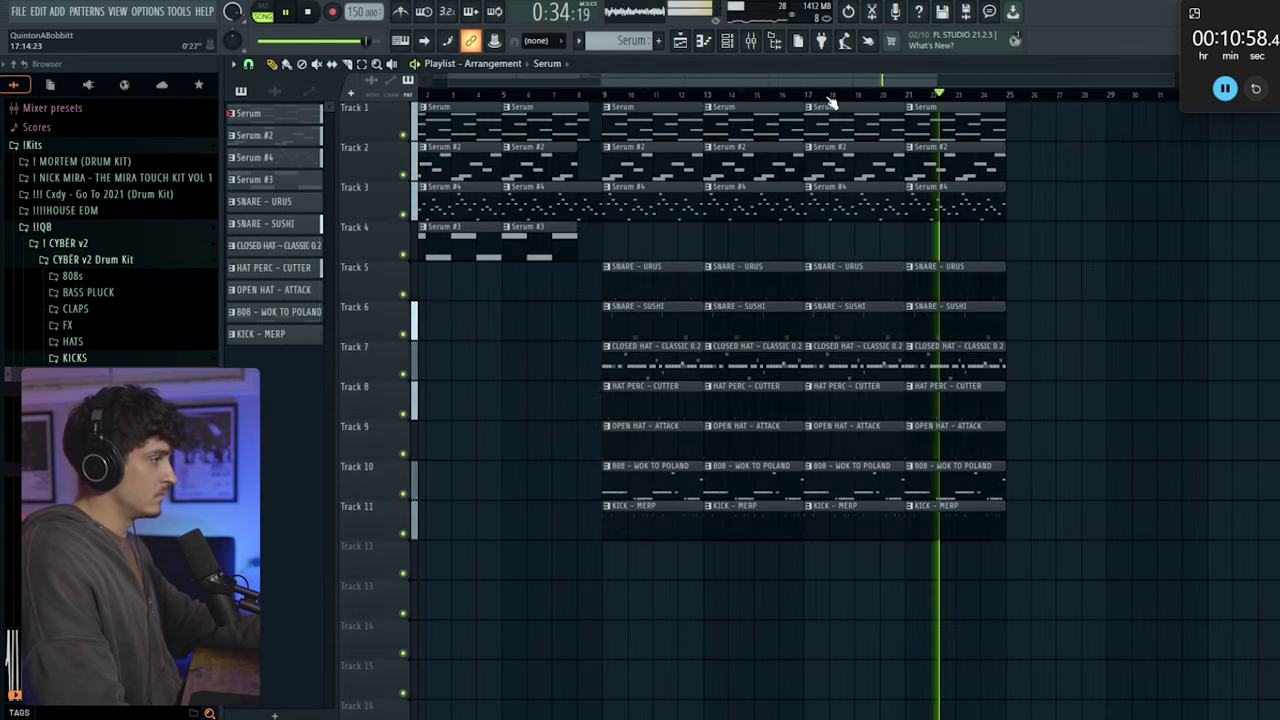
{"action": "left_click", "coordinate": [738, 94]}
{"action": "scroll", "coordinate": [790, 94], "scroll_direction": "up", "scroll_amount": 3}
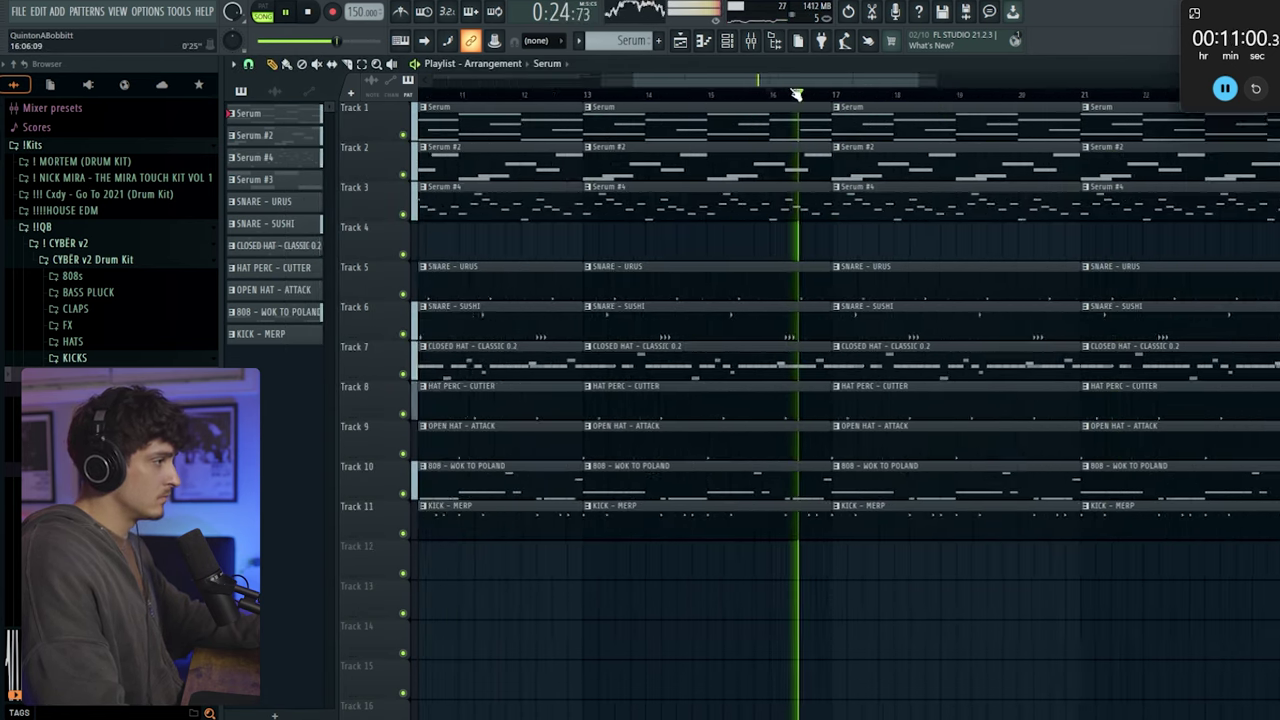
{"action": "right_click", "coordinate": [888, 218]}
{"action": "scroll", "coordinate": [853, 100], "scroll_direction": "down", "scroll_amount": 3}
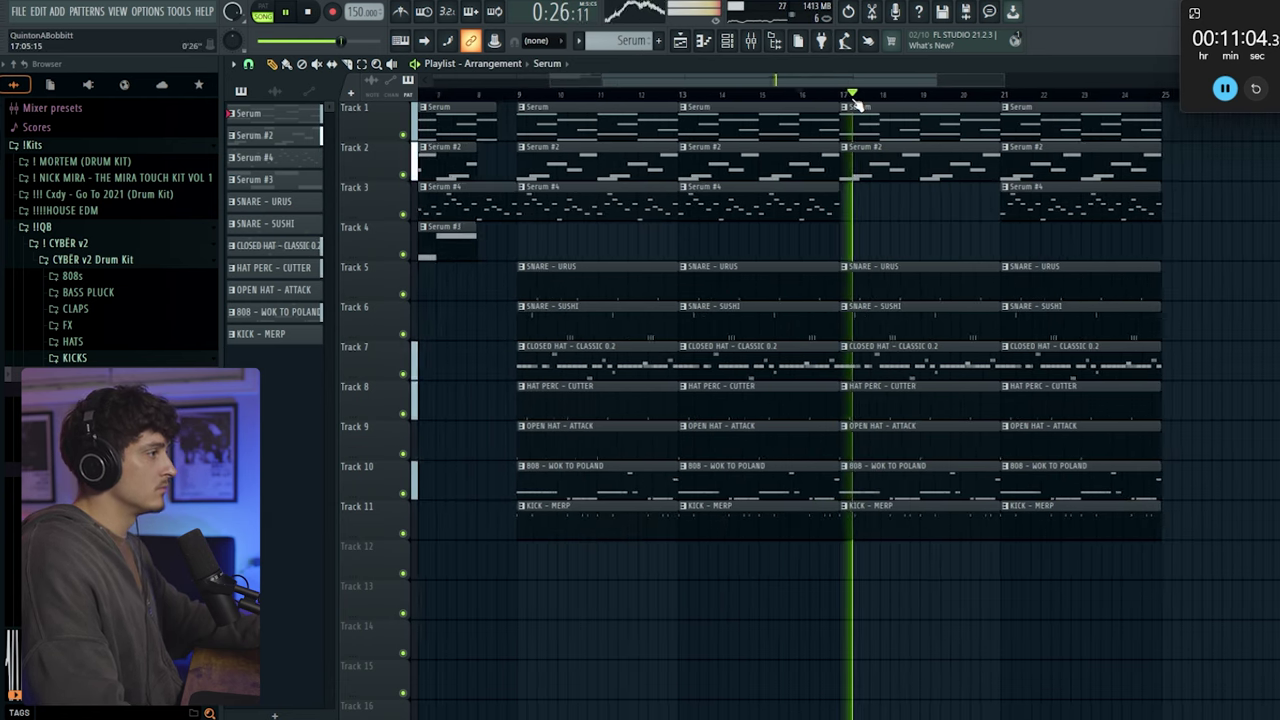
{"action": "right_click", "coordinate": [1015, 211]}
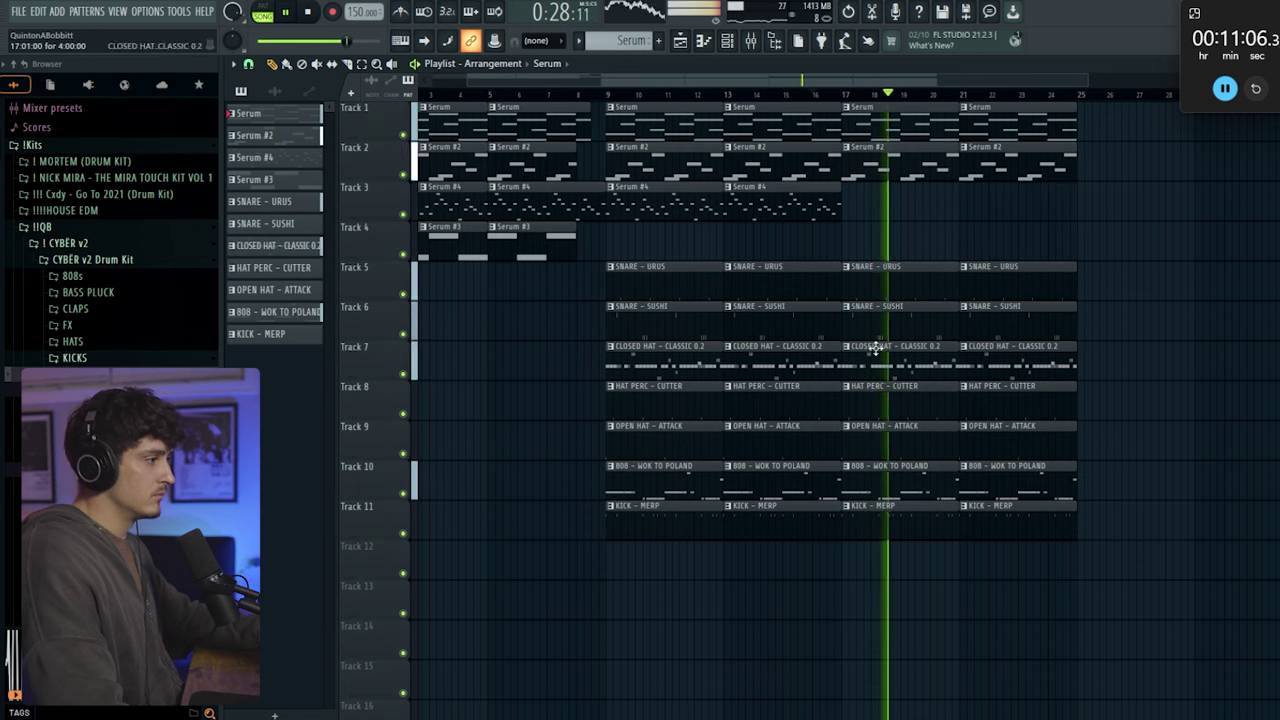
Delete the KICK - MERP clips from bars 17 to 24 and replay the transition into bar 17
{"action": "right_click", "coordinate": [912, 532]}
{"action": "right_click", "coordinate": [985, 533]}
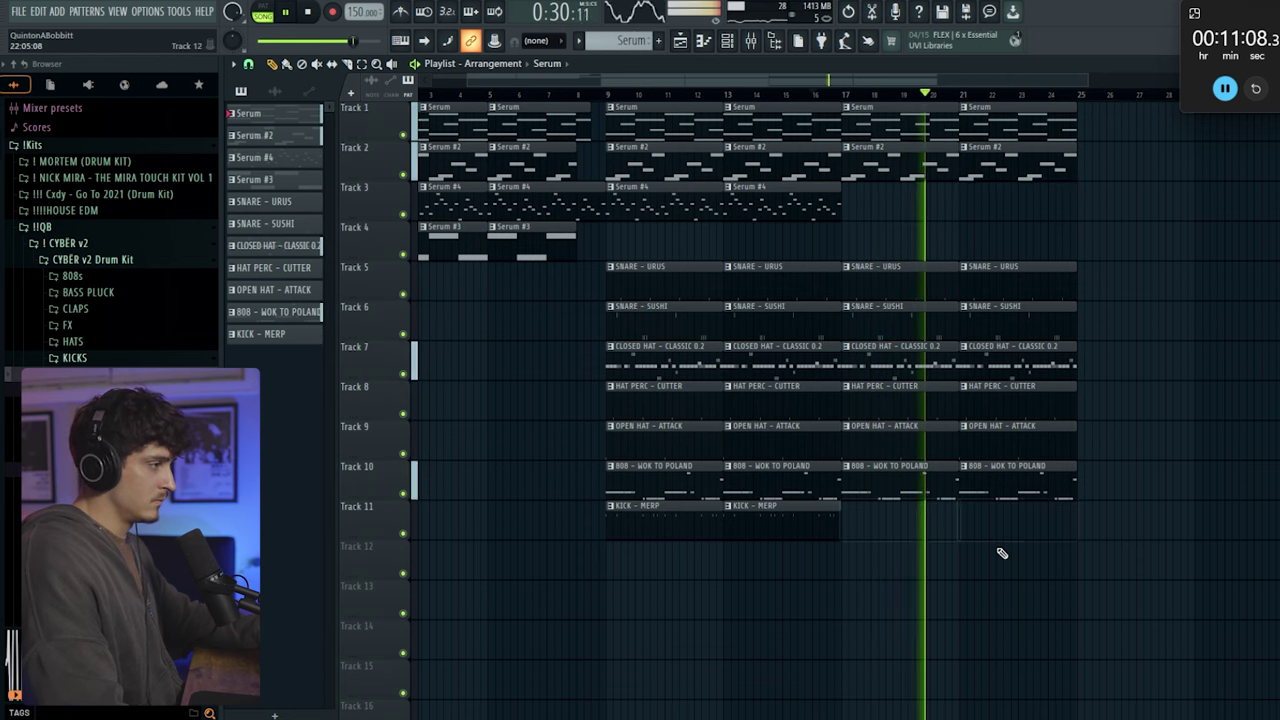
{"action": "left_click", "coordinate": [824, 95]}
{"action": "scroll", "coordinate": [832, 97], "scroll_direction": "up", "scroll_amount": 3}
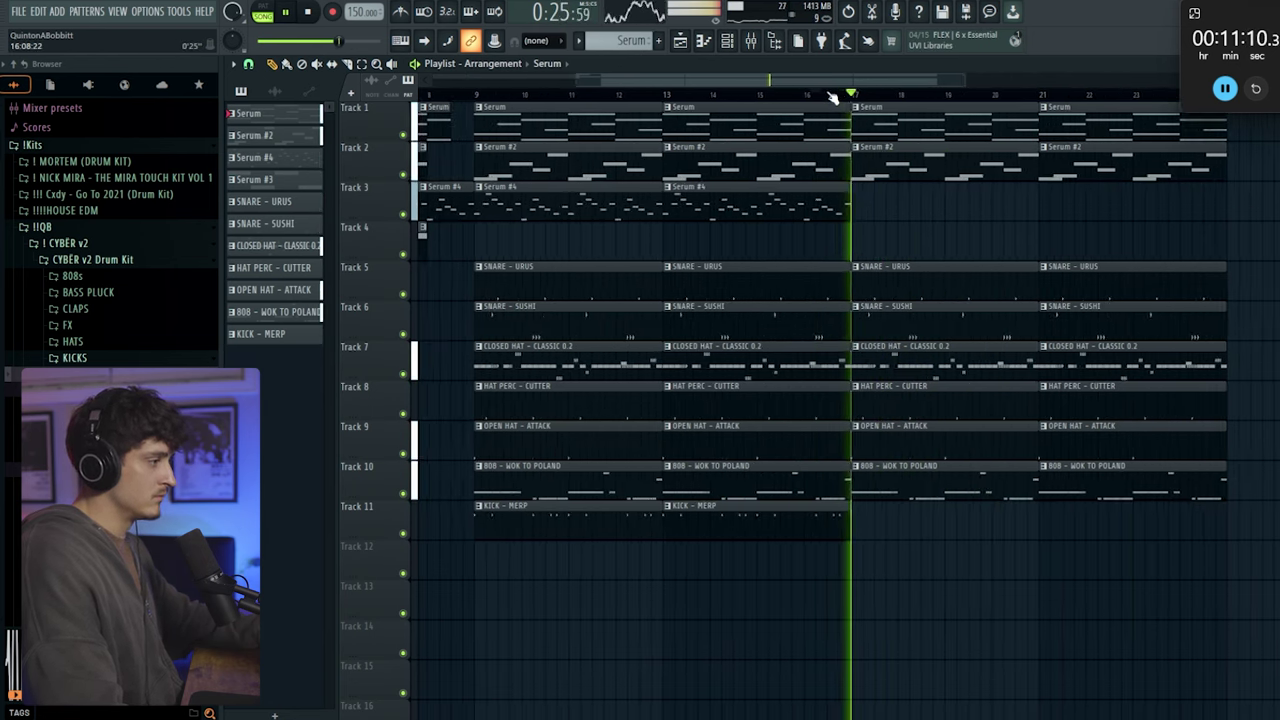
Duplicate all clips of bars 17 to 24 into bars 25 to 32
{"action": "scroll", "coordinate": [833, 96], "scroll_direction": "down", "scroll_amount": 4}
{"action": "left_click_drag", "start_coordinate": [1014, 580], "coordinate": [865, 93]}
{"action": "key", "text": "ctrl+b"}
{"action": "scroll", "coordinate": [930, 94], "scroll_direction": "down", "scroll_amount": 2}
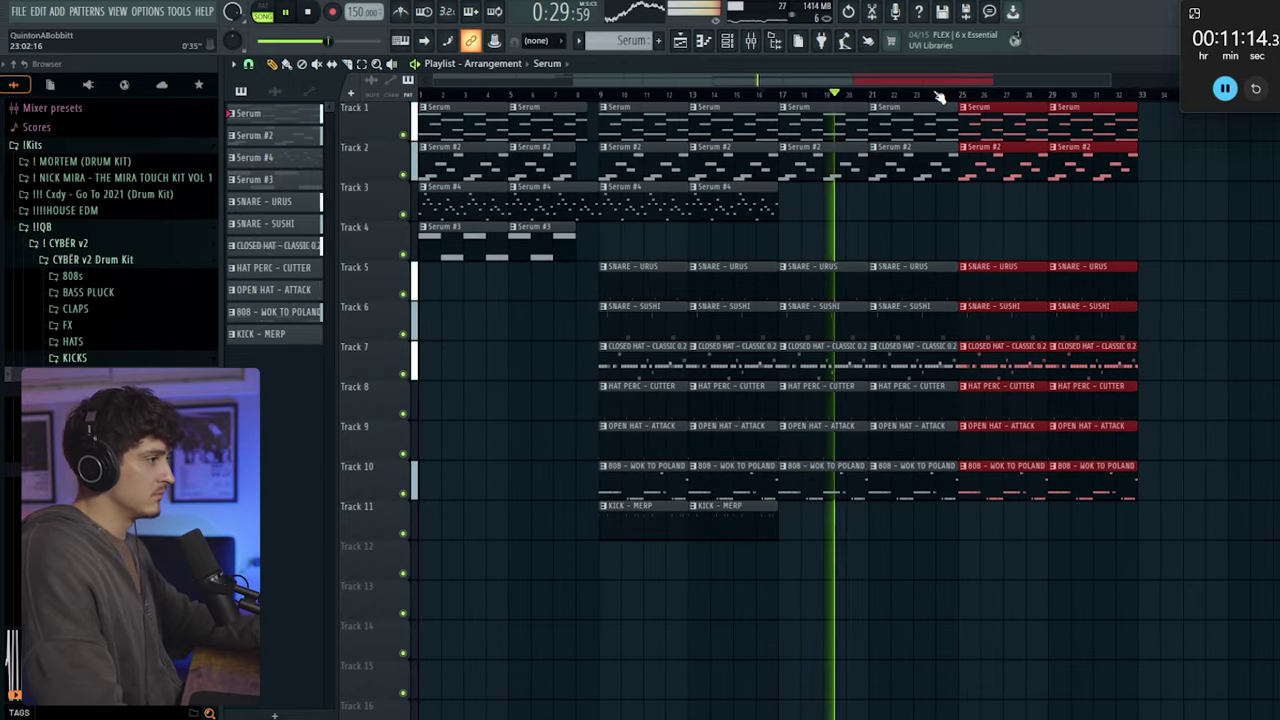
Trim the drum and 808 clips of bars 25 to 28 to start at bar 27, and add Serum #4 and KICK - MERP clips for bars 27 to 32
{"action": "left_click_drag", "start_coordinate": [980, 560], "coordinate": [1004, 284]}
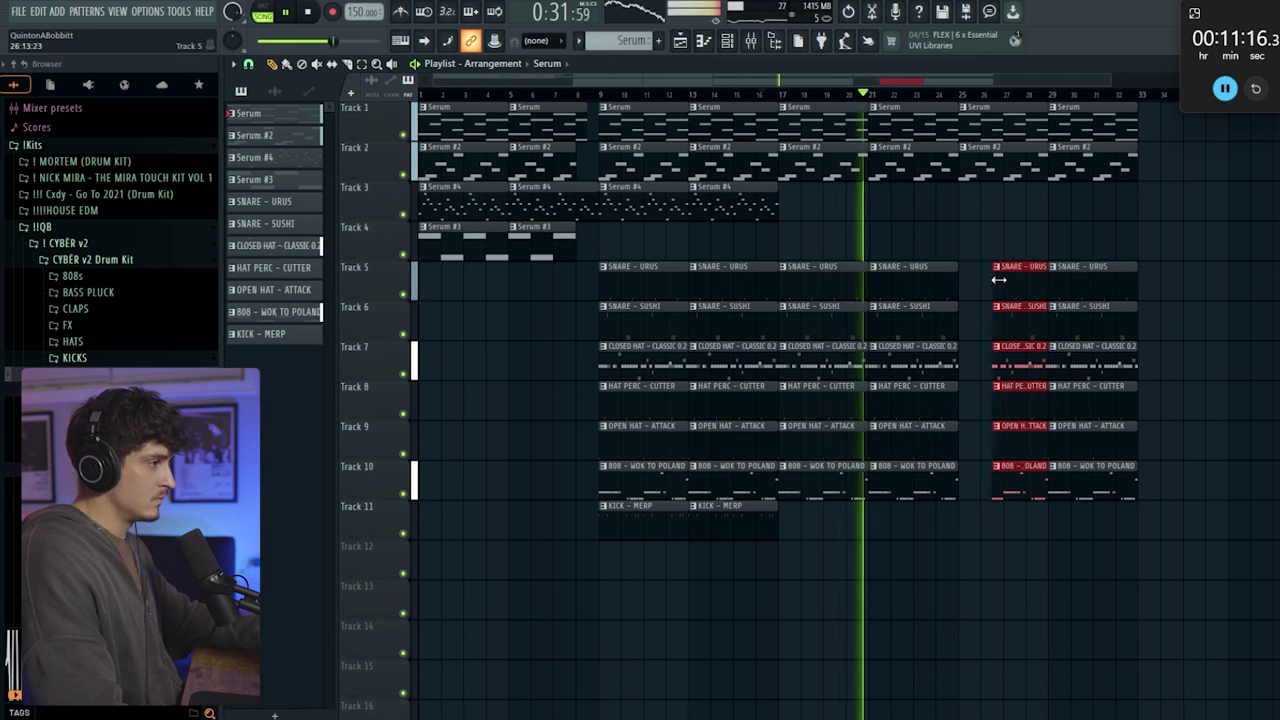
{"action": "left_click", "coordinate": [966, 200]}
{"action": "left_click_drag", "start_coordinate": [960, 206], "coordinate": [1002, 206]}
{"action": "mouse_move", "coordinate": [800, 524]}
{"action": "left_mouse_down"}
{"action": "mouse_move", "coordinate": [975, 516]}
{"action": "mouse_move", "coordinate": [1000, 532]}
{"action": "mouse_move", "coordinate": [963, 537]}
{"action": "mouse_move", "coordinate": [1020, 537]}
{"action": "left_mouse_up"}
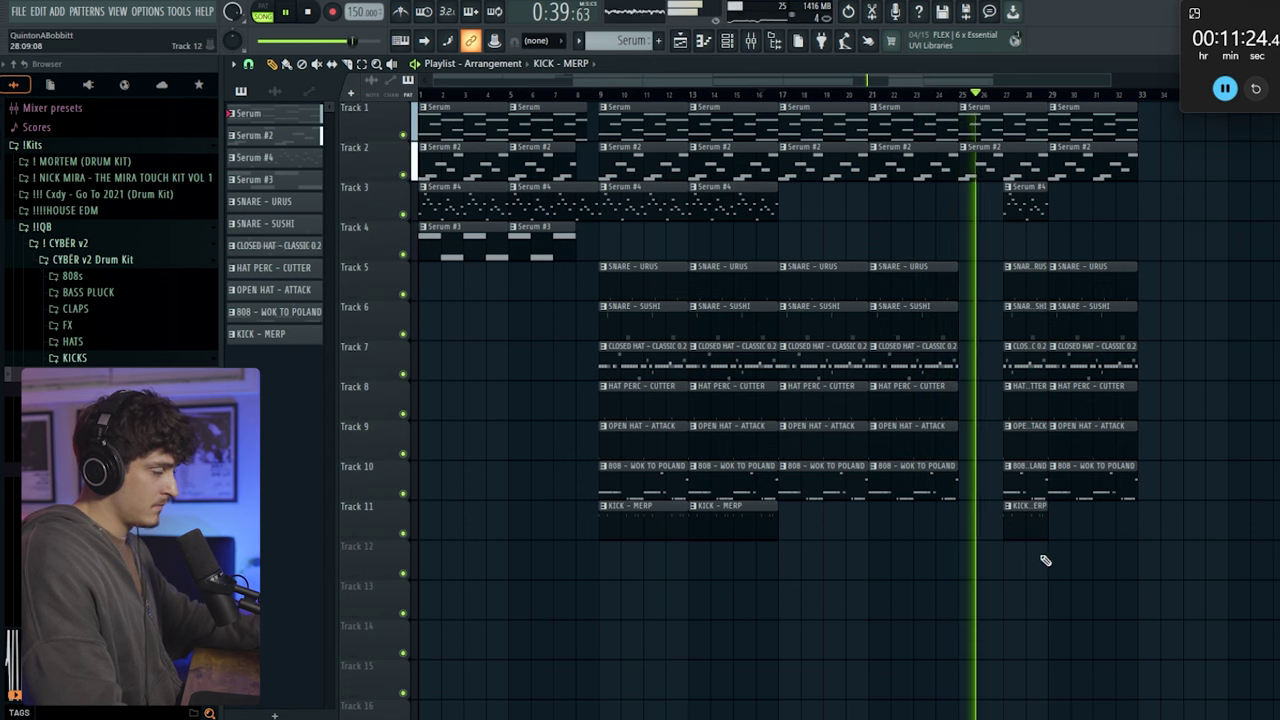
{"action": "left_click_drag", "start_coordinate": [709, 209], "coordinate": [1069, 207]}
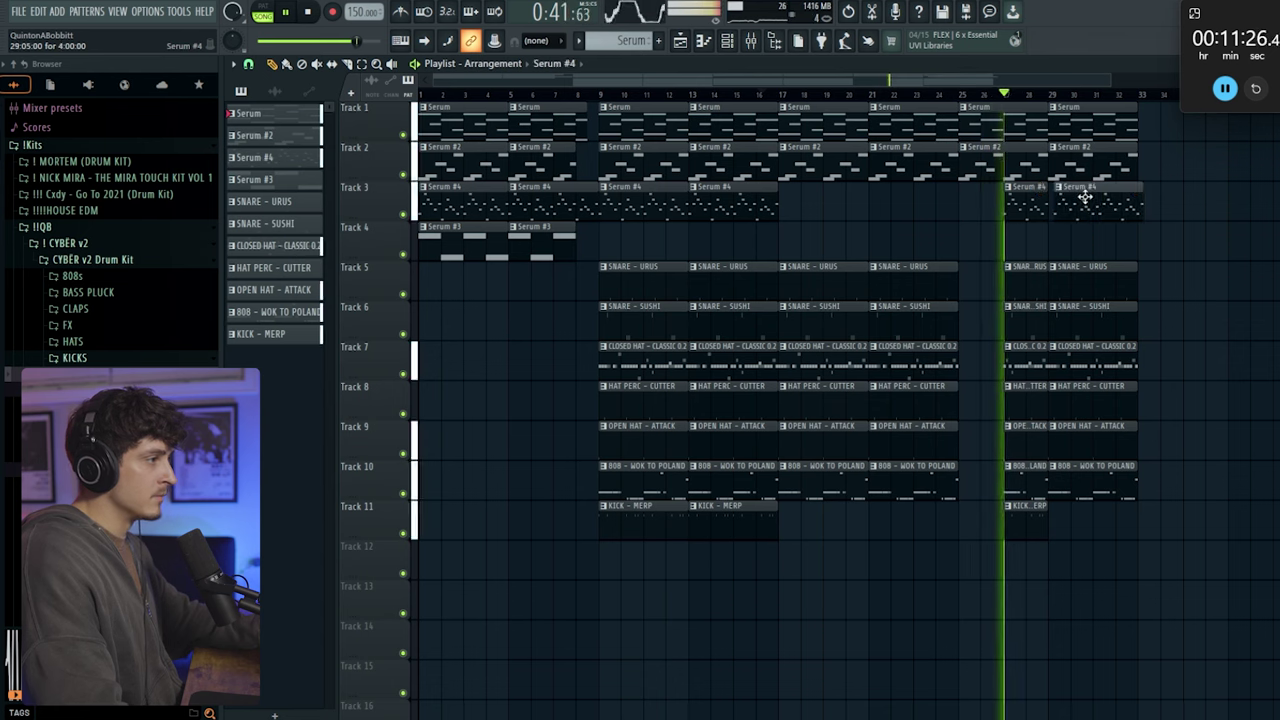
{"action": "left_click_drag", "start_coordinate": [757, 509], "coordinate": [1088, 525]}
Select the whole 32-bar arrangement and duplicate it through bar 64
{"action": "left_click_drag", "start_coordinate": [1166, 617], "coordinate": [364, 84]}
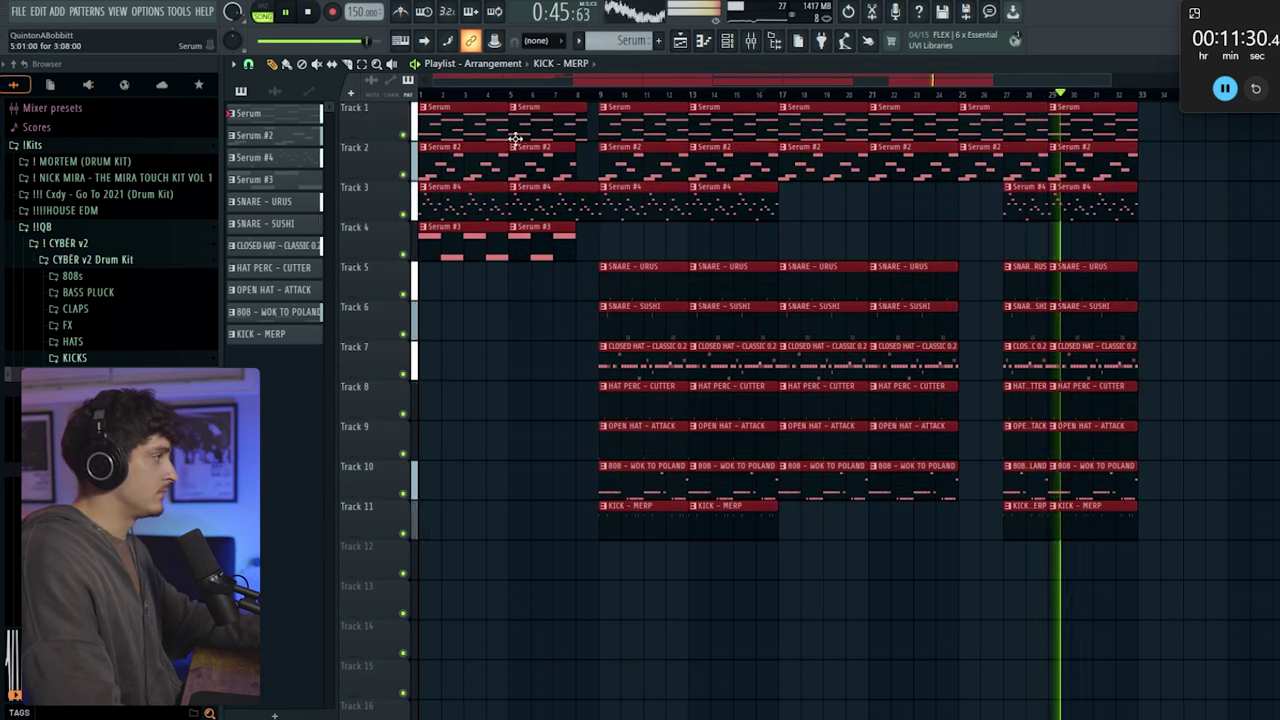
{"action": "key", "text": "ctrl+b"}
{"action": "scroll", "coordinate": [516, 98], "scroll_direction": "down", "scroll_amount": 4}
Move every clip of the arrangement down two tracks to free tracks 1 and 2, and stop playback
{"action": "left_click_drag", "start_coordinate": [1177, 659], "coordinate": [223, 106]}
{"action": "key", "text": "shift+Down"}
{"action": "key", "text": "shift+Down"}
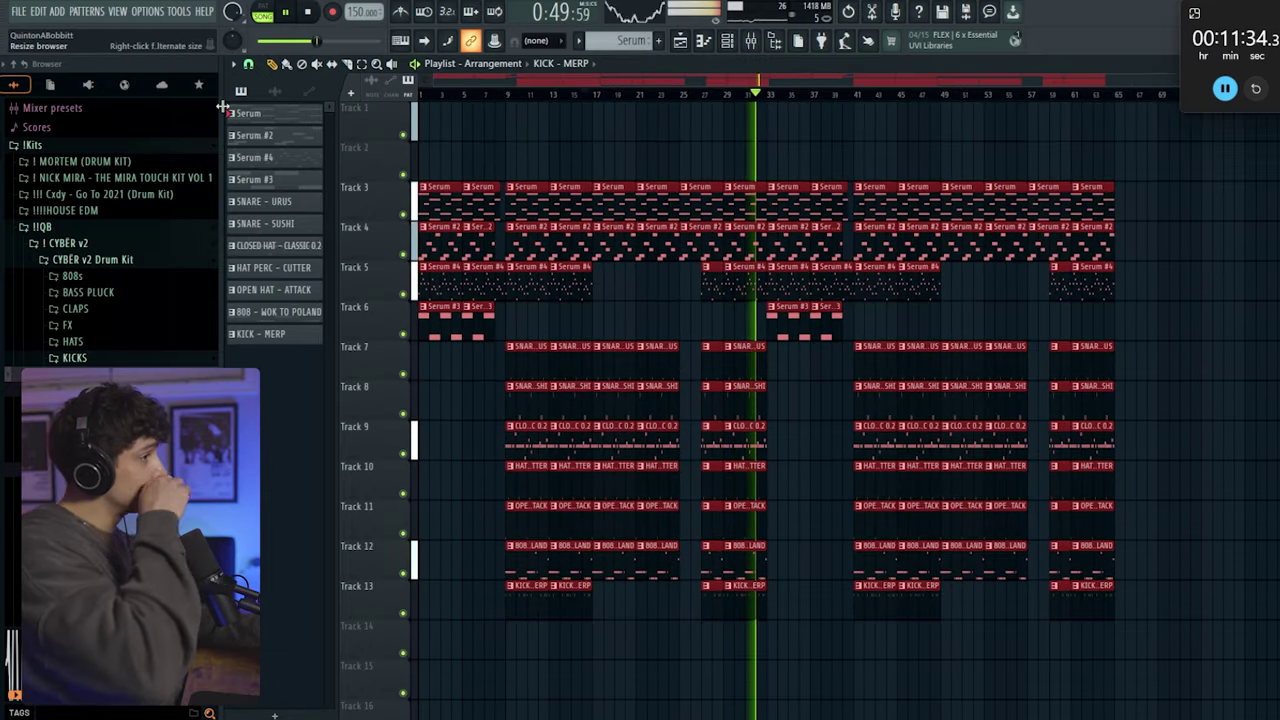
{"action": "key", "text": "space"}
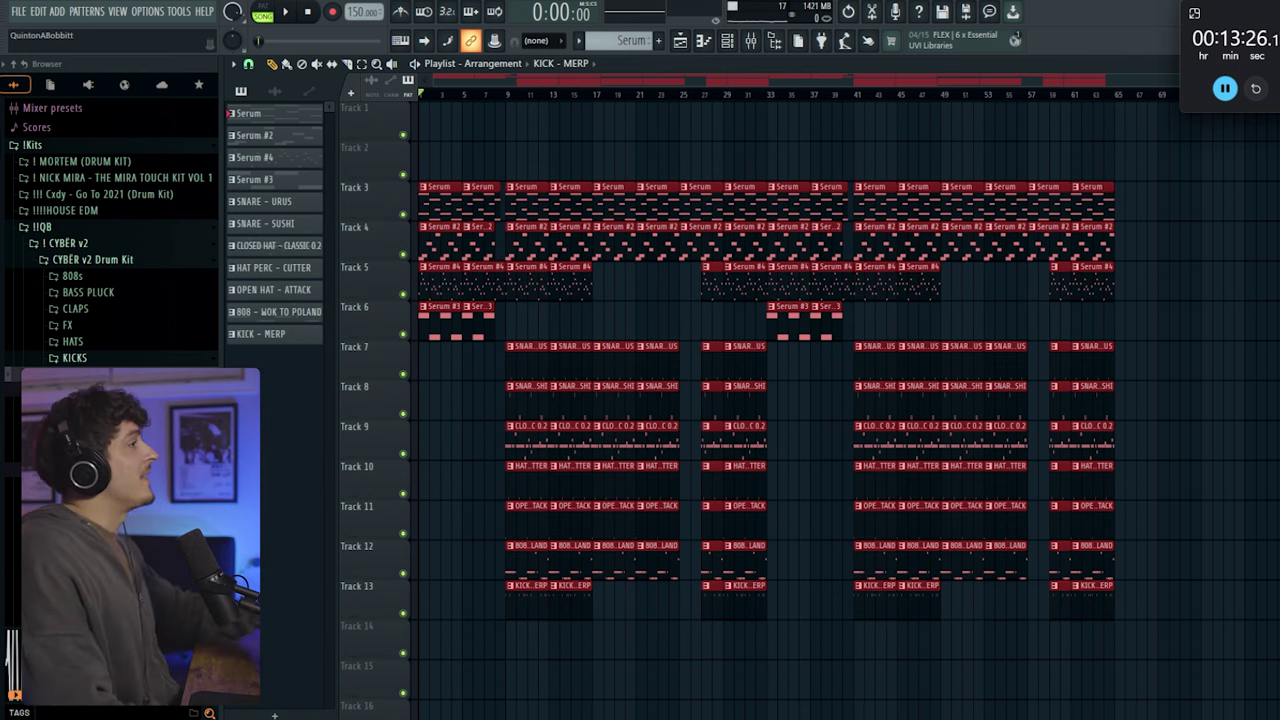
Send the Hook mixer track to the Reverb Long, Reverb Short and Delay 1/4 tracks
{"action": "left_click", "coordinate": [760, 46]}
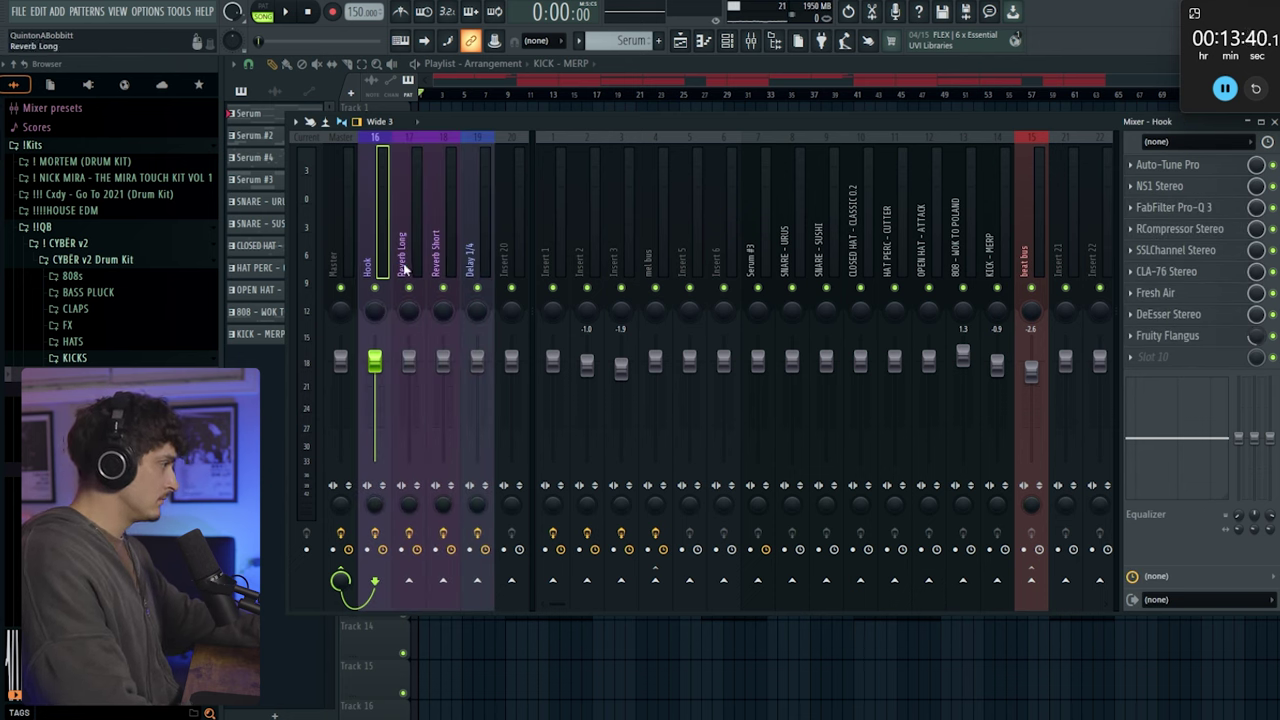
{"action": "left_click", "coordinate": [408, 262]}
{"action": "left_click", "coordinate": [372, 268]}
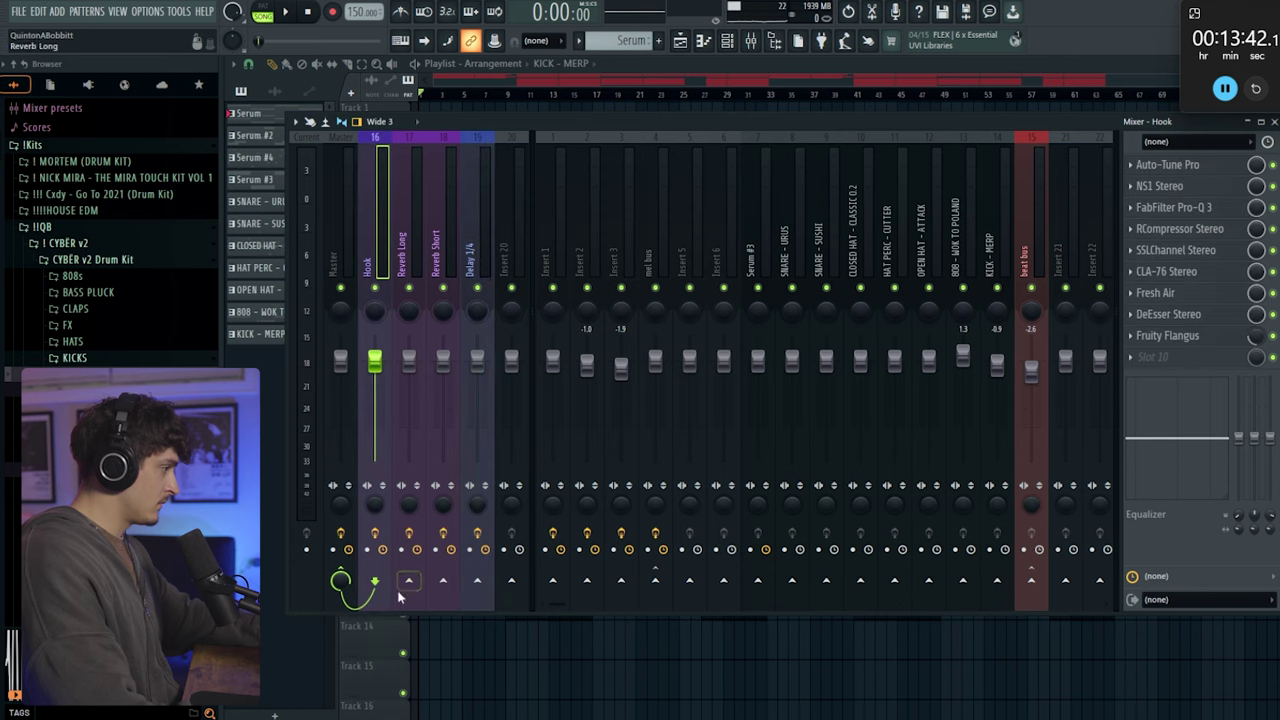
Choose the song's key in Auto-Tune Pro on the Hook mixer track
{"action": "left_click", "coordinate": [1166, 166]}
{"action": "left_click", "coordinate": [780, 264]}
{"action": "left_click", "coordinate": [783, 422]}
{"action": "left_click_drag", "start_coordinate": [894, 208], "coordinate": [708, 138]}
Set the Hook mixer track's audio input source to Input 1
{"action": "left_click", "coordinate": [1217, 135]}
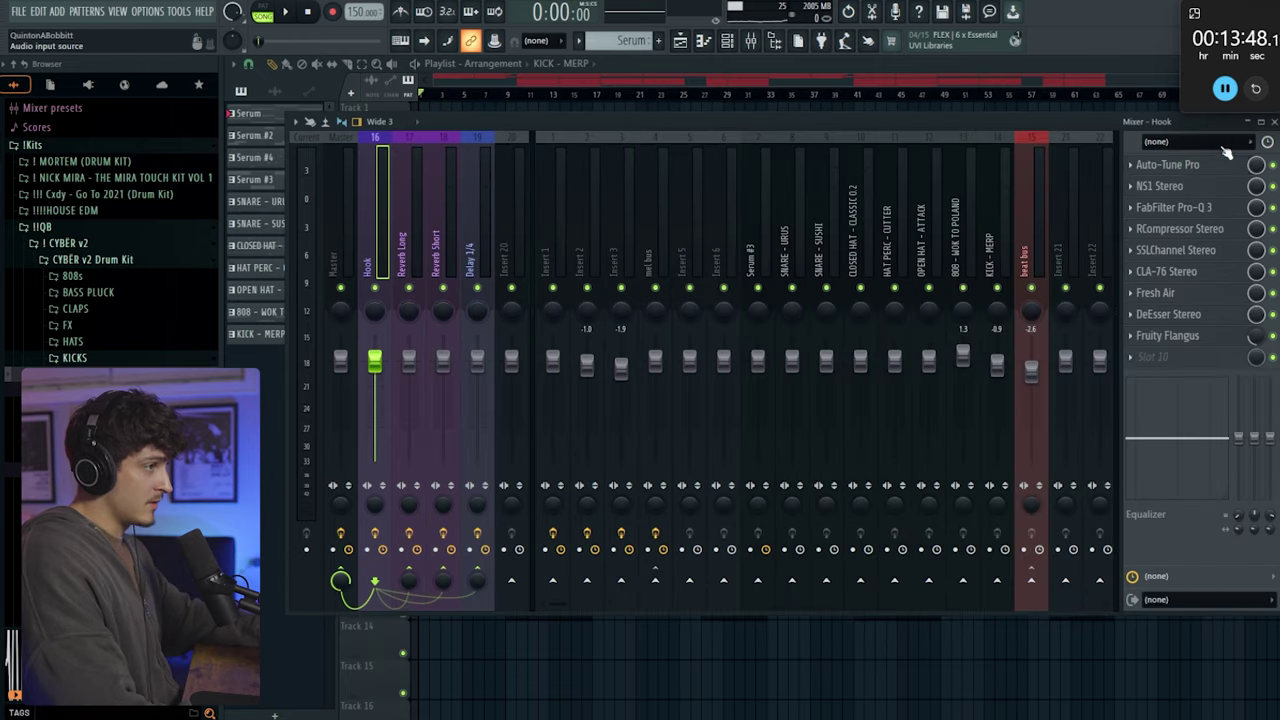
{"action": "left_click", "coordinate": [1222, 143]}
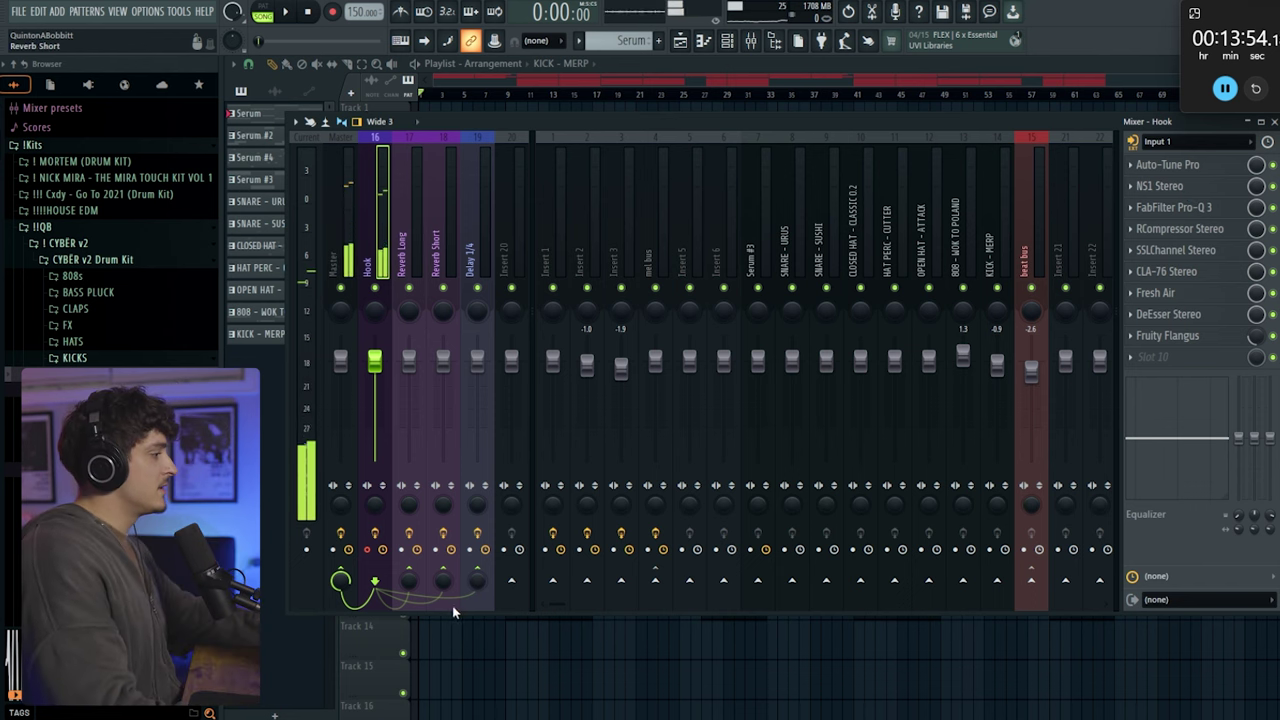
Play the arrangement and lower the level of the beat bus mixer track to balance it against the vocal
{"action": "key", "text": "space"}
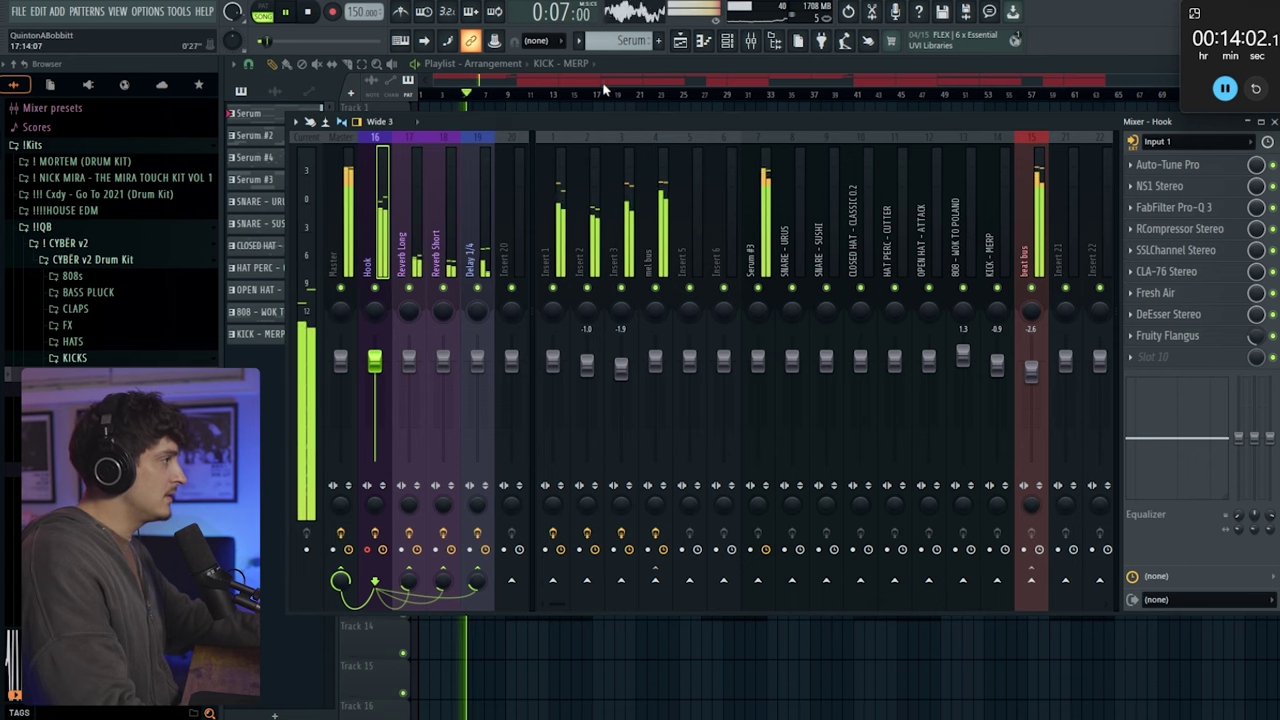
{"action": "key", "text": "F9"}
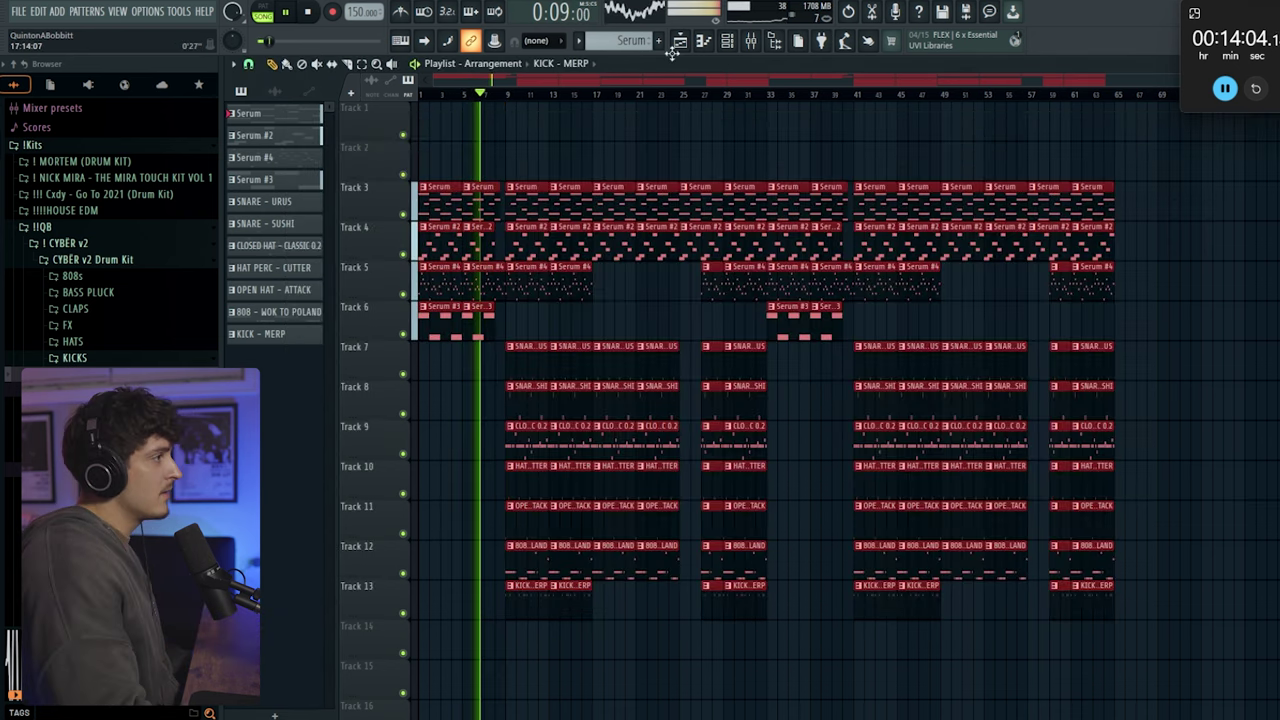
{"action": "key", "text": "F9"}
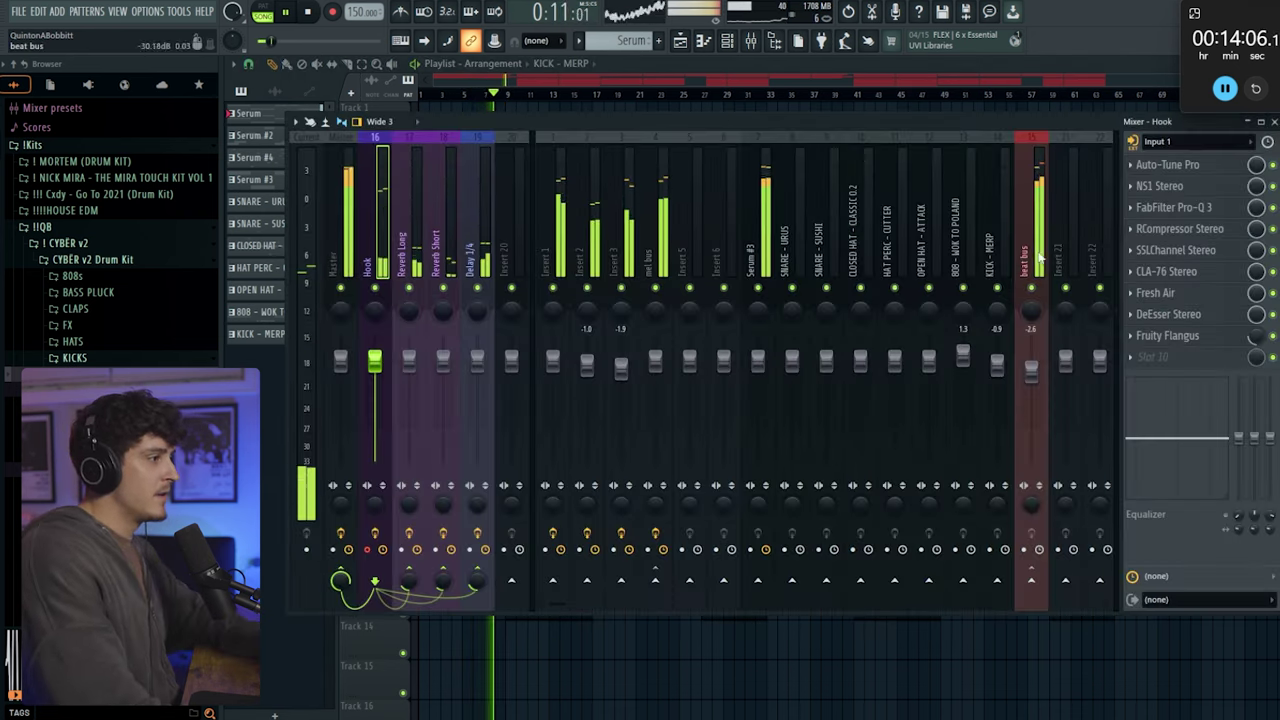
{"action": "left_click", "coordinate": [1036, 376]}
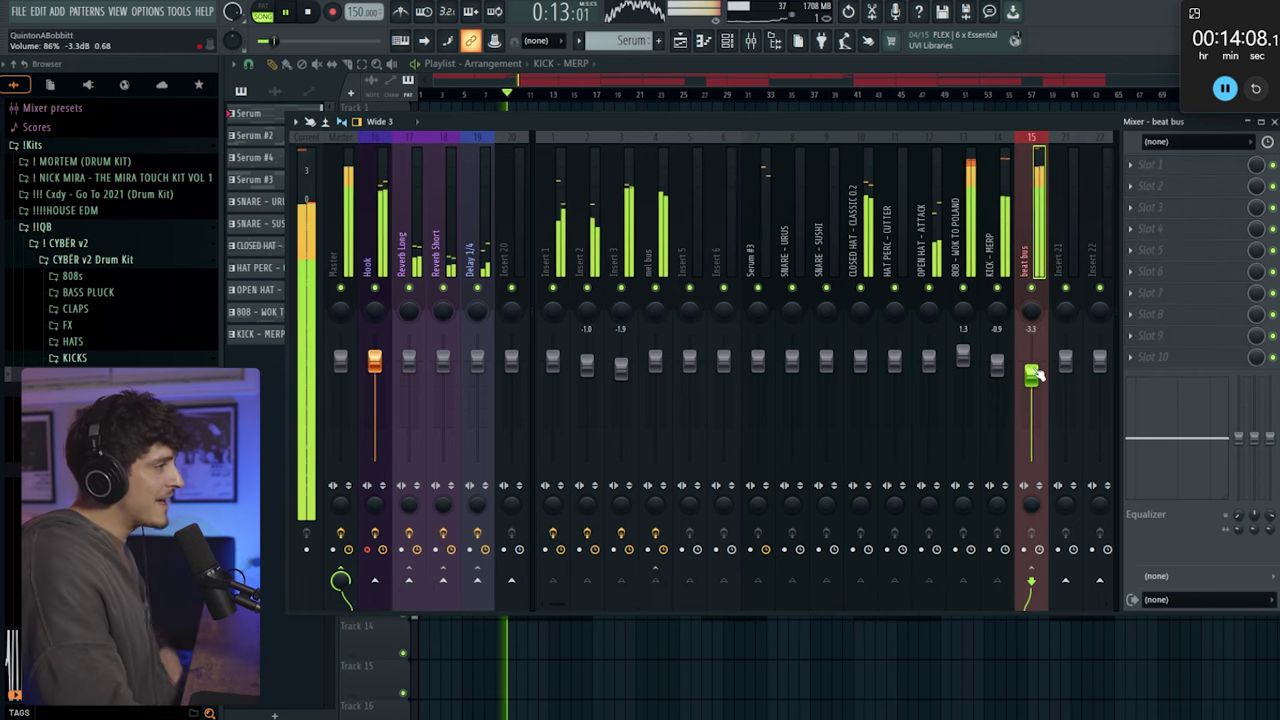
{"action": "left_click_drag", "start_coordinate": [1031, 376], "coordinate": [1031, 383]}
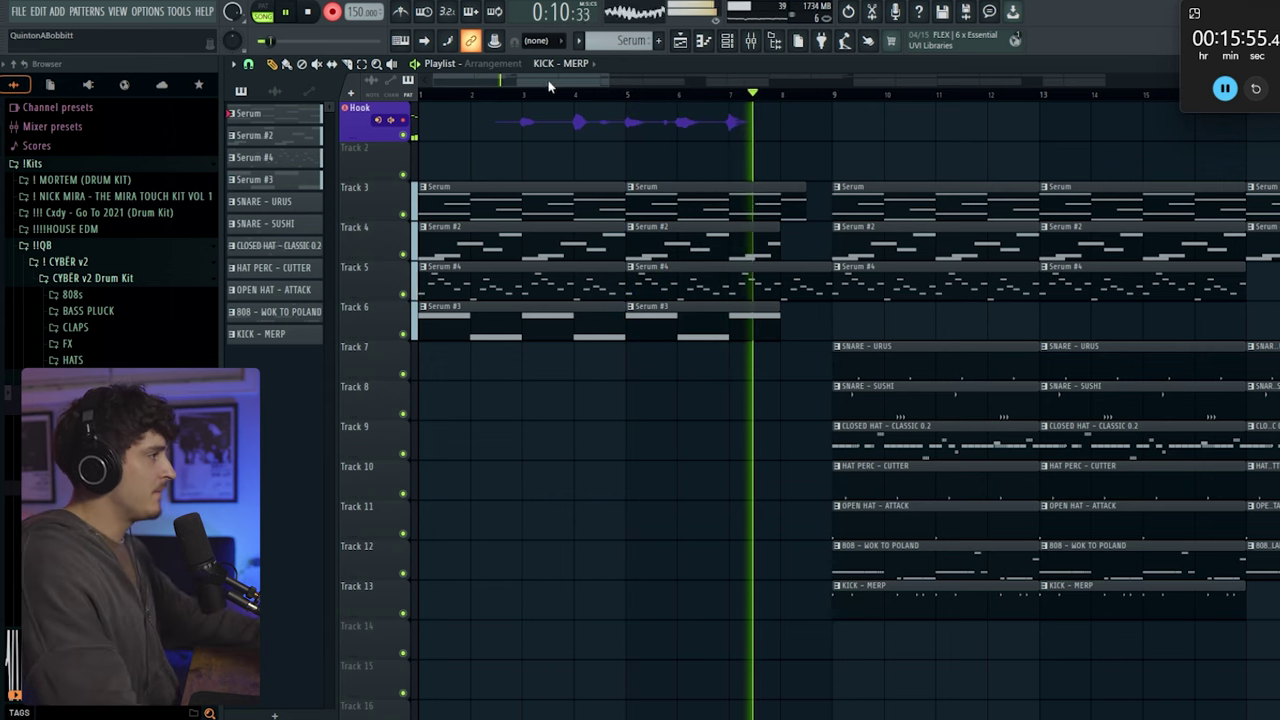
Stop the first hook vocal recording after bar 10 and set playback to just before bar 8
{"action": "left_click_drag", "start_coordinate": [548, 86], "coordinate": [582, 86]}
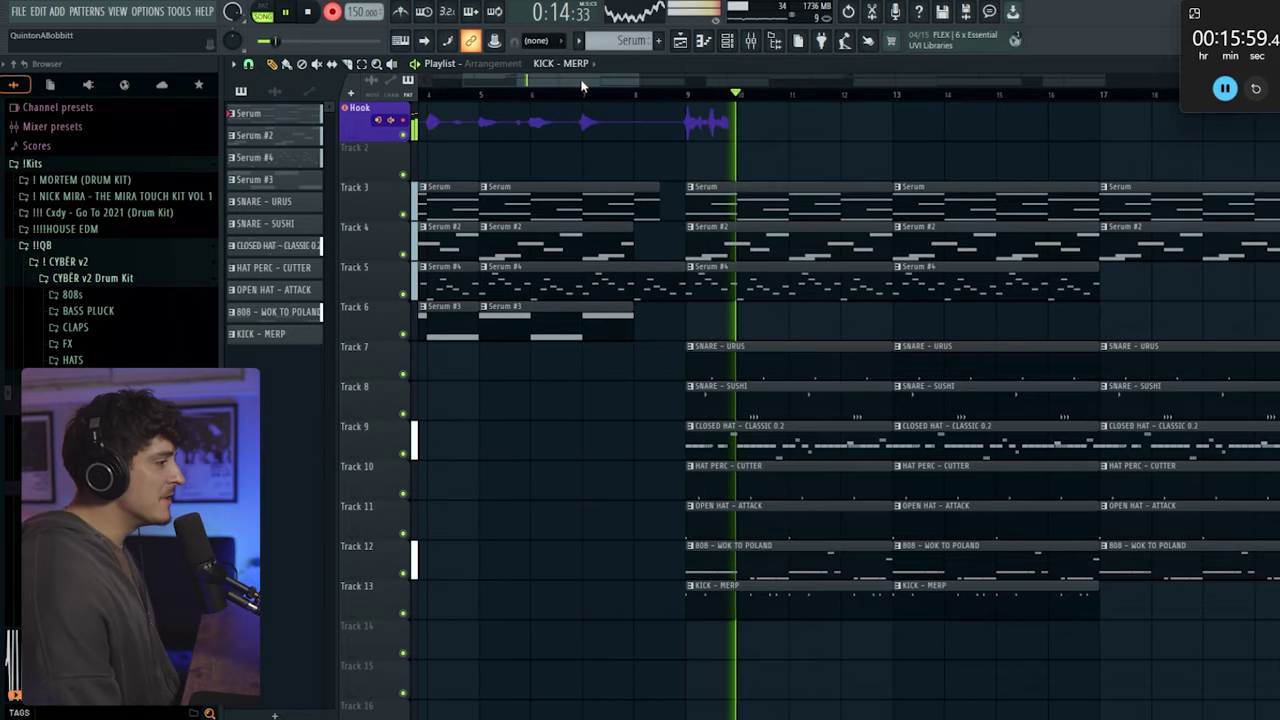
{"action": "key", "text": "space"}
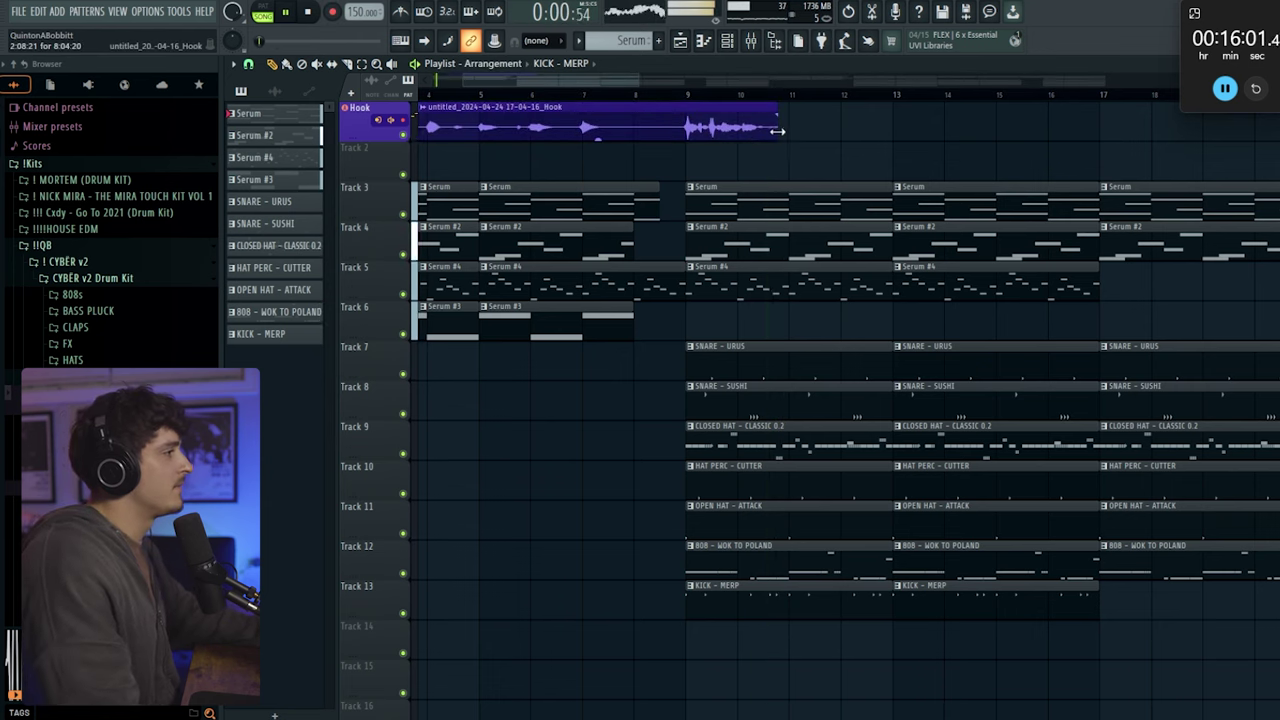
{"action": "left_click", "coordinate": [624, 98]}
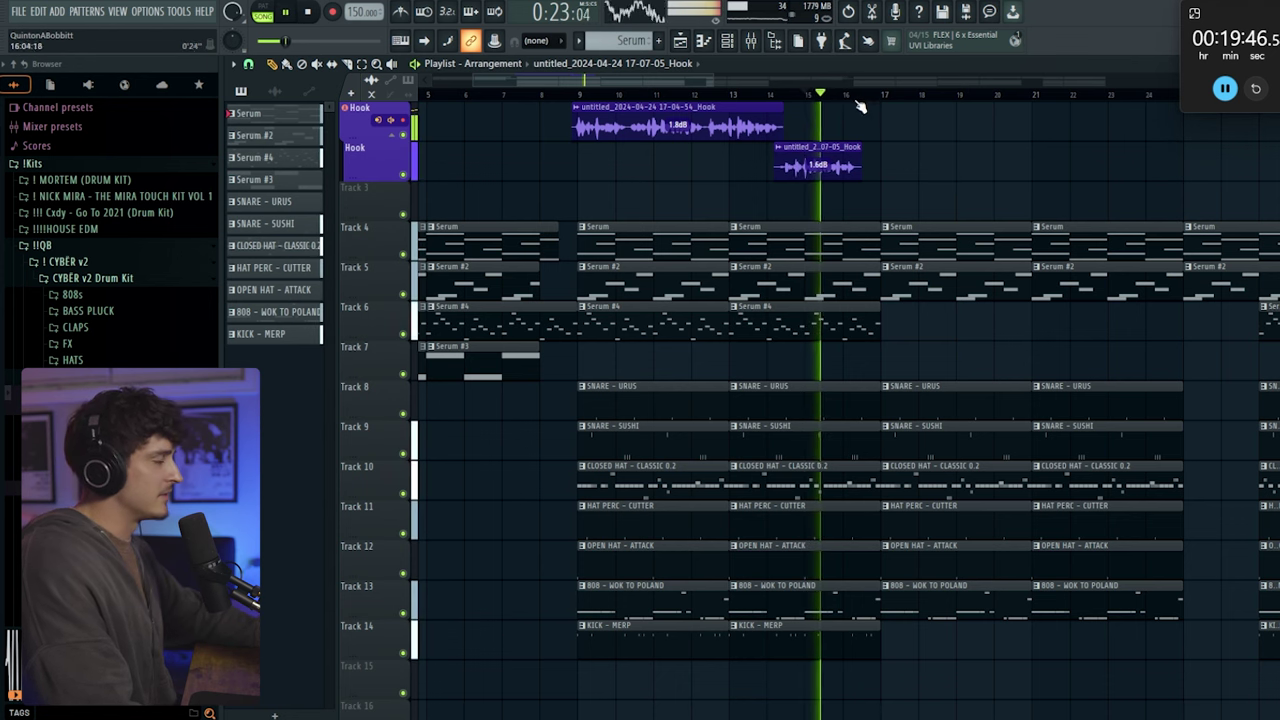
Record a short vocal phrase on the first Hook track around bar 16 and trim the start of its clip
{"action": "key", "text": "r"}
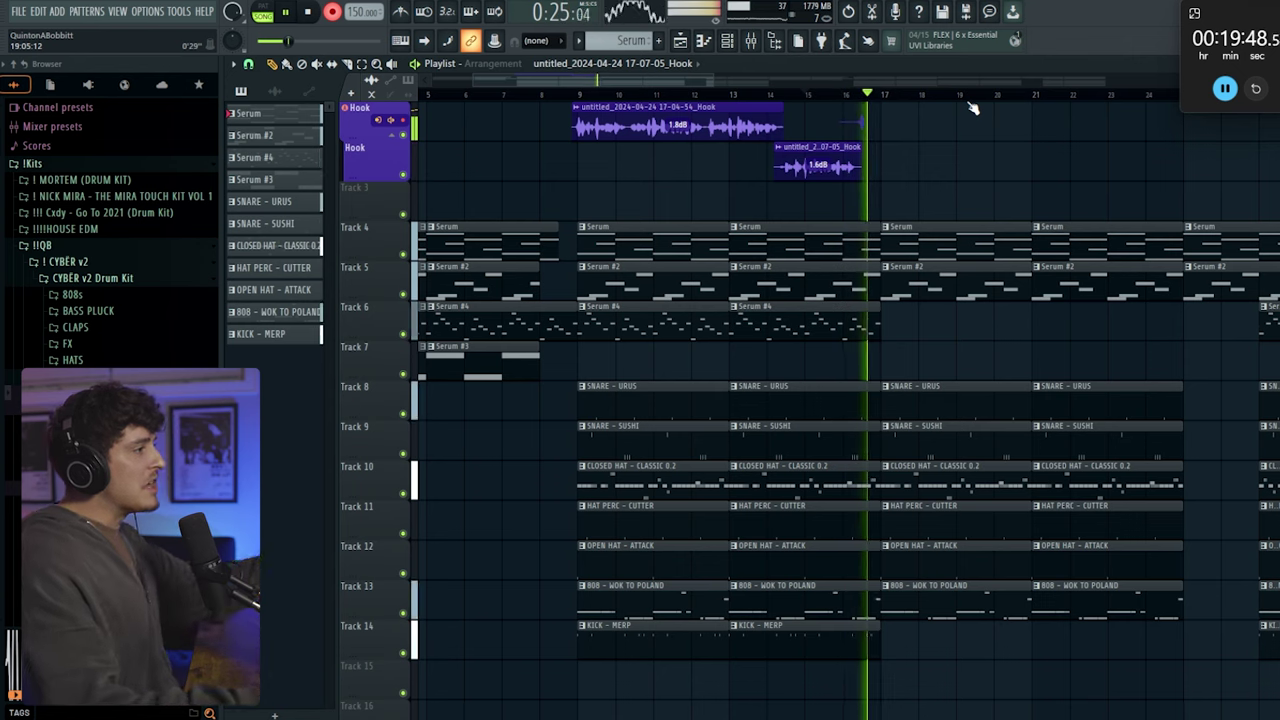
{"action": "key", "text": "space"}
{"action": "left_click_drag", "start_coordinate": [842, 128], "coordinate": [854, 129]}
{"action": "key", "text": "space"}
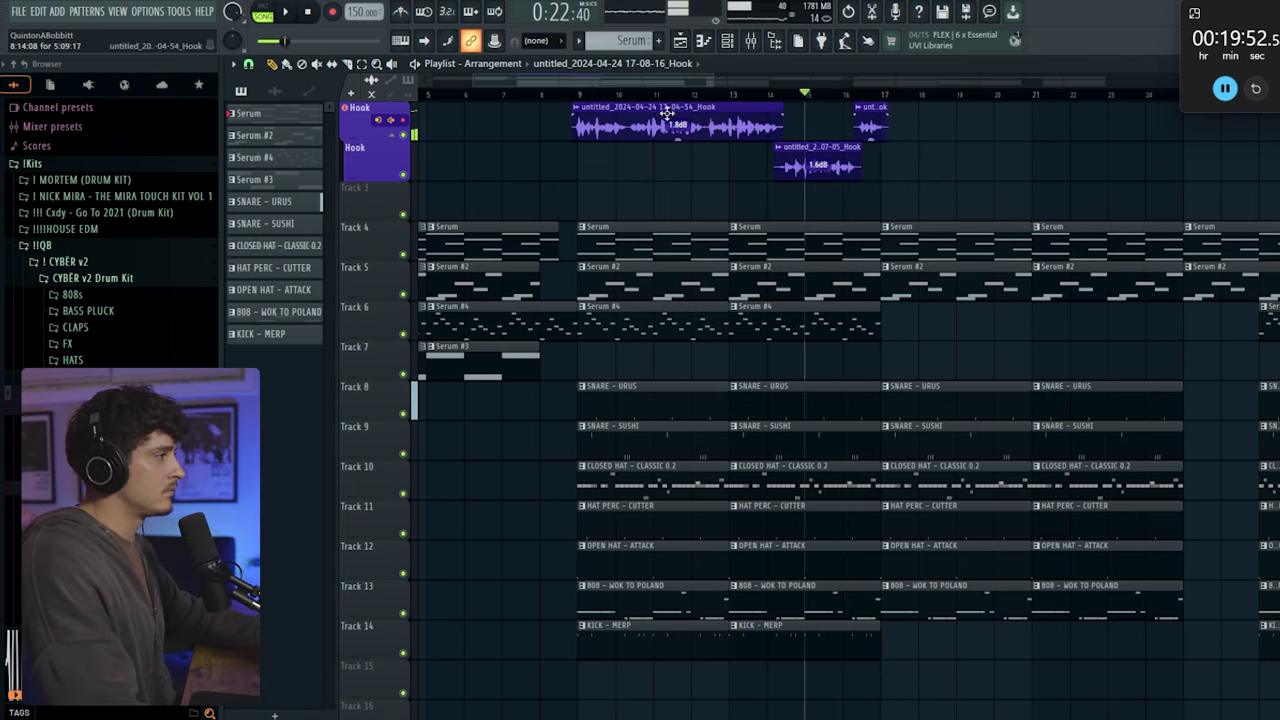
Record an intro vocal from the start of the song to about bar 9 on the third Hook track, and pause the on-screen timer
{"action": "scroll", "coordinate": [542, 97], "scroll_direction": "down", "scroll_amount": 3}
{"action": "left_click_drag", "start_coordinate": [448, 97], "coordinate": [415, 96]}
{"action": "key", "text": "space"}
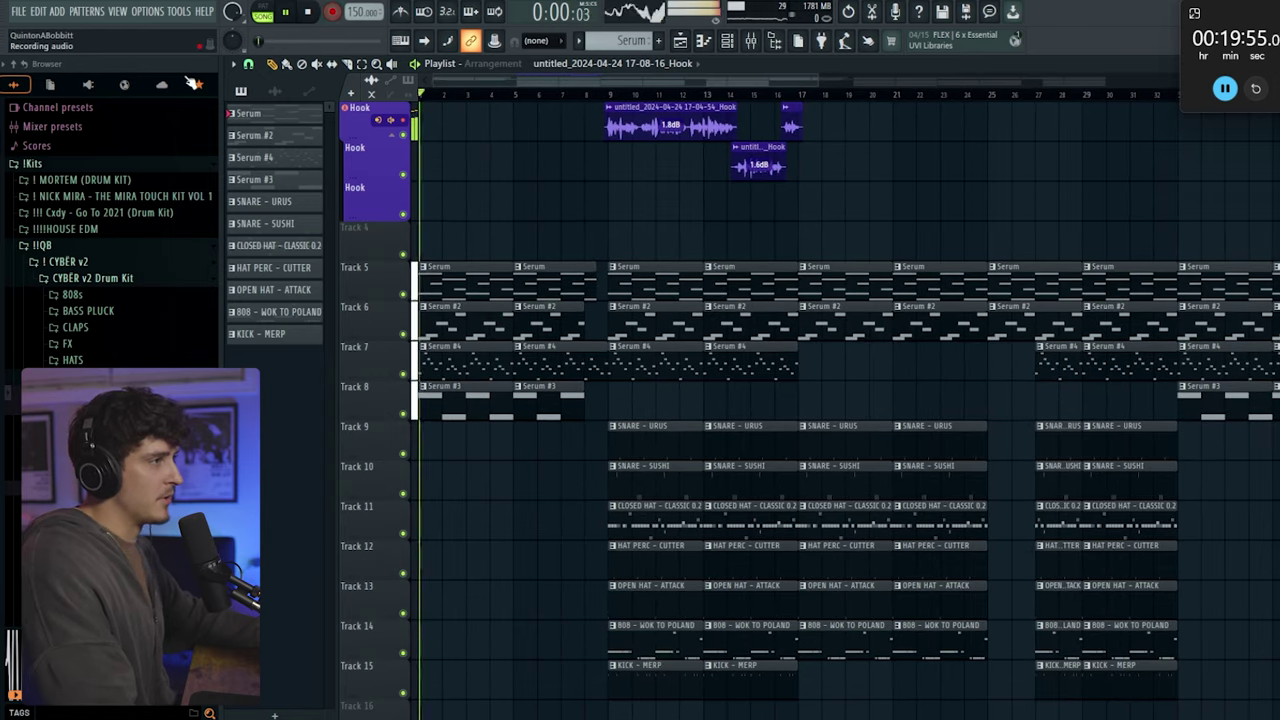
{"action": "left_click", "coordinate": [1226, 90]}
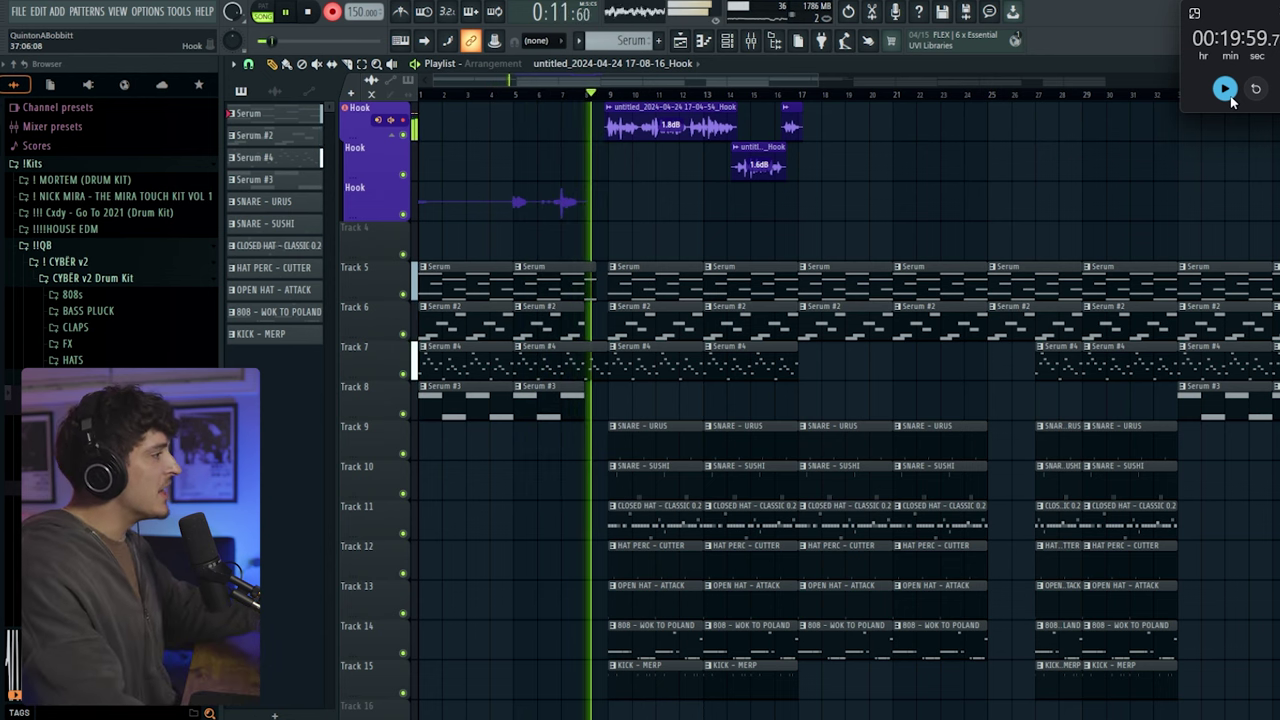
{"action": "key", "text": "space"}
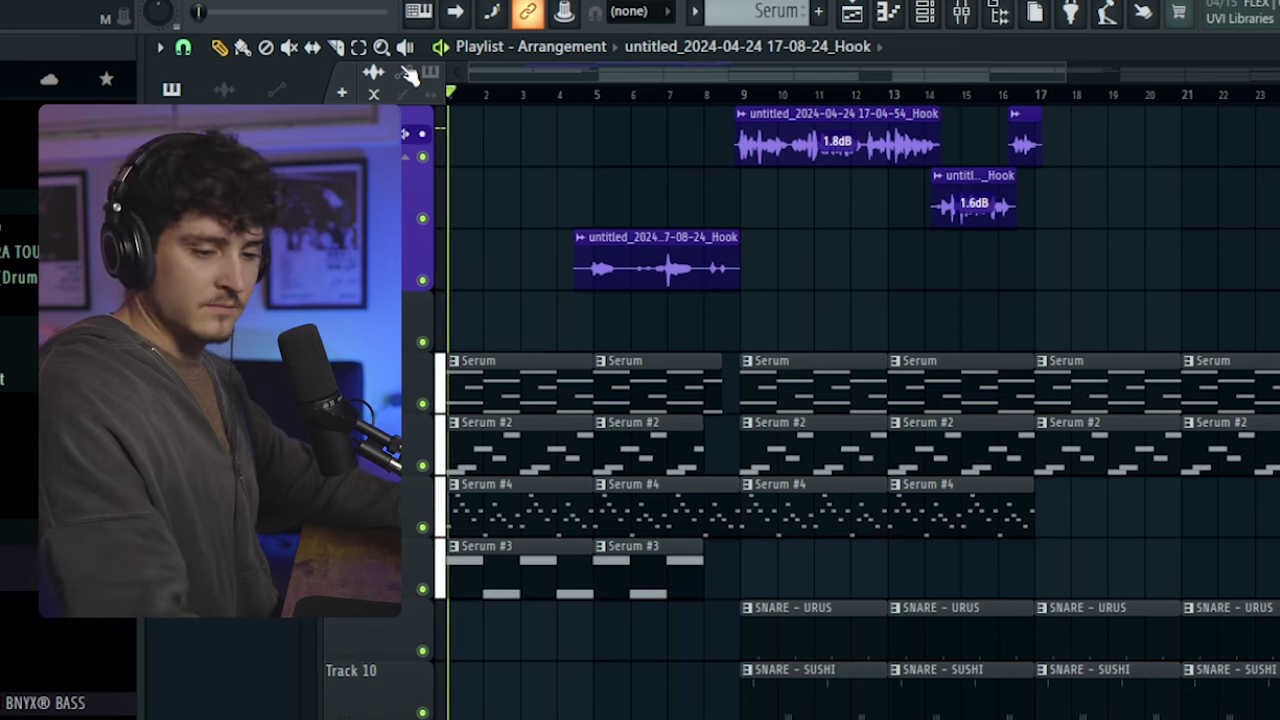
Play the song from the start and check the Classic Clipper on the Master mixer track during playback
{"action": "key", "text": "space"}
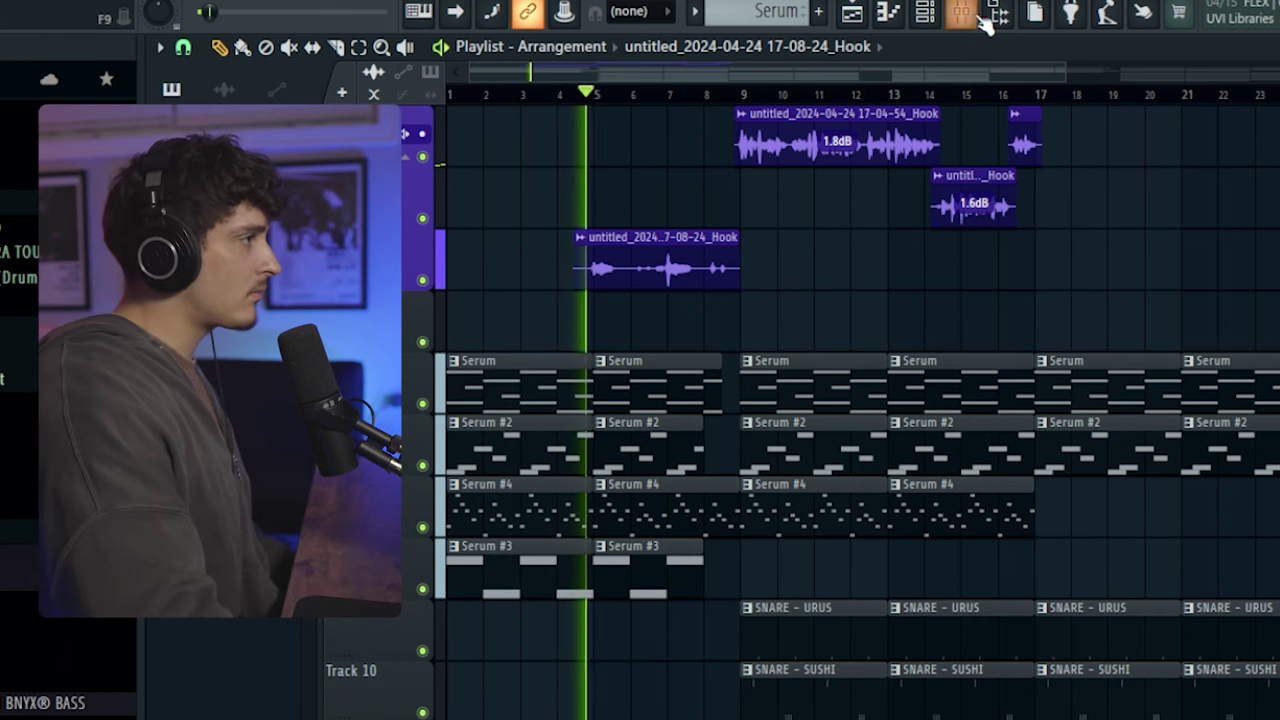
{"action": "key", "text": "F9"}
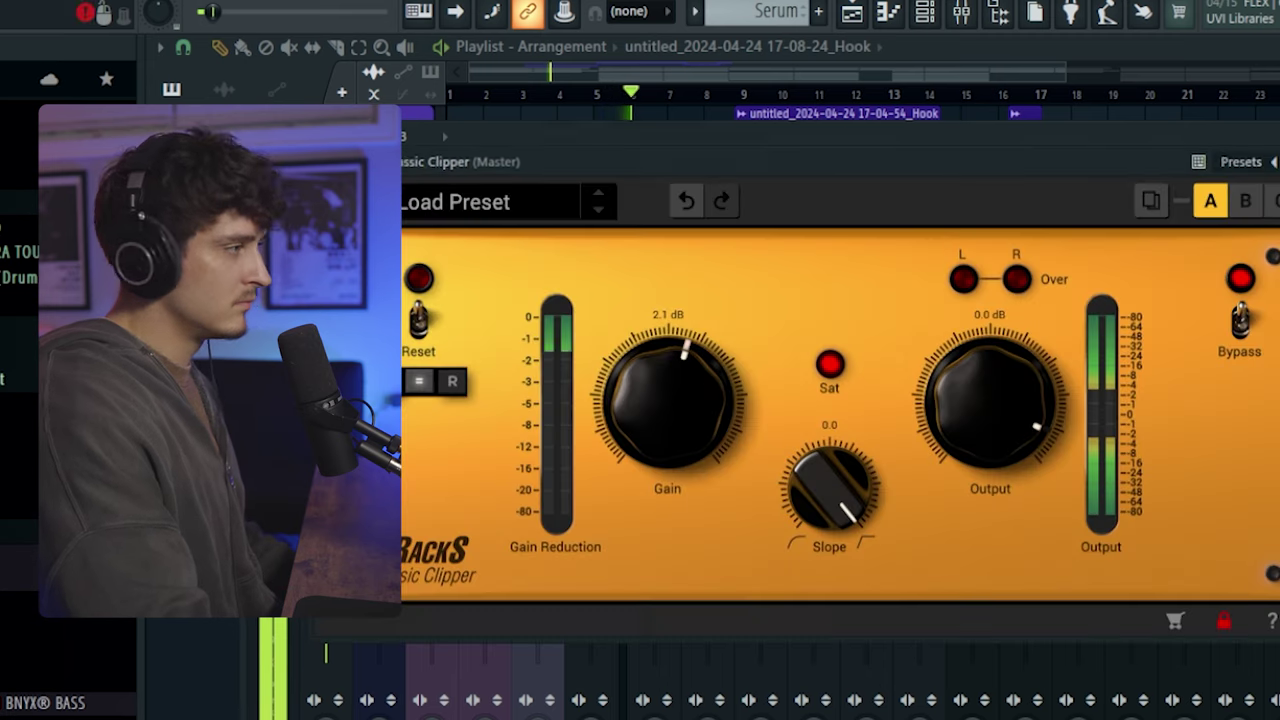
{"action": "left_click", "coordinate": [807, 61]}
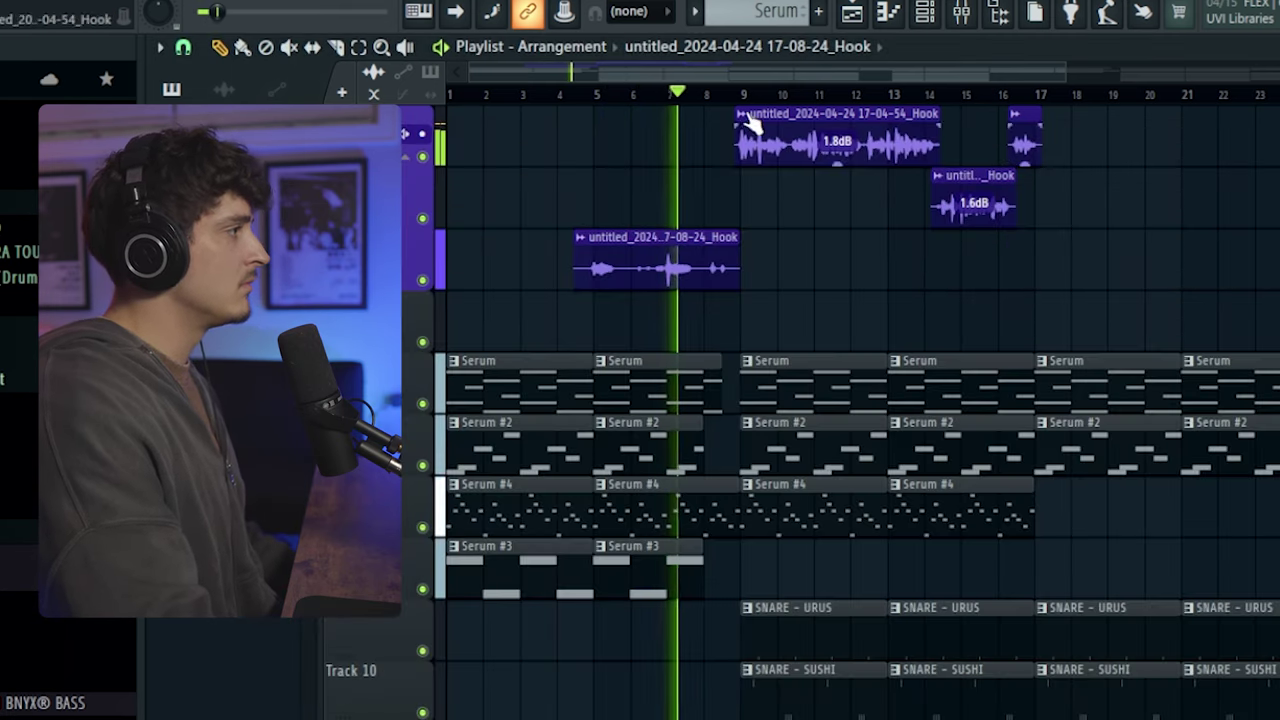
{"action": "scroll", "coordinate": [747, 98], "scroll_direction": "up", "scroll_amount": 2}
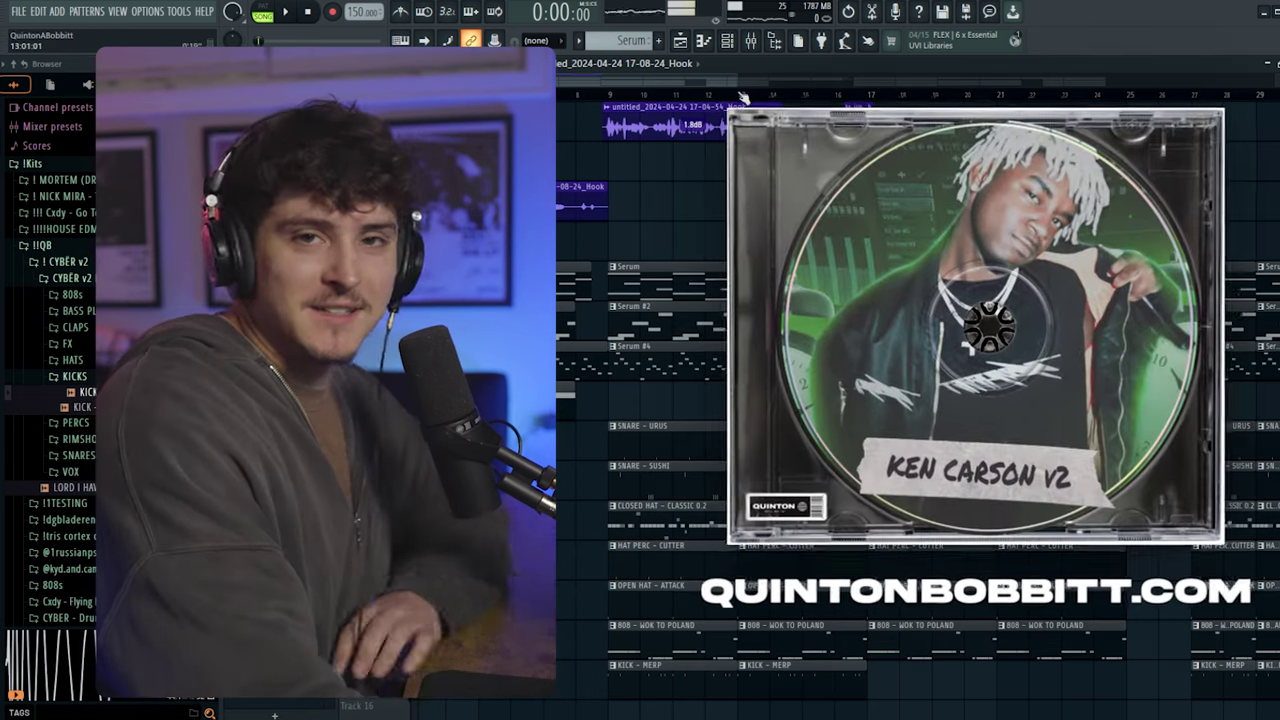
{"action": "left_click_drag", "start_coordinate": [686, 84], "coordinate": [725, 86]}
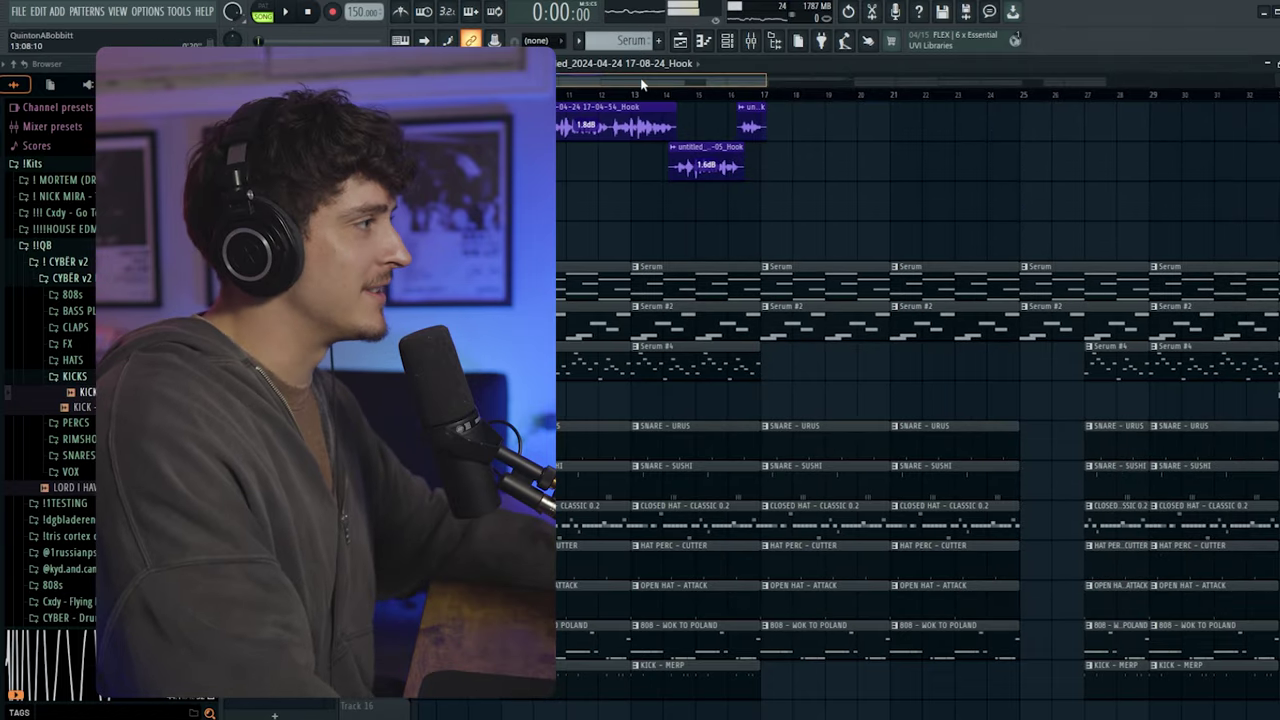
{"action": "left_click_drag", "start_coordinate": [640, 86], "coordinate": [557, 98]}
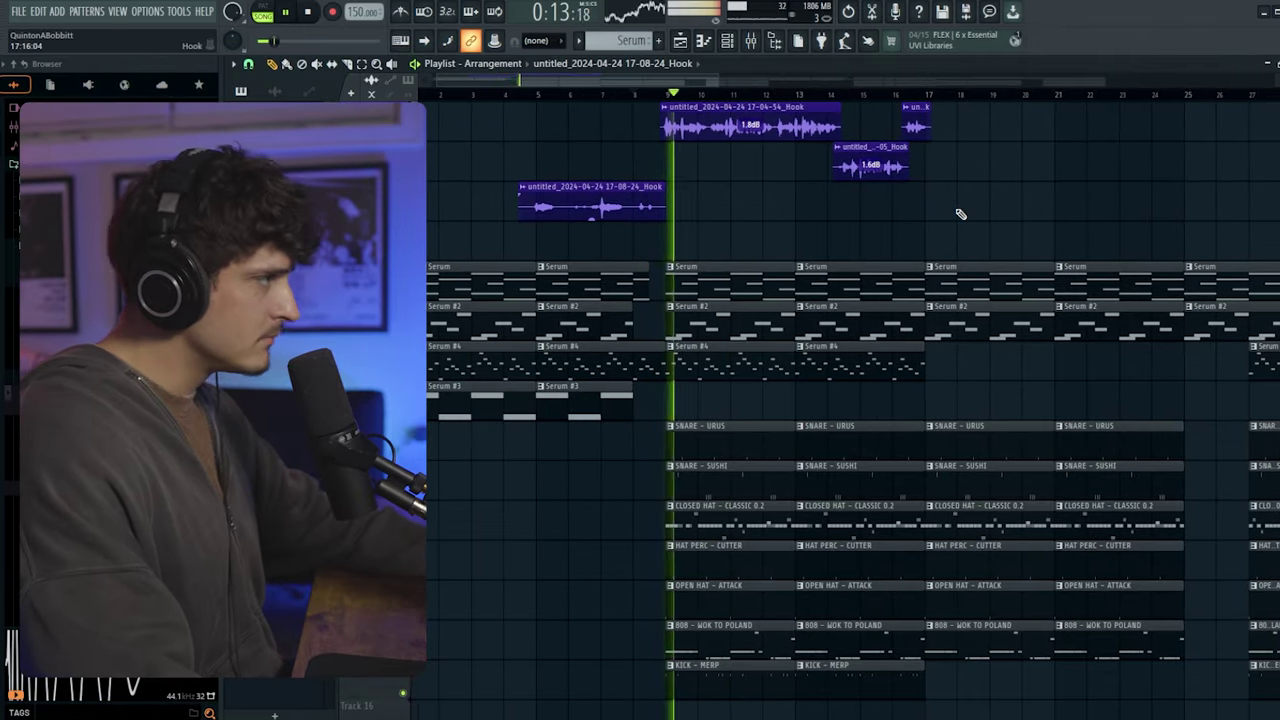